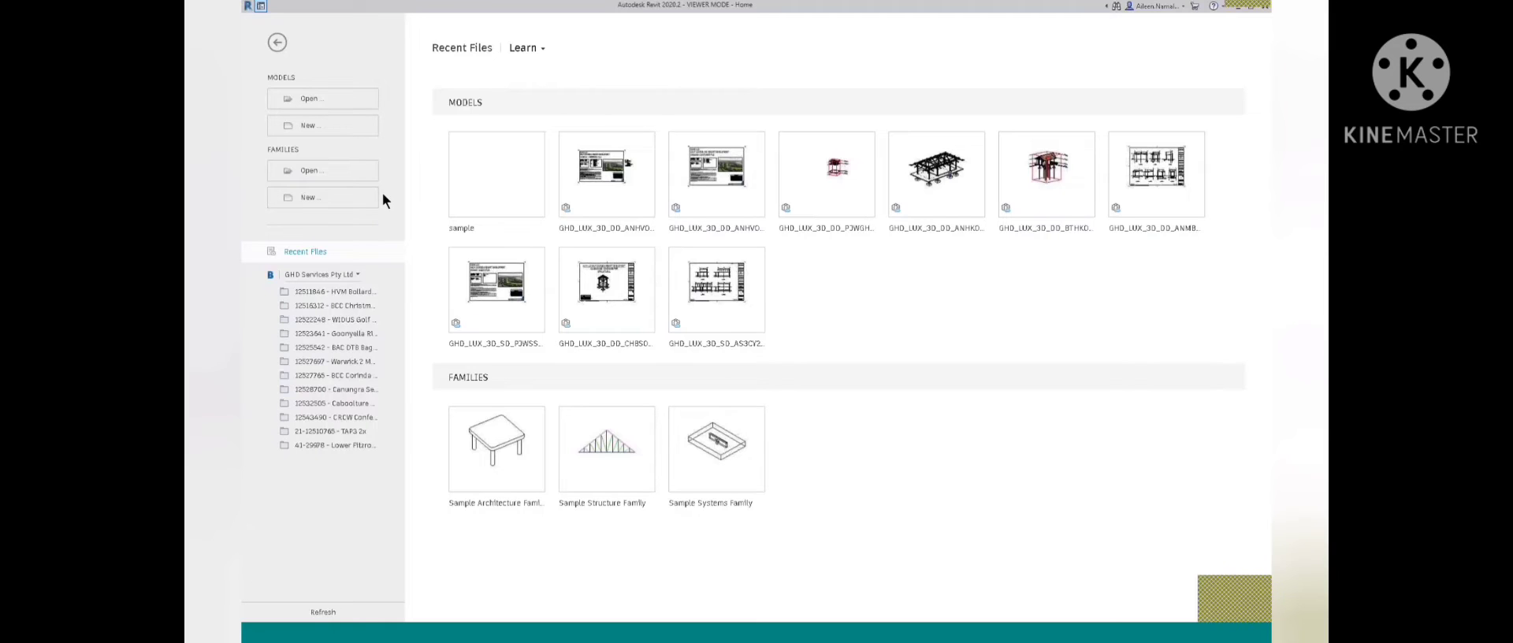
Create a new Project with the template file set to <None>
{"action": "left_click", "coordinate": [315, 126]}
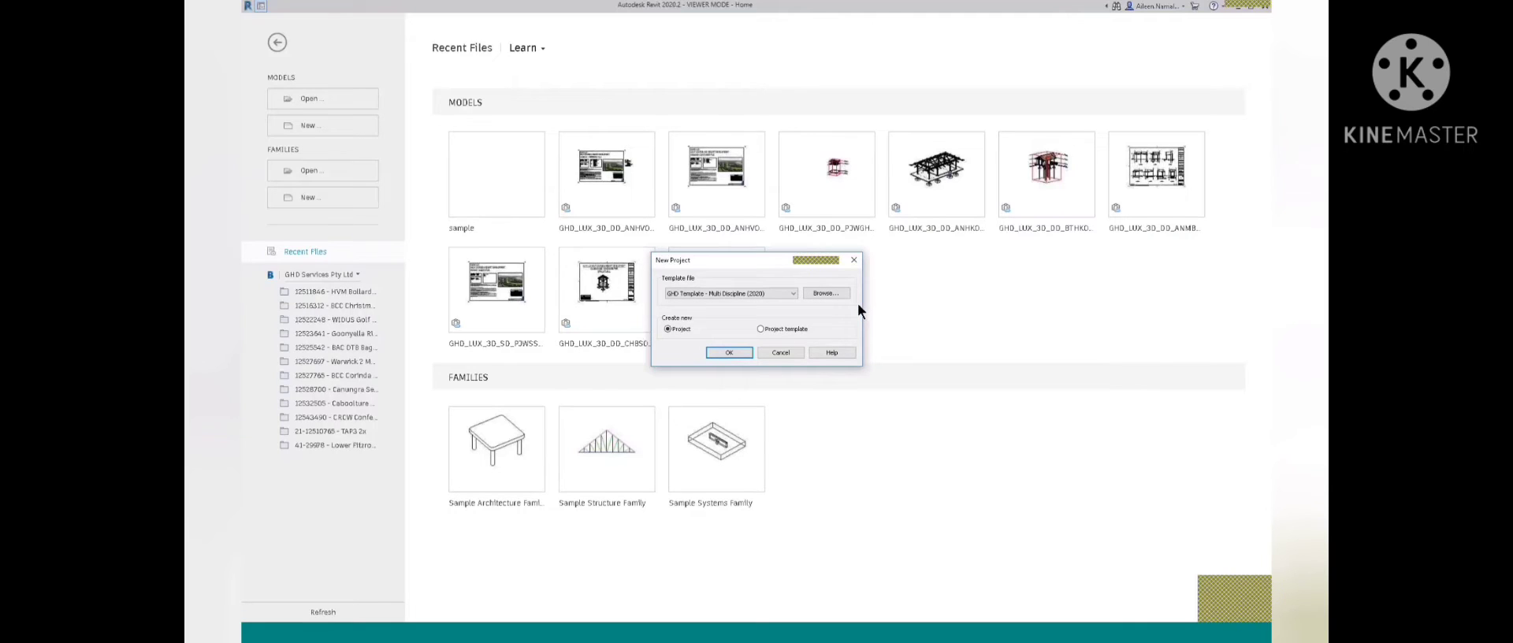
{"action": "left_click", "coordinate": [755, 294]}
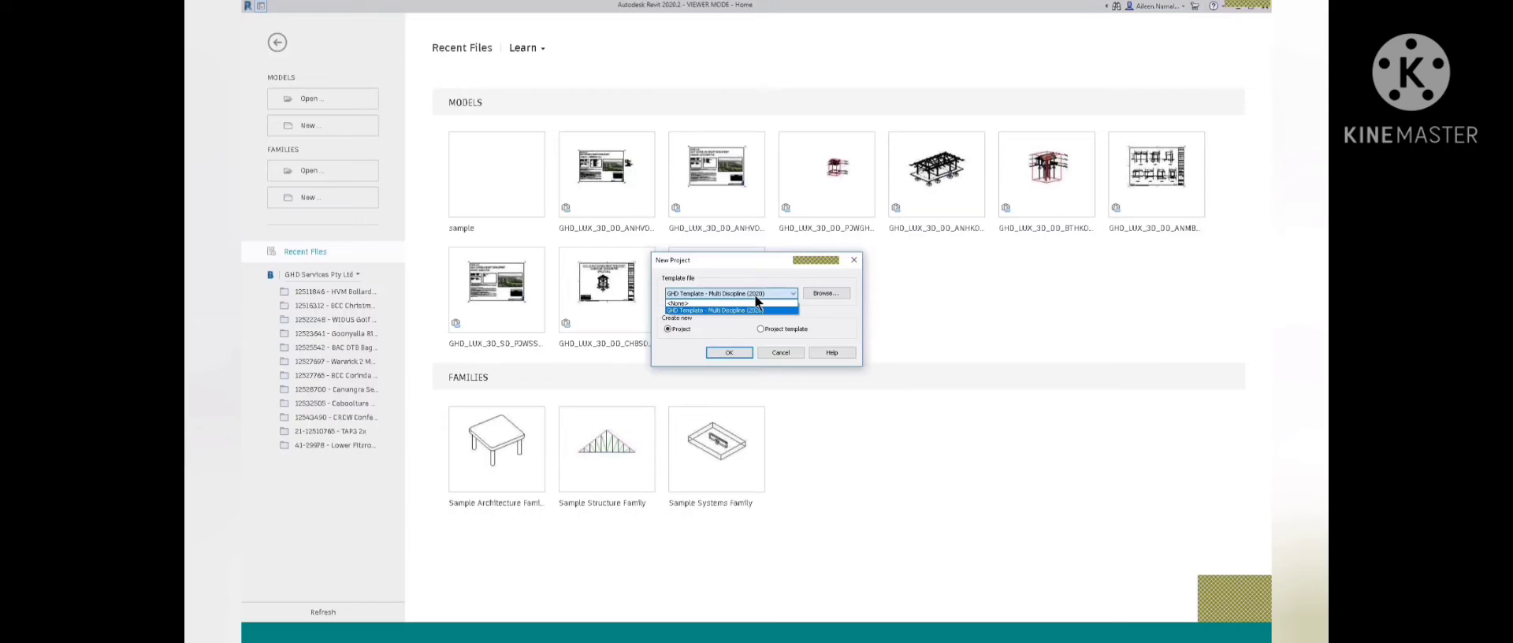
{"action": "left_click", "coordinate": [697, 303]}
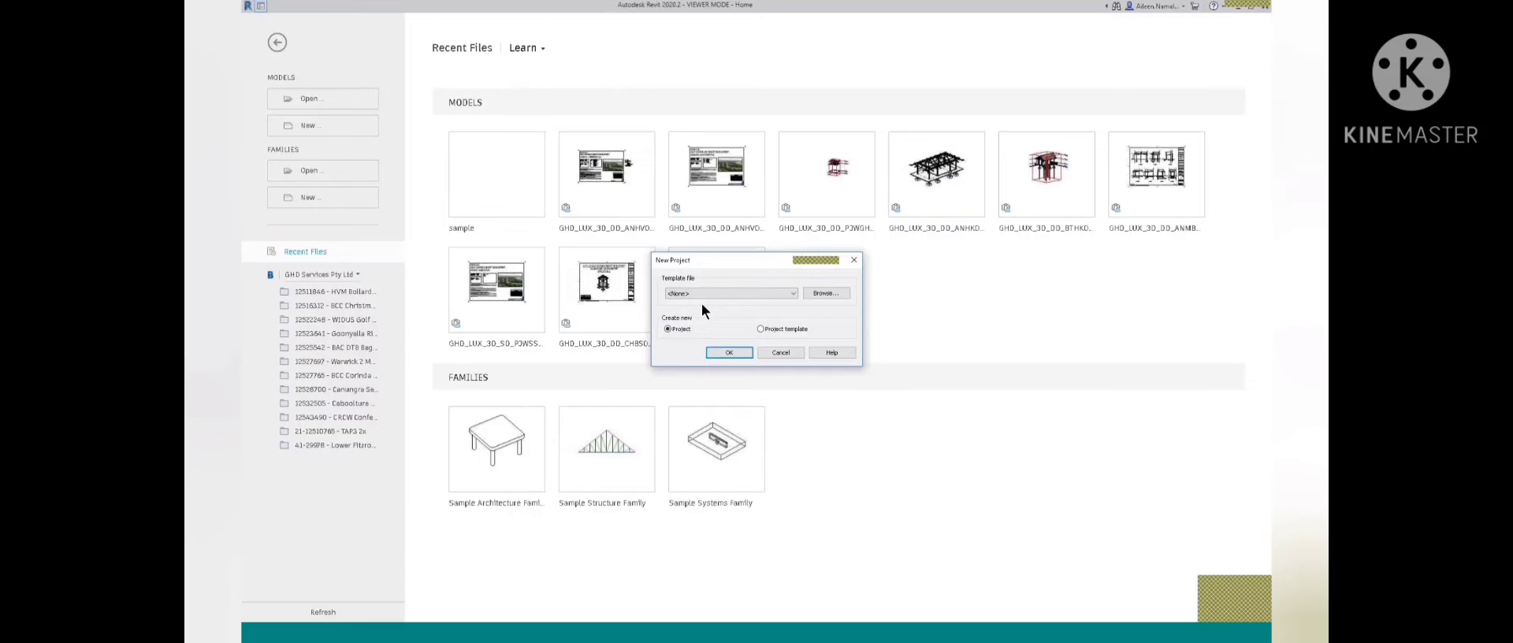
{"action": "left_click", "coordinate": [727, 352]}
{"action": "left_click", "coordinate": [729, 352]}
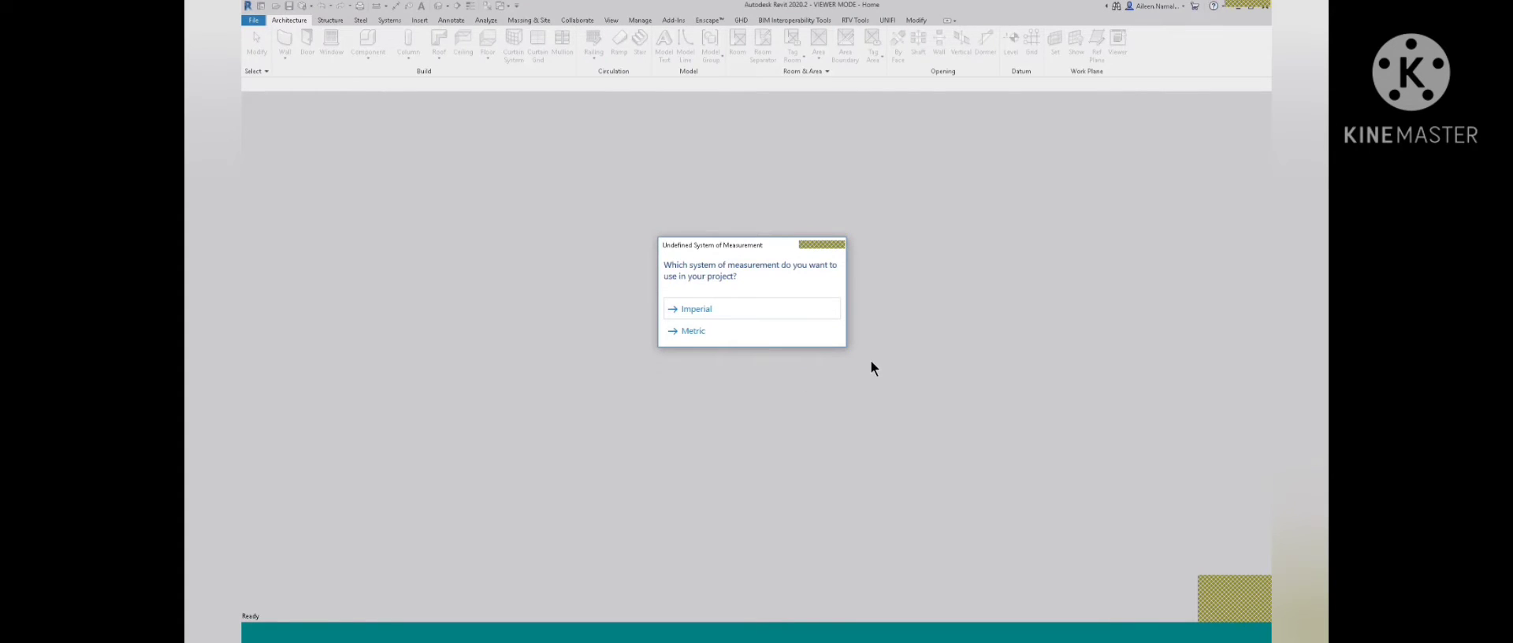
Choose Metric as the new project's system of measurement
{"action": "left_click", "coordinate": [688, 332]}
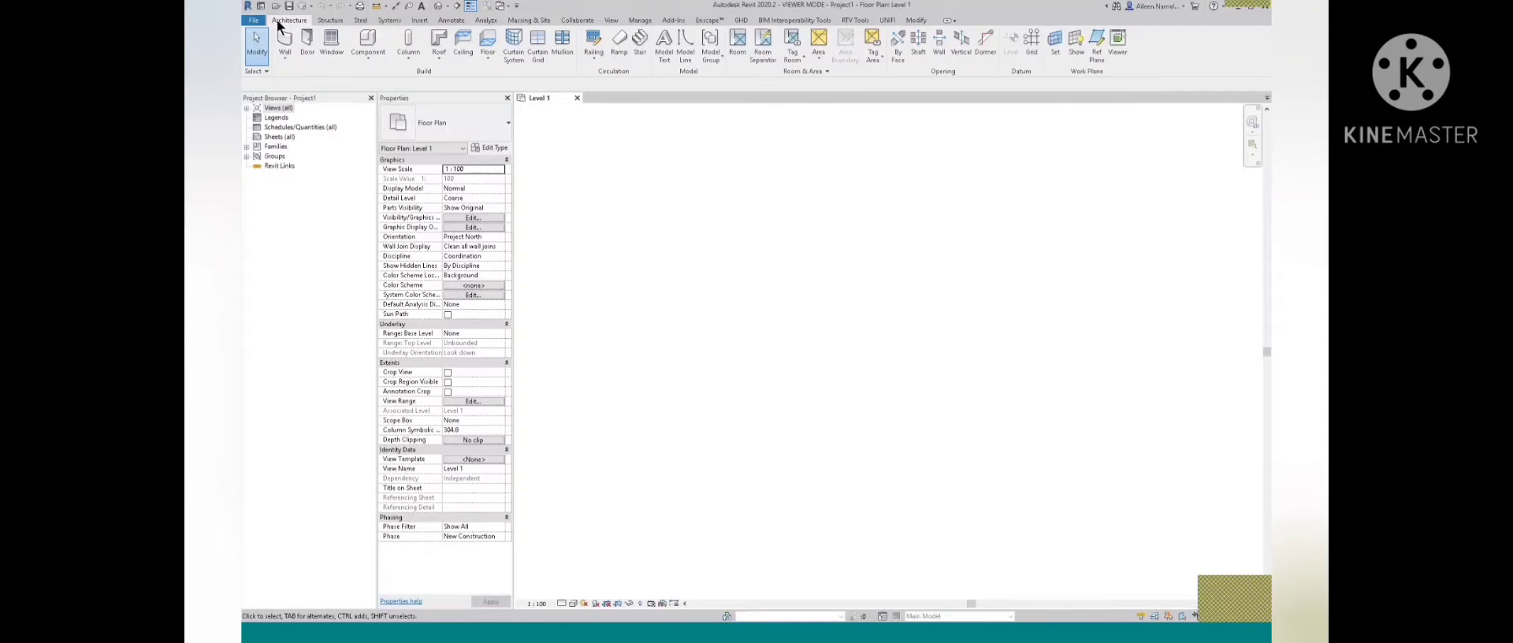
Sketch a rectangular floor boundary on Level 1 with the Rectangle tool
{"action": "left_click", "coordinate": [487, 41]}
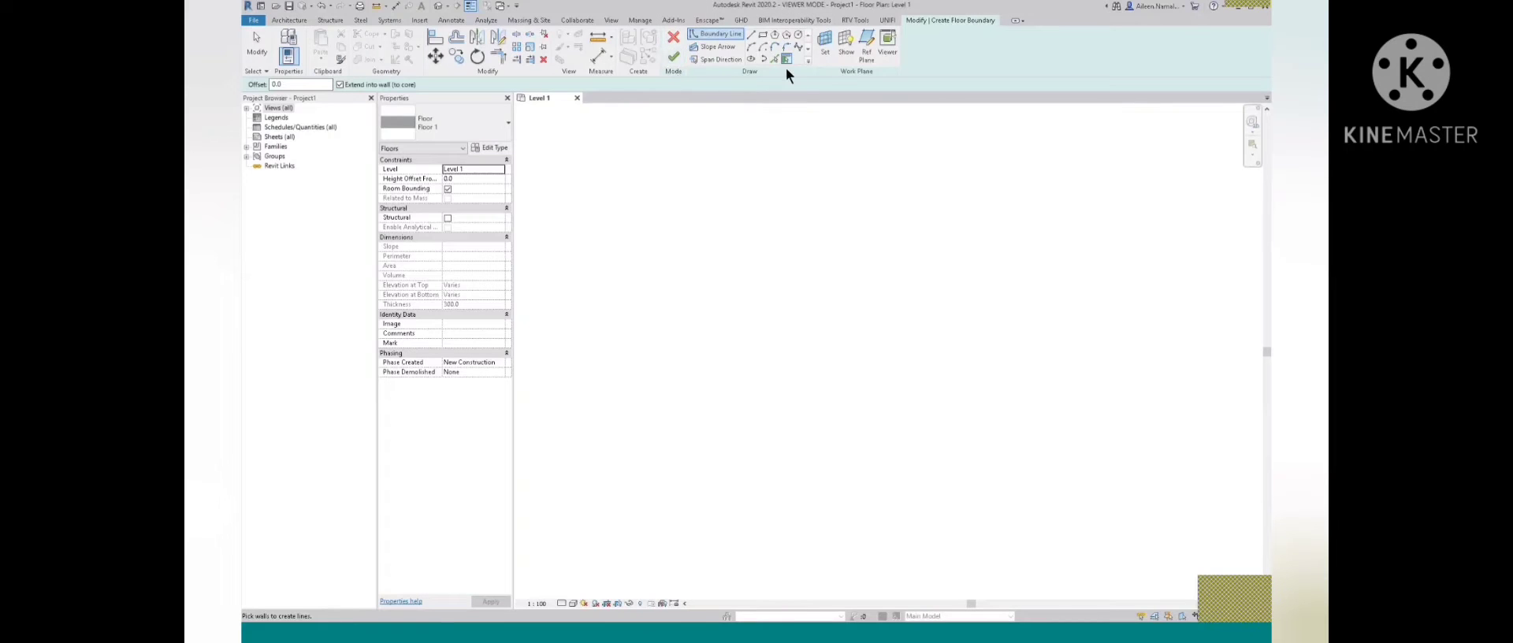
{"action": "left_click", "coordinate": [763, 34]}
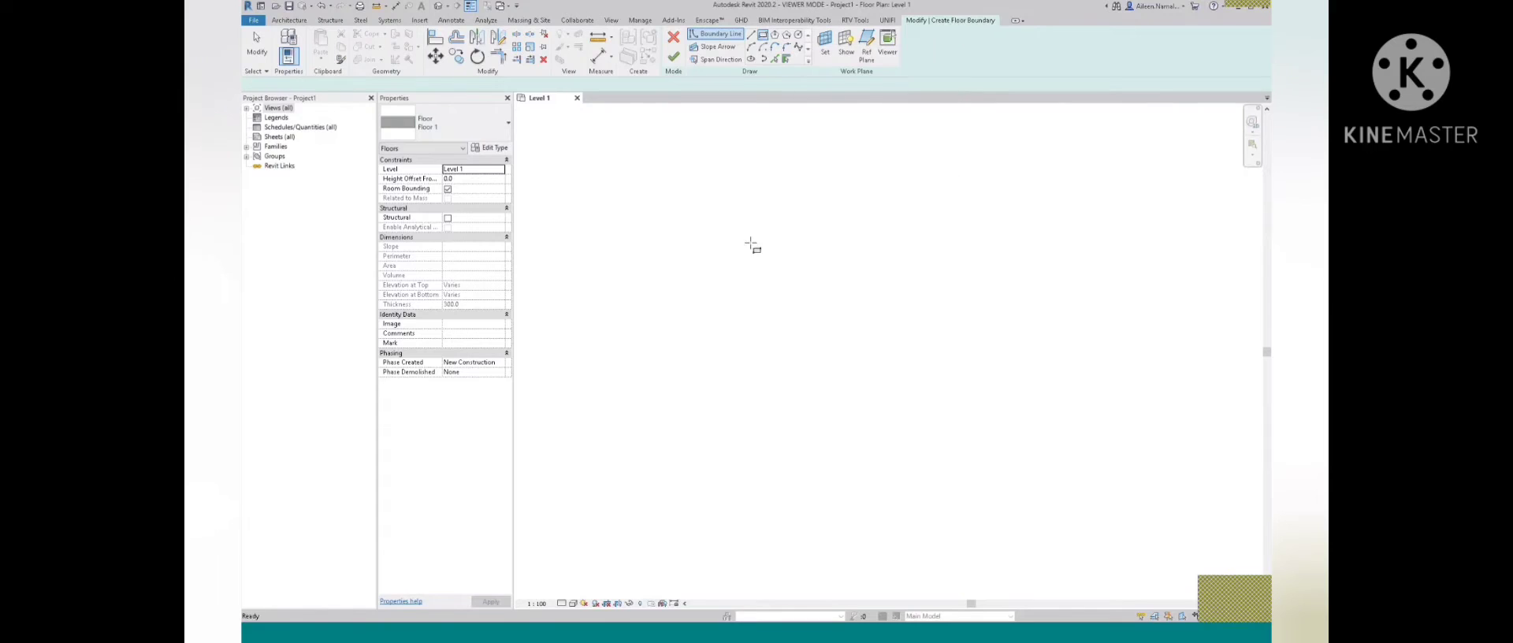
{"action": "left_click", "coordinate": [707, 263]}
{"action": "left_click", "coordinate": [947, 446]}
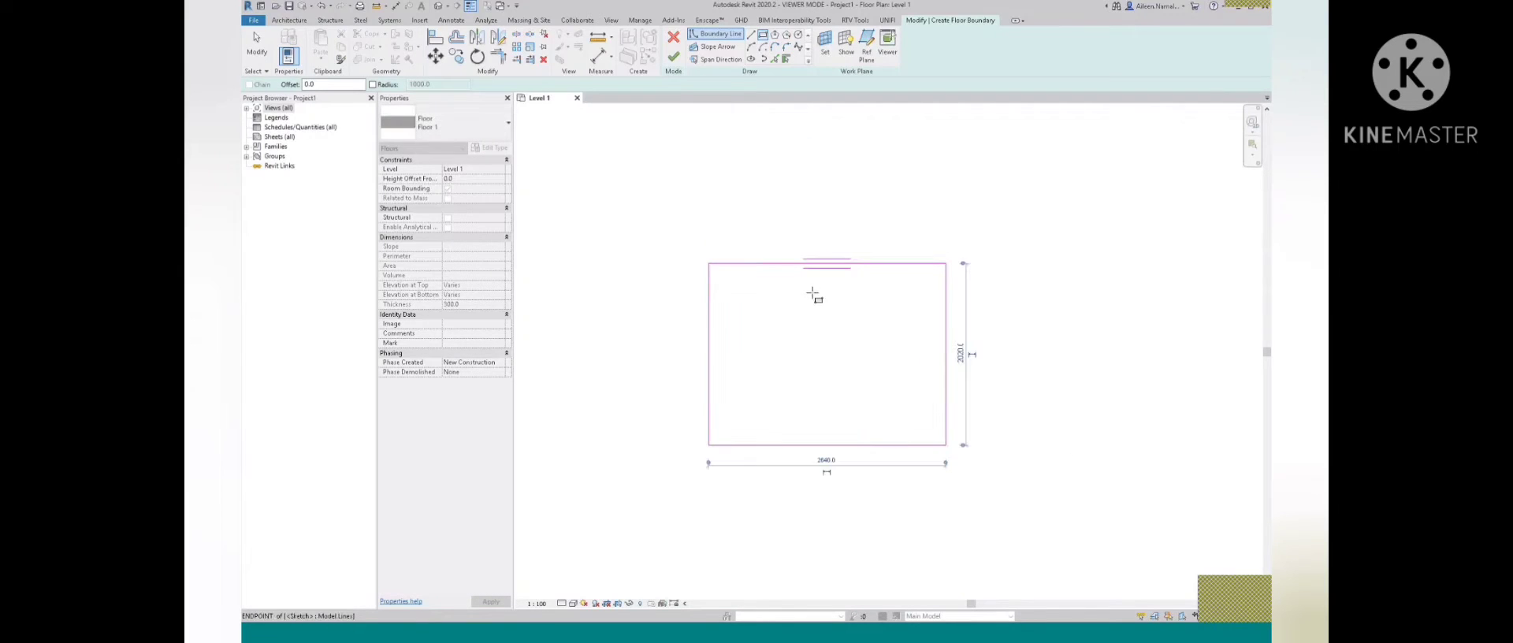
{"action": "key", "text": "Escape"}
{"action": "key", "text": "Escape"}
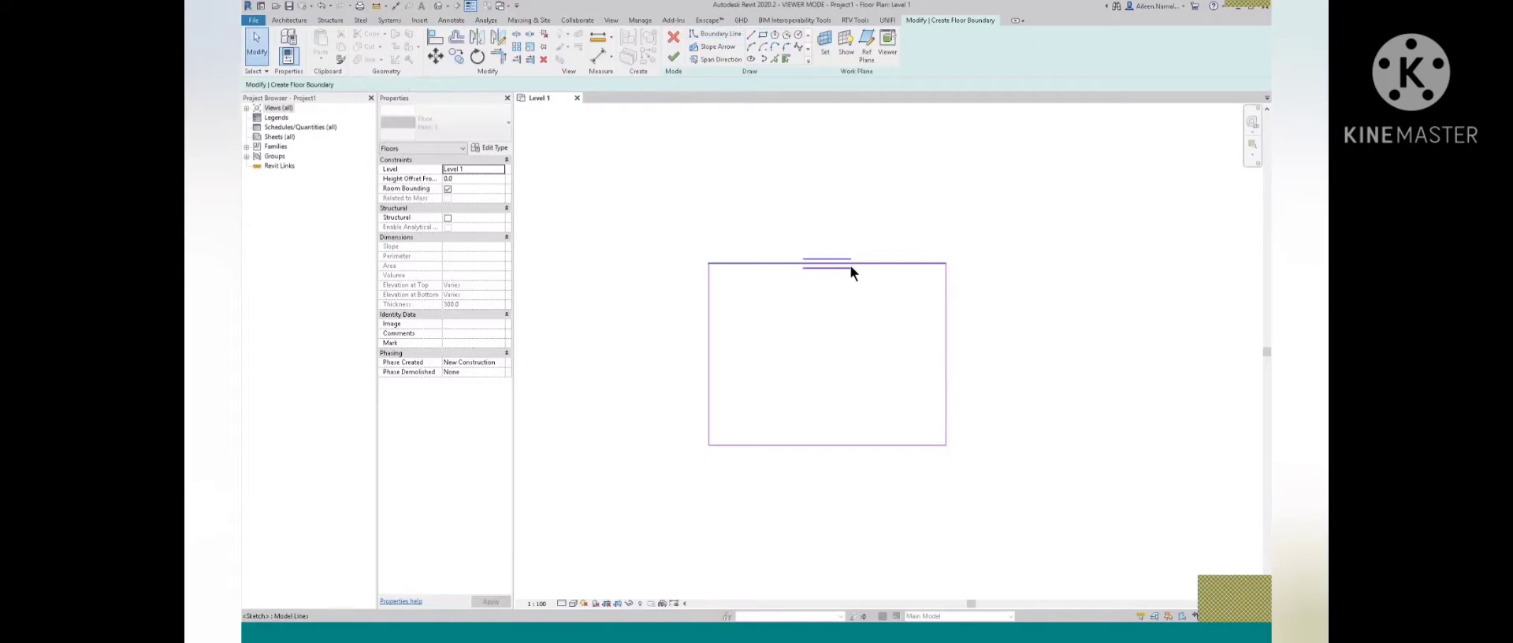
Set the rectangle's side lengths to 5000 and 6000
{"action": "left_click", "coordinate": [849, 265]}
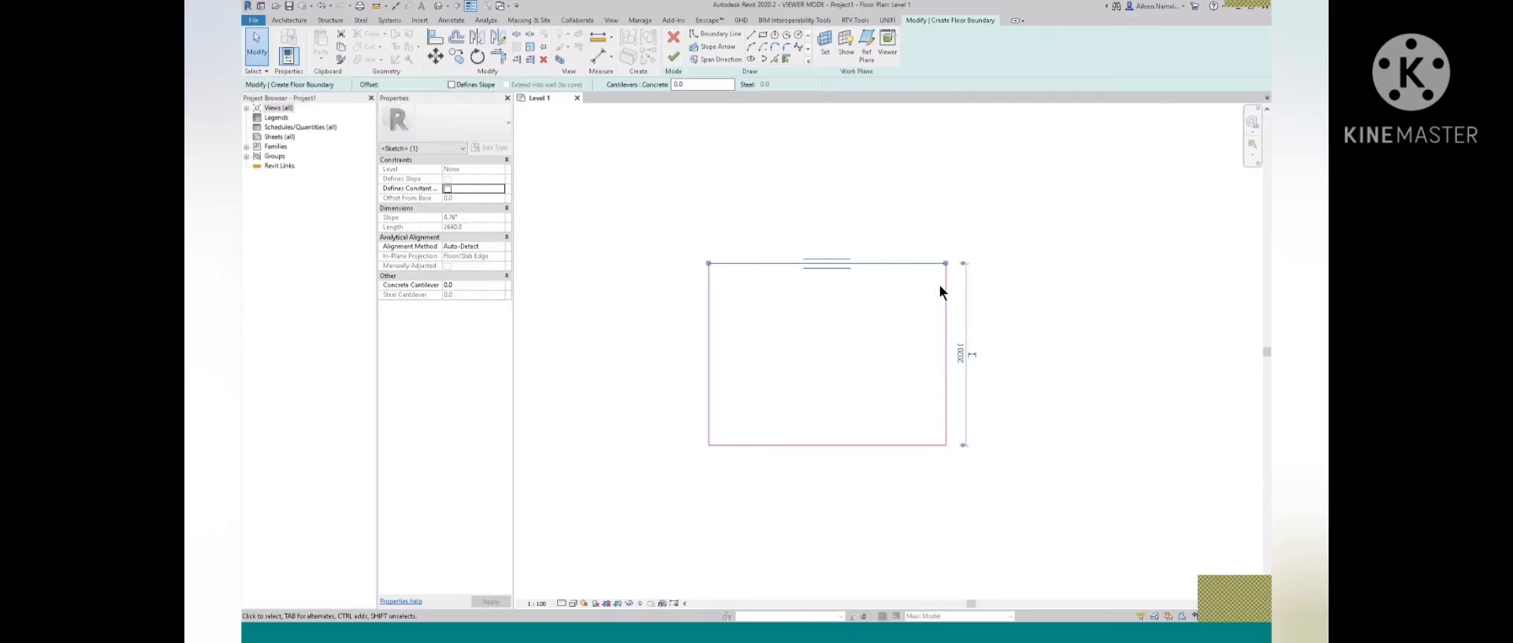
{"action": "left_click", "coordinate": [958, 353]}
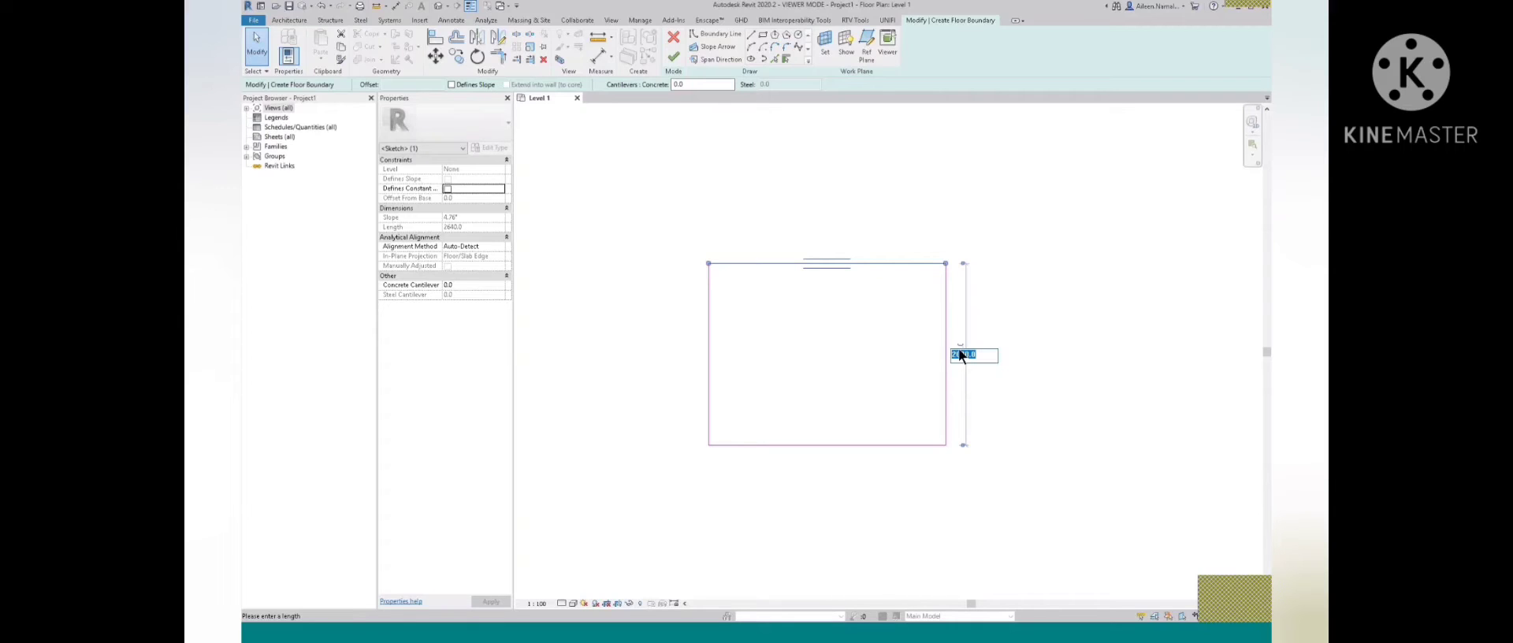
{"action": "type", "text": "5000"}
{"action": "key", "text": "Return"}
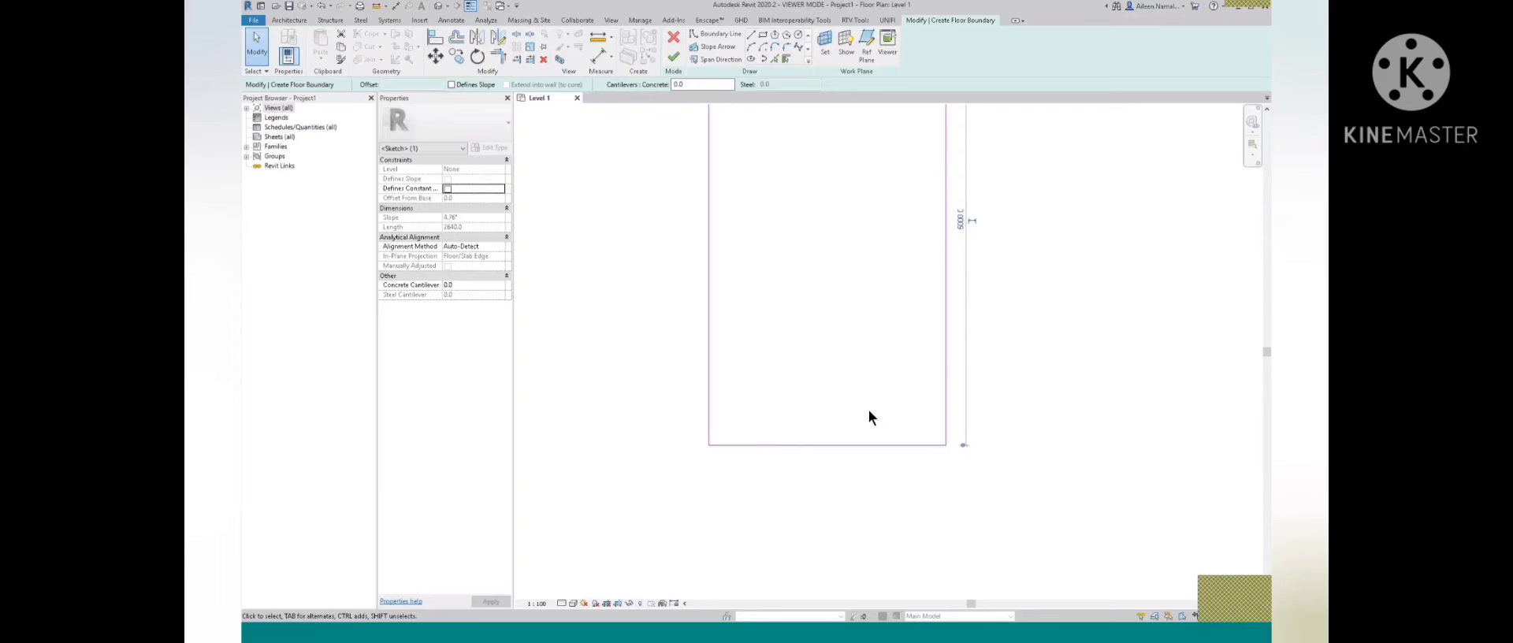
{"action": "scroll", "coordinate": [868, 409], "scroll_direction": "down", "scroll_amount": 4}
{"action": "left_click", "coordinate": [807, 310]}
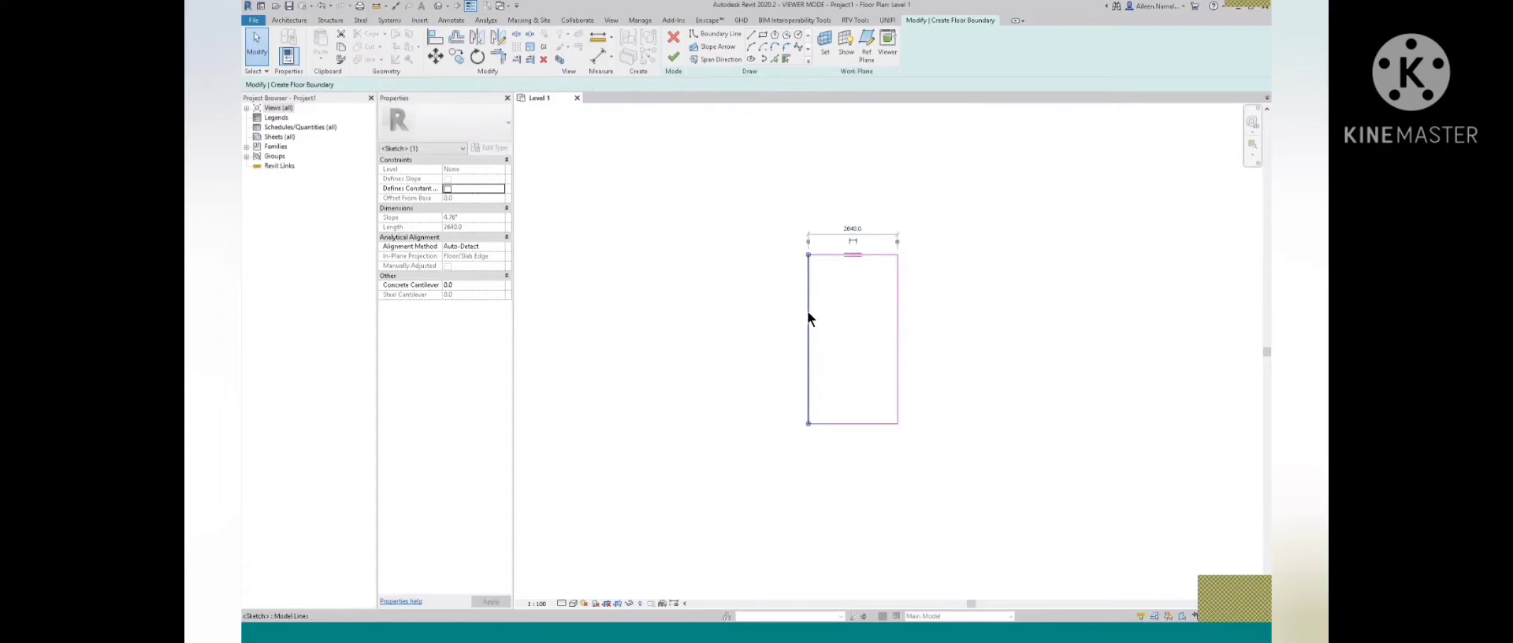
{"action": "left_click", "coordinate": [846, 225]}
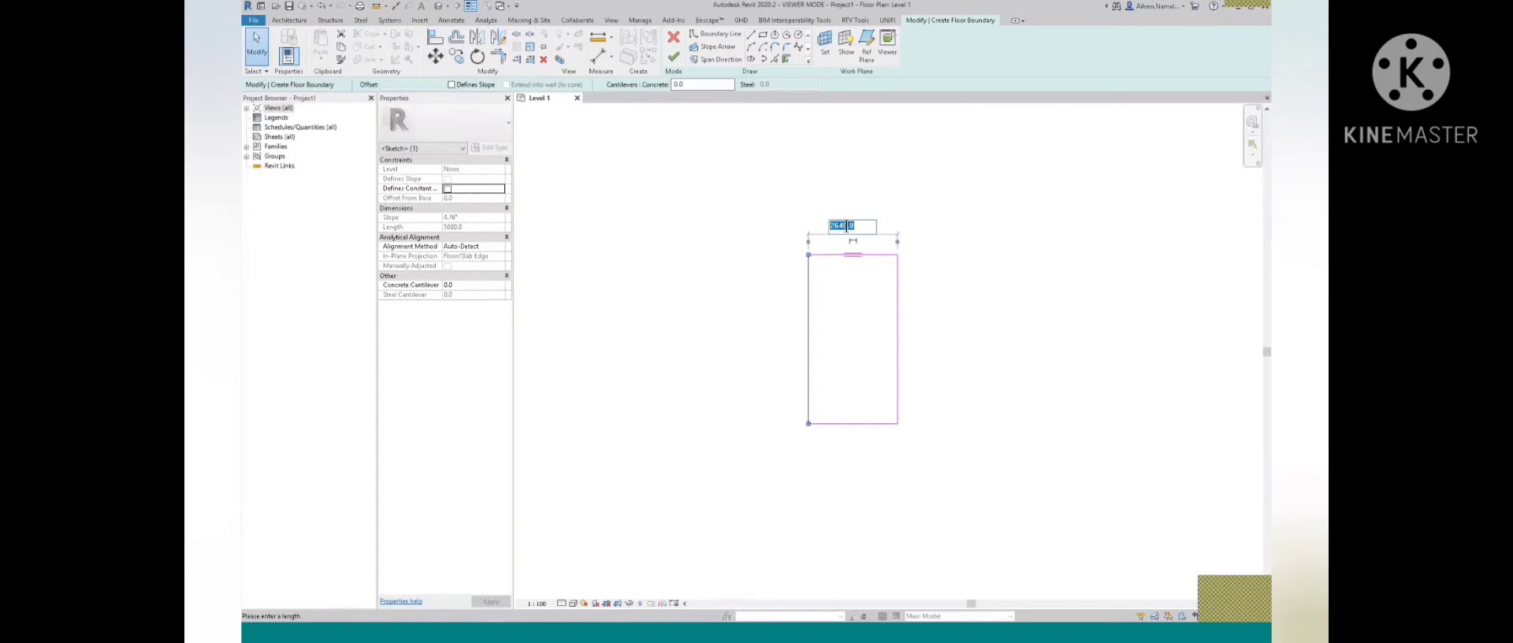
{"action": "type", "text": "6000"}
{"action": "key", "text": "Return"}
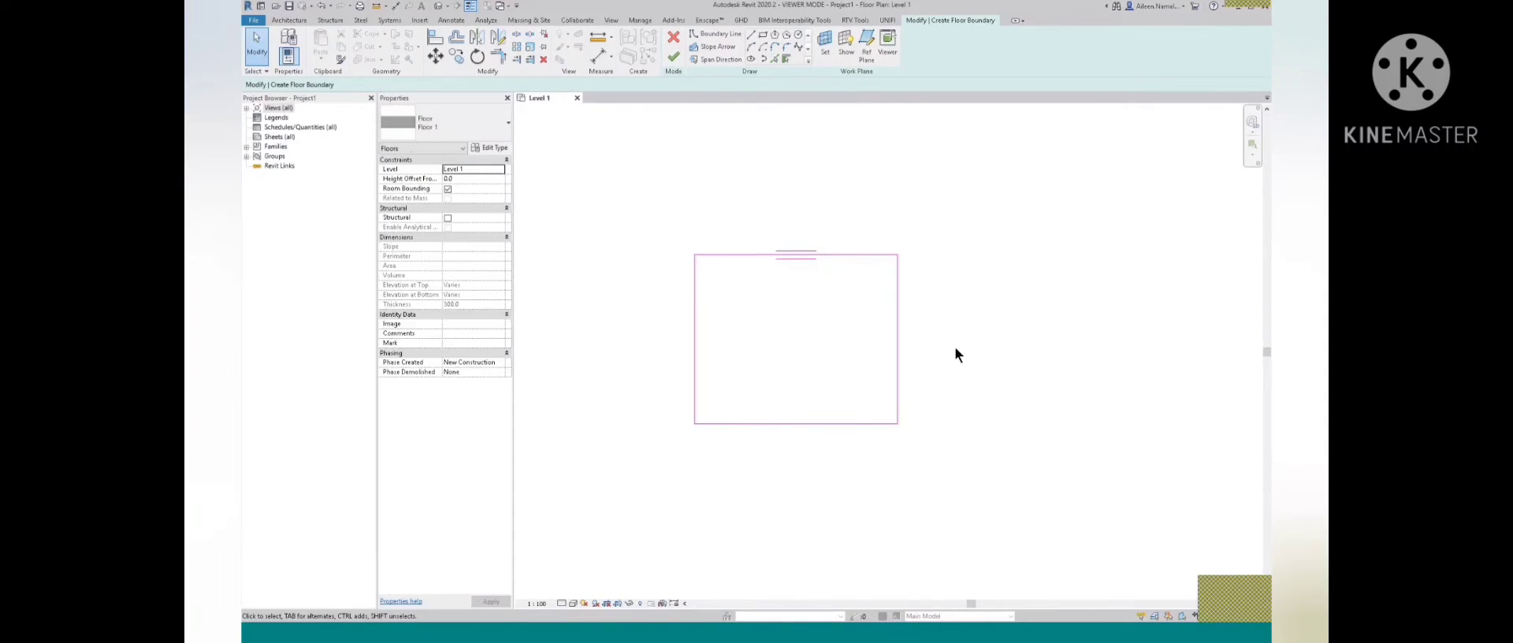
{"action": "left_click", "coordinate": [960, 354]}
Finish the floor sketch to create the slab
{"action": "left_click", "coordinate": [820, 203]}
{"action": "left_click", "coordinate": [672, 59]}
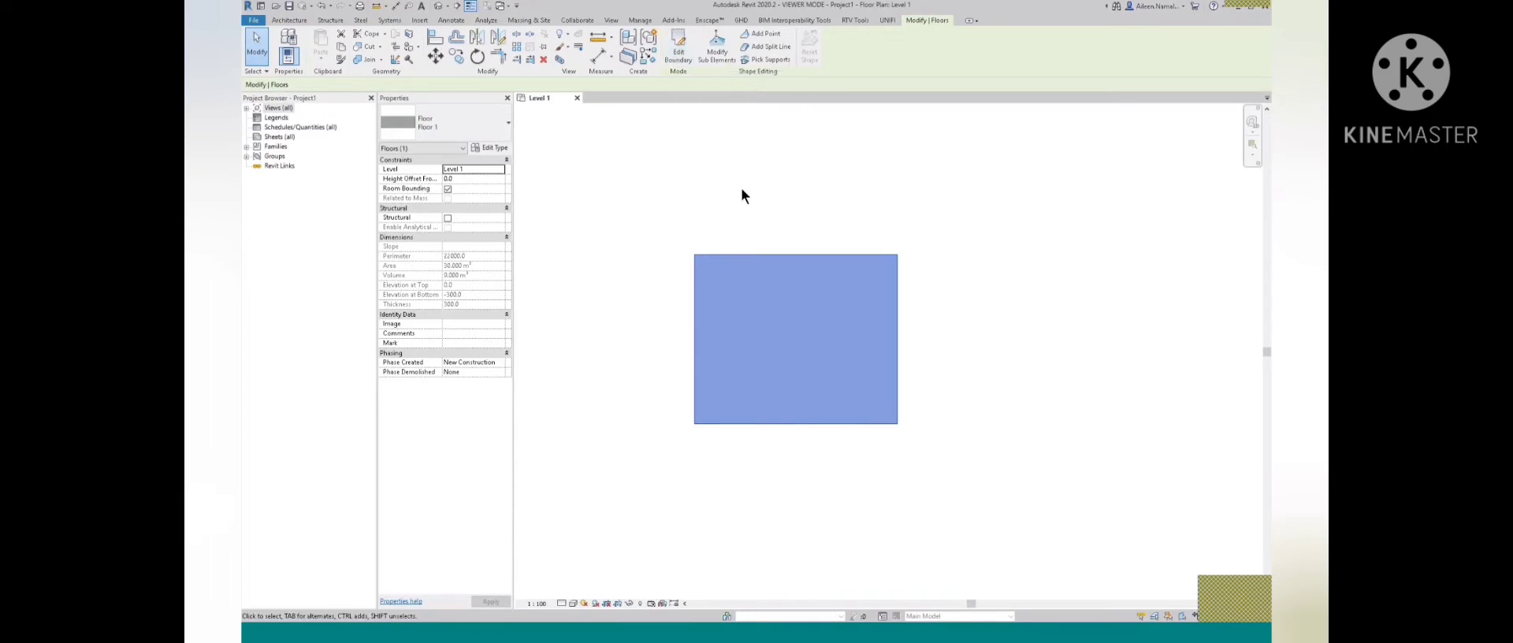
{"action": "left_click", "coordinate": [771, 227]}
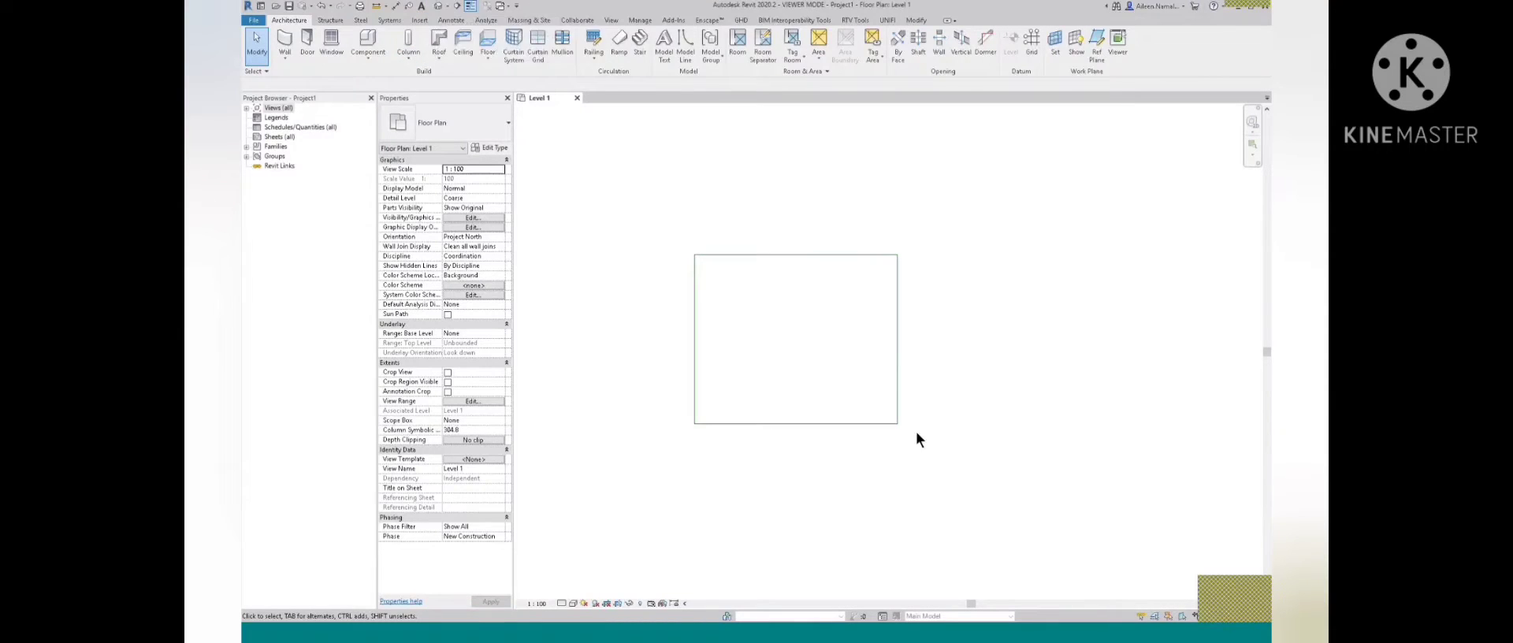
Open the default 3D view and orbit to inspect the slab
{"action": "left_click", "coordinate": [437, 7]}
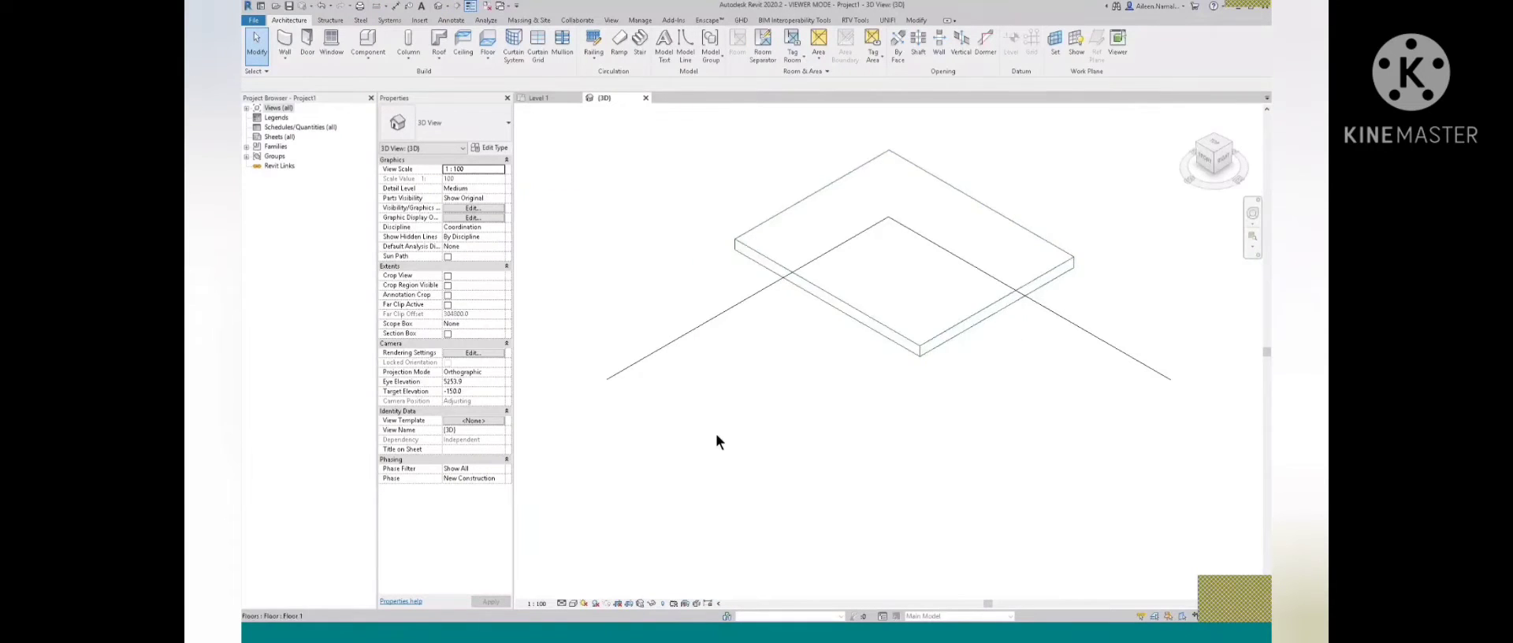
{"action": "scroll", "coordinate": [723, 432], "scroll_direction": "down", "scroll_amount": 3}
{"action": "scroll", "coordinate": [811, 375], "scroll_direction": "up", "scroll_amount": 3}
{"action": "left_click", "coordinate": [805, 357]}
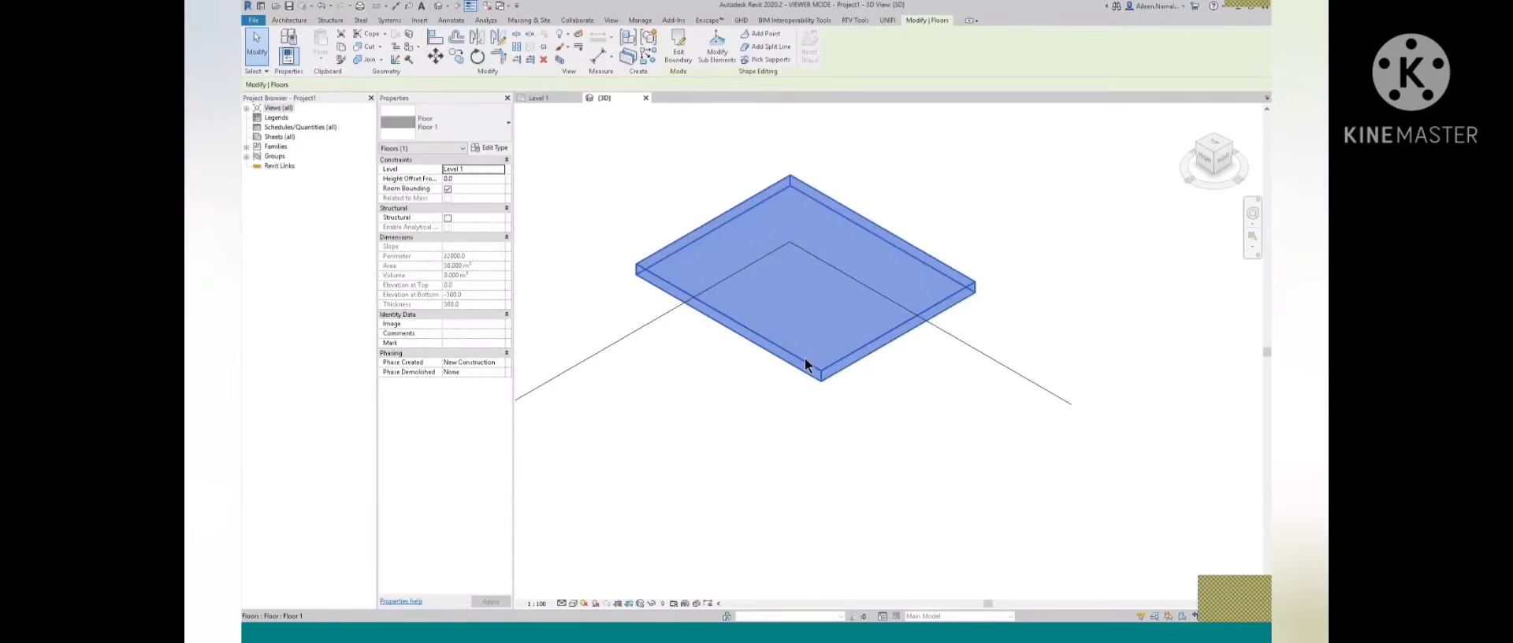
{"action": "middle_click_drag", "start_coordinate": [769, 471], "coordinate": [777, 439], "text": "shift"}
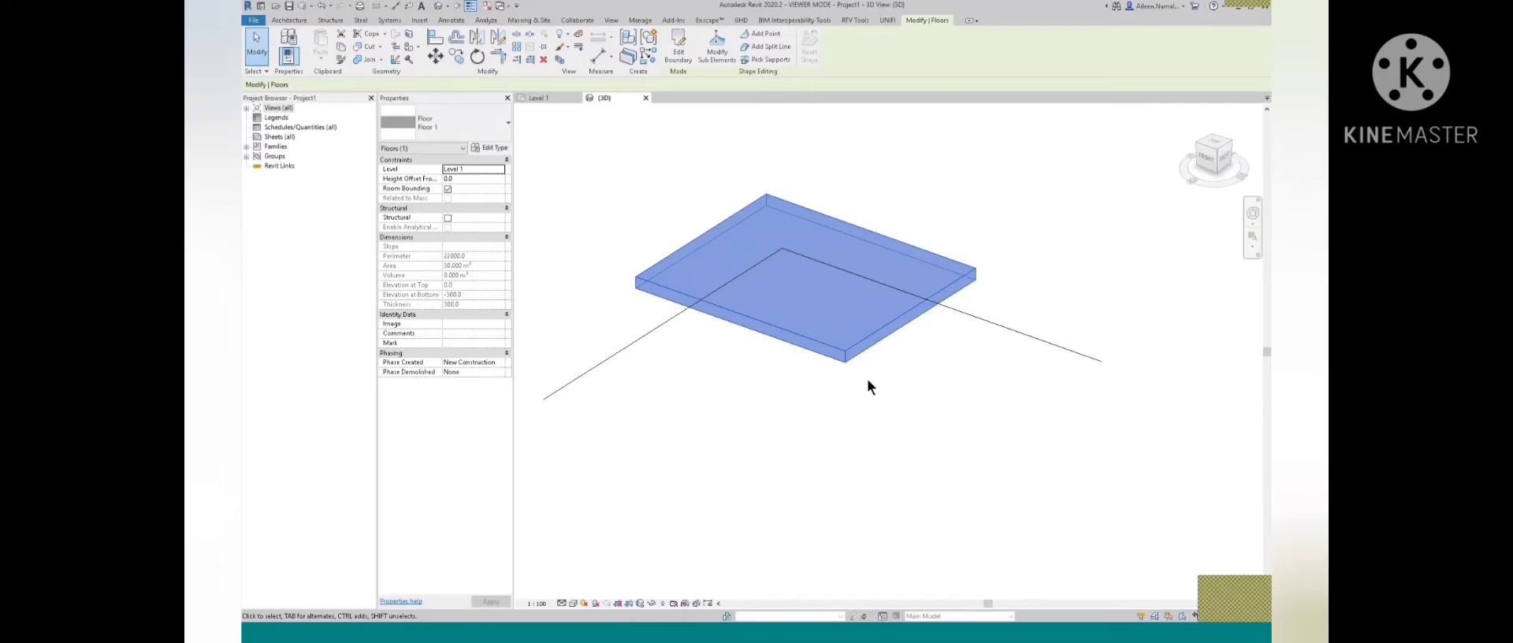
Change the floor type's structure layer thickness from 300 to 200
{"action": "left_click", "coordinate": [482, 147]}
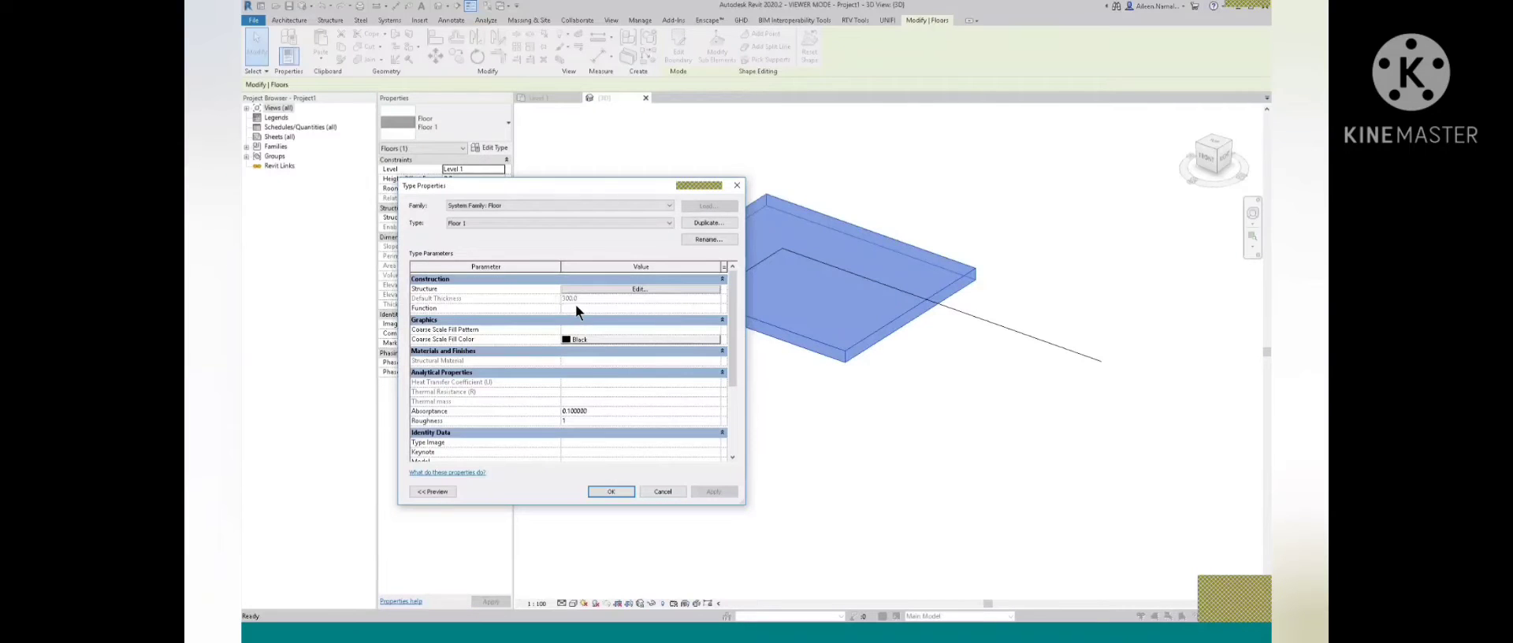
{"action": "left_click", "coordinate": [633, 290]}
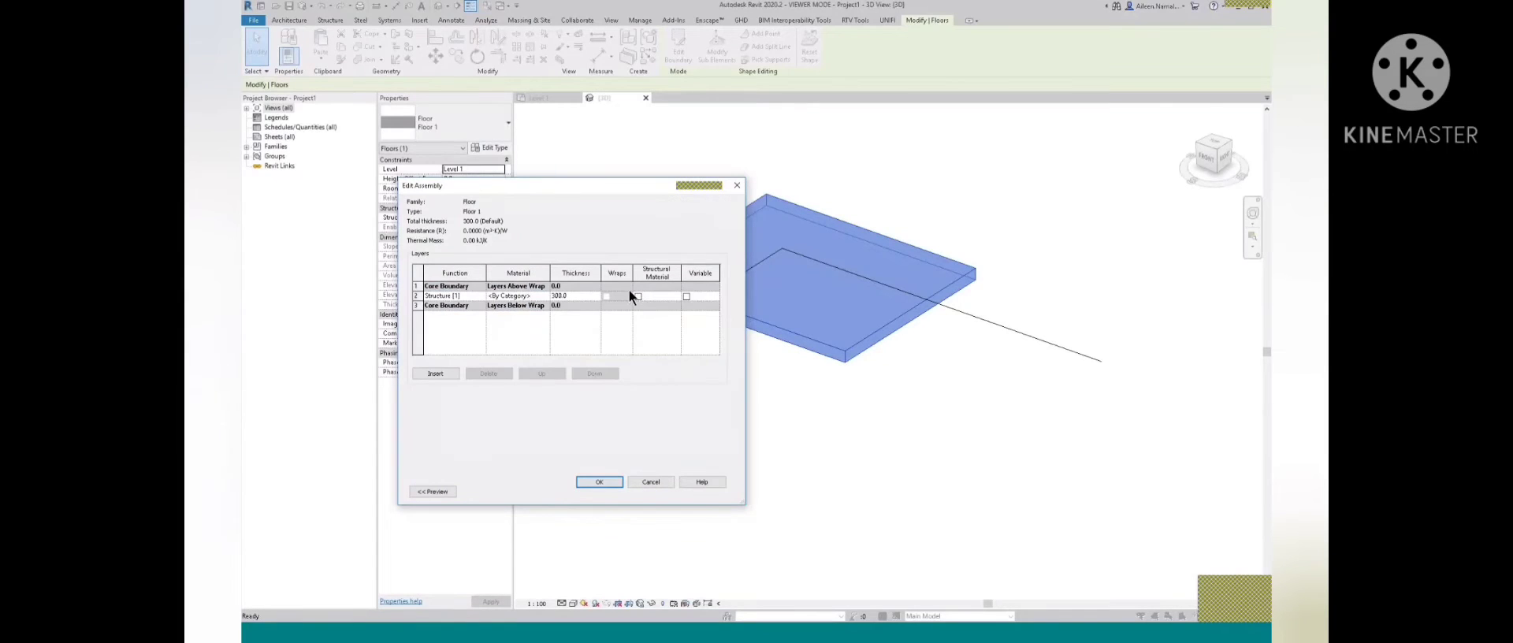
{"action": "left_click", "coordinate": [580, 295]}
{"action": "type", "text": "200"}
{"action": "left_click", "coordinate": [596, 481]}
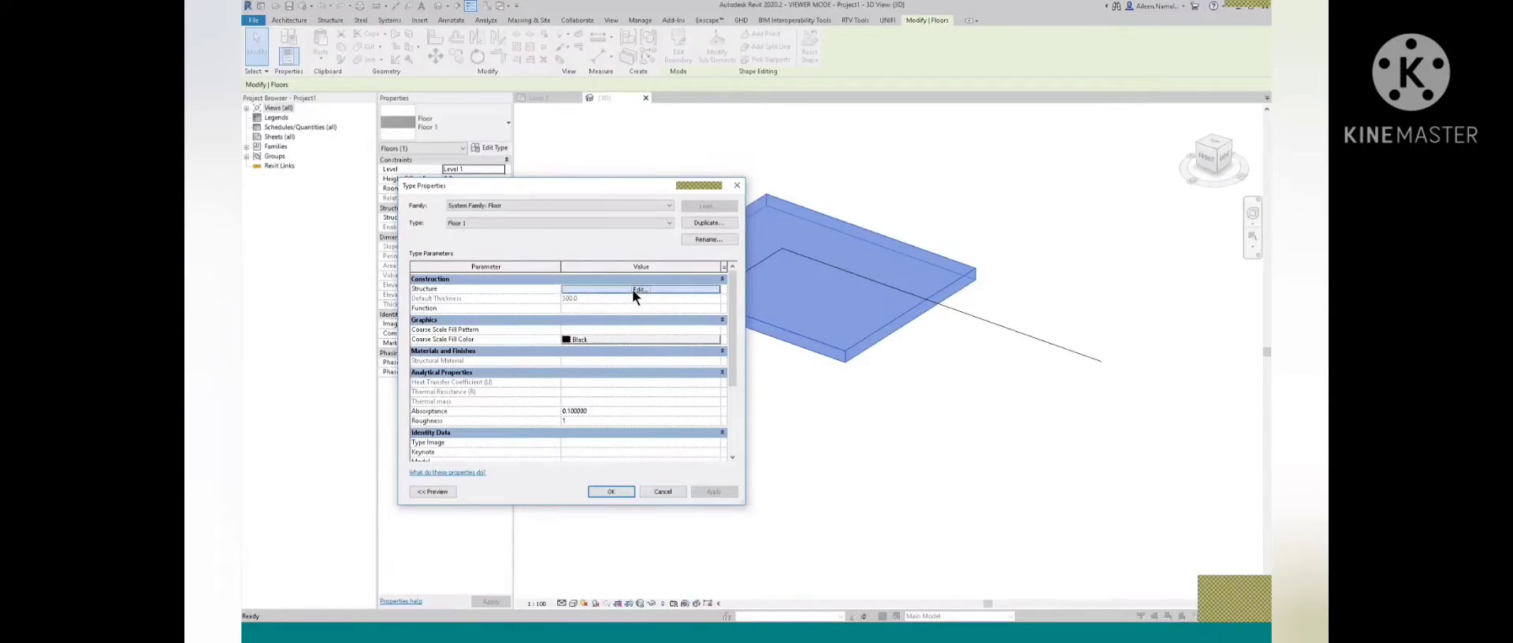
{"action": "left_click", "coordinate": [611, 491]}
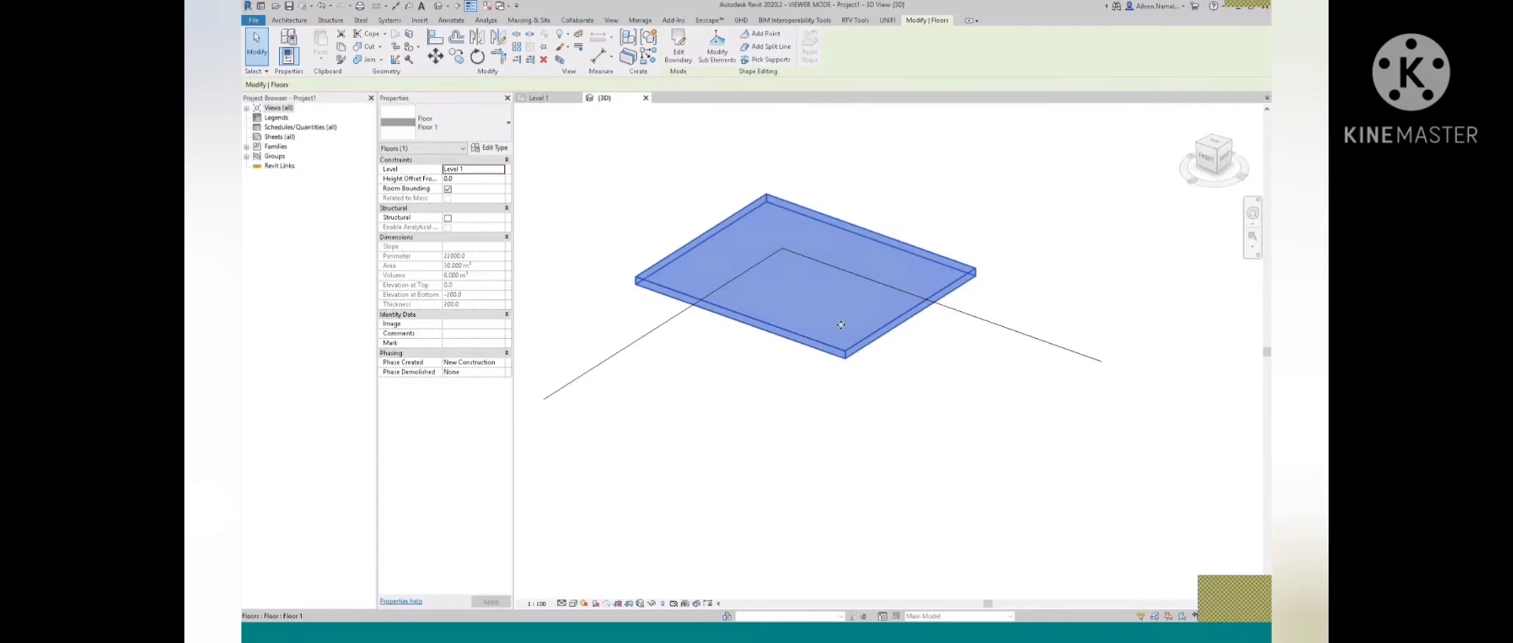
{"action": "scroll", "coordinate": [839, 323], "scroll_direction": "up", "scroll_amount": 2}
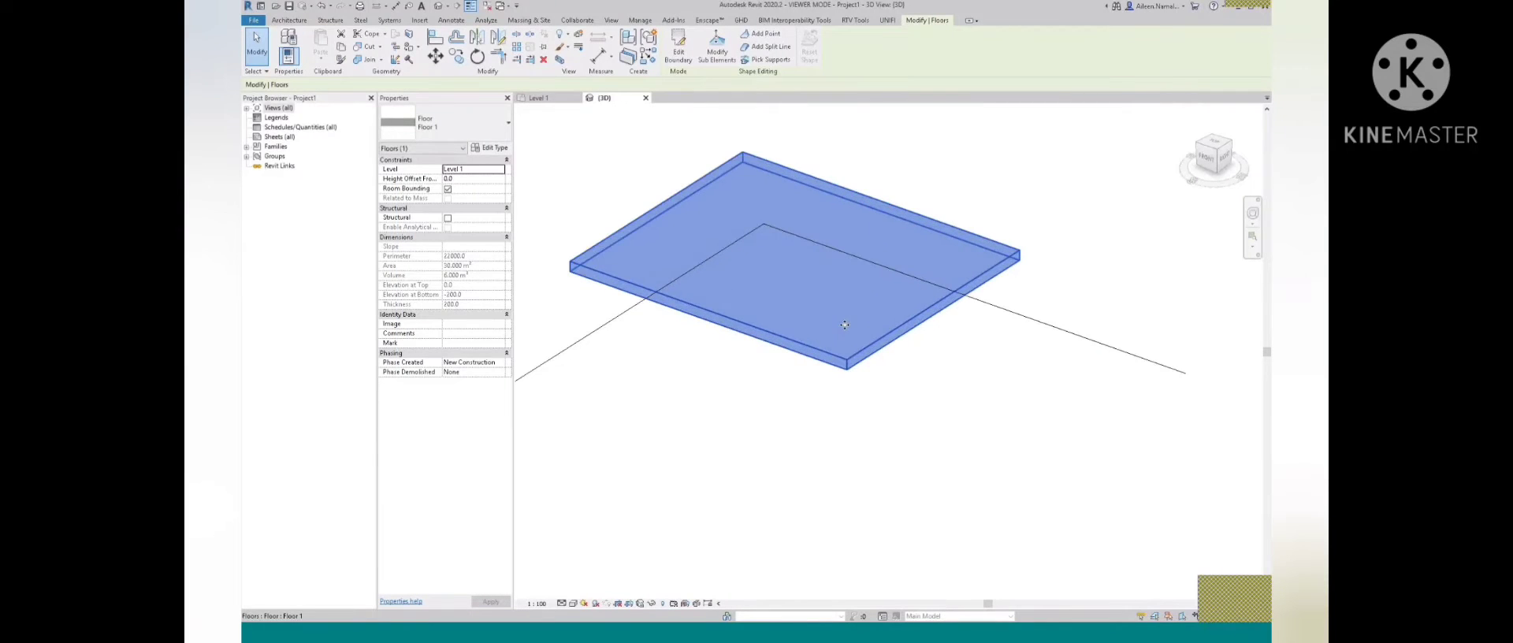
Orbit the 3D slab, then return to the Level 1 floor plan with nothing selected
{"action": "left_click", "coordinate": [853, 411]}
{"action": "scroll", "coordinate": [848, 365], "scroll_direction": "down", "scroll_amount": 2}
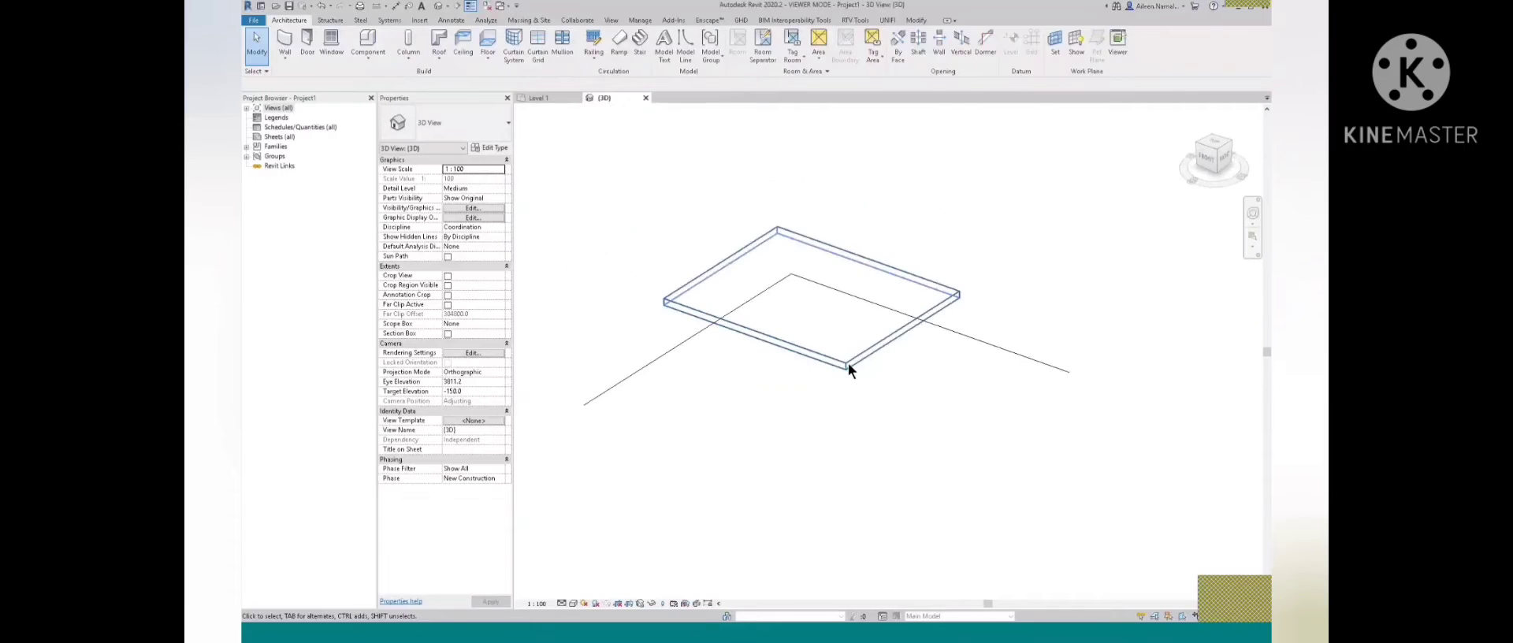
{"action": "left_click", "coordinate": [848, 364]}
{"action": "middle_click_drag", "start_coordinate": [848, 364], "coordinate": [895, 504], "text": "shift"}
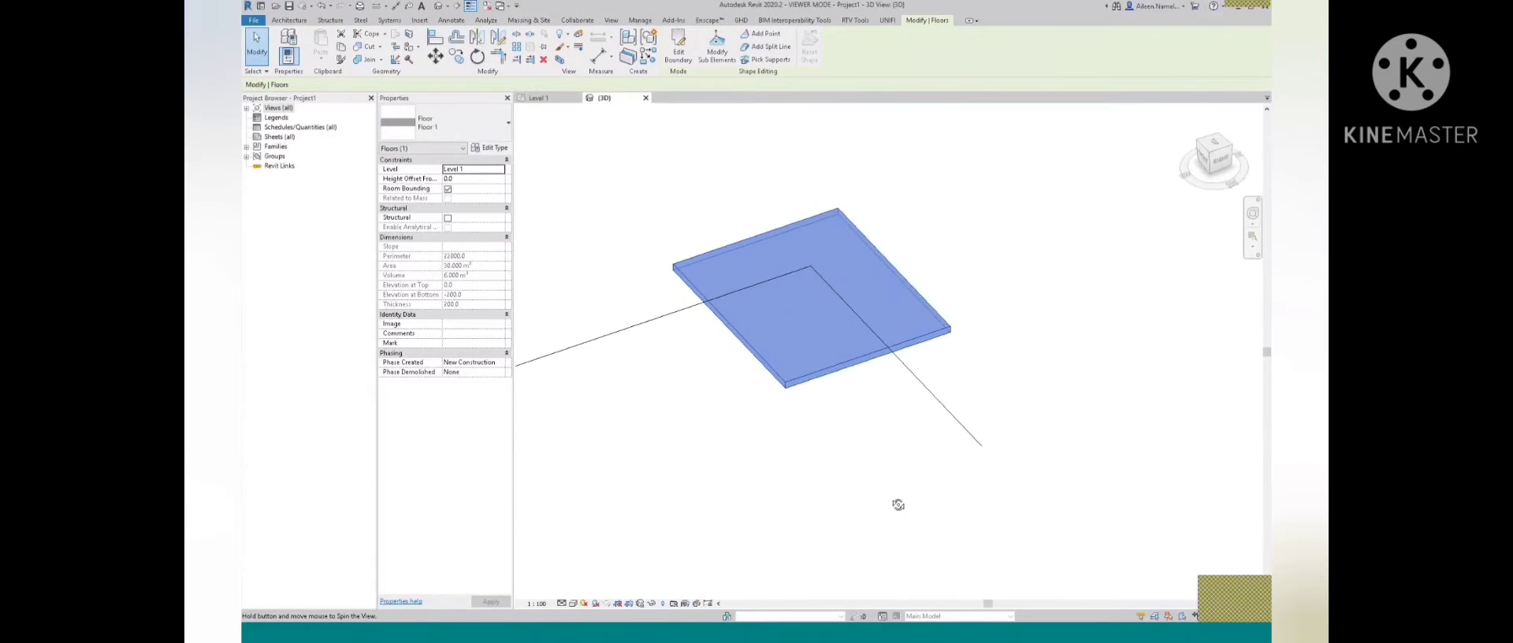
{"action": "left_click", "coordinate": [546, 97]}
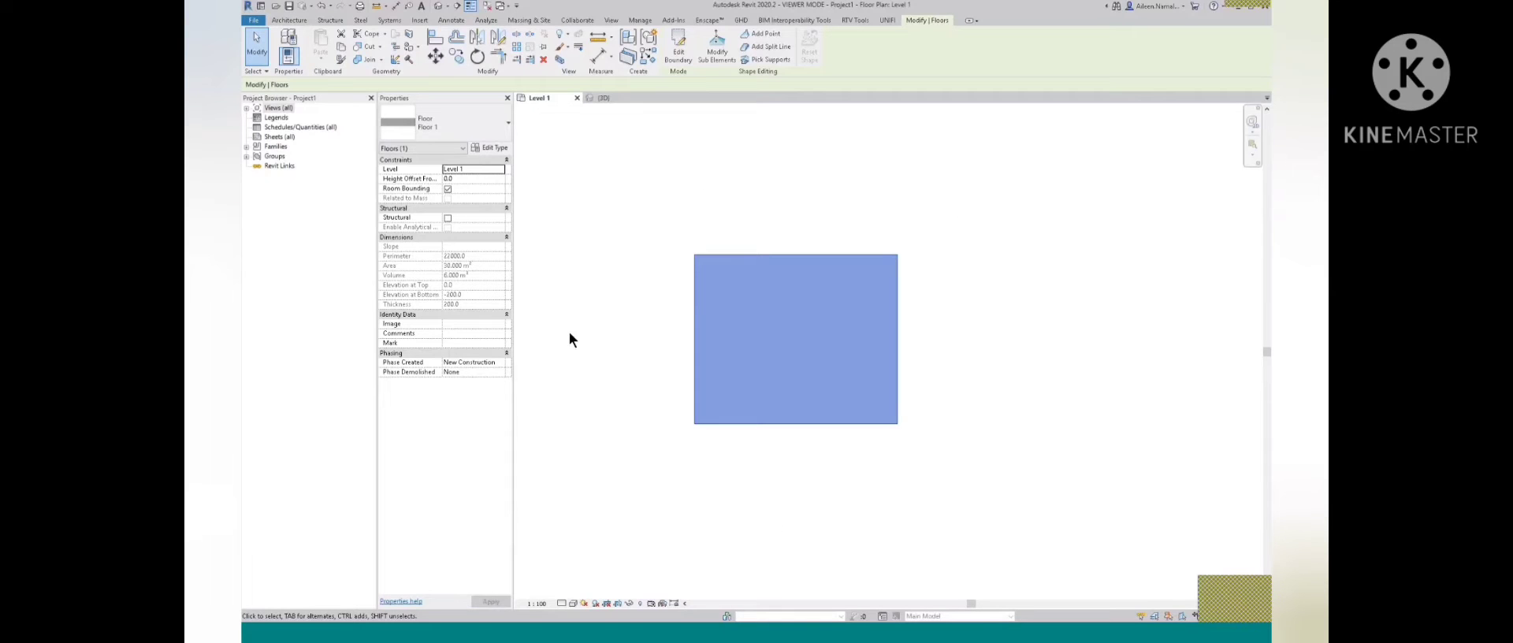
{"action": "left_click", "coordinate": [823, 492]}
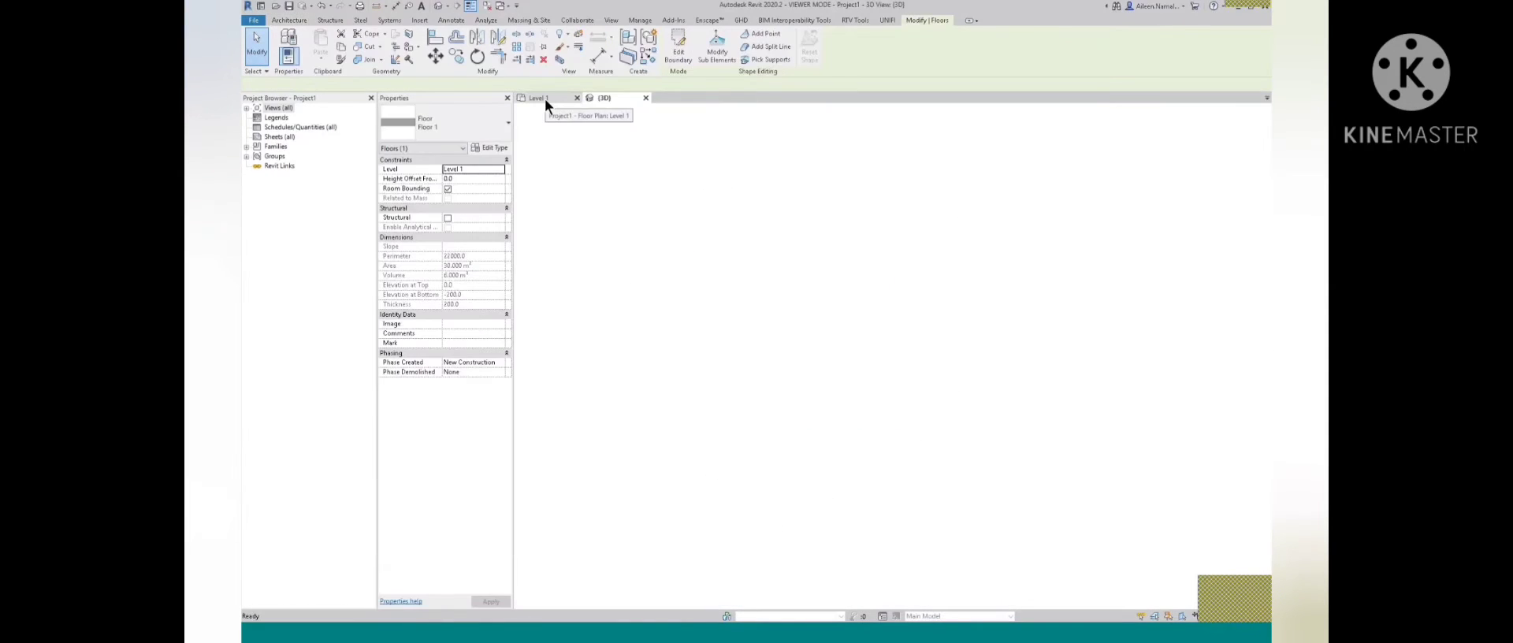
{"action": "left_click", "coordinate": [545, 98]}
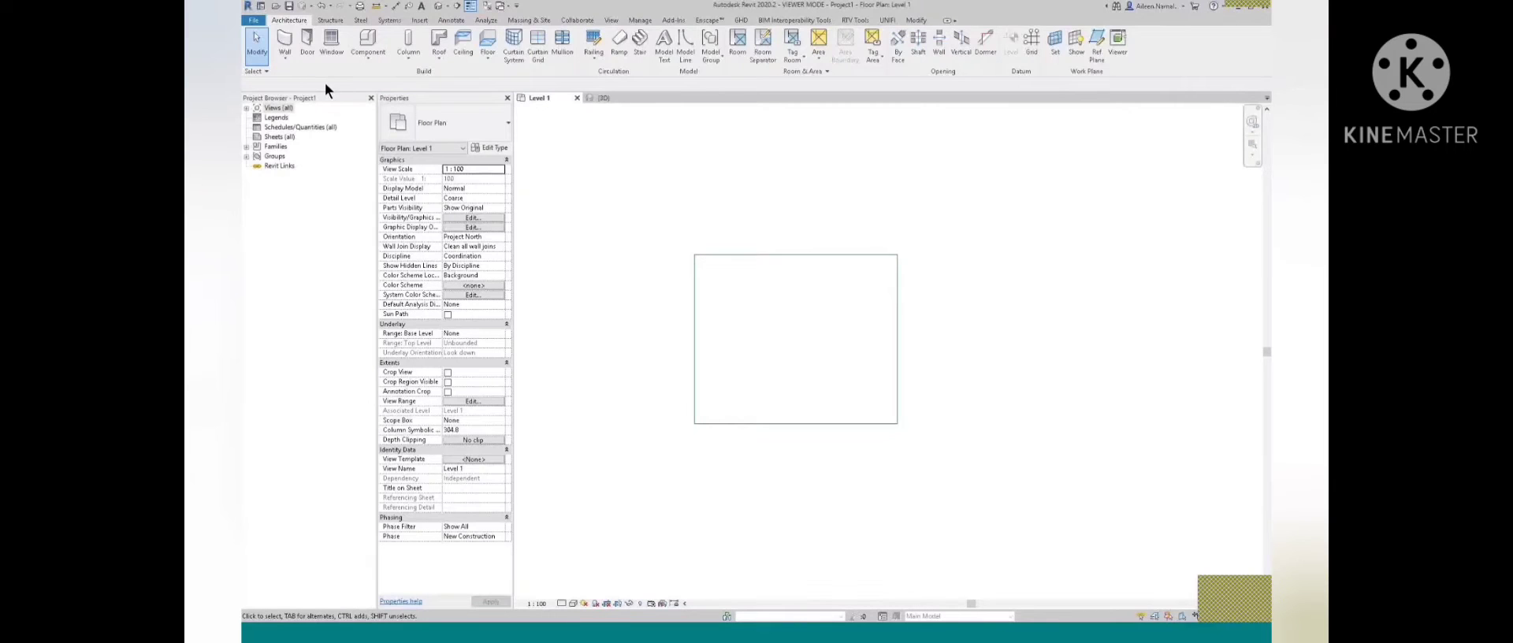
Draw a rectangle of walls along the slab edge, located by Finish Face: Exterior
{"action": "left_click", "coordinate": [285, 39]}
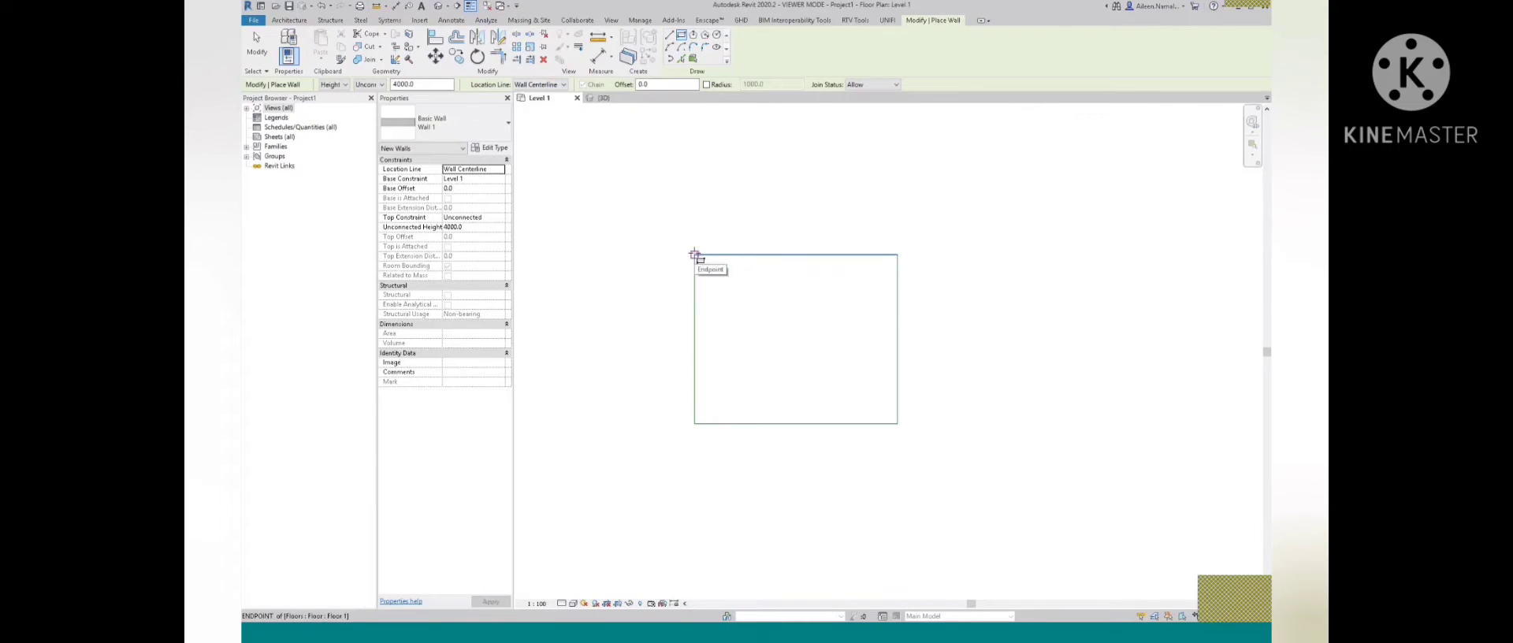
{"action": "left_click", "coordinate": [528, 84]}
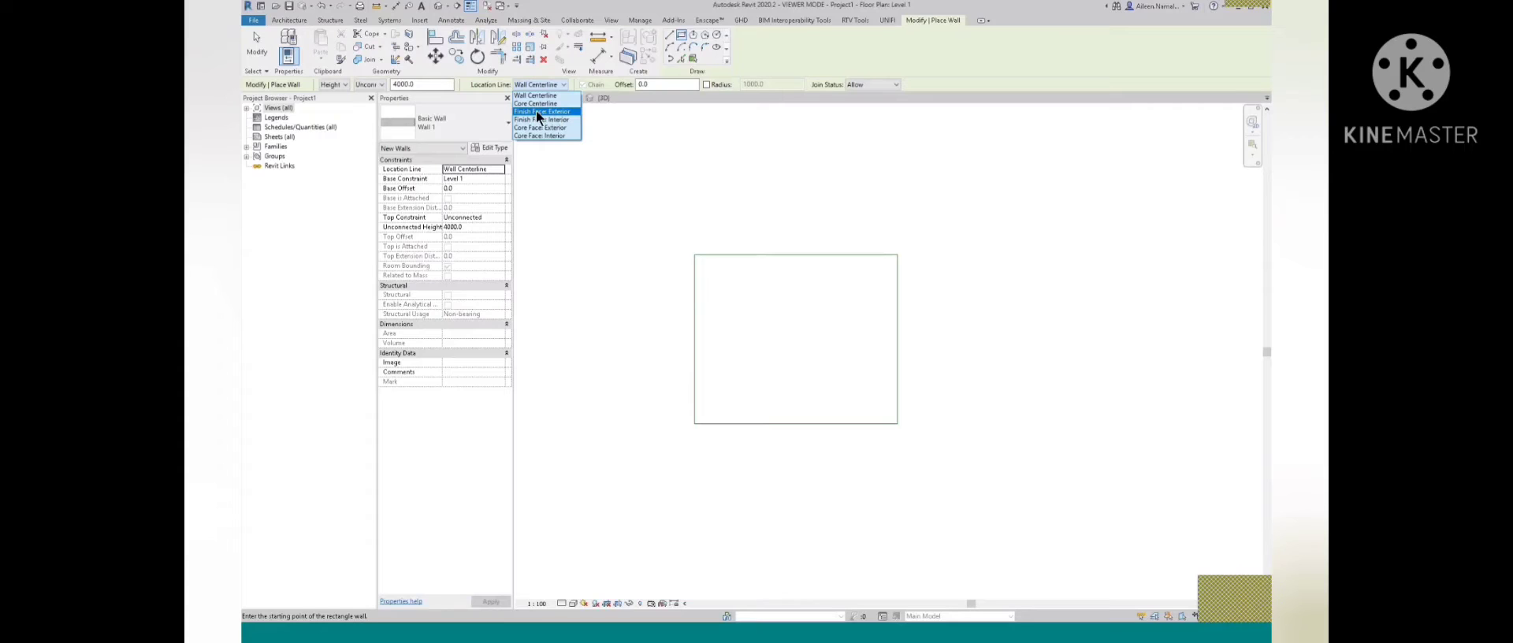
{"action": "left_click", "coordinate": [536, 112]}
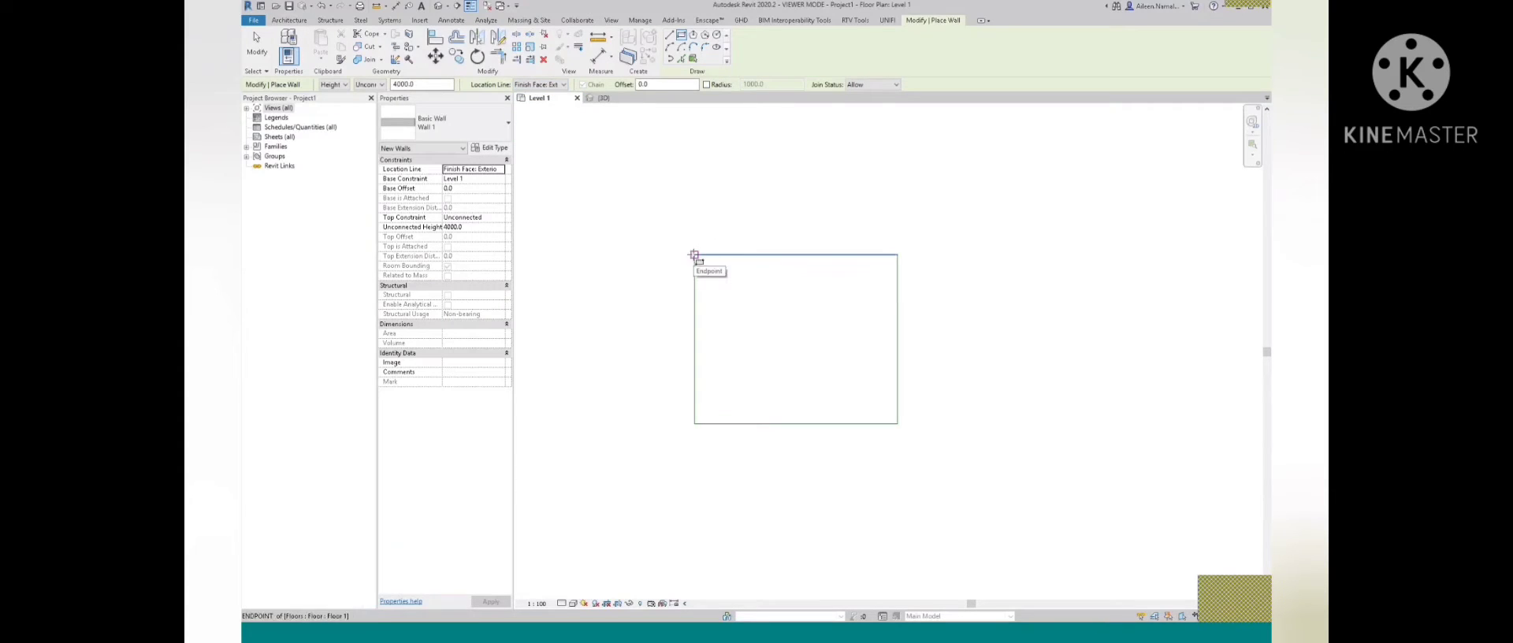
{"action": "left_click", "coordinate": [694, 254]}
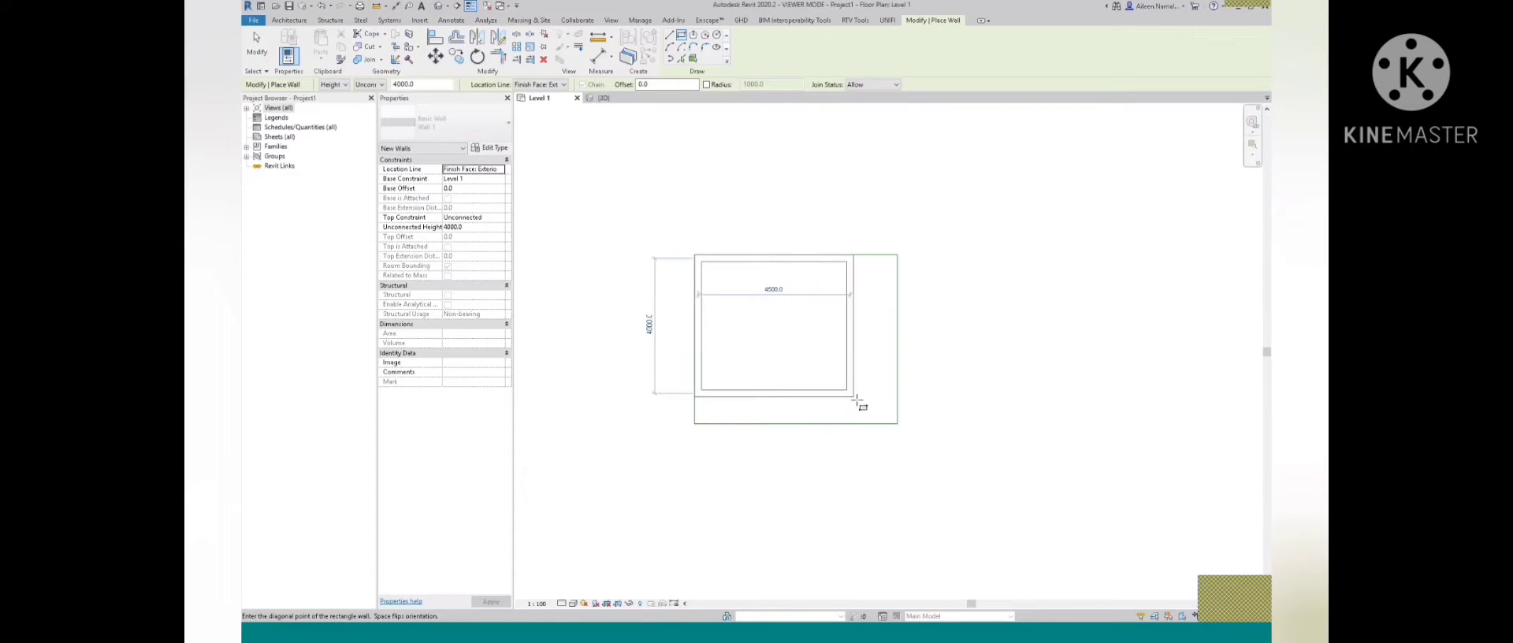
{"action": "left_click", "coordinate": [896, 423]}
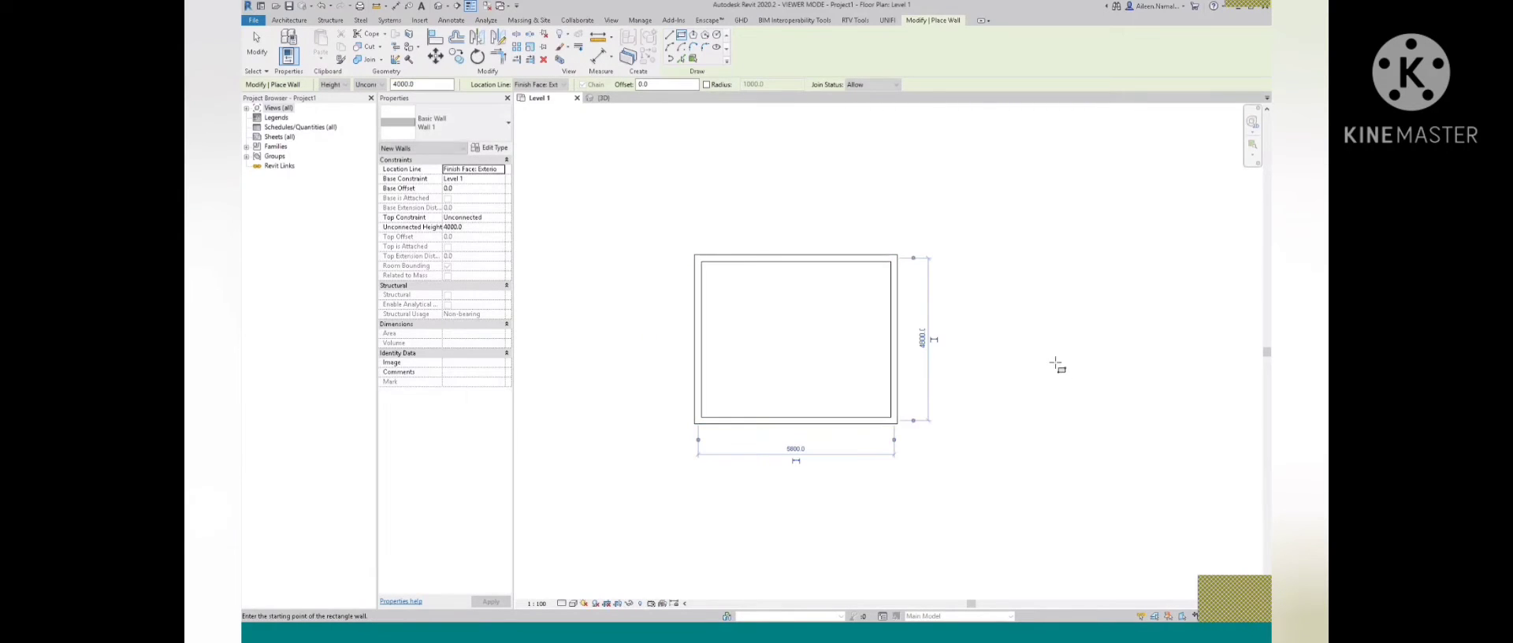
{"action": "key", "text": "ctrl+z"}
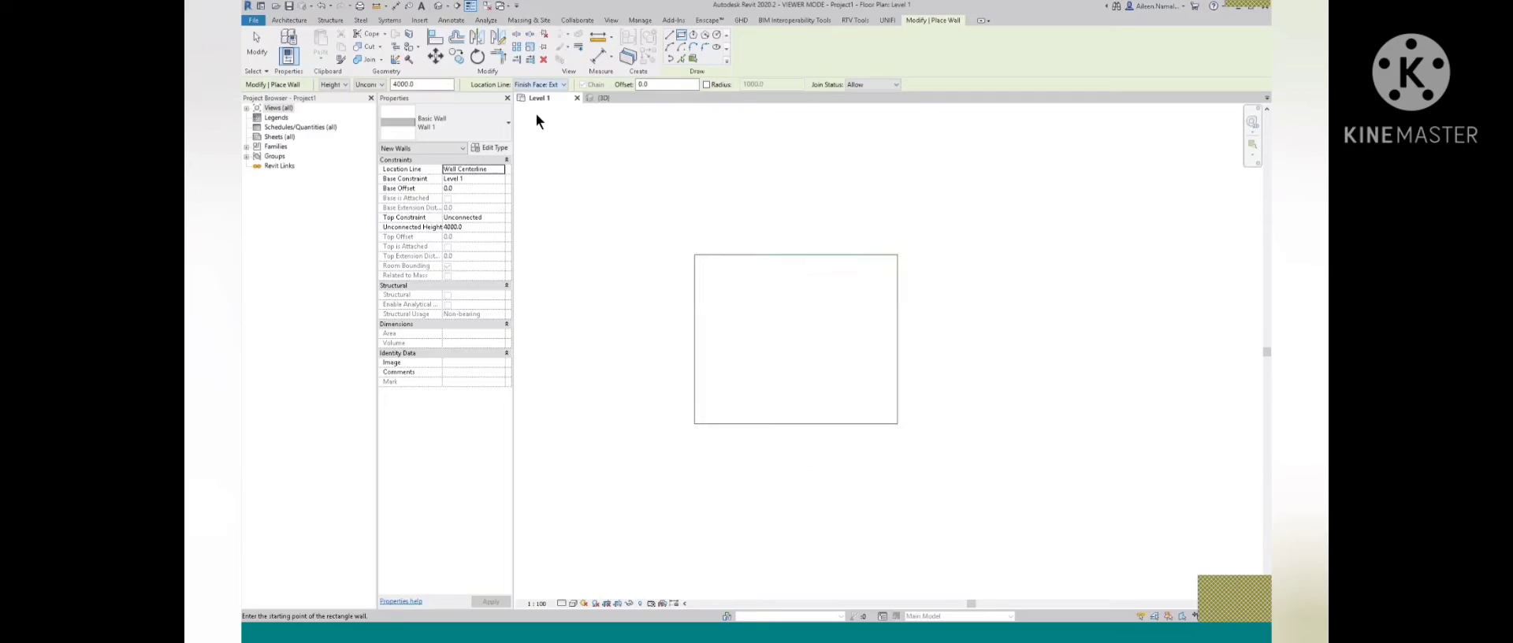
{"action": "key", "text": "ctrl+y"}
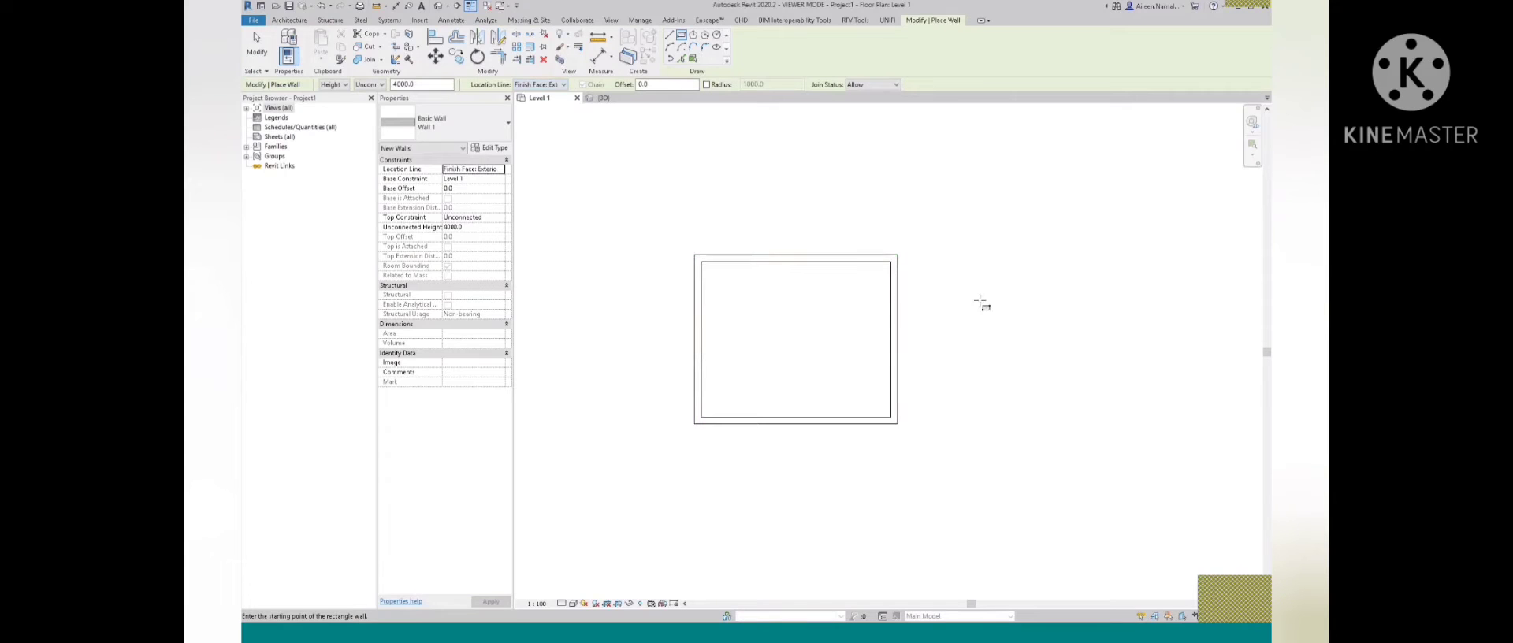
{"action": "key", "text": "Escape"}
{"action": "key", "text": "Escape"}
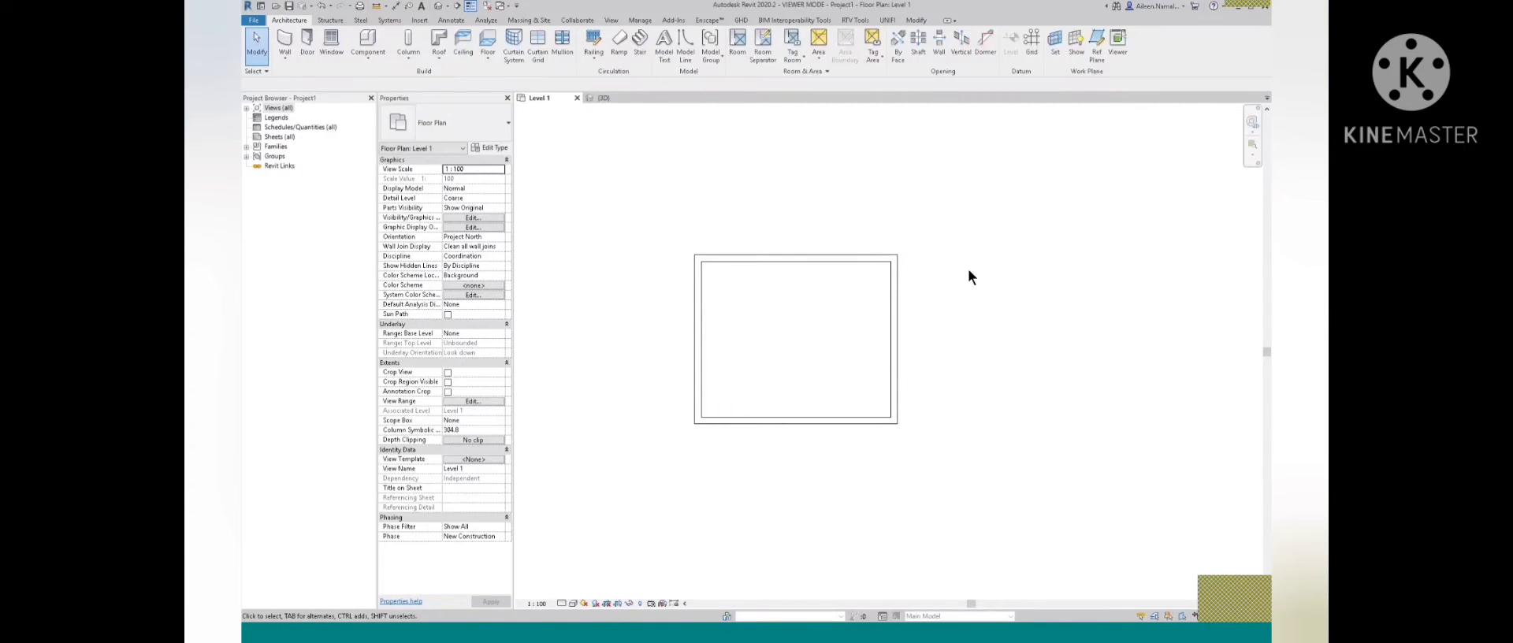
{"action": "left_click", "coordinate": [602, 97]}
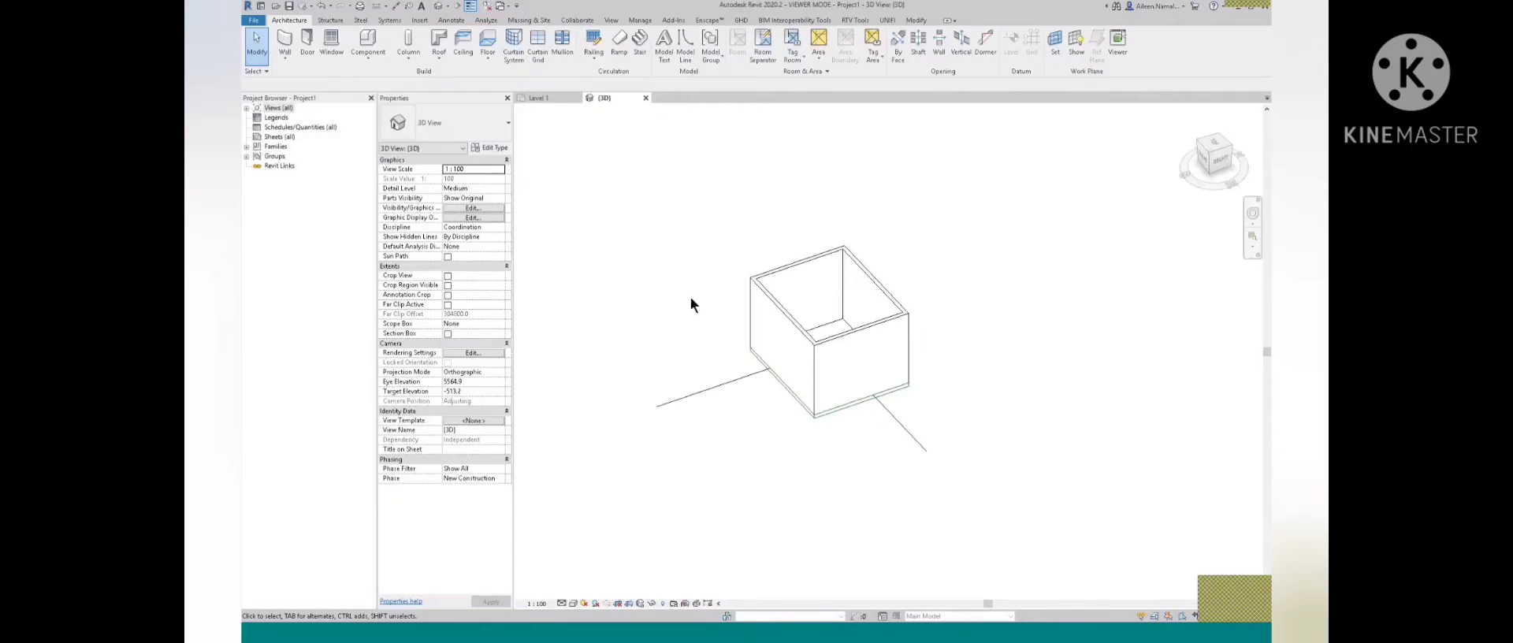
{"action": "left_click", "coordinate": [877, 367]}
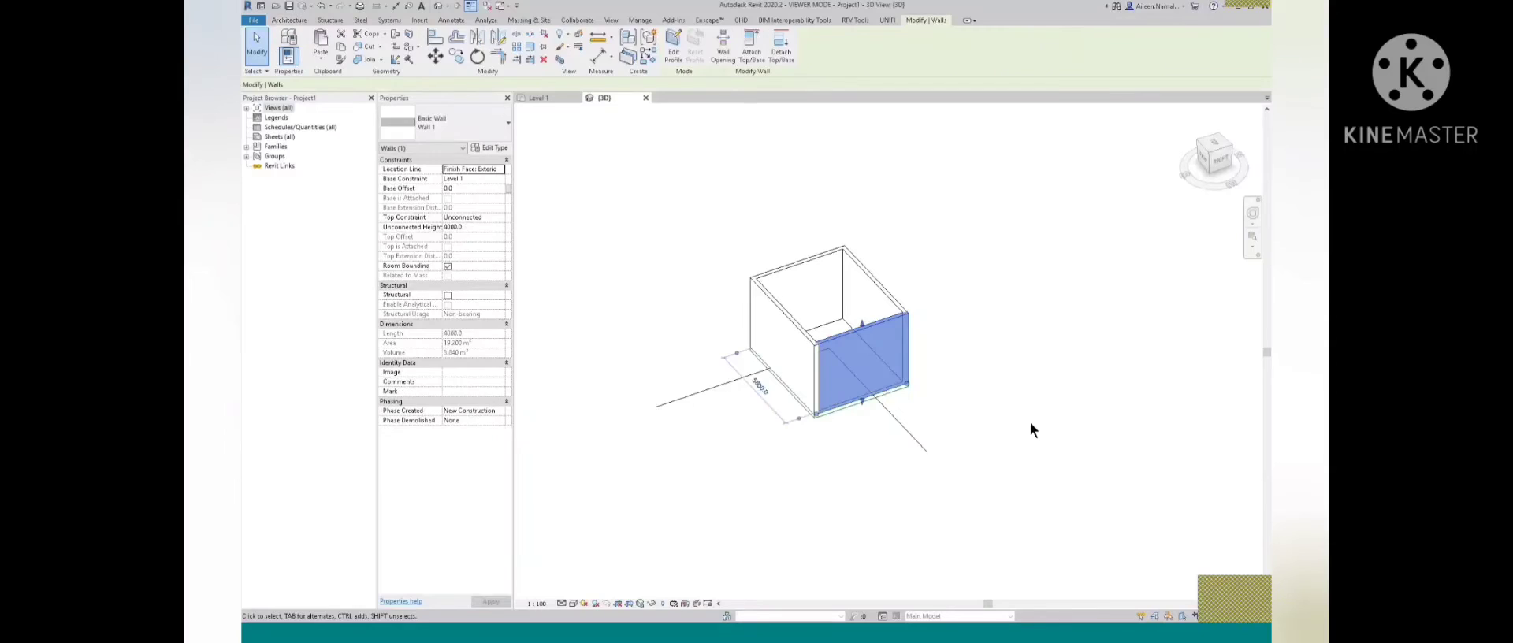
{"action": "middle_click_drag", "start_coordinate": [1033, 428], "coordinate": [699, 497], "text": "shift"}
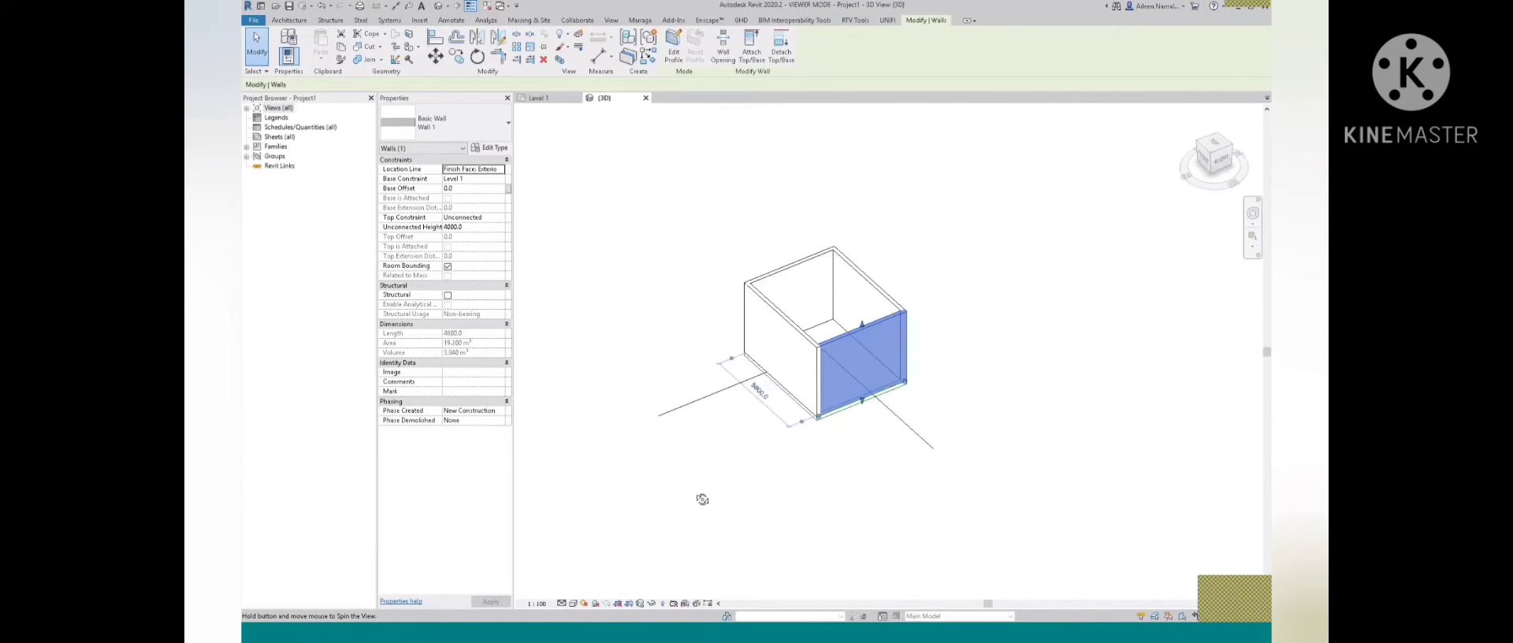
{"action": "left_click", "coordinate": [847, 469]}
{"action": "scroll", "coordinate": [857, 448], "scroll_direction": "up", "scroll_amount": 3}
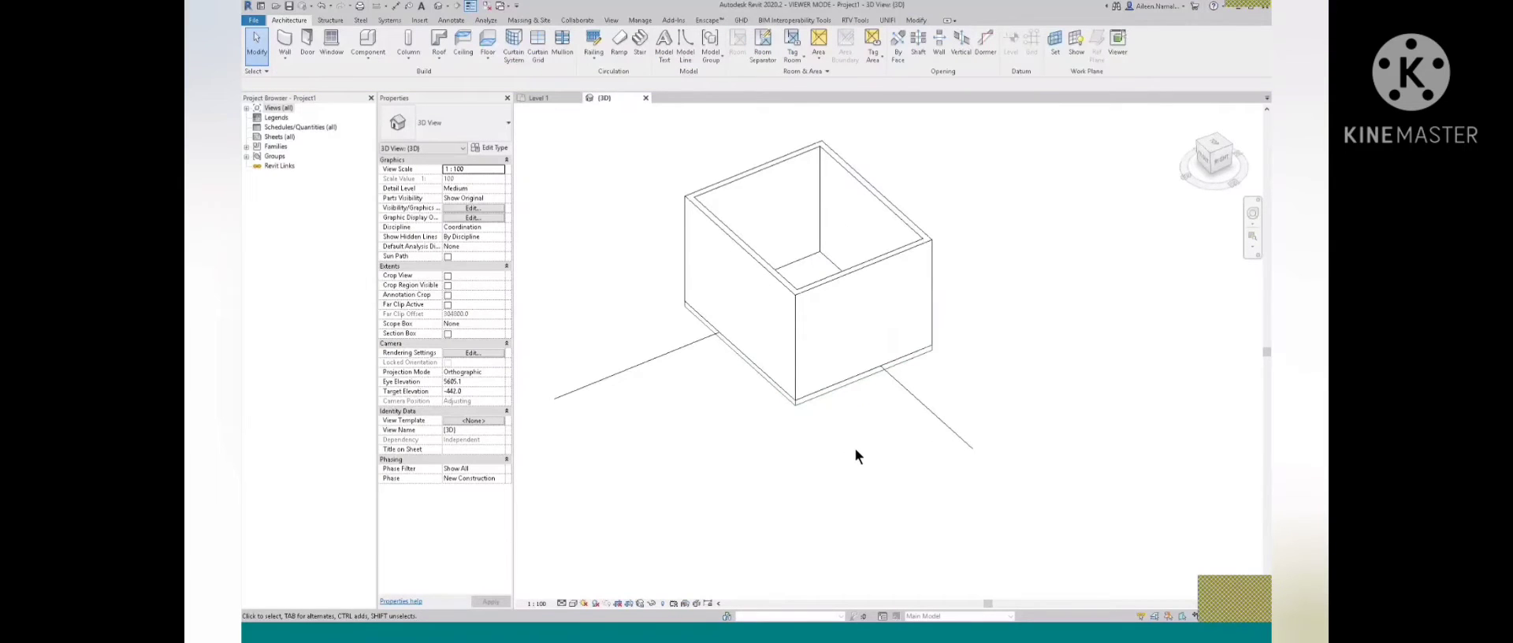
{"action": "left_click_drag", "start_coordinate": [602, 97], "coordinate": [549, 140]}
{"action": "left_click", "coordinate": [536, 99]}
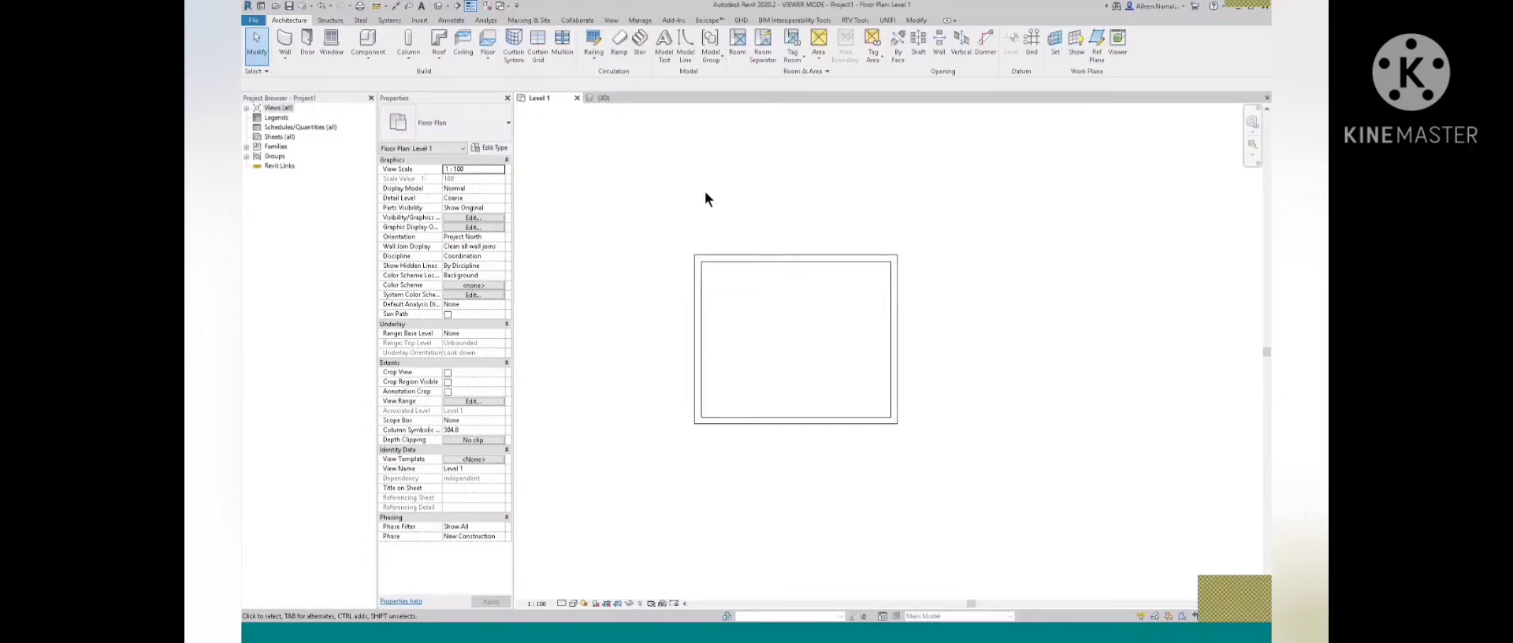
Draw a Wall Centerline interior wall inward from the right wall's midpoint and select it
{"action": "left_click", "coordinate": [282, 40]}
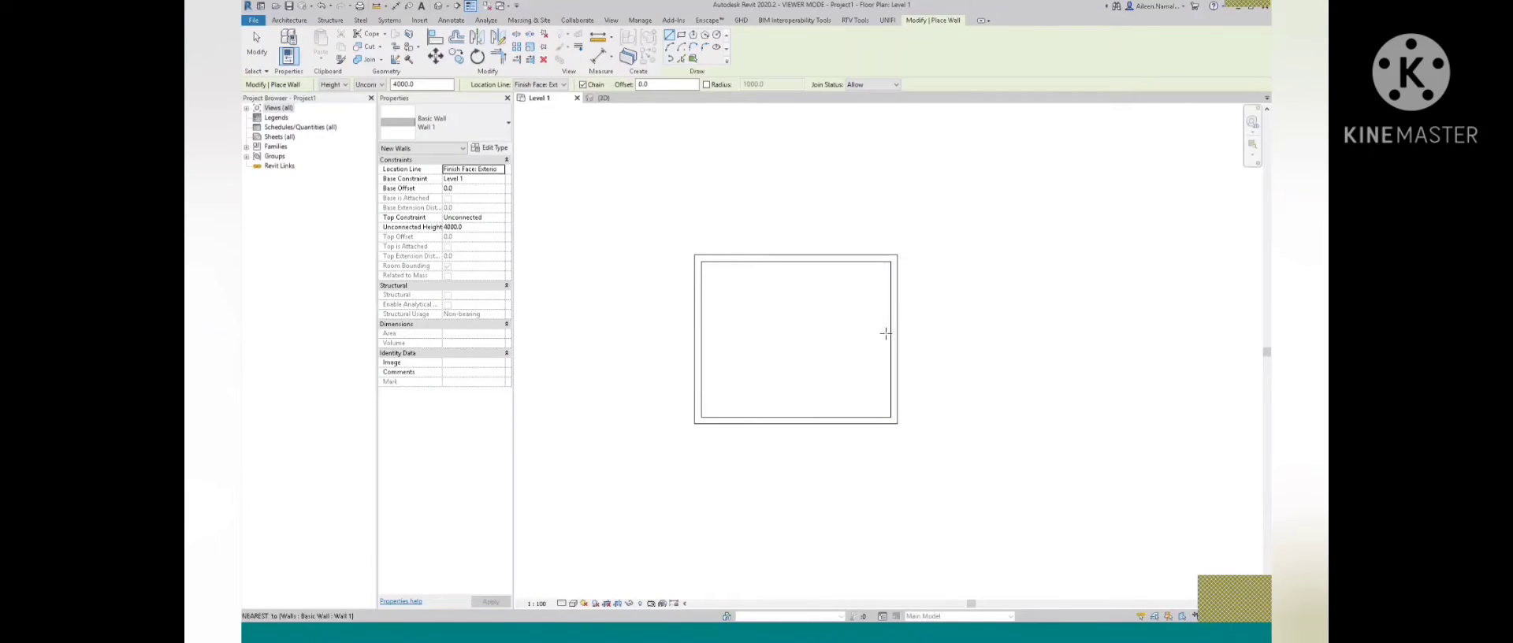
{"action": "scroll", "coordinate": [886, 333], "scroll_direction": "up", "scroll_amount": 4}
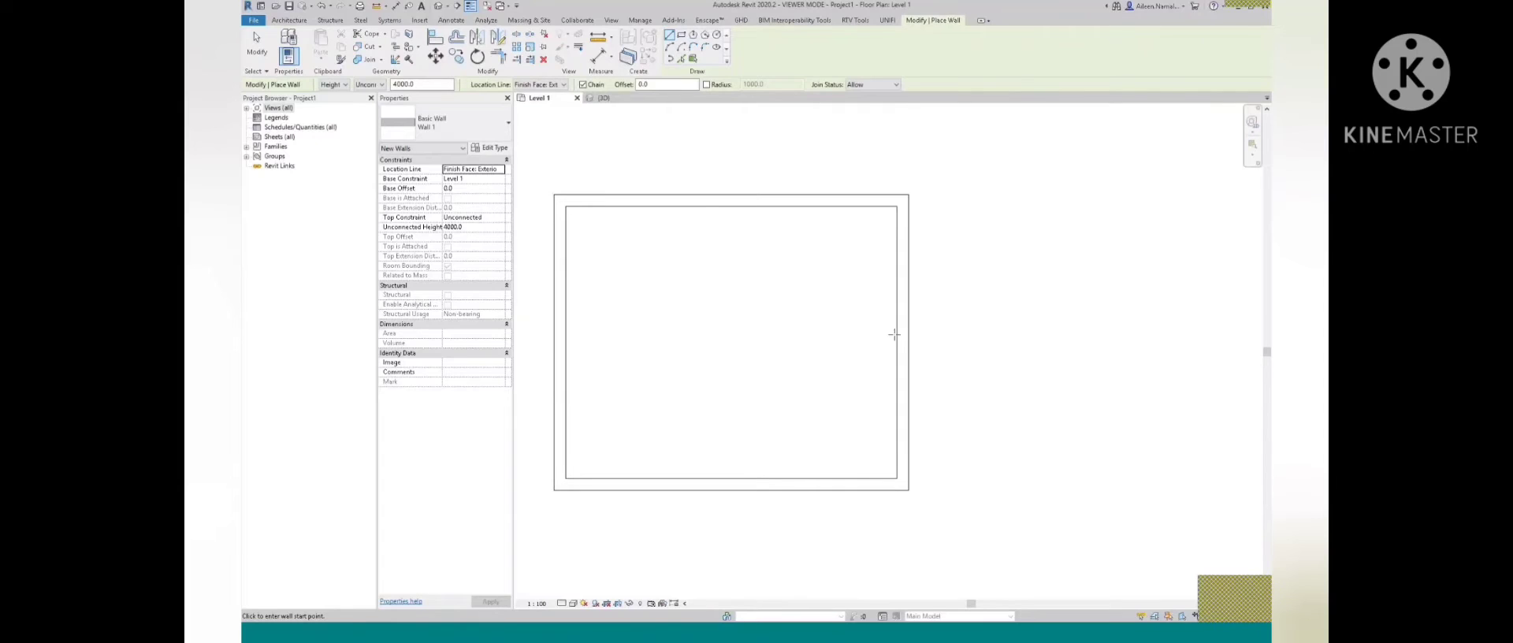
{"action": "left_click", "coordinate": [544, 84]}
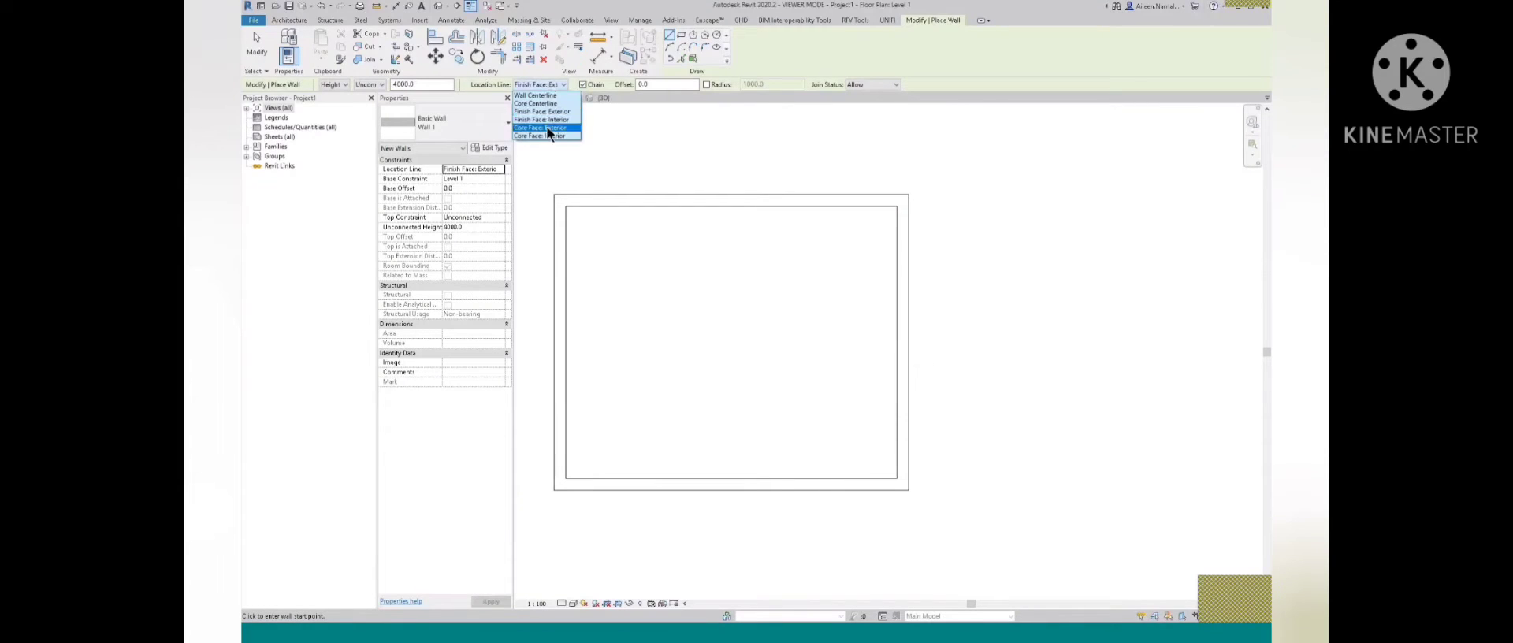
{"action": "left_click", "coordinate": [549, 95]}
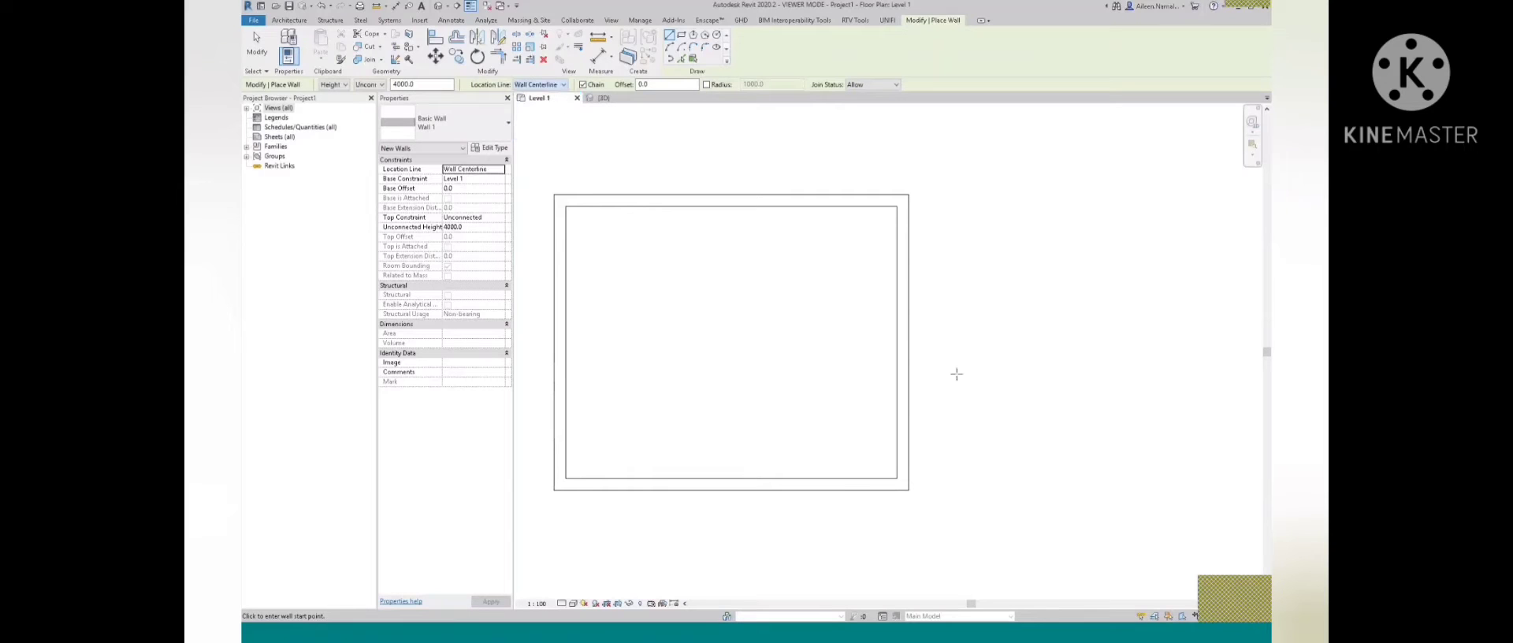
{"action": "left_click", "coordinate": [894, 342]}
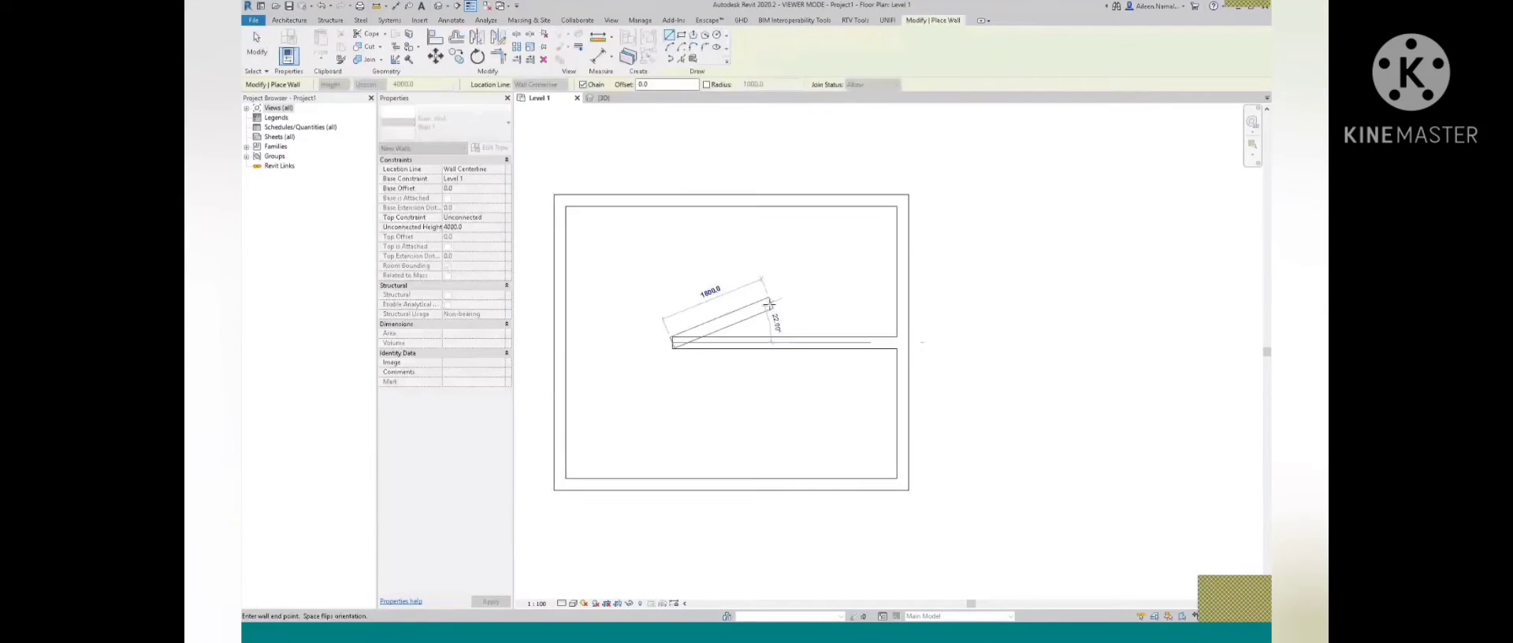
{"action": "key", "text": "Escape"}
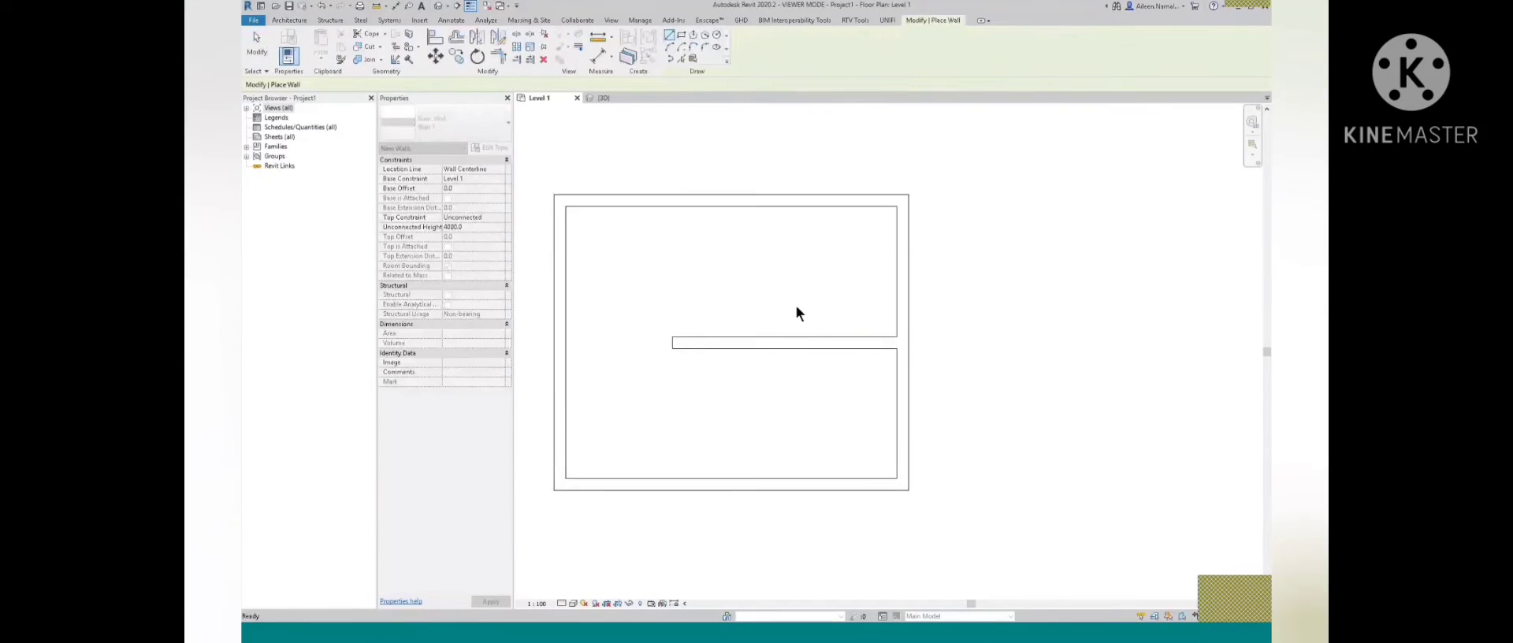
{"action": "left_click", "coordinate": [786, 345]}
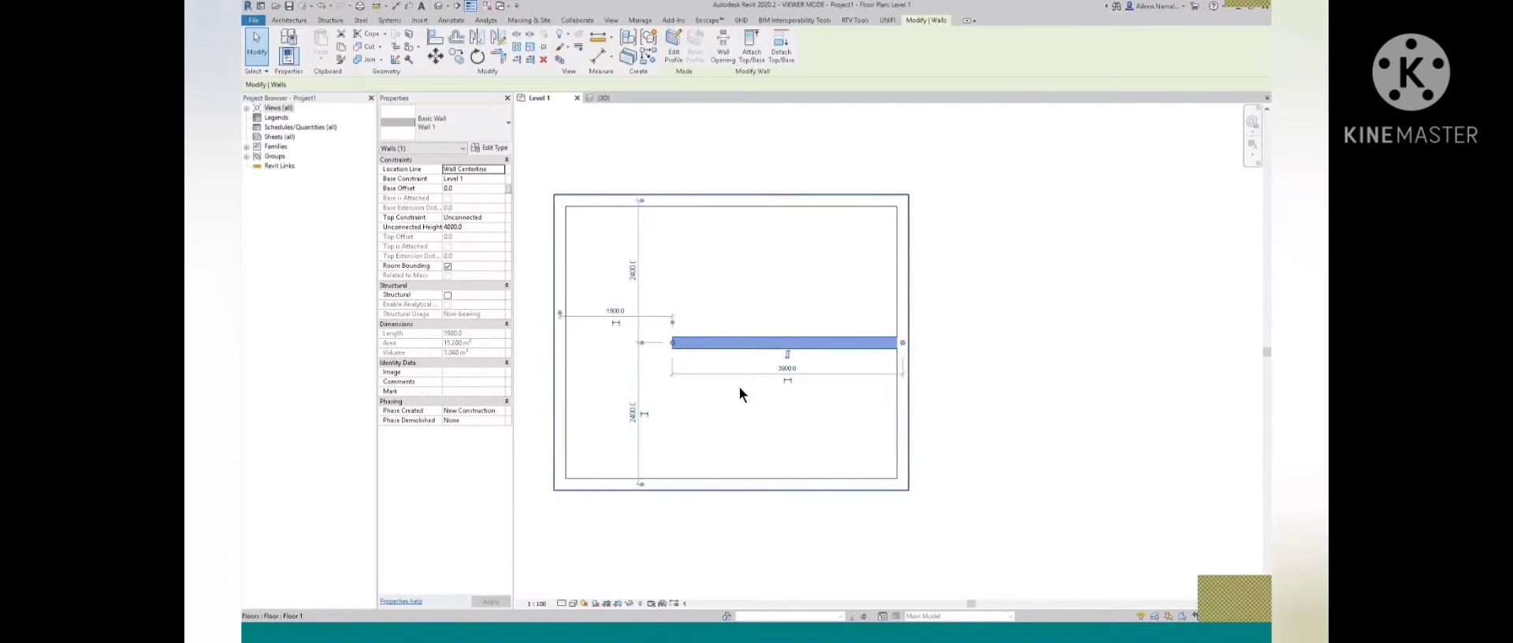
Duplicate the wall type as a new type named 'Wall 100mmthk'
{"action": "left_click", "coordinate": [483, 148]}
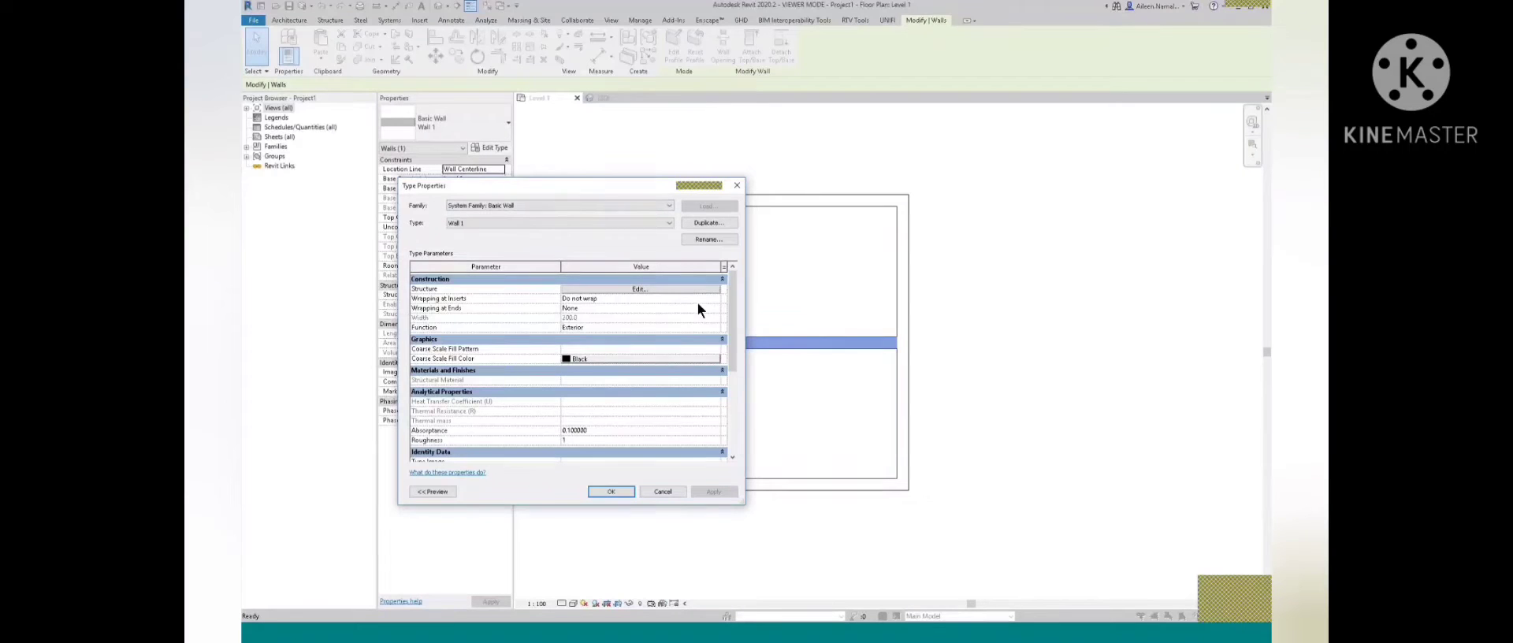
{"action": "left_click", "coordinate": [708, 224]}
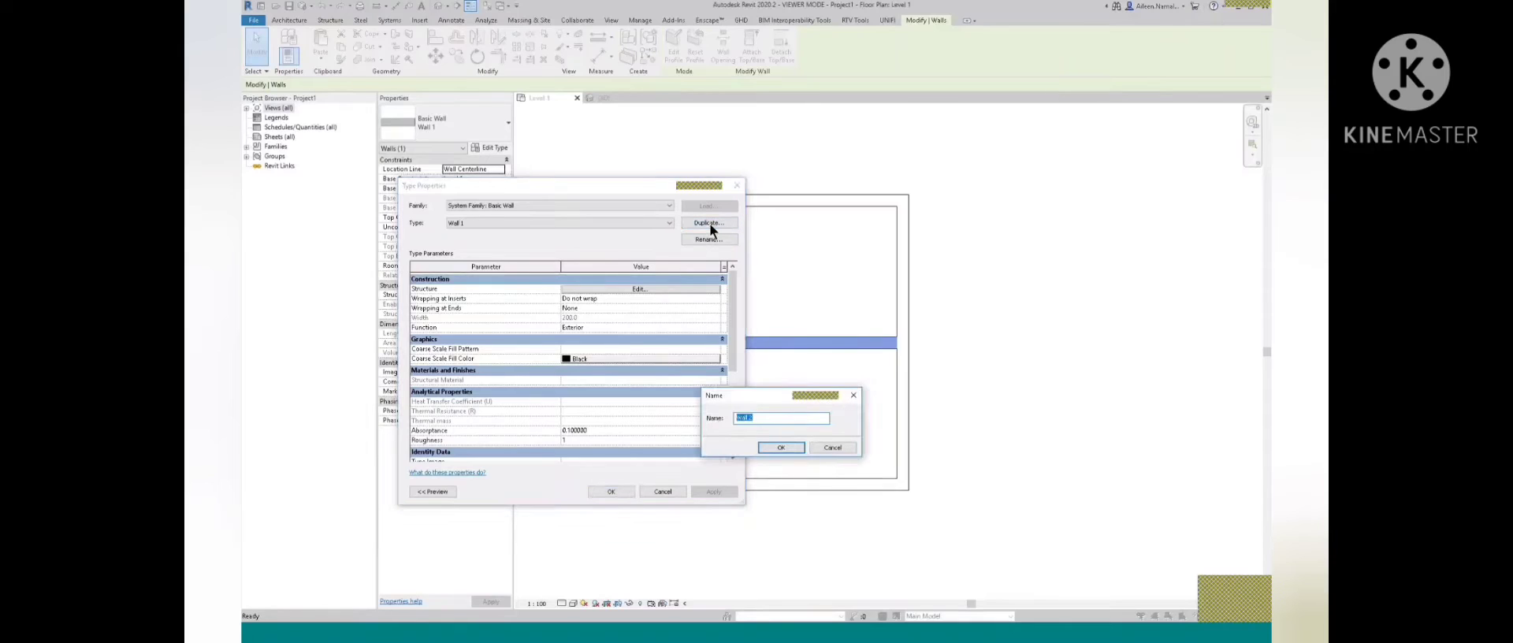
{"action": "left_click", "coordinate": [776, 417]}
{"action": "left_click", "coordinate": [780, 447]}
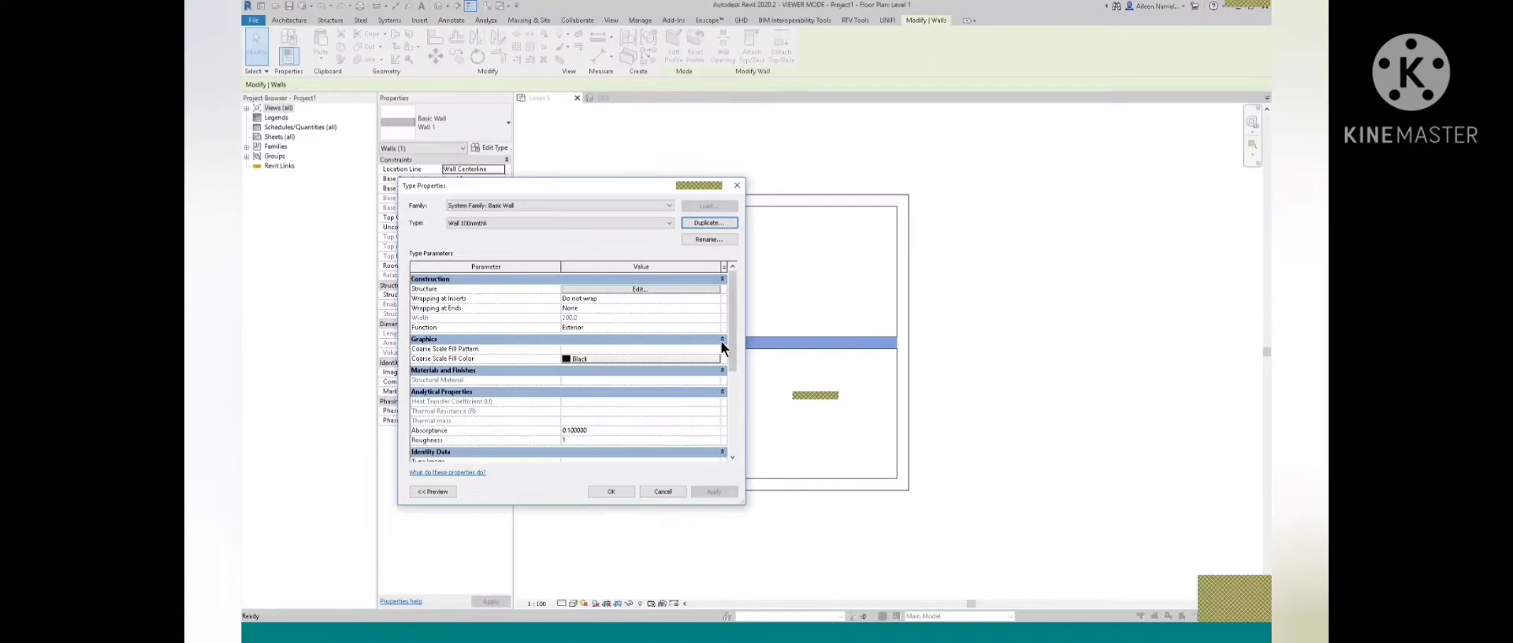
Set the new type's structure layer to 100 thick and apply it to the wall
{"action": "left_click", "coordinate": [631, 289]}
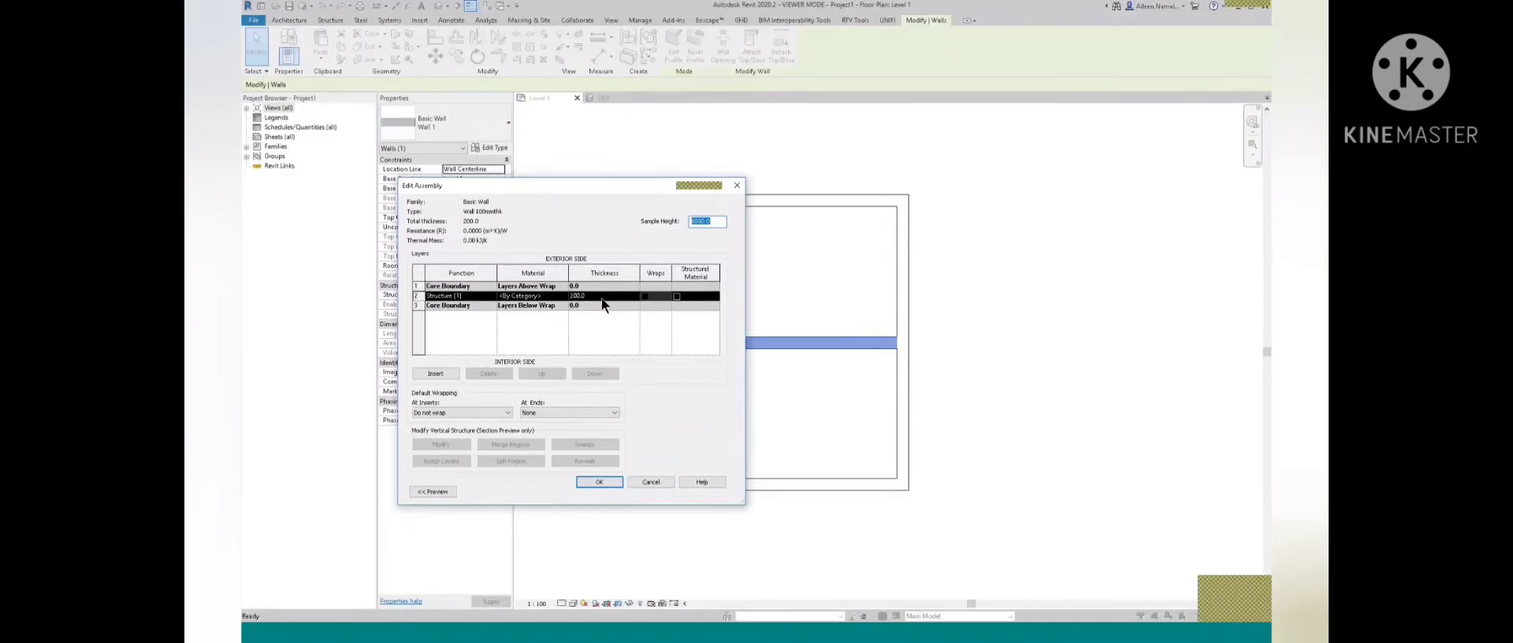
{"action": "left_click", "coordinate": [601, 296]}
{"action": "type", "text": "100"}
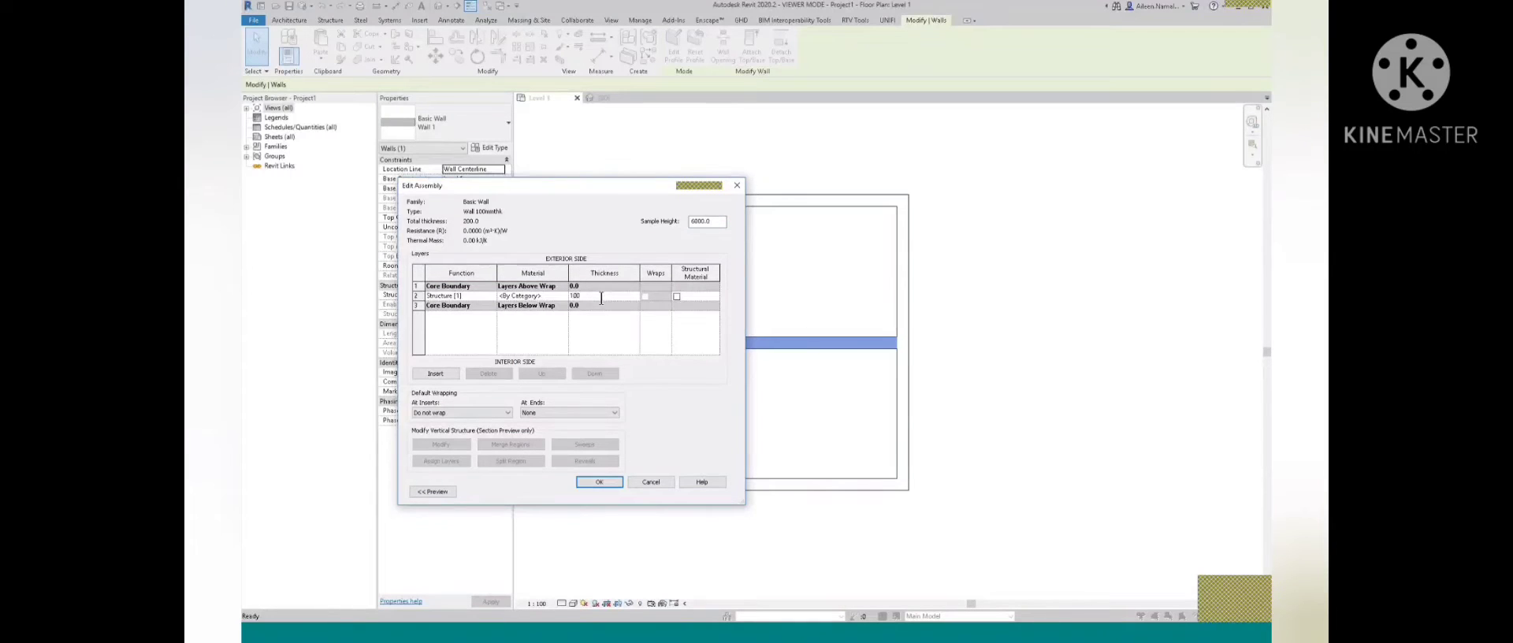
{"action": "left_click", "coordinate": [592, 486]}
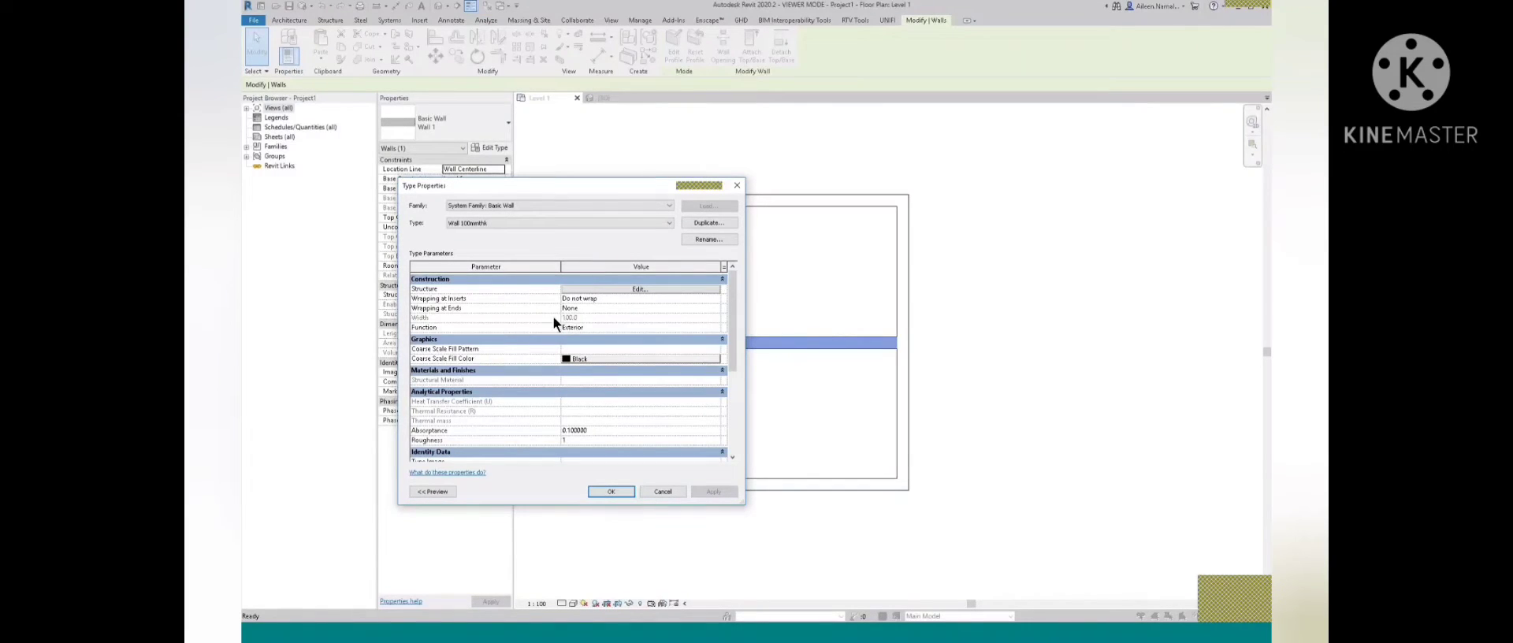
{"action": "left_click", "coordinate": [611, 491]}
Draw a vertical partition from the interior wall's end up to the top exterior wall
{"action": "scroll", "coordinate": [840, 376], "scroll_direction": "up", "scroll_amount": 2}
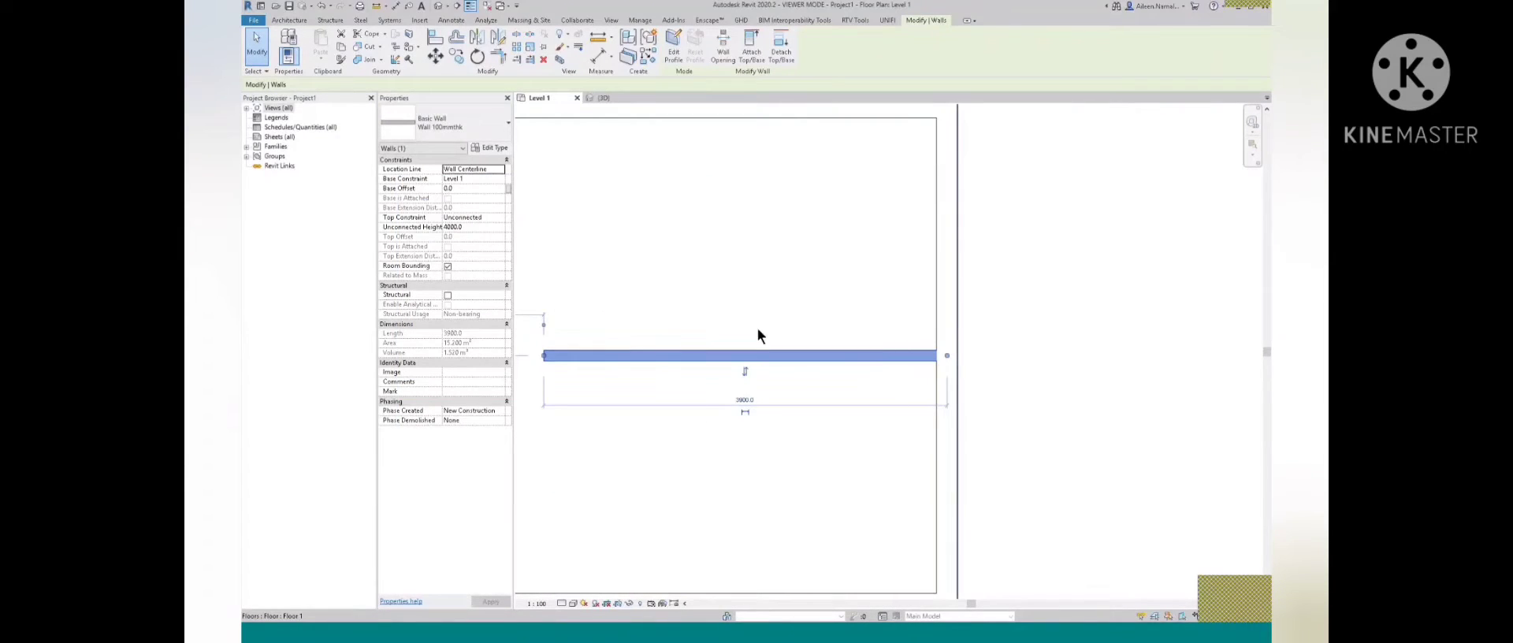
{"action": "scroll", "coordinate": [849, 375], "scroll_direction": "down", "scroll_amount": 3}
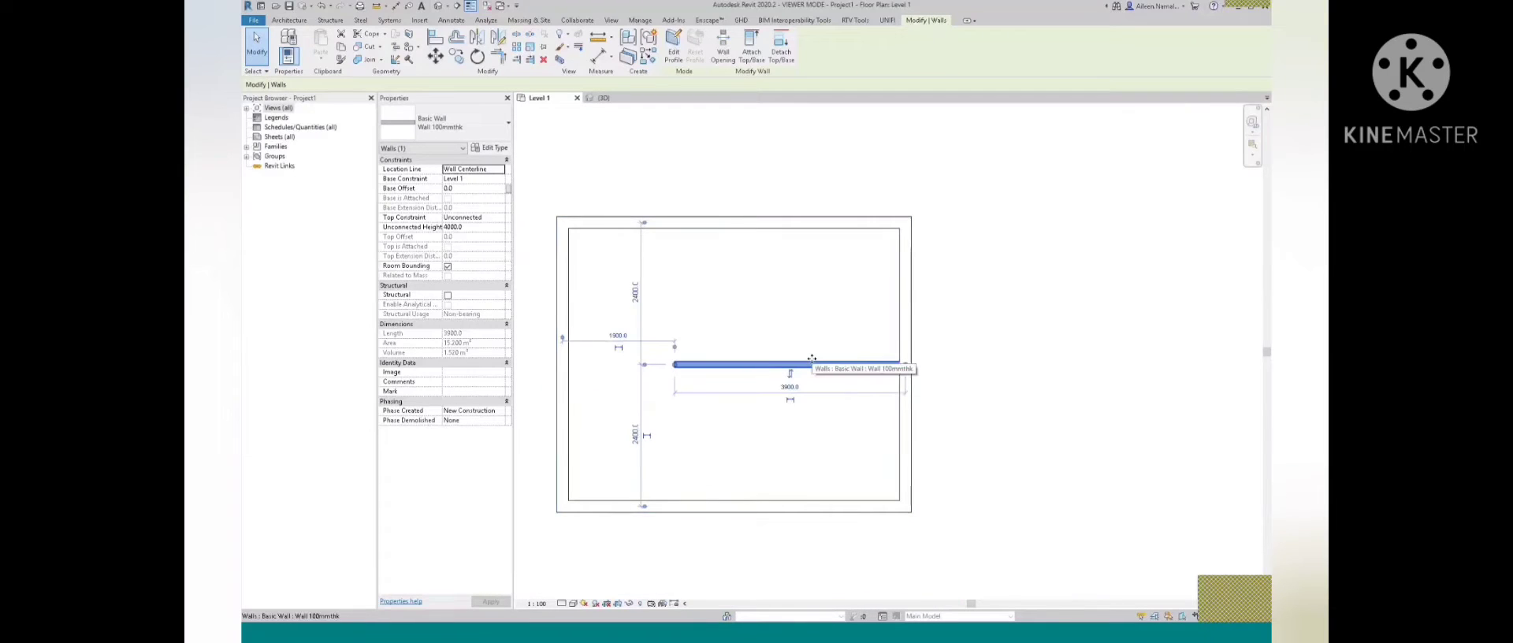
{"action": "left_click", "coordinate": [694, 310]}
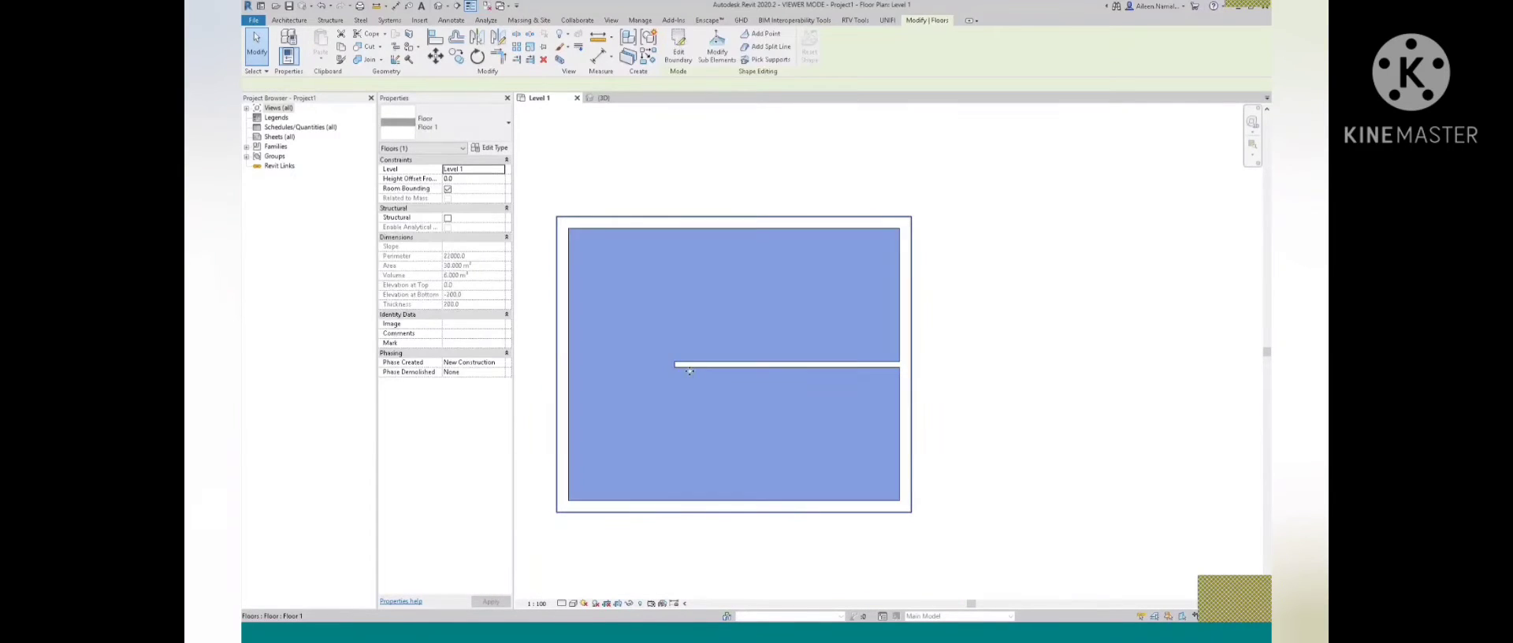
{"action": "key", "text": "Escape"}
{"action": "left_click", "coordinate": [700, 367]}
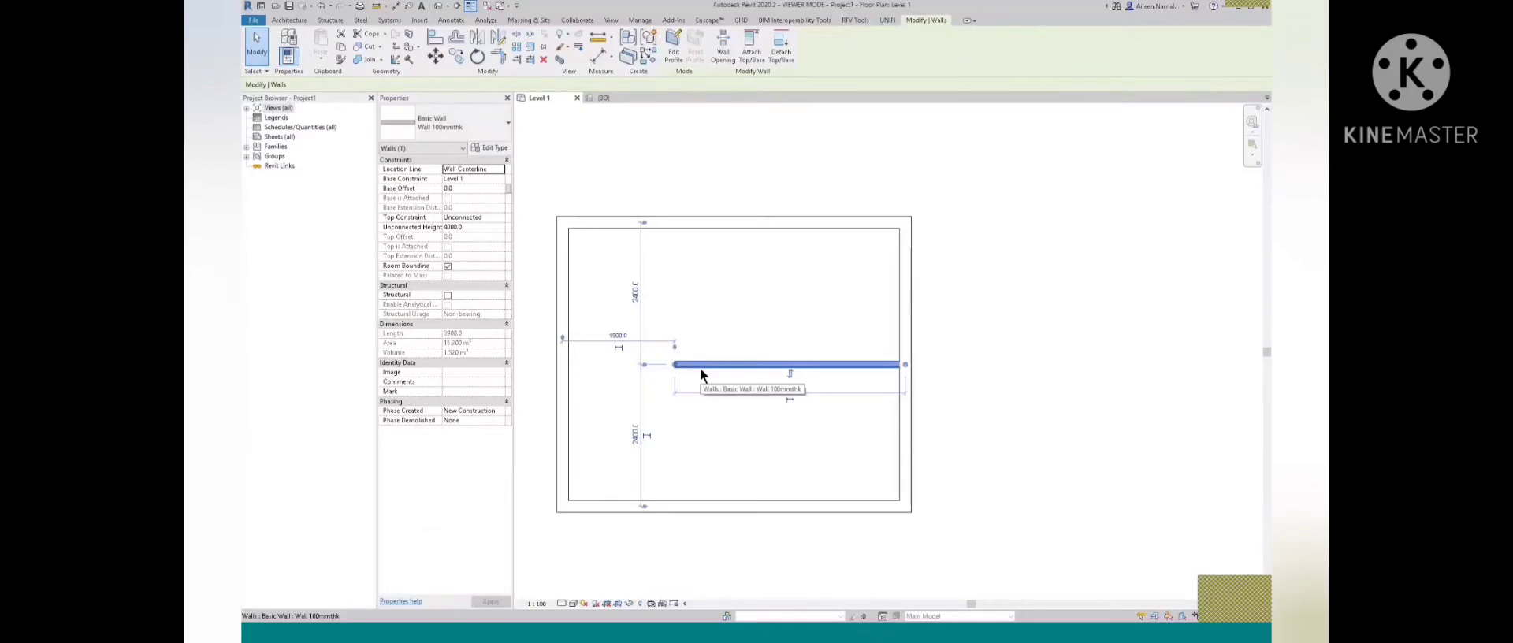
{"action": "key", "text": "w"}
{"action": "key", "text": "a"}
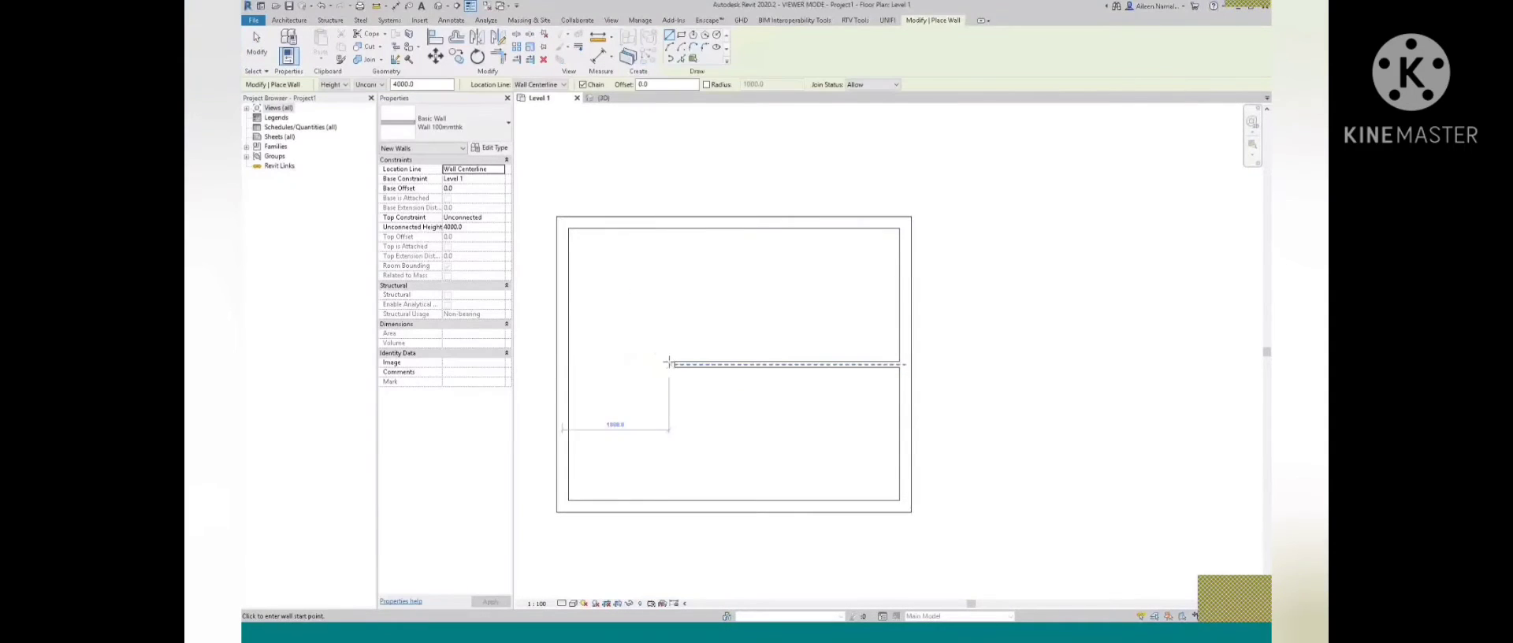
{"action": "left_click", "coordinate": [674, 363]}
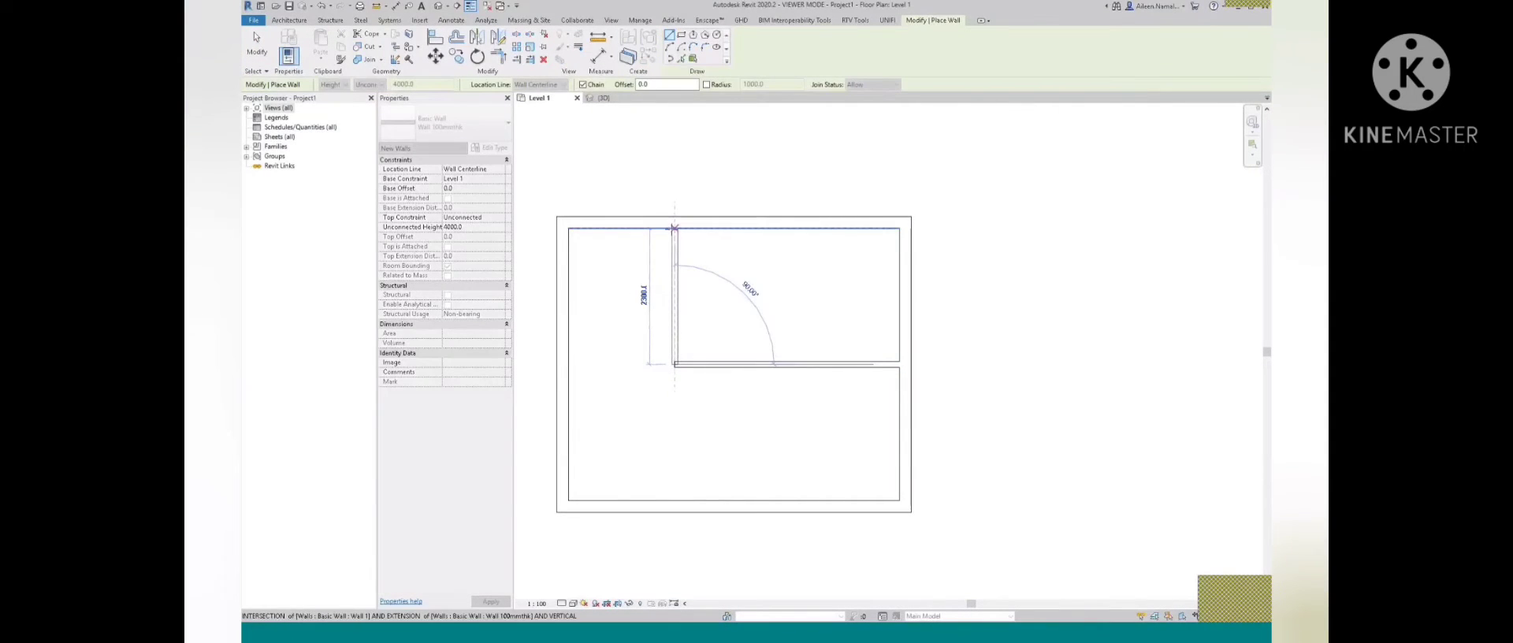
{"action": "left_click", "coordinate": [674, 229]}
{"action": "key", "text": "Escape"}
Draw a horizontal partition from there to the left exterior wall
{"action": "left_click", "coordinate": [669, 299]}
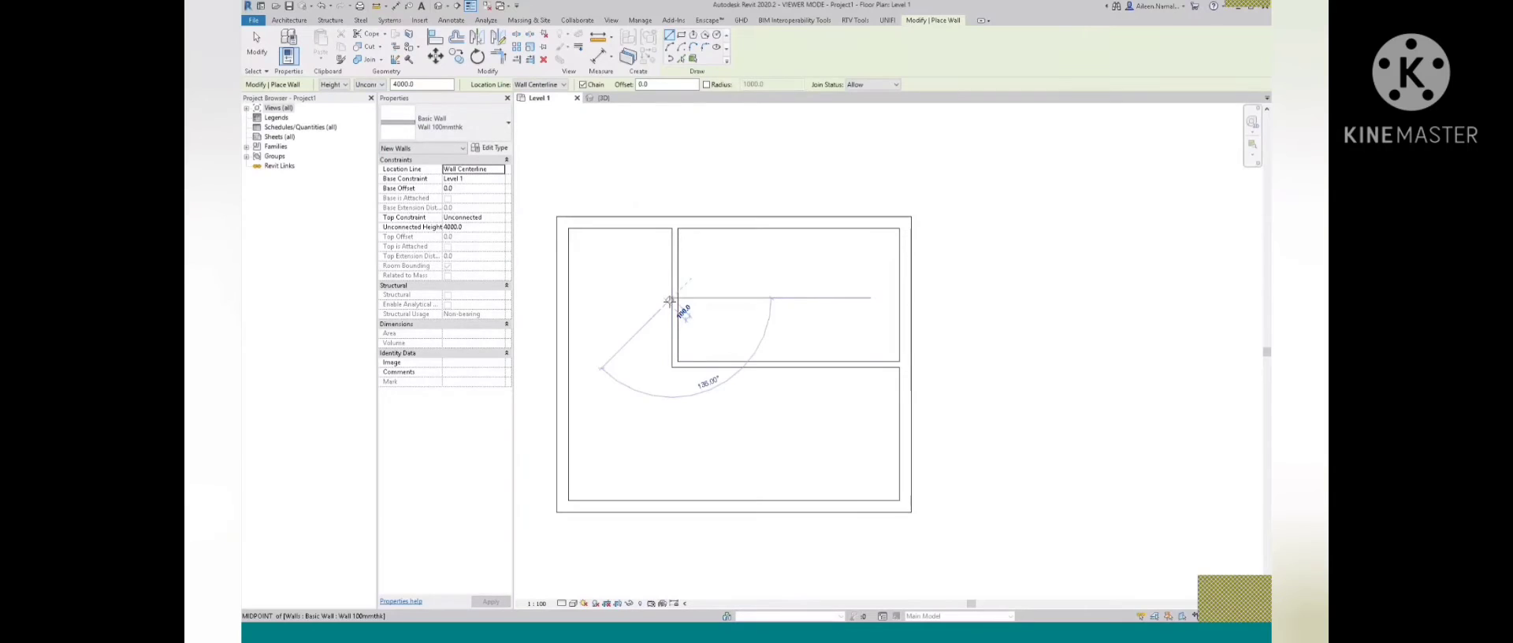
{"action": "left_click", "coordinate": [567, 298]}
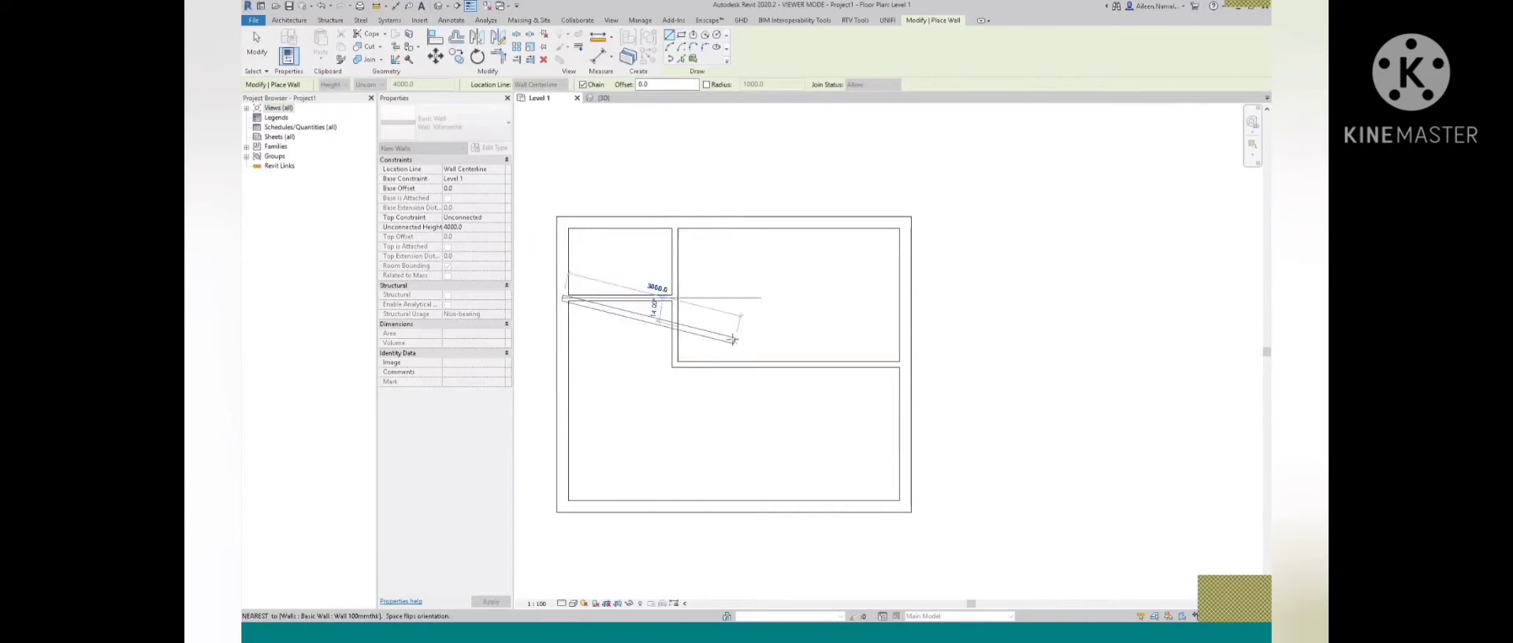
{"action": "key", "text": "Escape"}
{"action": "key", "text": "Escape"}
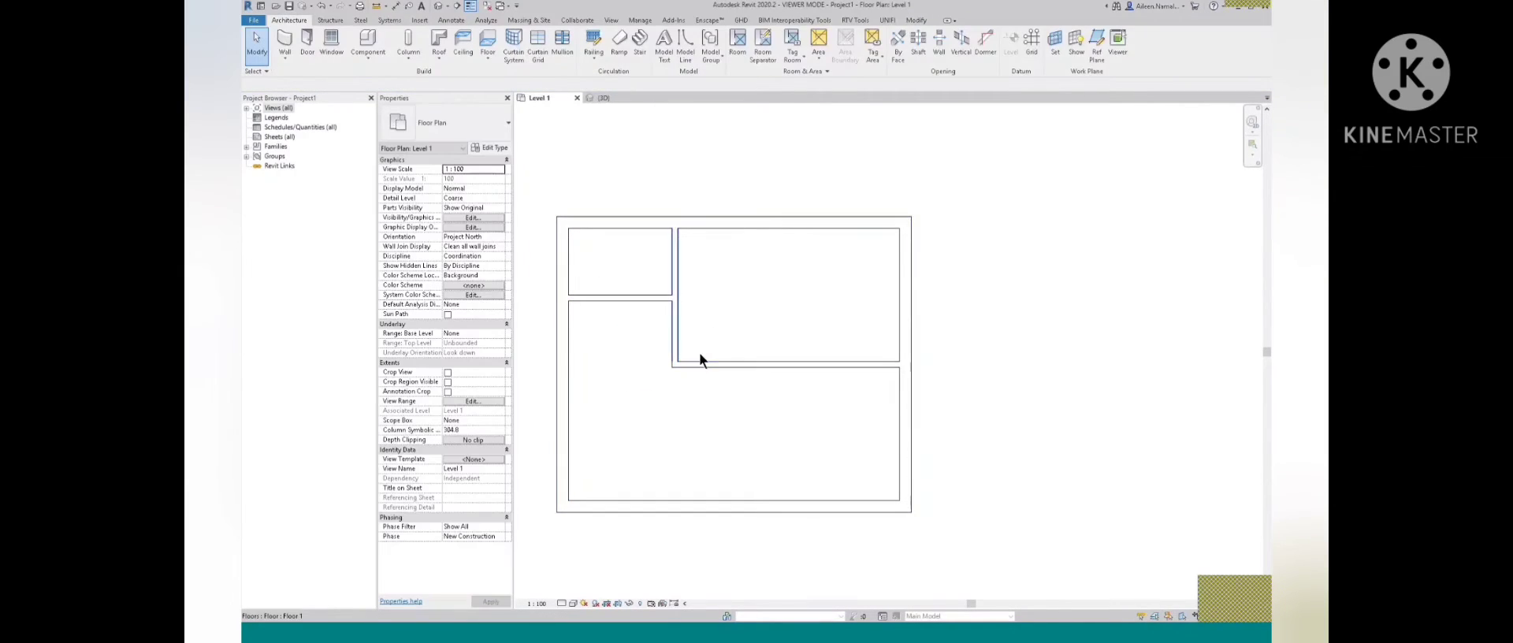
Change the horizontal interior wall's 1435 distance from the upper exterior wall to 1500
{"action": "left_click", "coordinate": [630, 300]}
{"action": "left_click_drag", "start_coordinate": [630, 299], "coordinate": [630, 308]}
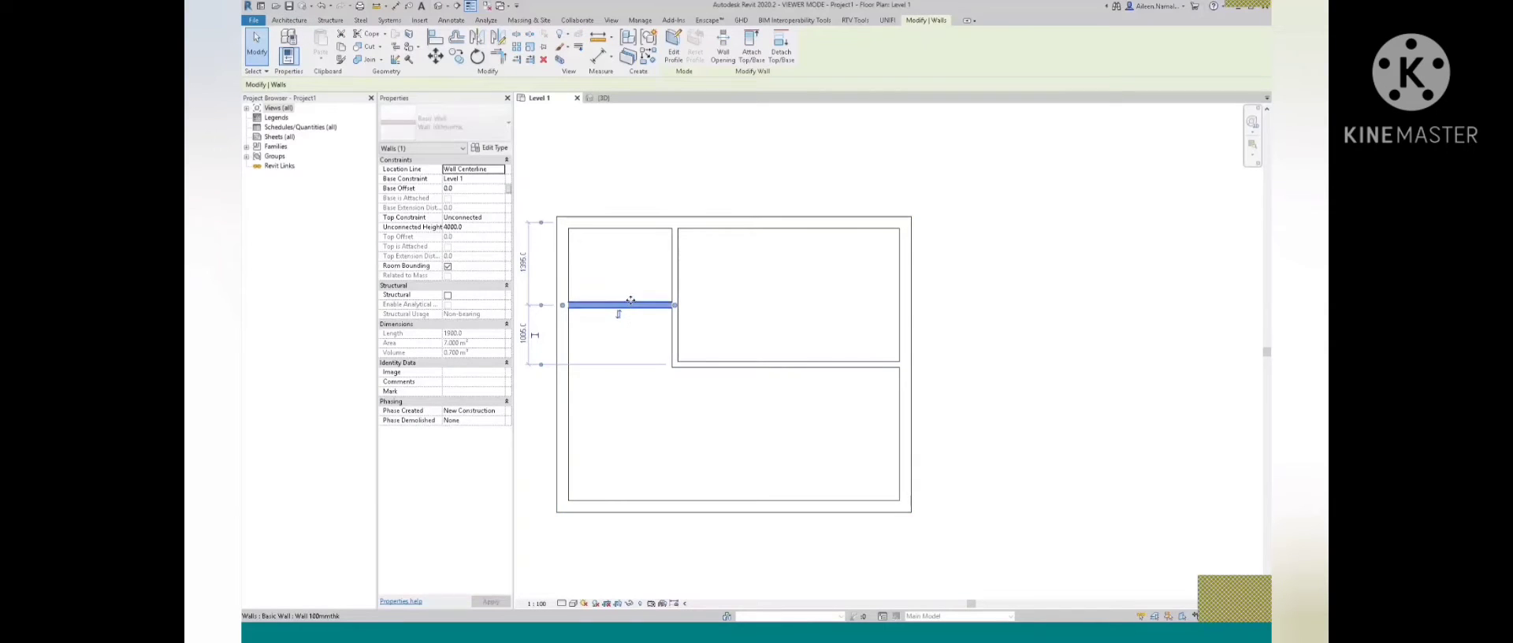
{"action": "left_click", "coordinate": [692, 310]}
{"action": "left_click", "coordinate": [601, 307]}
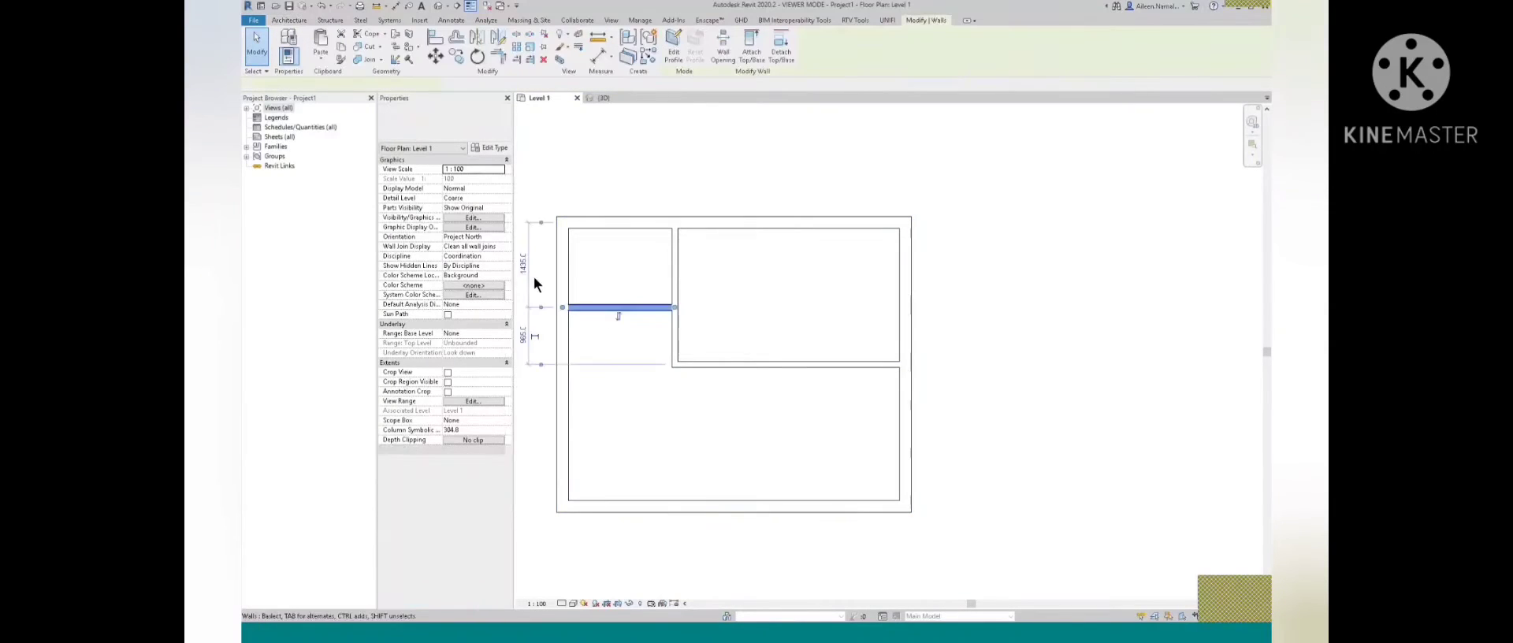
{"action": "scroll", "coordinate": [783, 291], "scroll_direction": "down", "scroll_amount": 1}
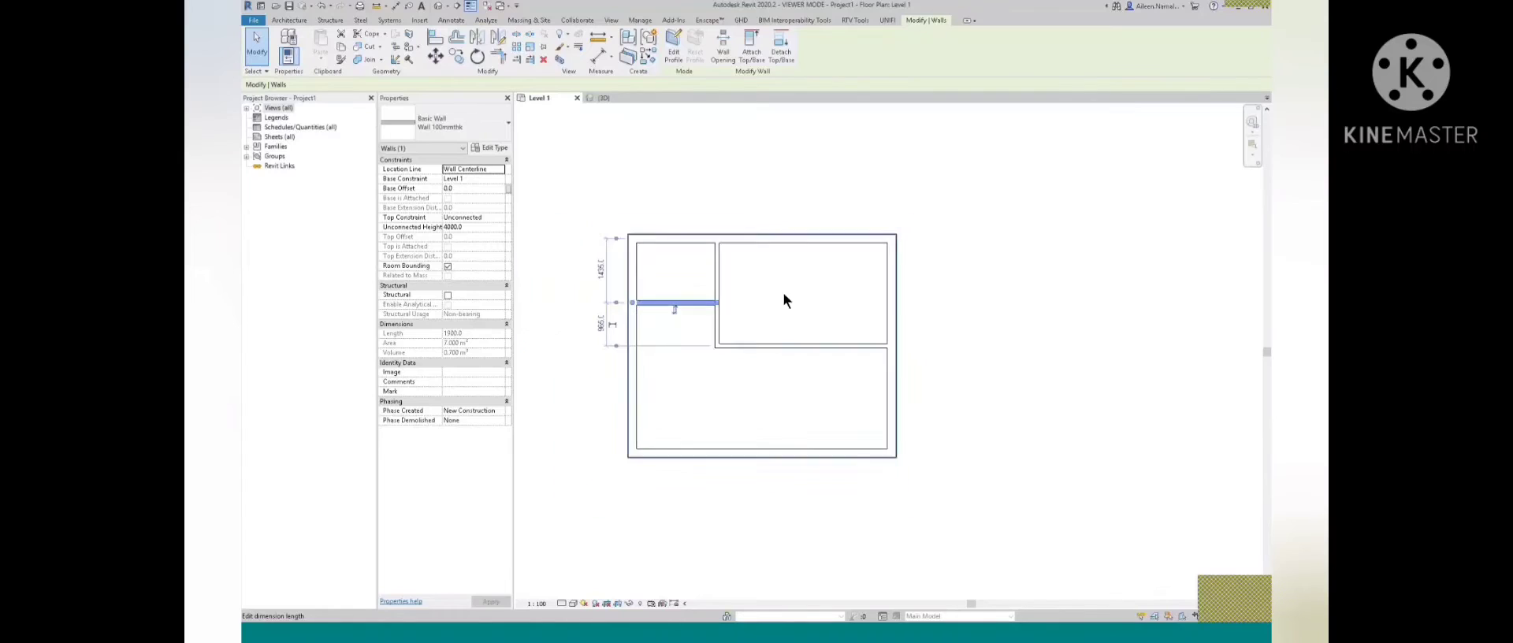
{"action": "scroll", "coordinate": [670, 296], "scroll_direction": "up", "scroll_amount": 3}
{"action": "scroll", "coordinate": [707, 260], "scroll_direction": "down", "scroll_amount": 1}
{"action": "scroll", "coordinate": [707, 262], "scroll_direction": "down", "scroll_amount": 1}
{"action": "left_click", "coordinate": [572, 249]}
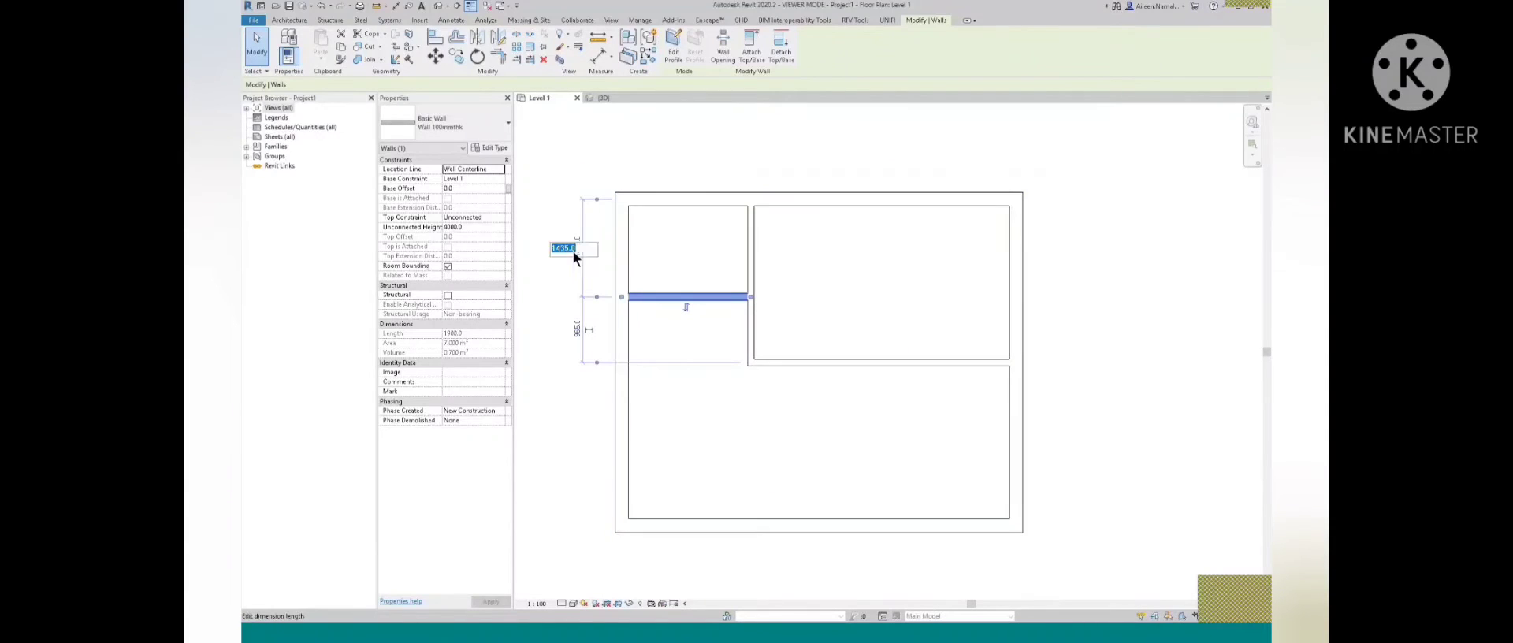
{"action": "type", "text": "1500"}
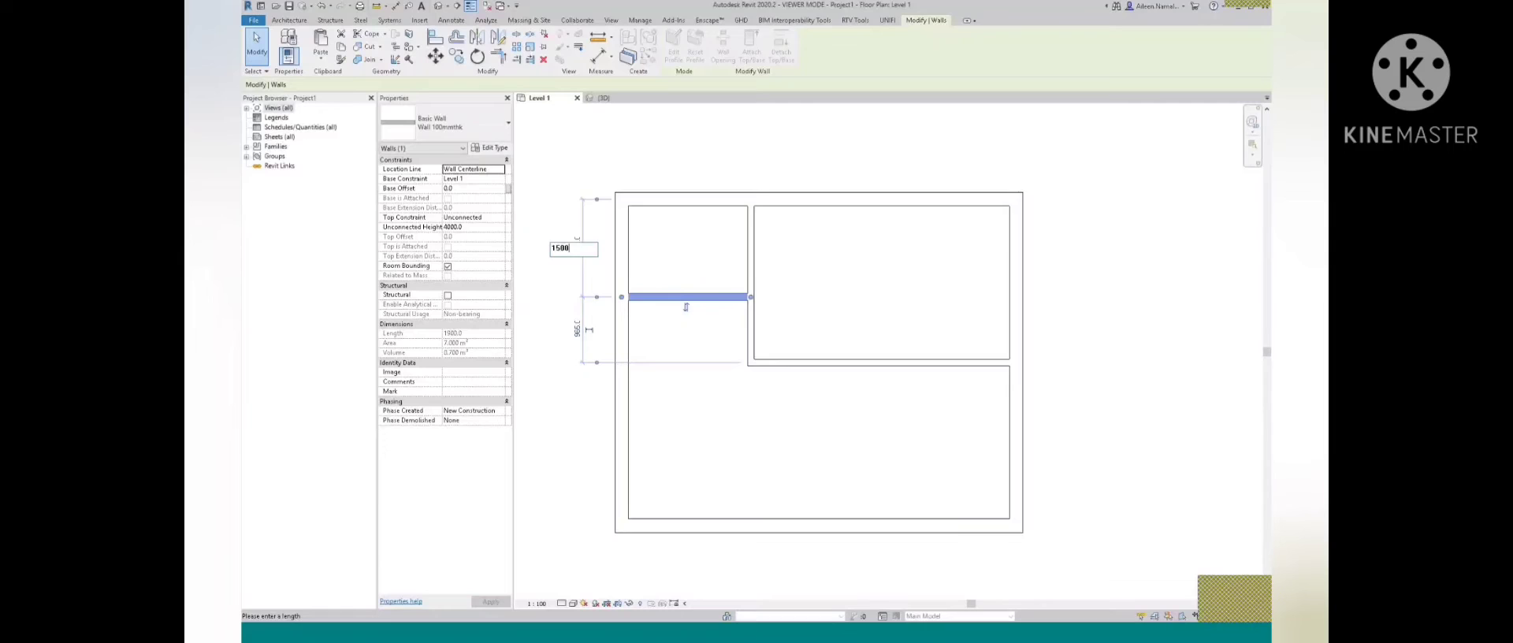
{"action": "key", "text": "Return"}
{"action": "key", "text": "Escape"}
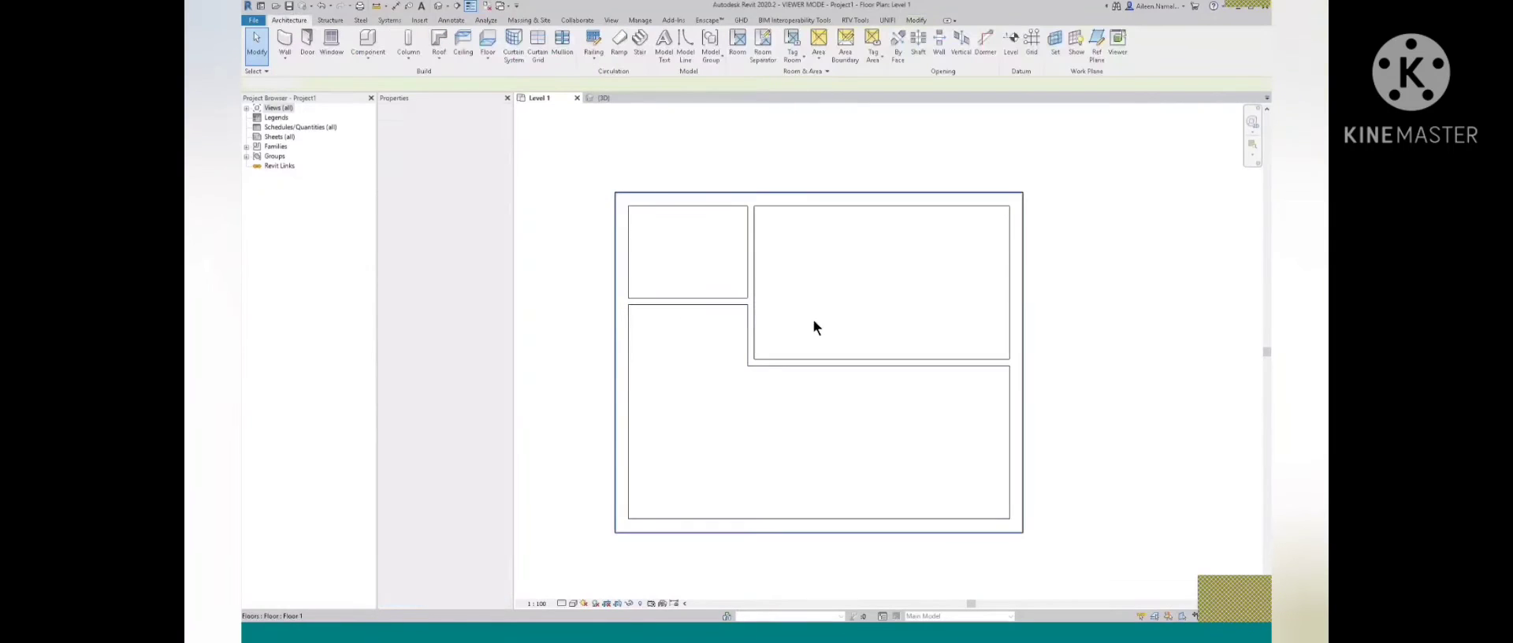
Check the 2400 distance to the long right horizontal wall, leaving it unchanged
{"action": "left_click", "coordinate": [892, 367]}
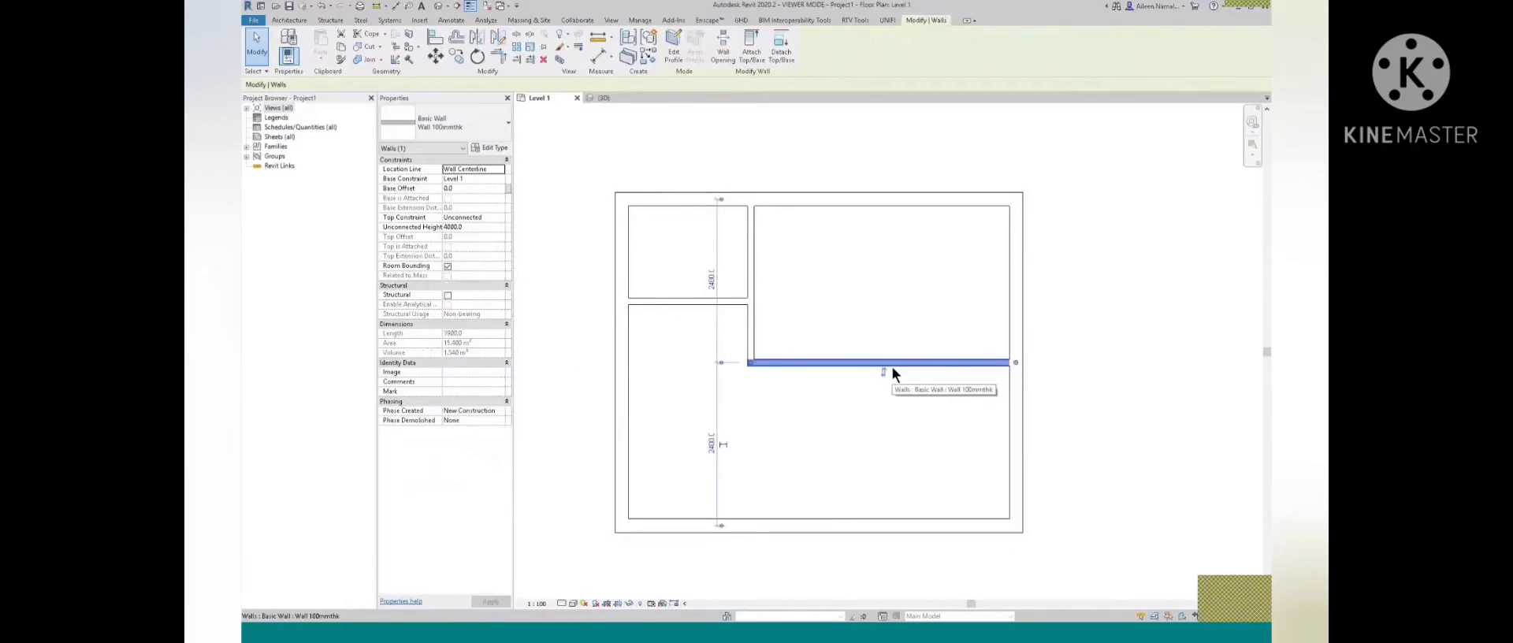
{"action": "left_click", "coordinate": [713, 275]}
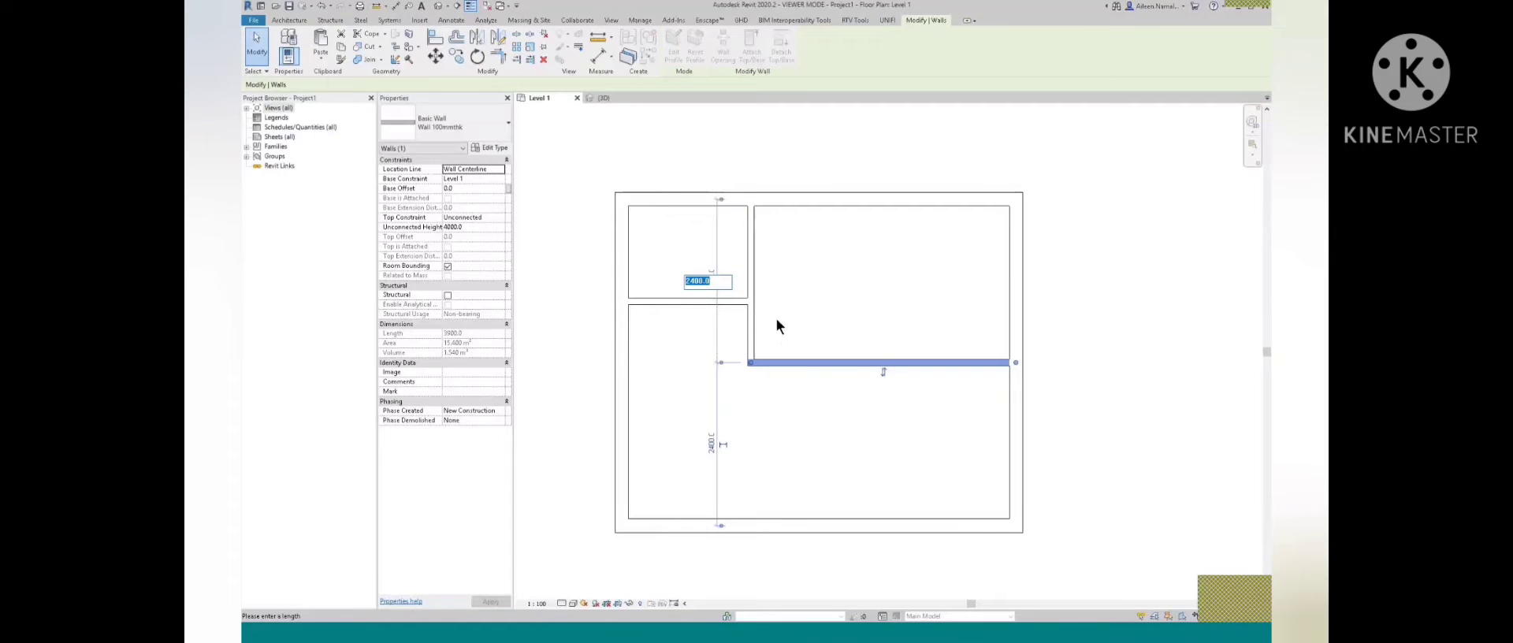
{"action": "left_click", "coordinate": [1089, 377]}
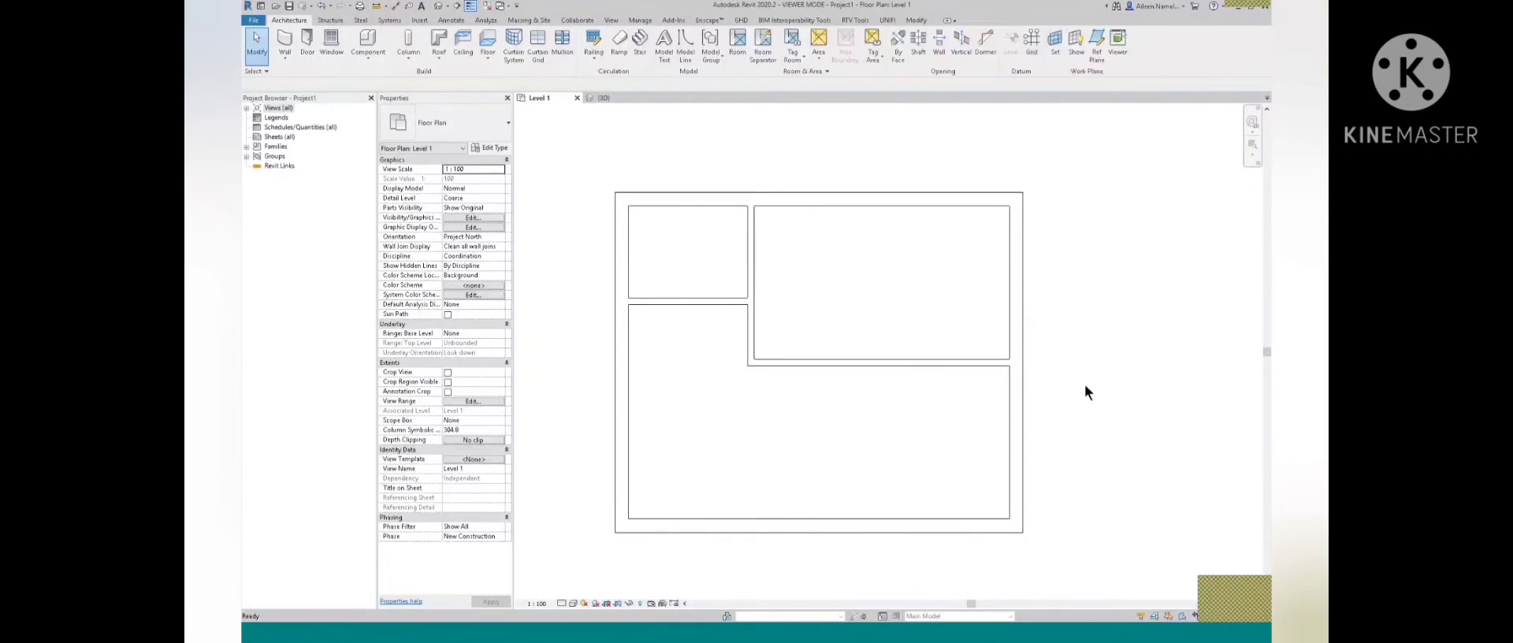
{"action": "scroll", "coordinate": [1086, 380], "scroll_direction": "up", "scroll_amount": 1}
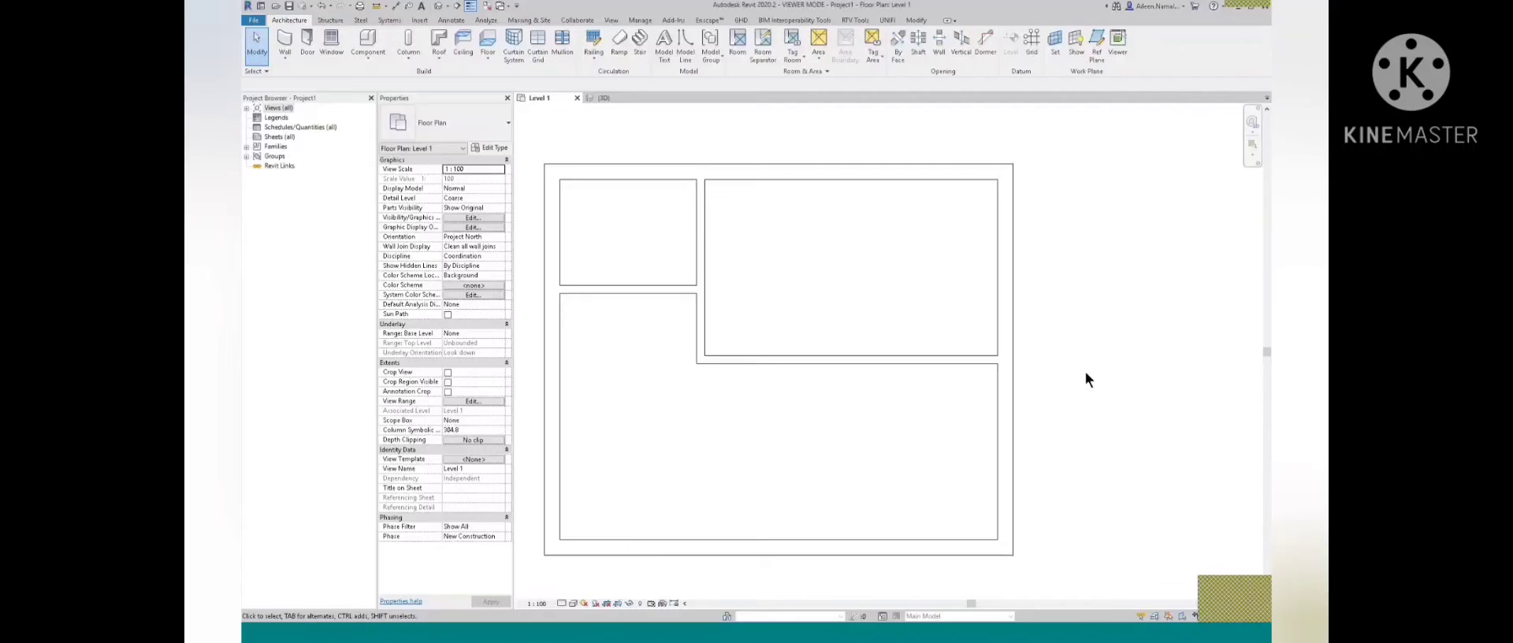
View the house in {3D} from above and inspect the floor slab inside the walls
{"action": "left_click", "coordinate": [607, 99]}
{"action": "scroll", "coordinate": [763, 311], "scroll_direction": "up", "scroll_amount": 2}
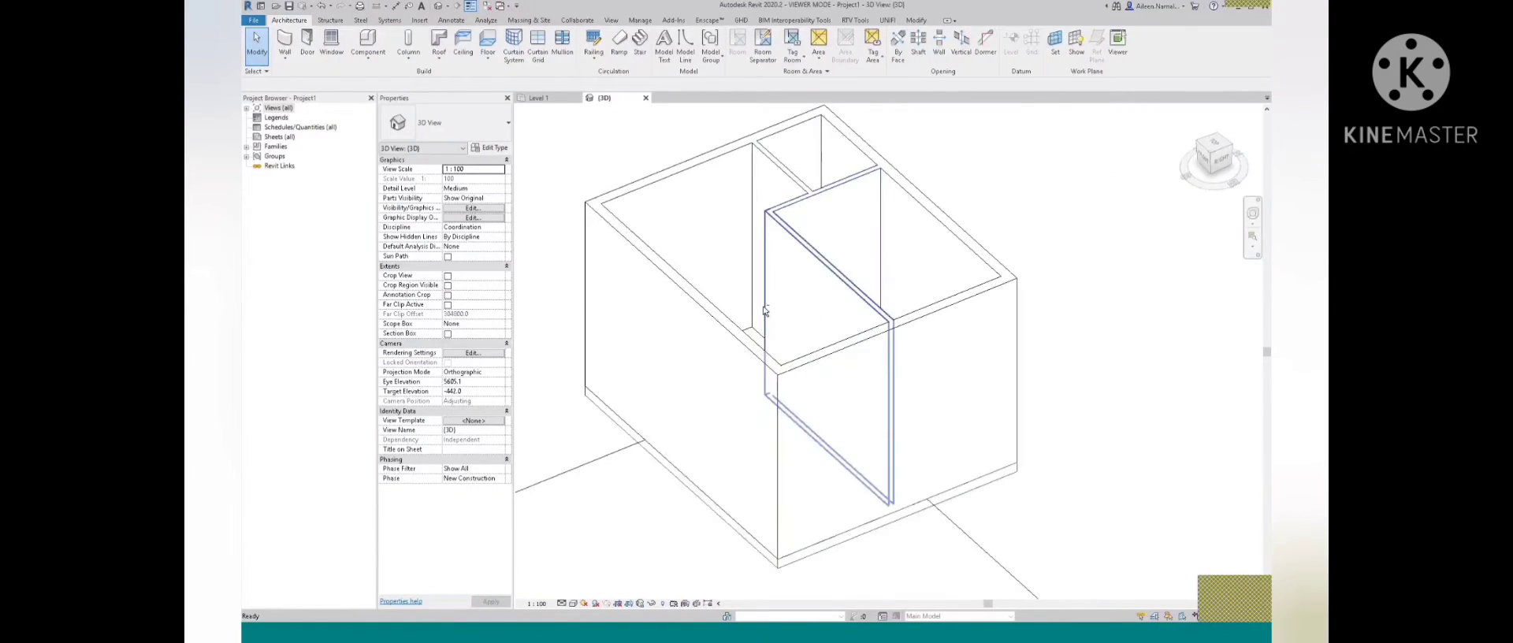
{"action": "middle_click_drag", "start_coordinate": [764, 311], "coordinate": [693, 482], "text": "shift"}
{"action": "left_click", "coordinate": [918, 501]}
{"action": "left_click", "coordinate": [538, 98]}
{"action": "left_click", "coordinate": [607, 99]}
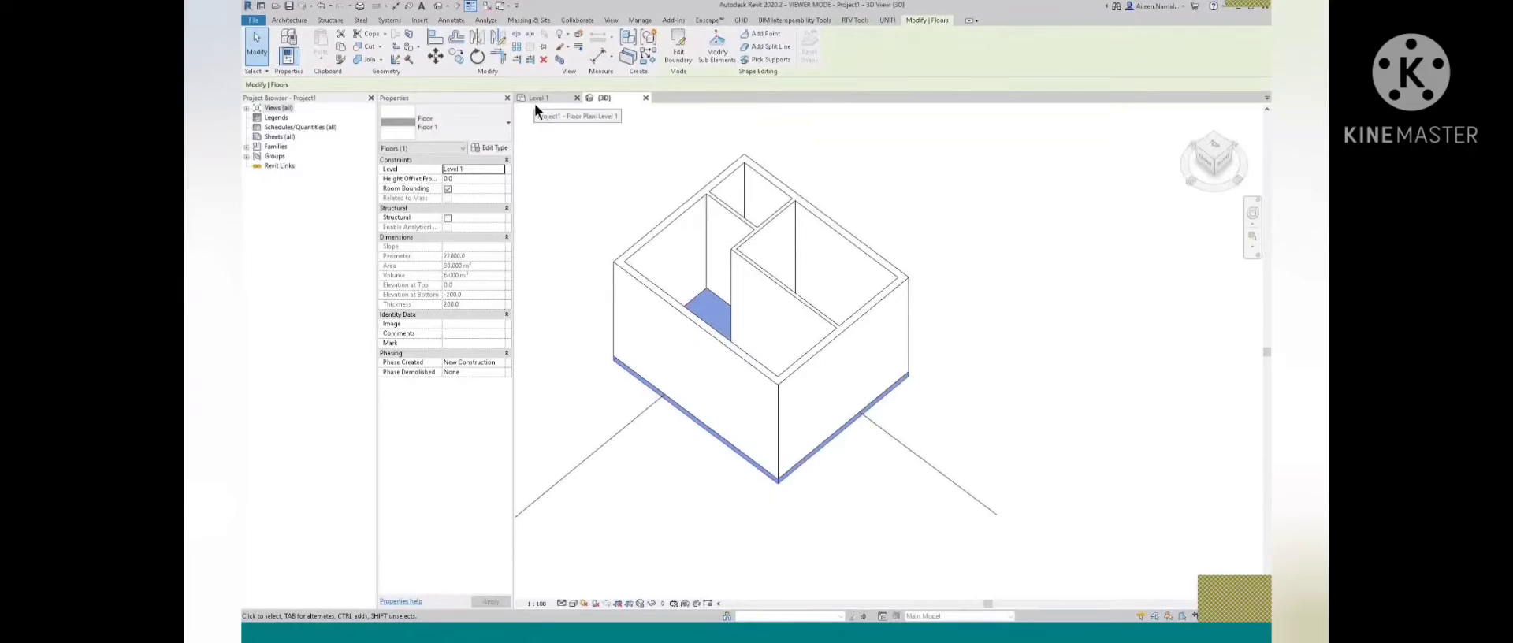
{"action": "scroll", "coordinate": [640, 167], "scroll_direction": "up", "scroll_amount": 2}
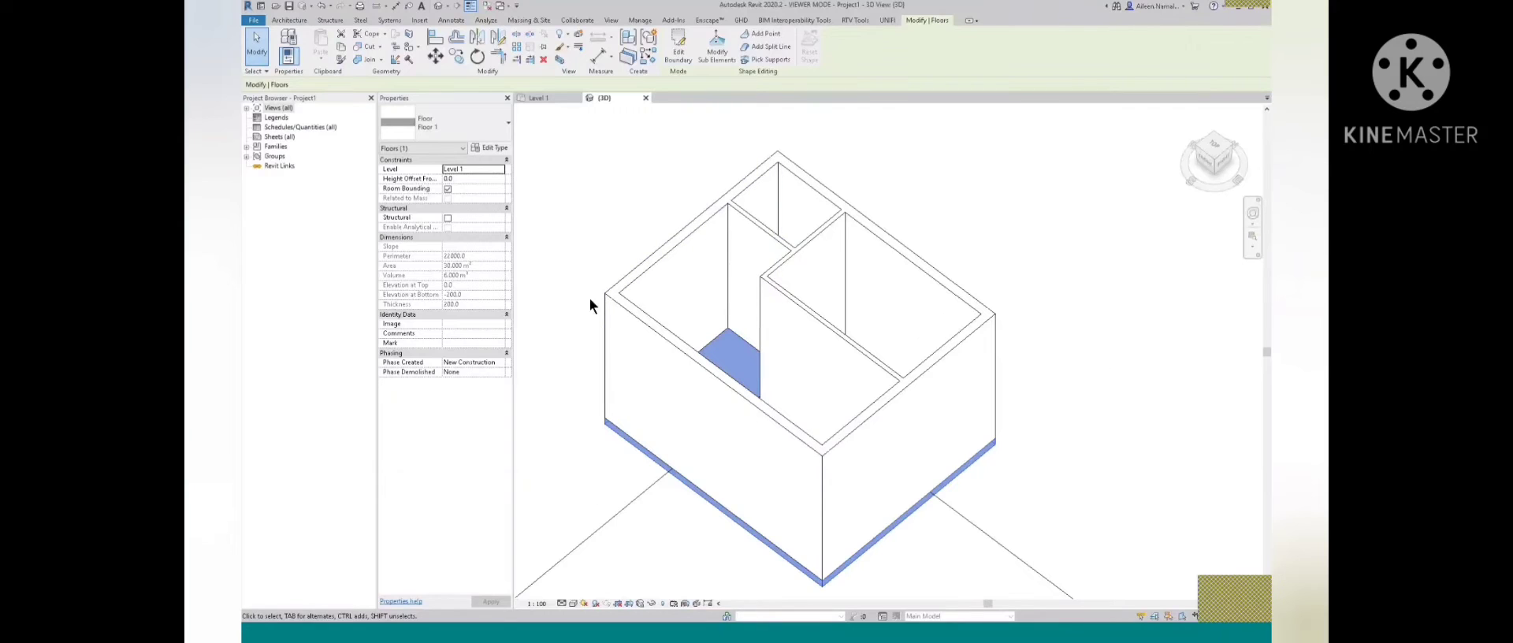
{"action": "left_click", "coordinate": [685, 575]}
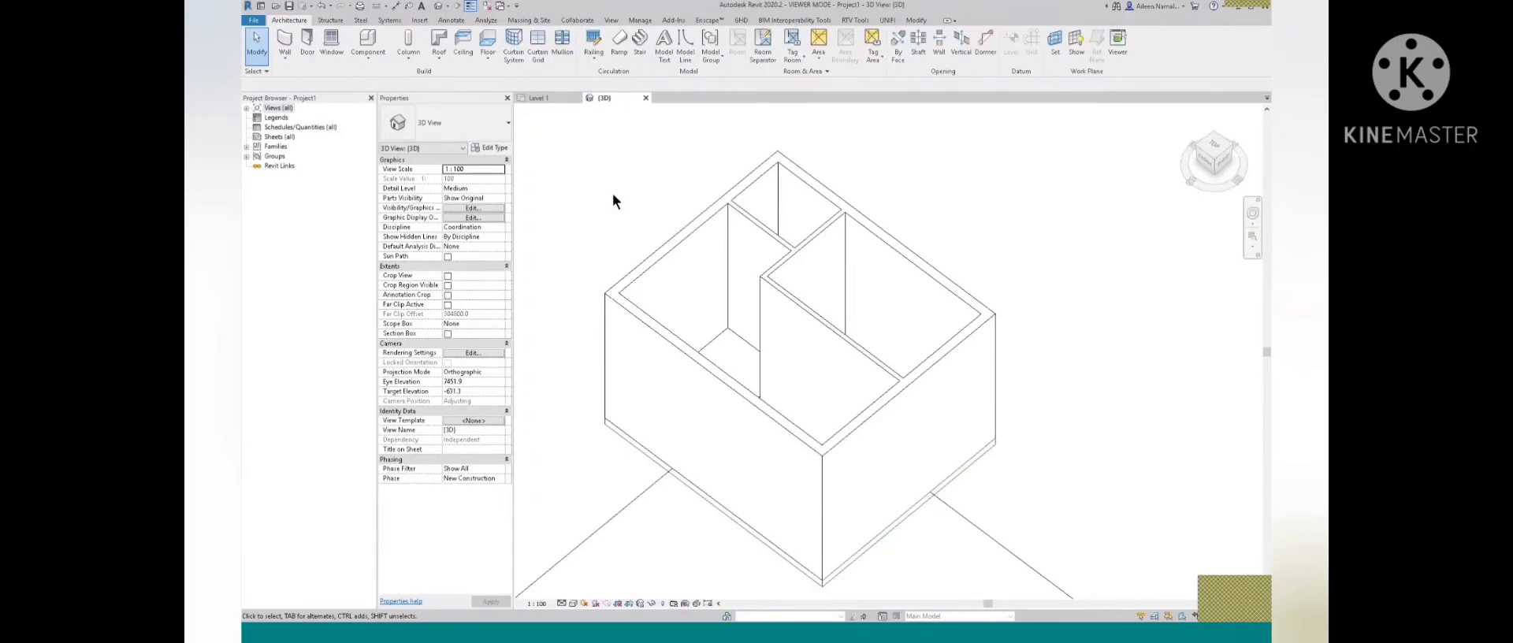
{"action": "left_click", "coordinate": [420, 20]}
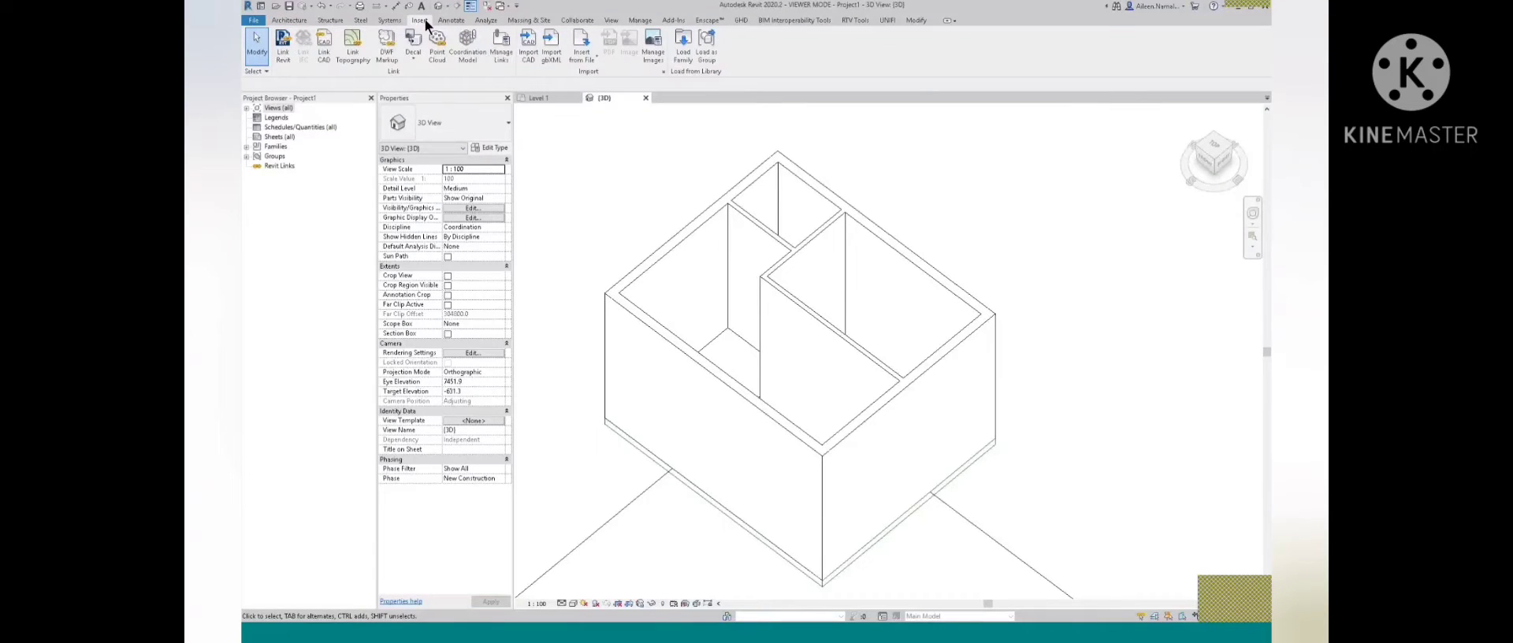
{"action": "left_click", "coordinate": [682, 57]}
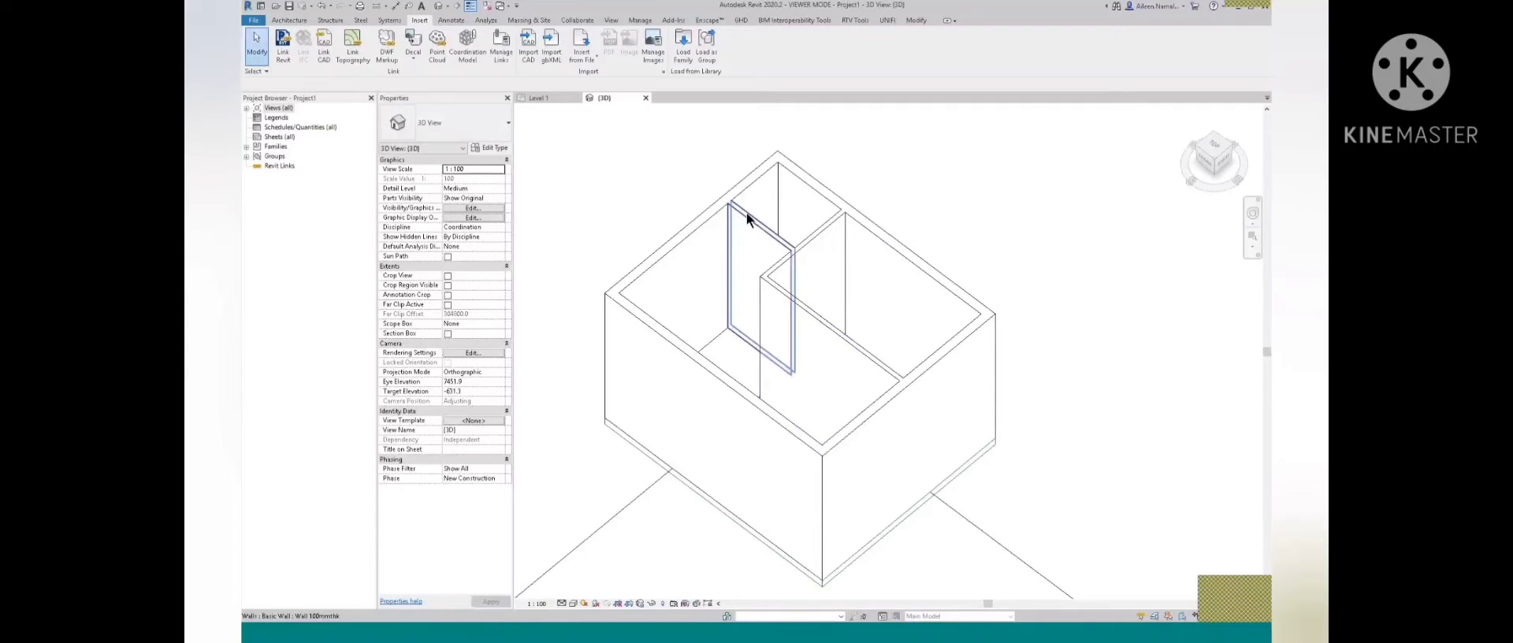
{"action": "scroll", "coordinate": [798, 260], "scroll_direction": "down", "scroll_amount": 2}
{"action": "scroll", "coordinate": [798, 257], "scroll_direction": "down", "scroll_amount": 1}
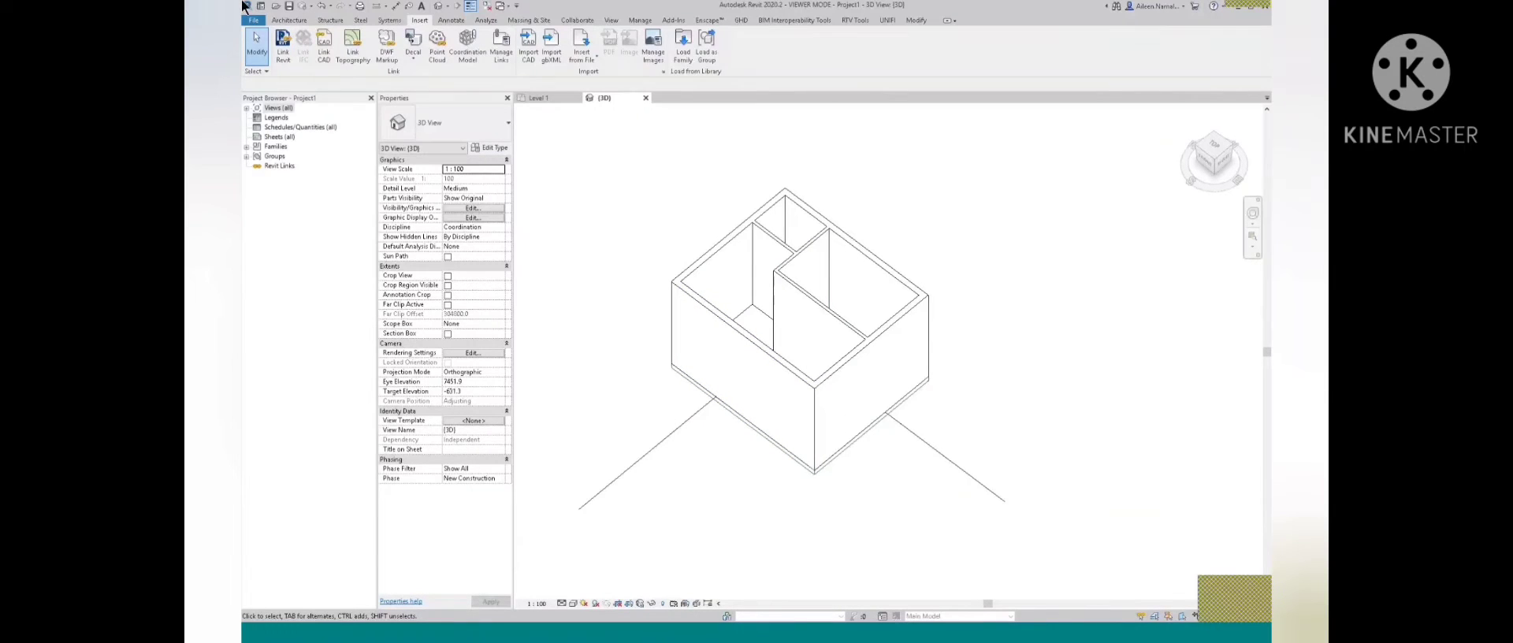
{"action": "left_click", "coordinate": [285, 26]}
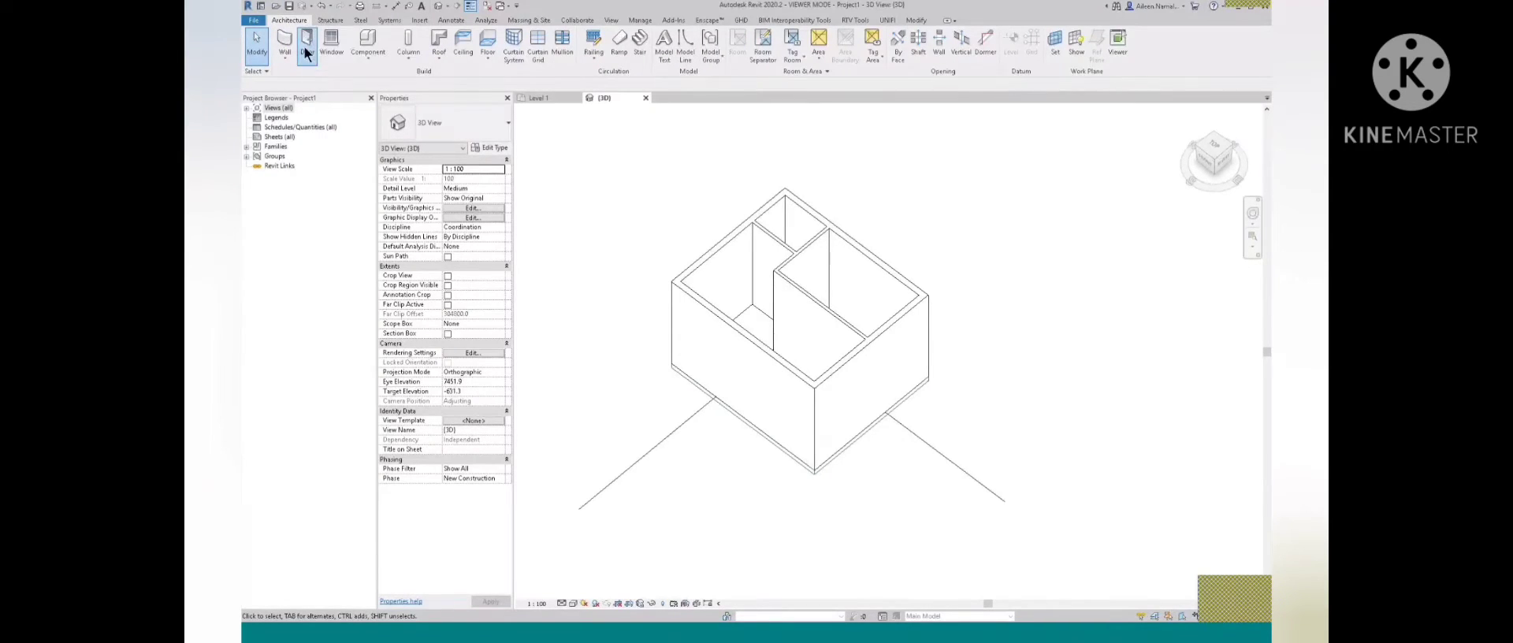
Place a generic single door in the front exterior wall from the 3D view
{"action": "left_click", "coordinate": [307, 45]}
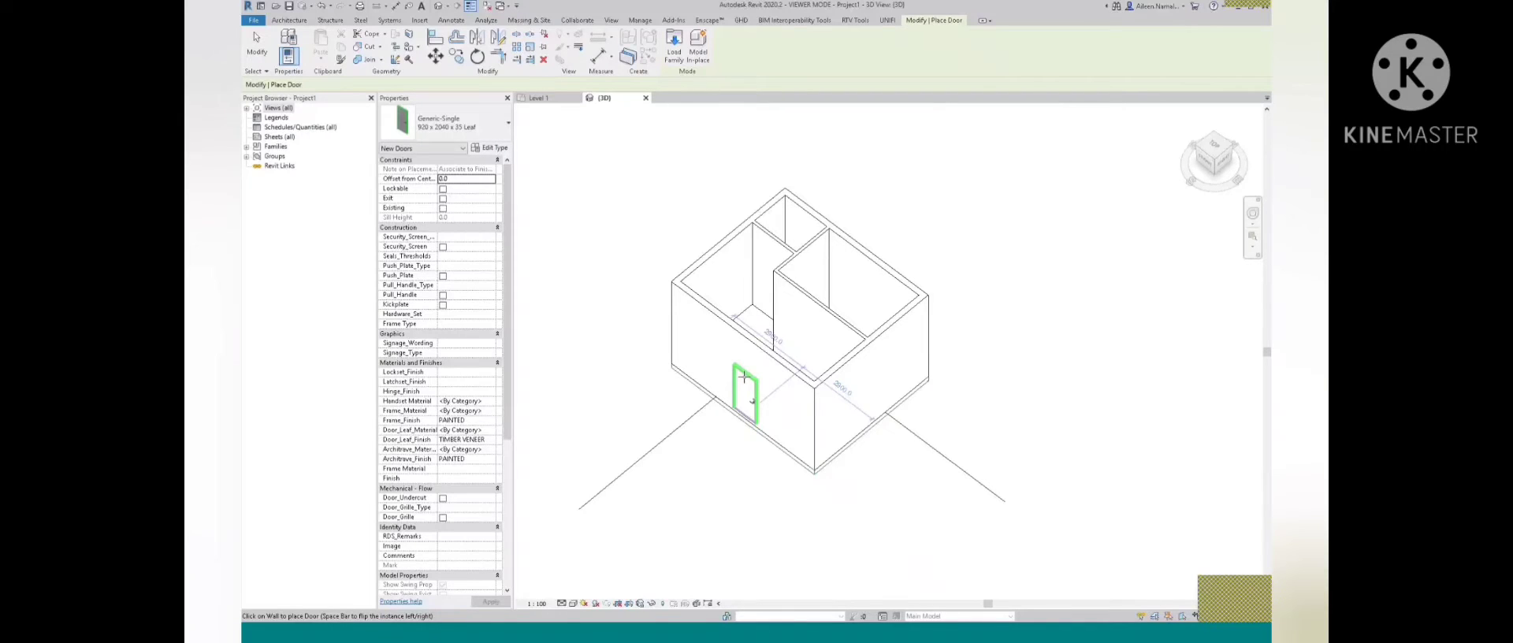
{"action": "left_click", "coordinate": [742, 376]}
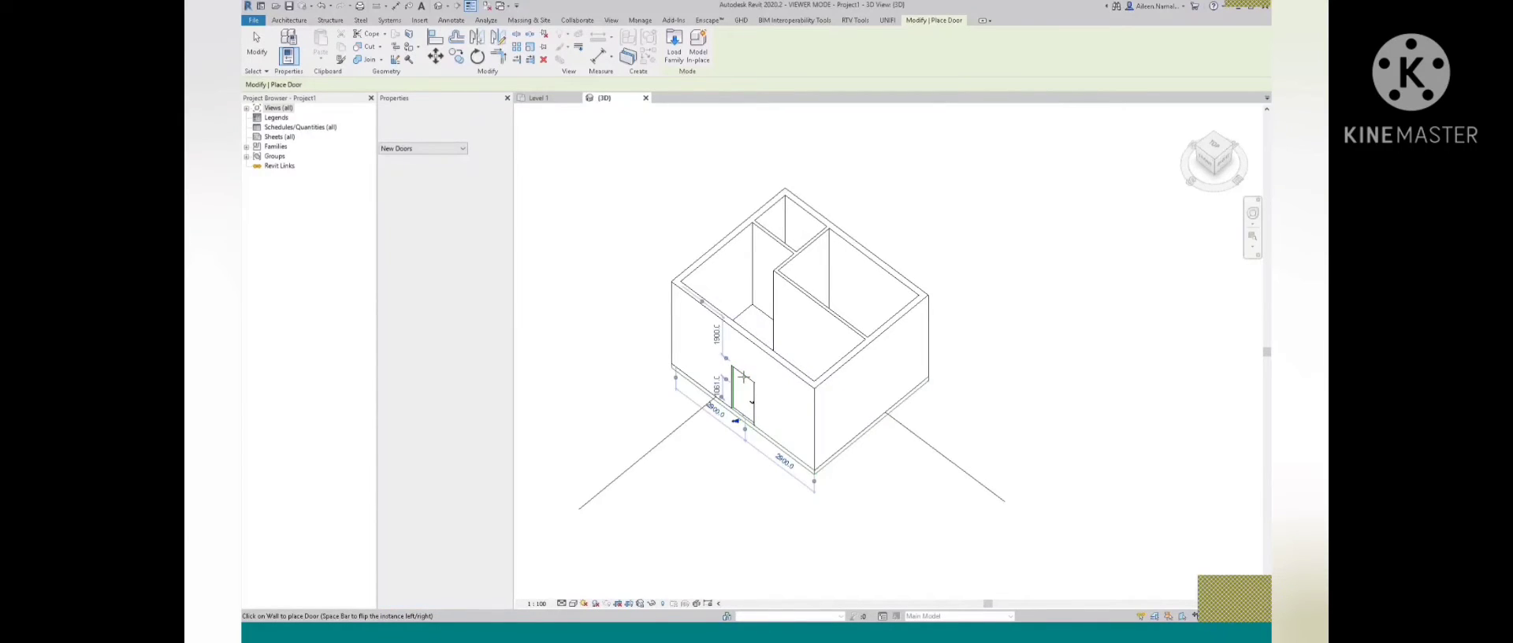
{"action": "key", "text": "Escape"}
{"action": "left_click", "coordinate": [748, 396]}
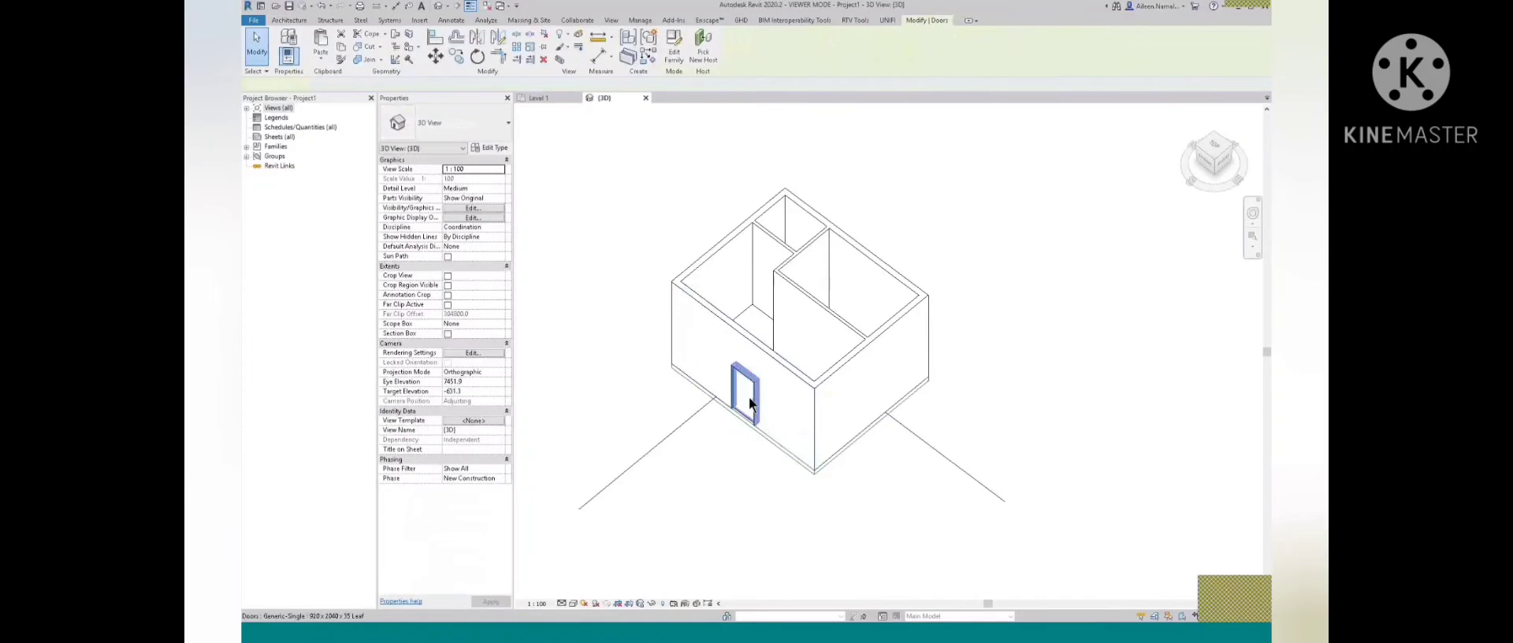
{"action": "middle_click_drag", "start_coordinate": [749, 396], "coordinate": [674, 117], "text": "shift"}
On Level 1, add an aligned dimension showing the door centre 2900 from each side wall
{"action": "left_click", "coordinate": [536, 98]}
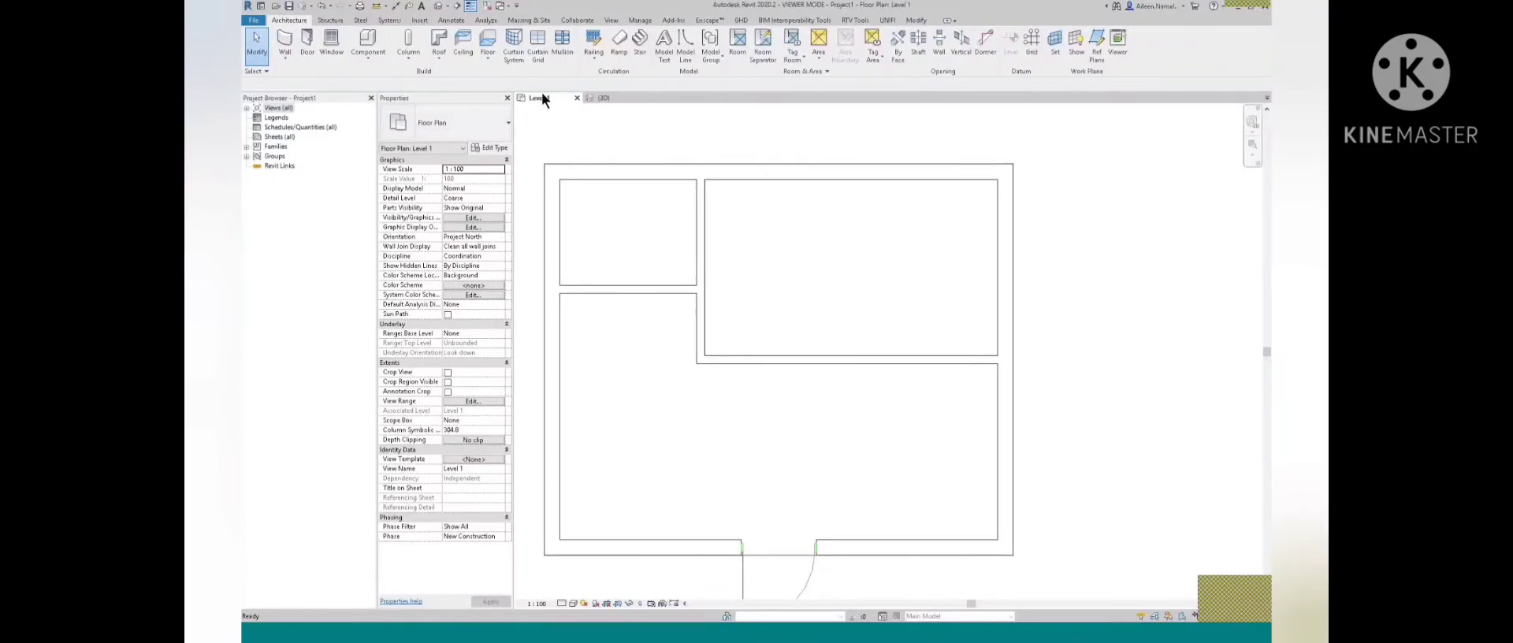
{"action": "scroll", "coordinate": [720, 224], "scroll_direction": "down", "scroll_amount": 2}
{"action": "scroll", "coordinate": [752, 486], "scroll_direction": "up", "scroll_amount": 1}
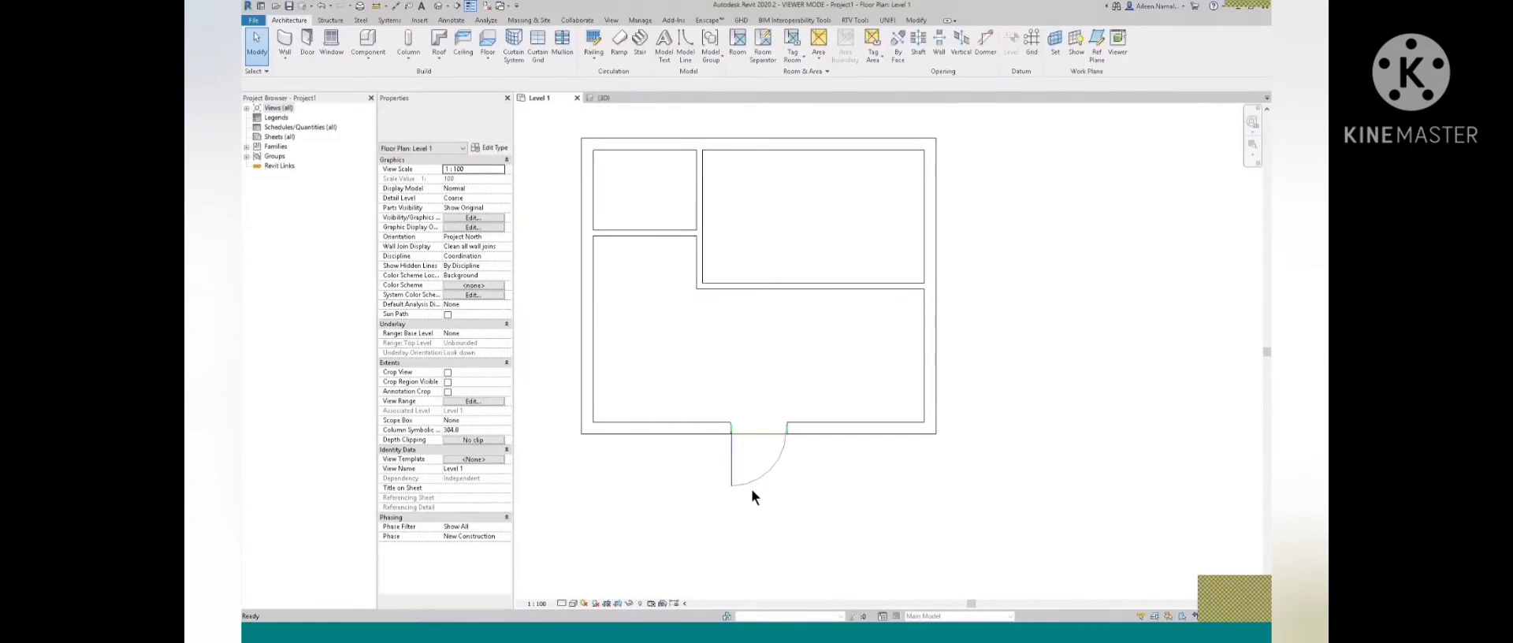
{"action": "left_click", "coordinate": [752, 482]}
{"action": "key", "text": "d"}
{"action": "key", "text": "i"}
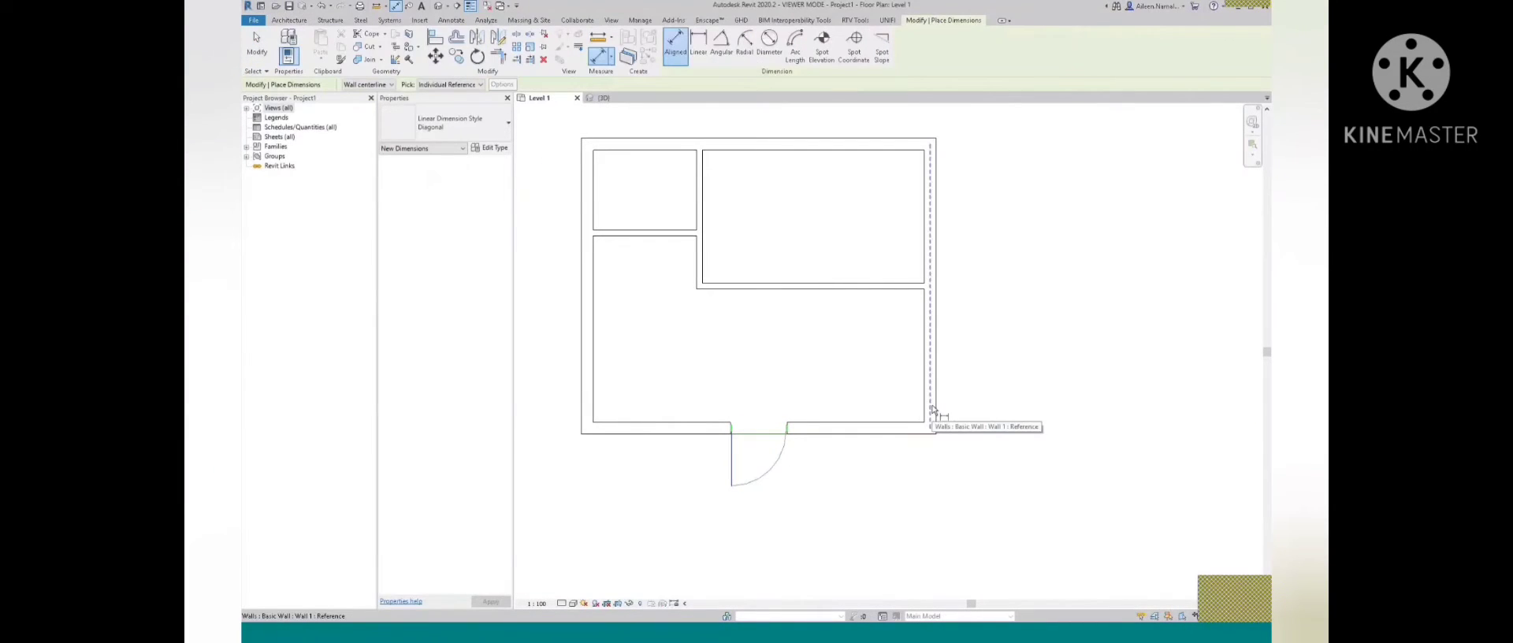
{"action": "left_click", "coordinate": [932, 409]}
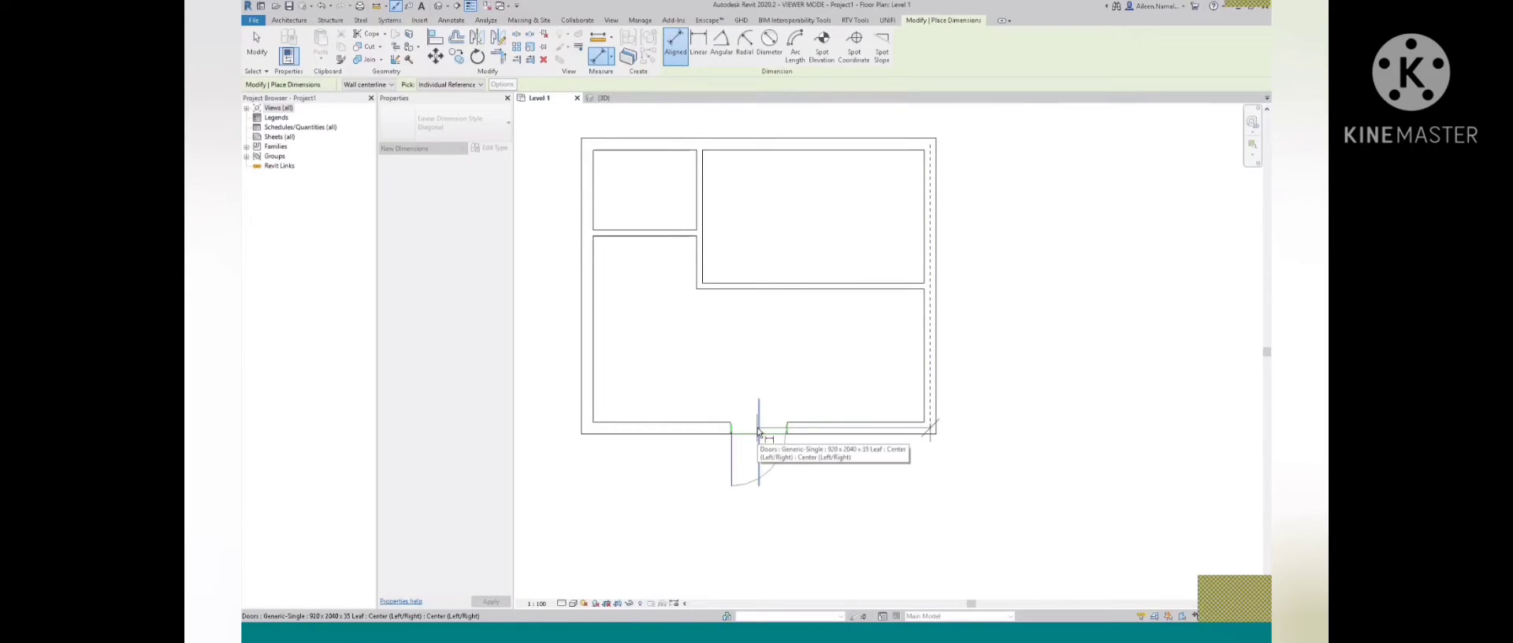
{"action": "left_click", "coordinate": [757, 431]}
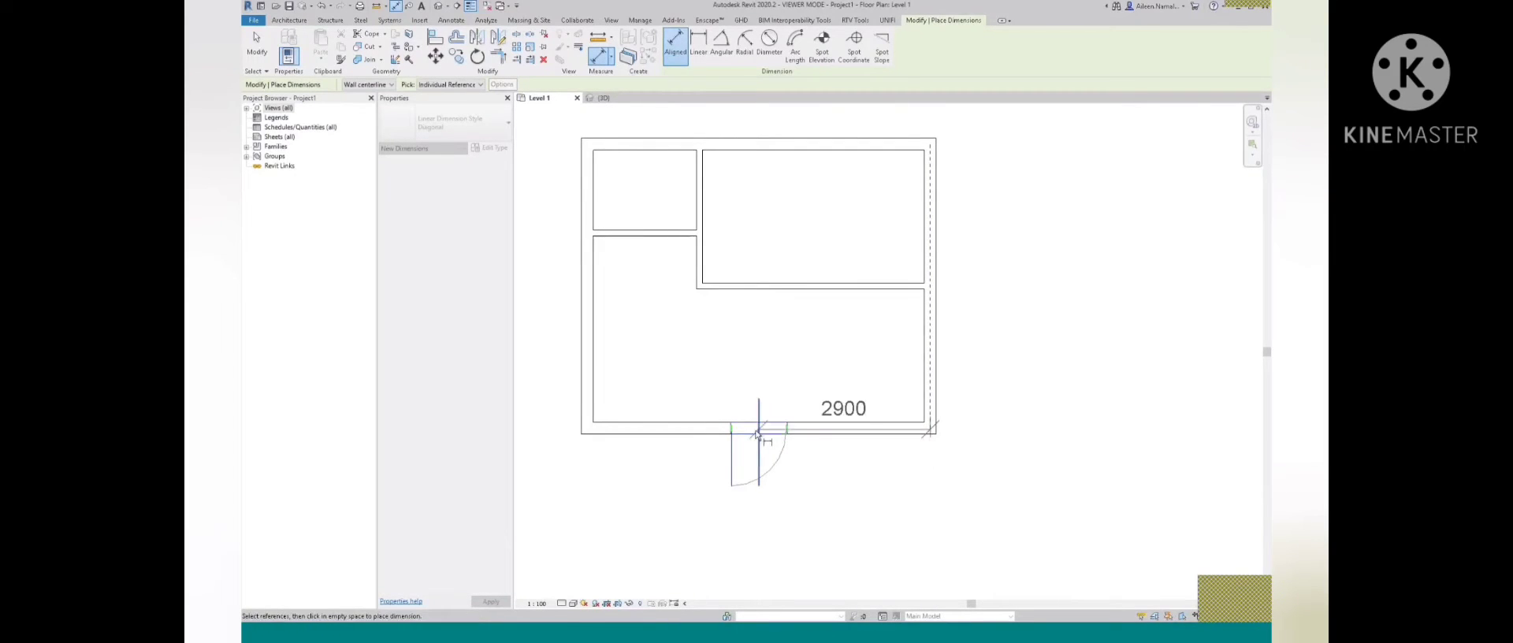
{"action": "left_click", "coordinate": [581, 429]}
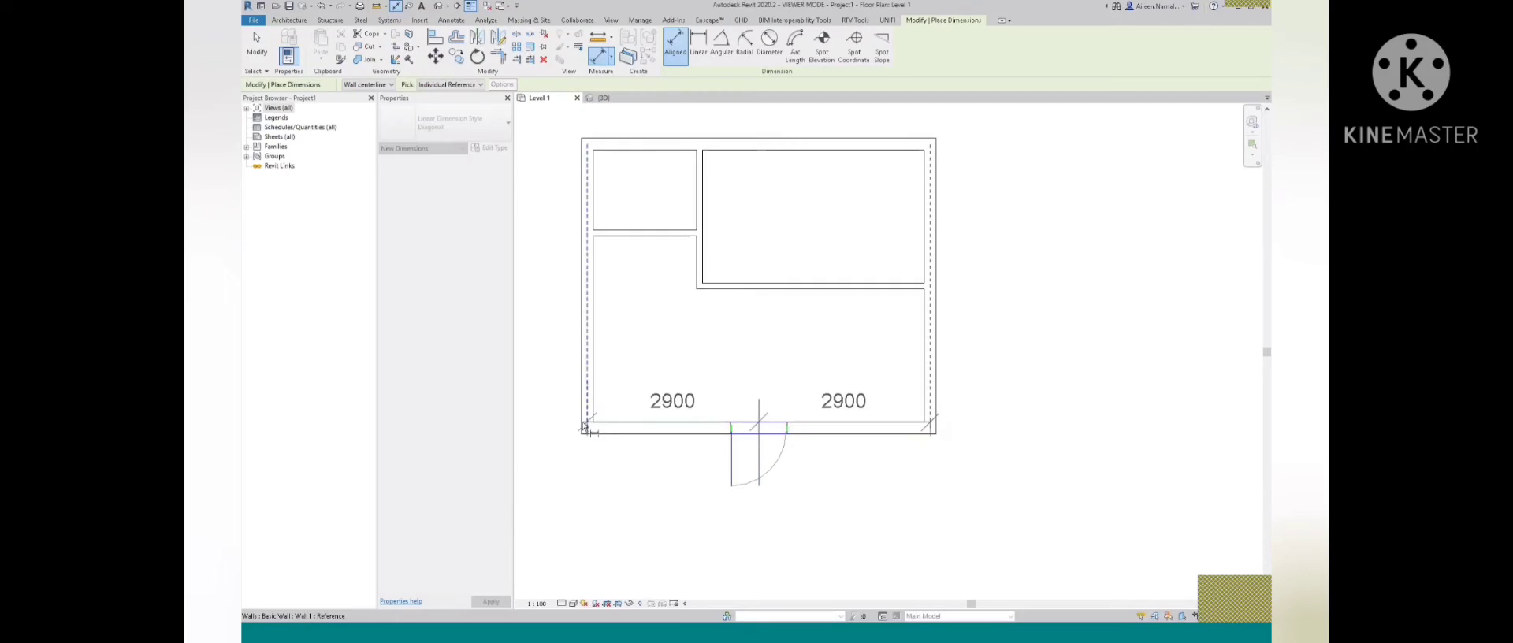
{"action": "left_click", "coordinate": [825, 536]}
{"action": "scroll", "coordinate": [787, 331], "scroll_direction": "down", "scroll_amount": 2}
{"action": "scroll", "coordinate": [783, 497], "scroll_direction": "up", "scroll_amount": 1}
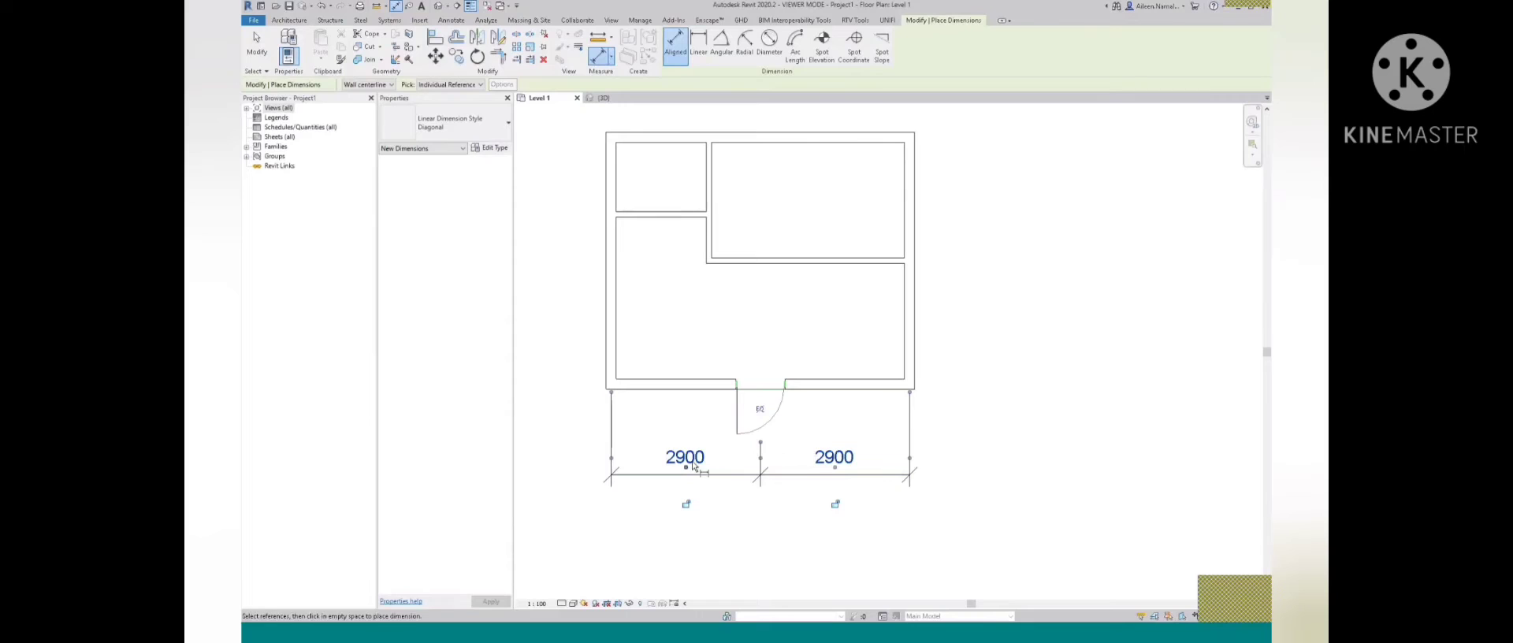
Delete the 2900 dimension string below the front wall
{"action": "key", "text": "Escape"}
{"action": "key", "text": "Escape"}
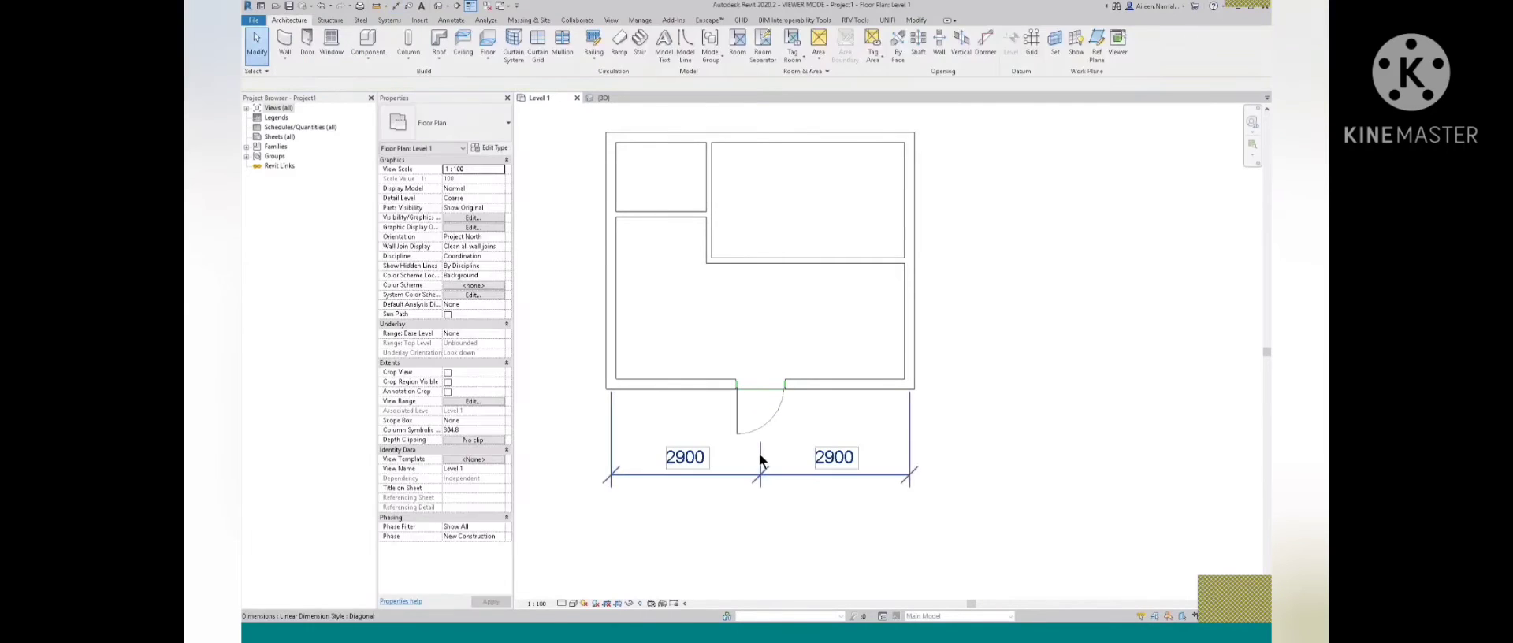
{"action": "left_click", "coordinate": [761, 459]}
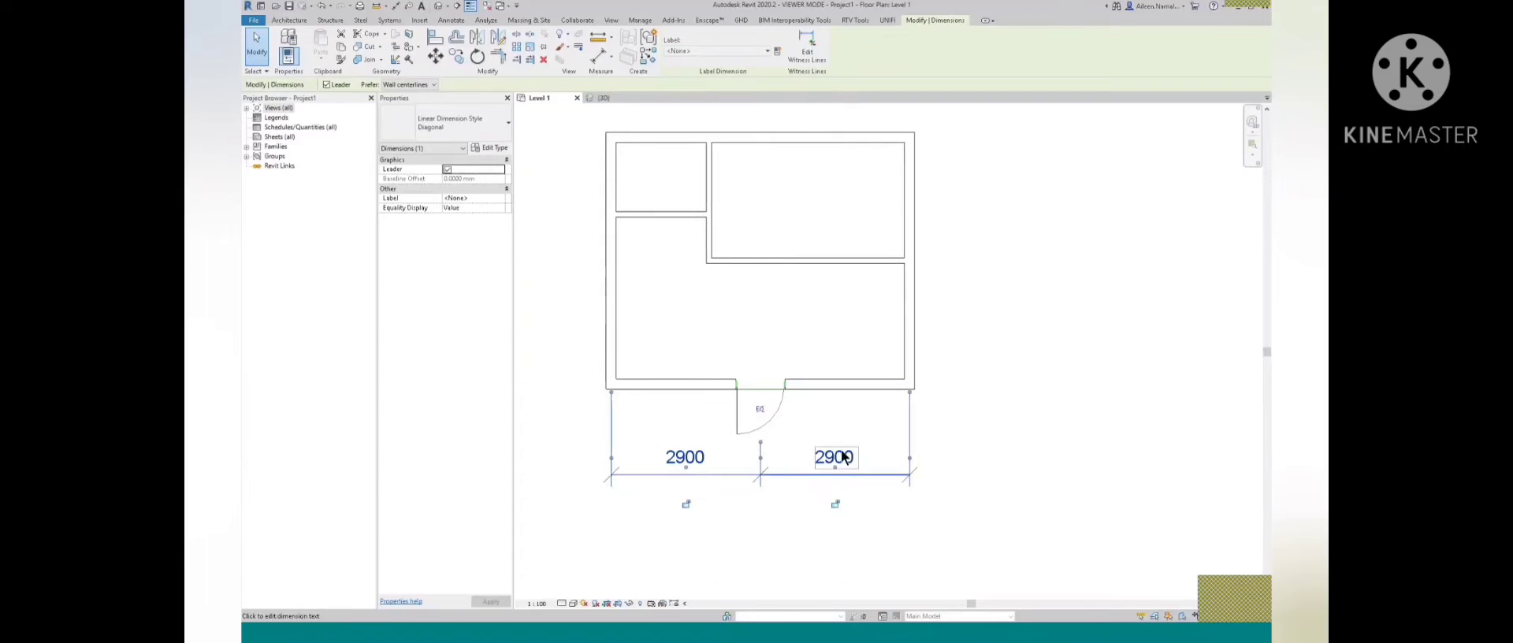
{"action": "key", "text": "Delete"}
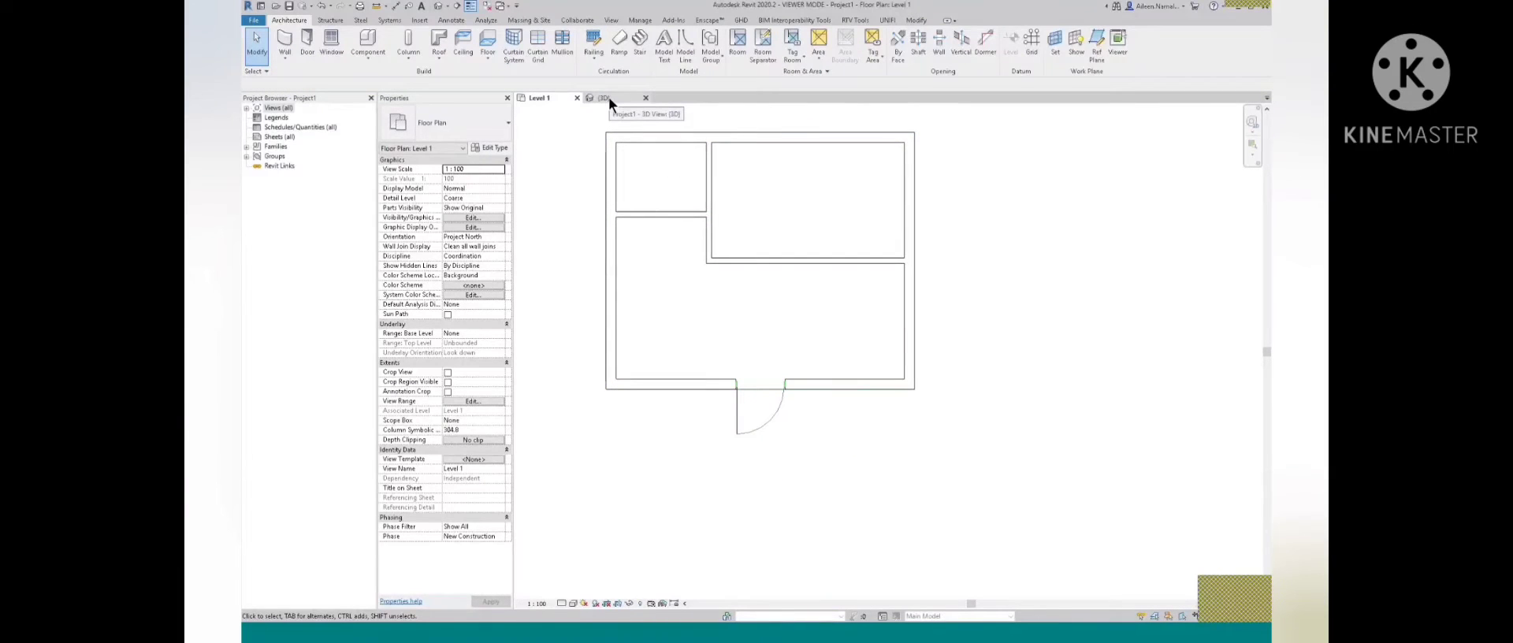
Flip the entrance door to swing inward, then start Create Similar (CS) from it
{"action": "left_click", "coordinate": [748, 429]}
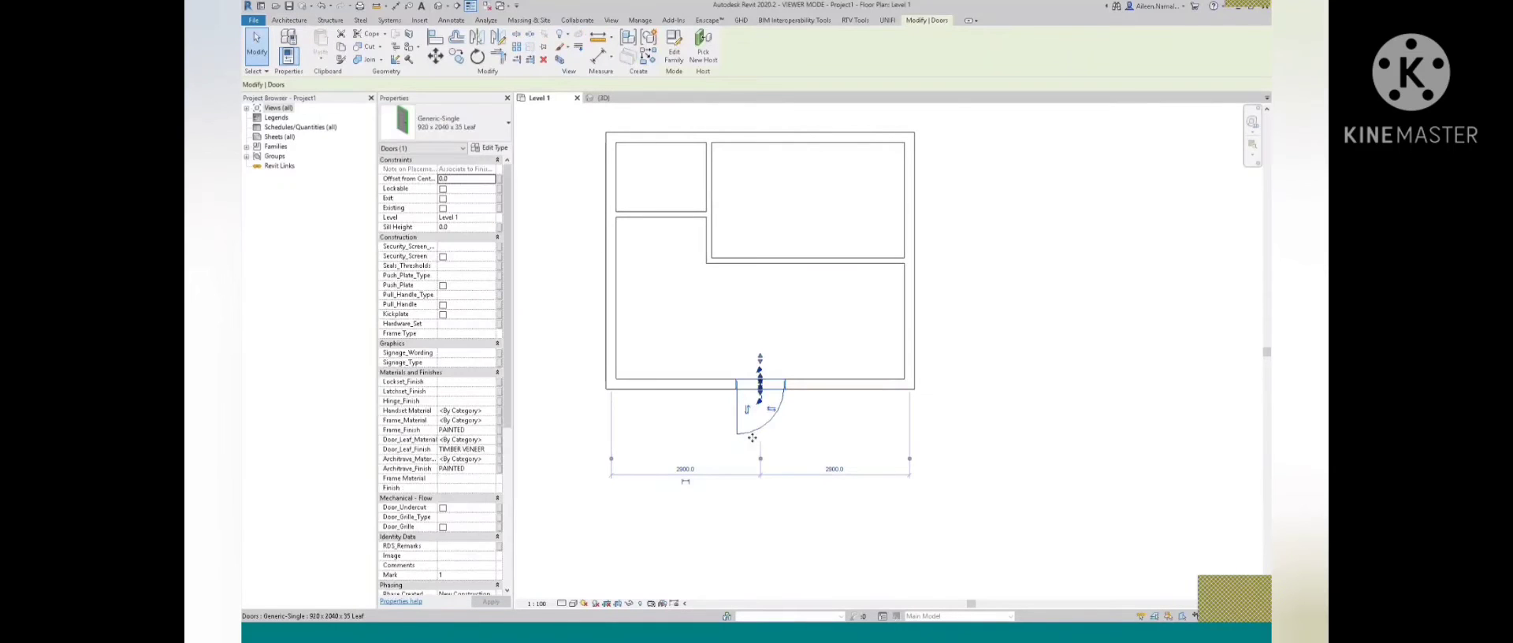
{"action": "scroll", "coordinate": [750, 426], "scroll_direction": "up", "scroll_amount": 2}
{"action": "left_click", "coordinate": [745, 406]}
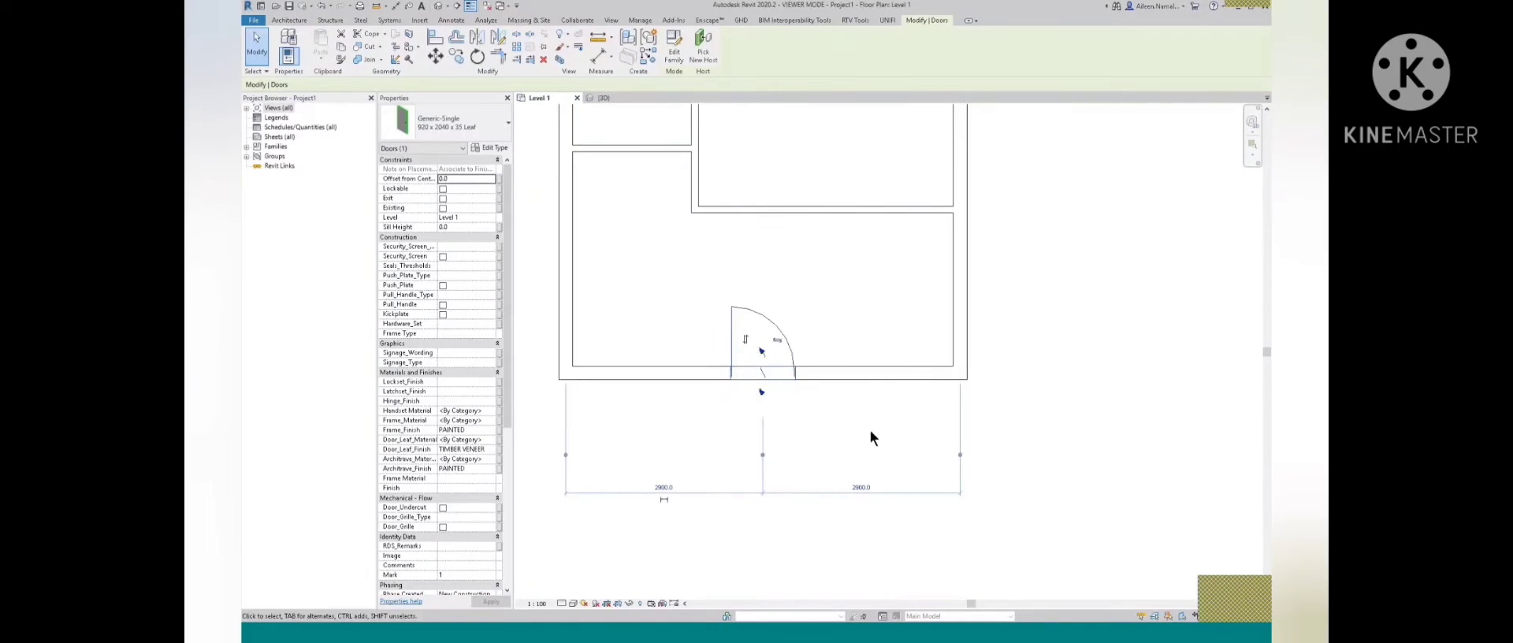
{"action": "left_click", "coordinate": [814, 427]}
{"action": "scroll", "coordinate": [814, 430], "scroll_direction": "down", "scroll_amount": 4}
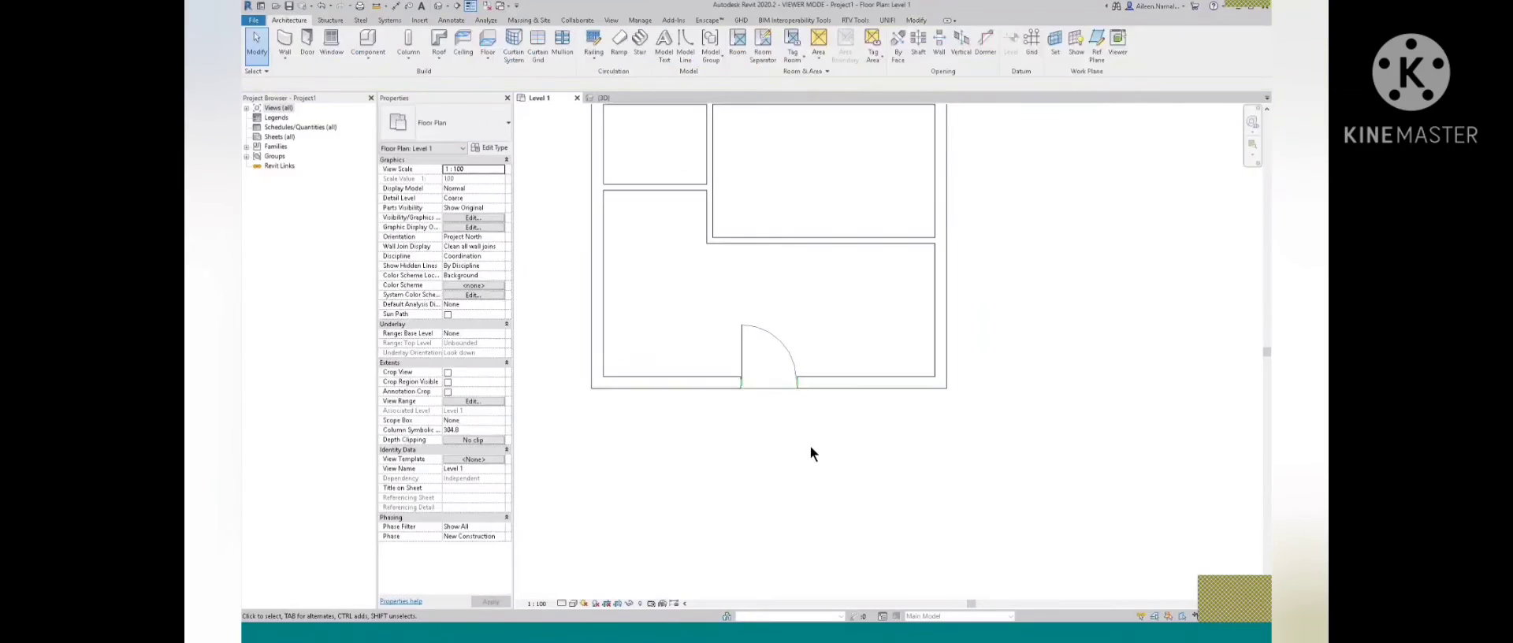
{"action": "left_click", "coordinate": [780, 360]}
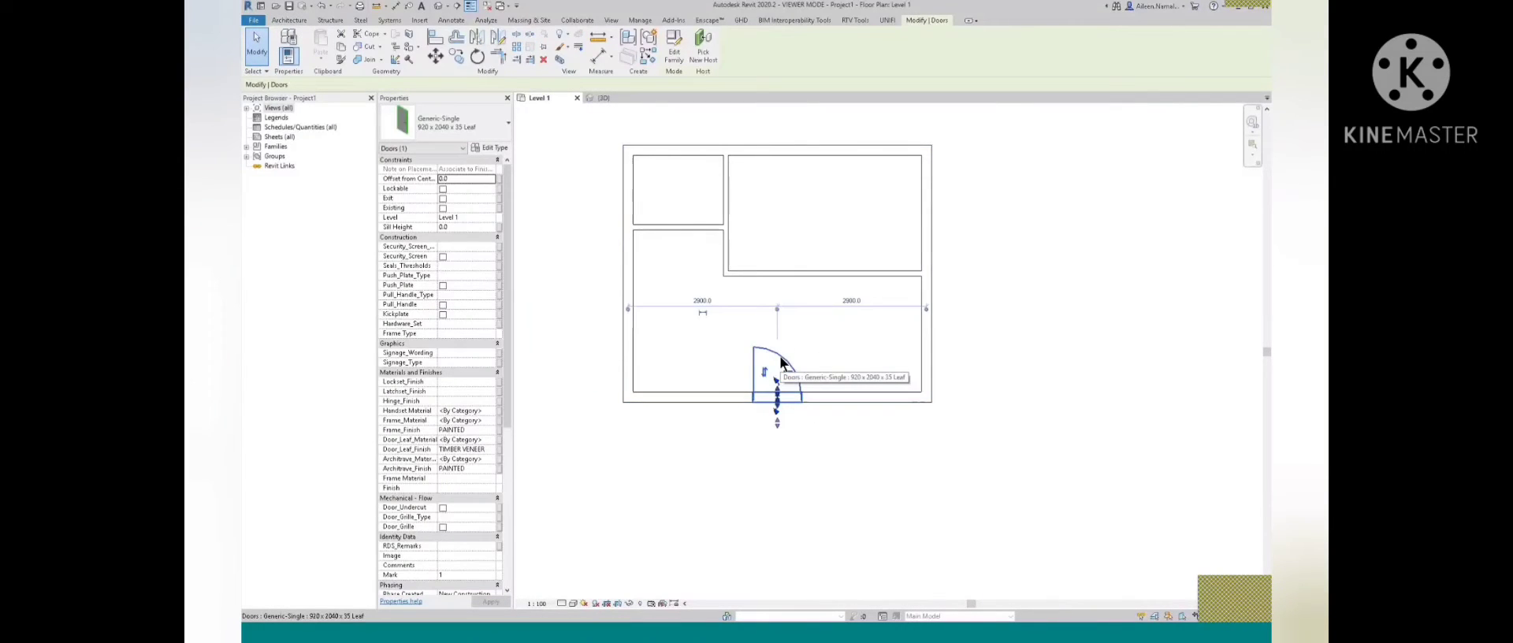
{"action": "key", "text": "c"}
{"action": "key", "text": "s"}
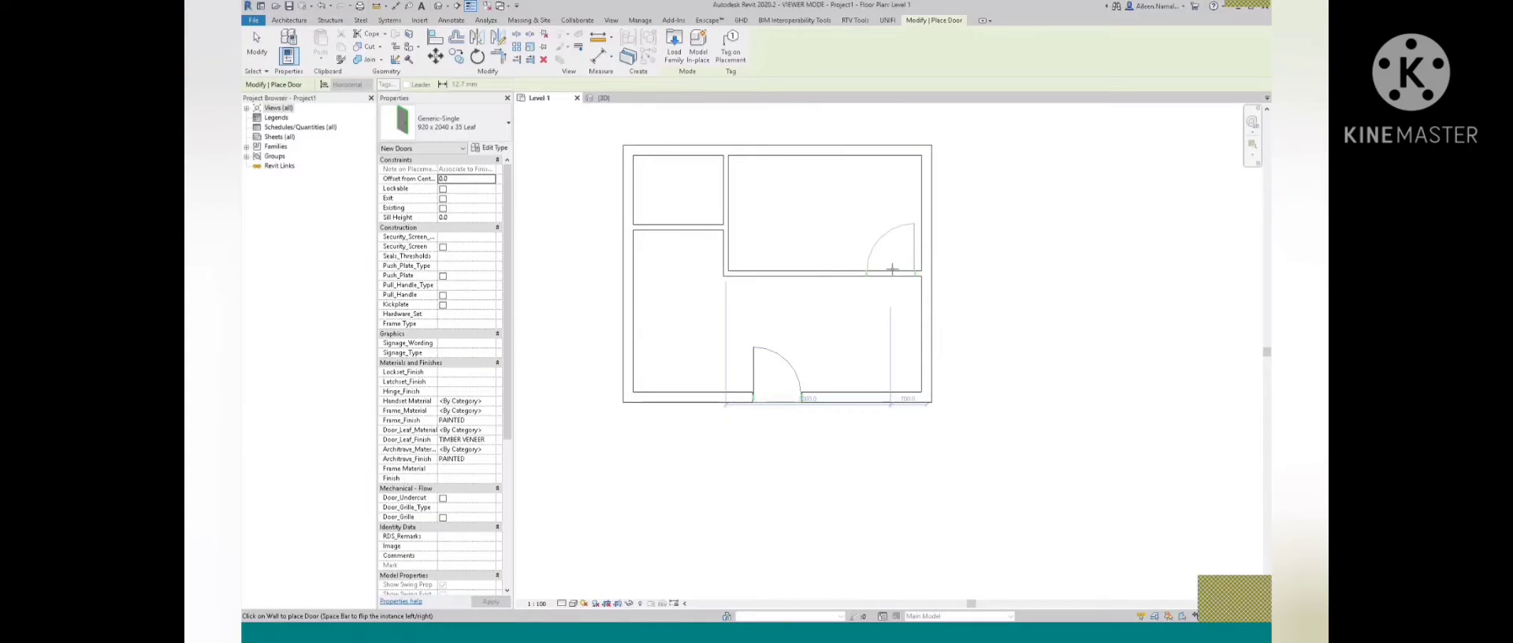
Place doors in the large upper room and small top-left room walls, then select both horizontal walls
{"action": "left_click", "coordinate": [892, 269]}
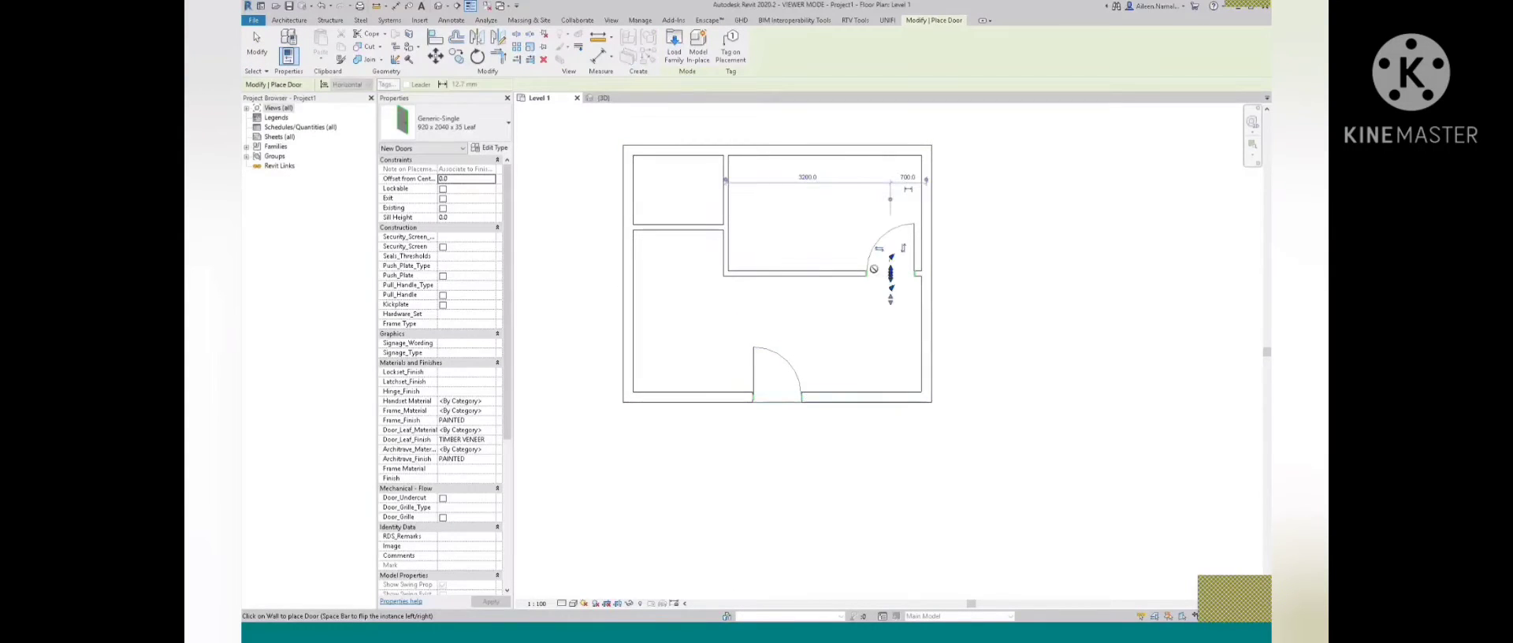
{"action": "left_click", "coordinate": [692, 225]}
{"action": "key", "text": "Escape"}
{"action": "key", "text": "Escape"}
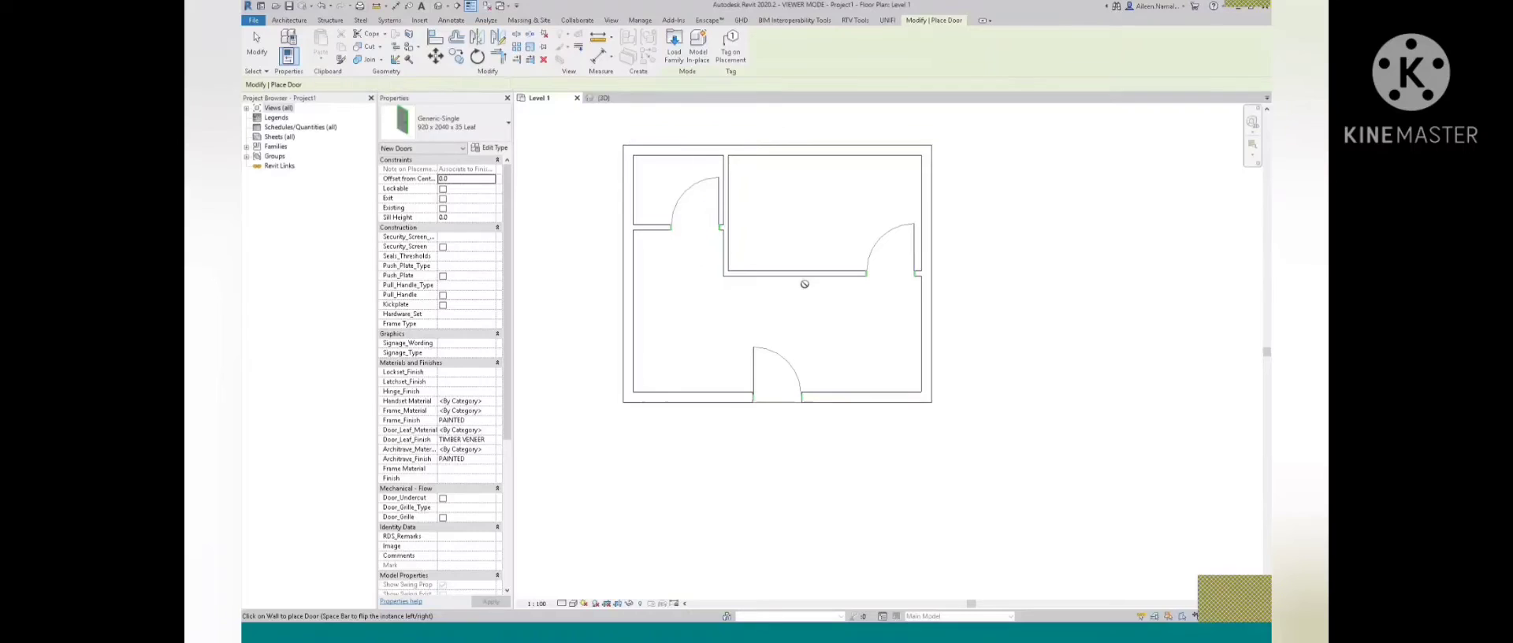
{"action": "left_click_drag", "start_coordinate": [555, 197], "coordinate": [988, 296]}
Move the two horizontal interior walls and their doors downward with MV
{"action": "key", "text": "m"}
{"action": "key", "text": "v"}
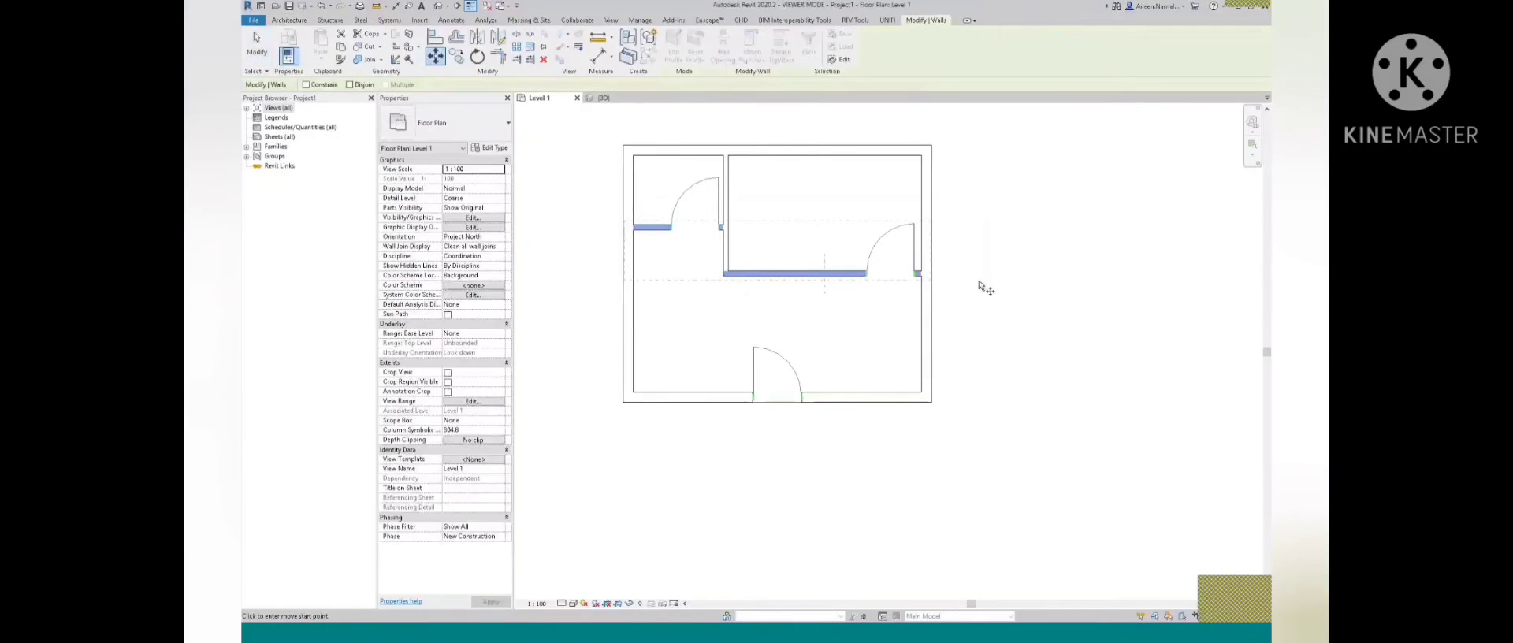
{"action": "left_click", "coordinate": [977, 276]}
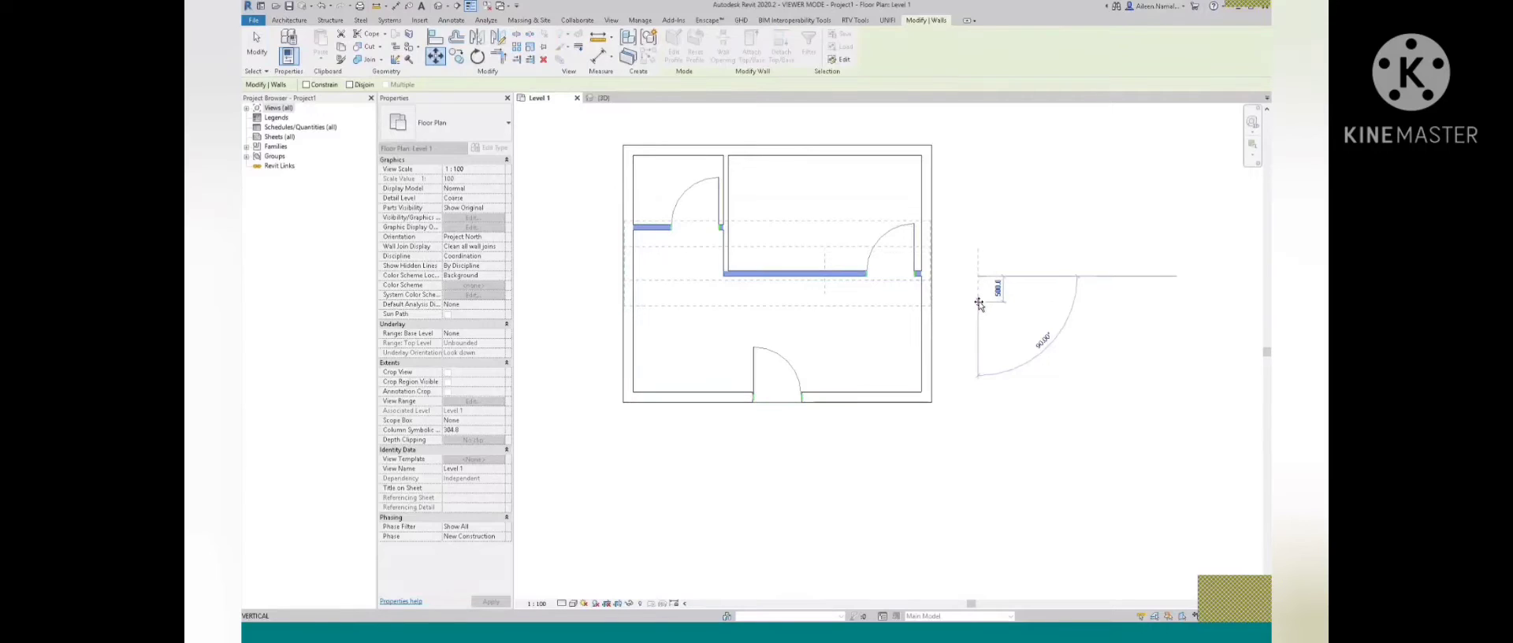
{"action": "left_click", "coordinate": [985, 296]}
{"action": "key", "text": "Escape"}
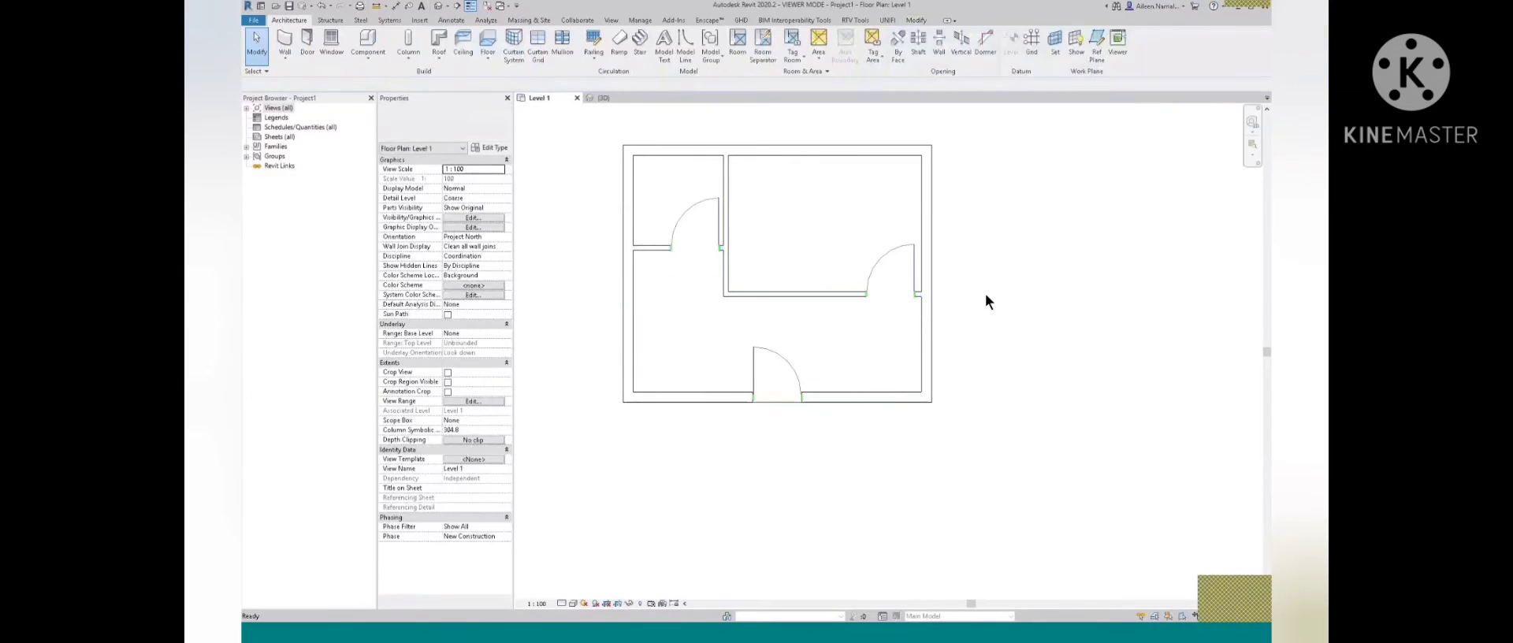
Check the small room's door position through its temporary dimensions
{"action": "left_click", "coordinate": [693, 212]}
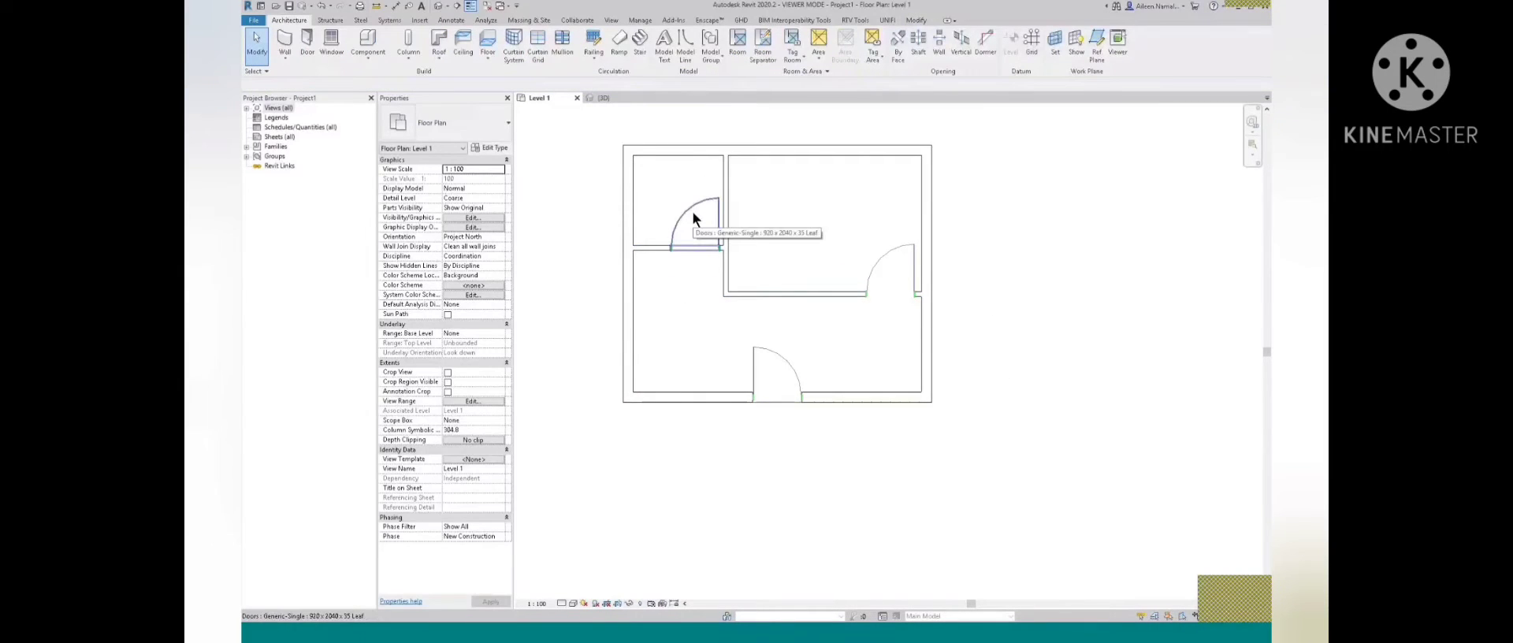
{"action": "scroll", "coordinate": [655, 155], "scroll_direction": "up", "scroll_amount": 1}
{"action": "key", "text": "Escape"}
{"action": "left_click", "coordinate": [695, 216]}
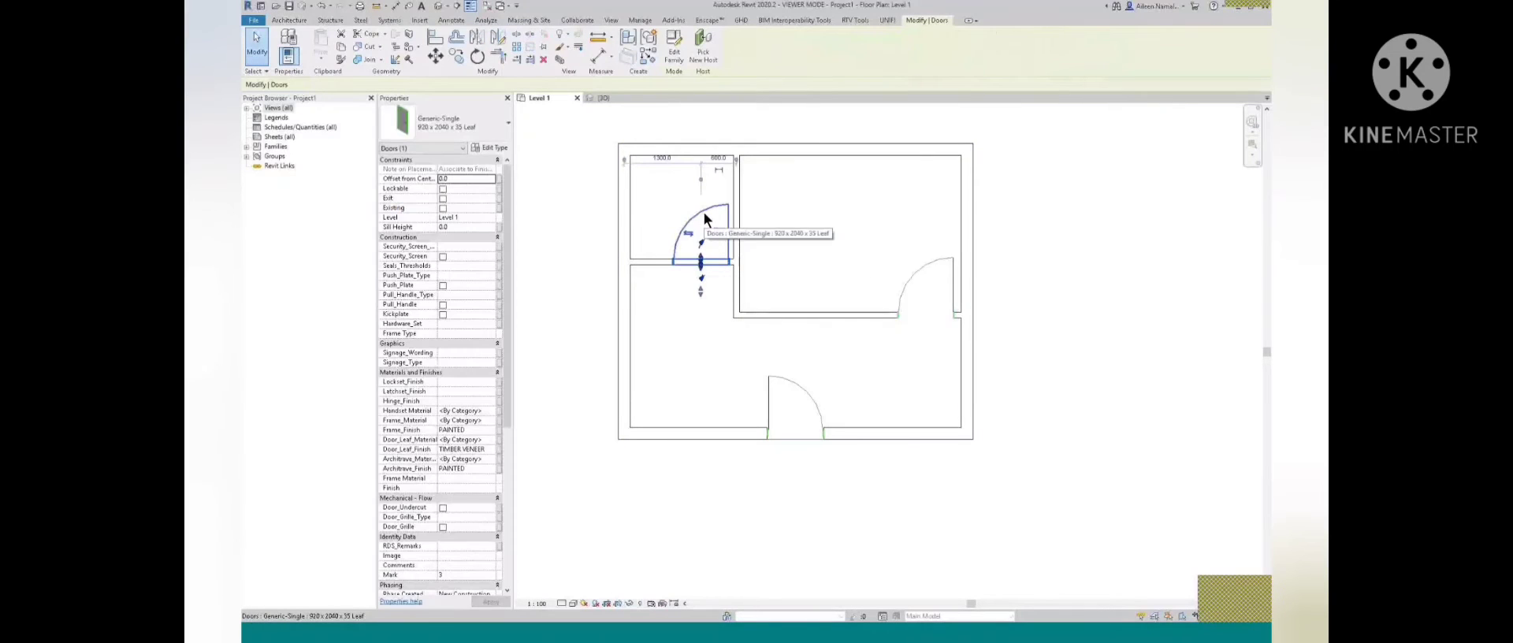
{"action": "left_click", "coordinate": [1076, 303]}
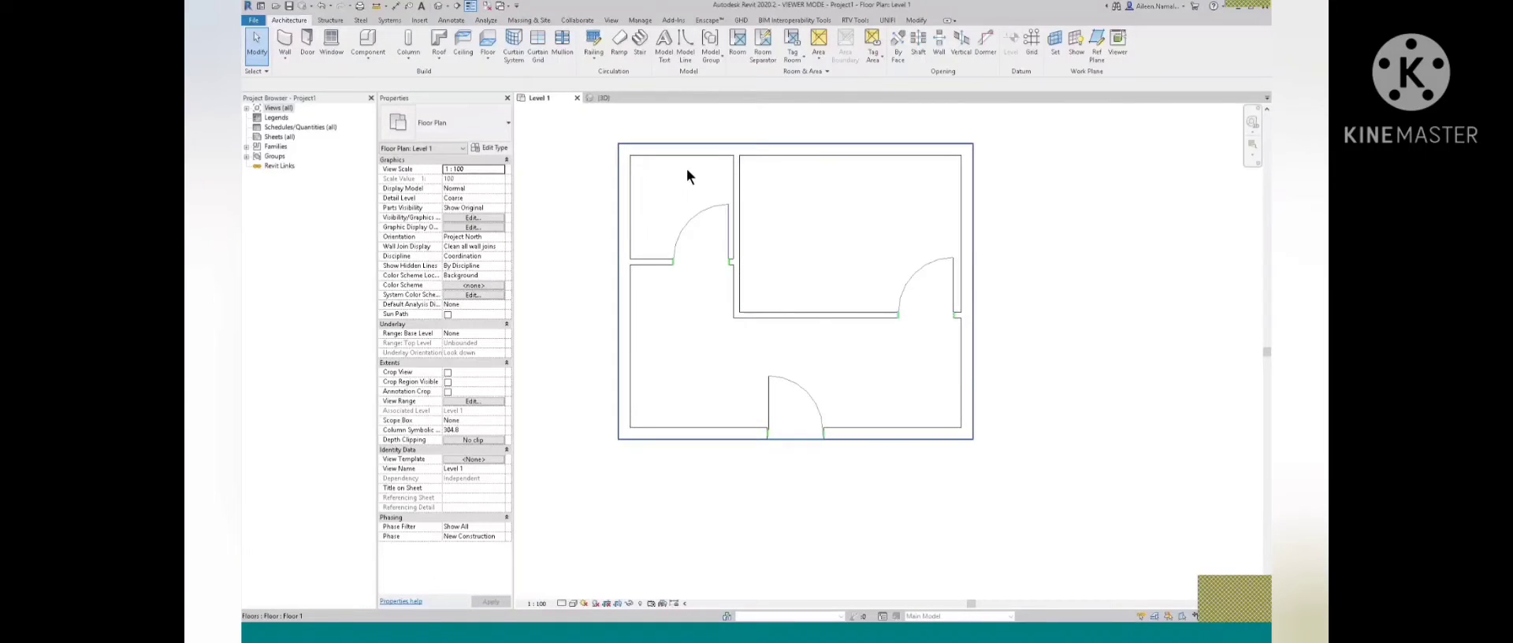
Orbit the house in {3D} to inspect its walls and the entrance door
{"action": "left_click", "coordinate": [613, 99]}
{"action": "middle_click_drag", "start_coordinate": [824, 381], "coordinate": [889, 323], "text": "shift"}
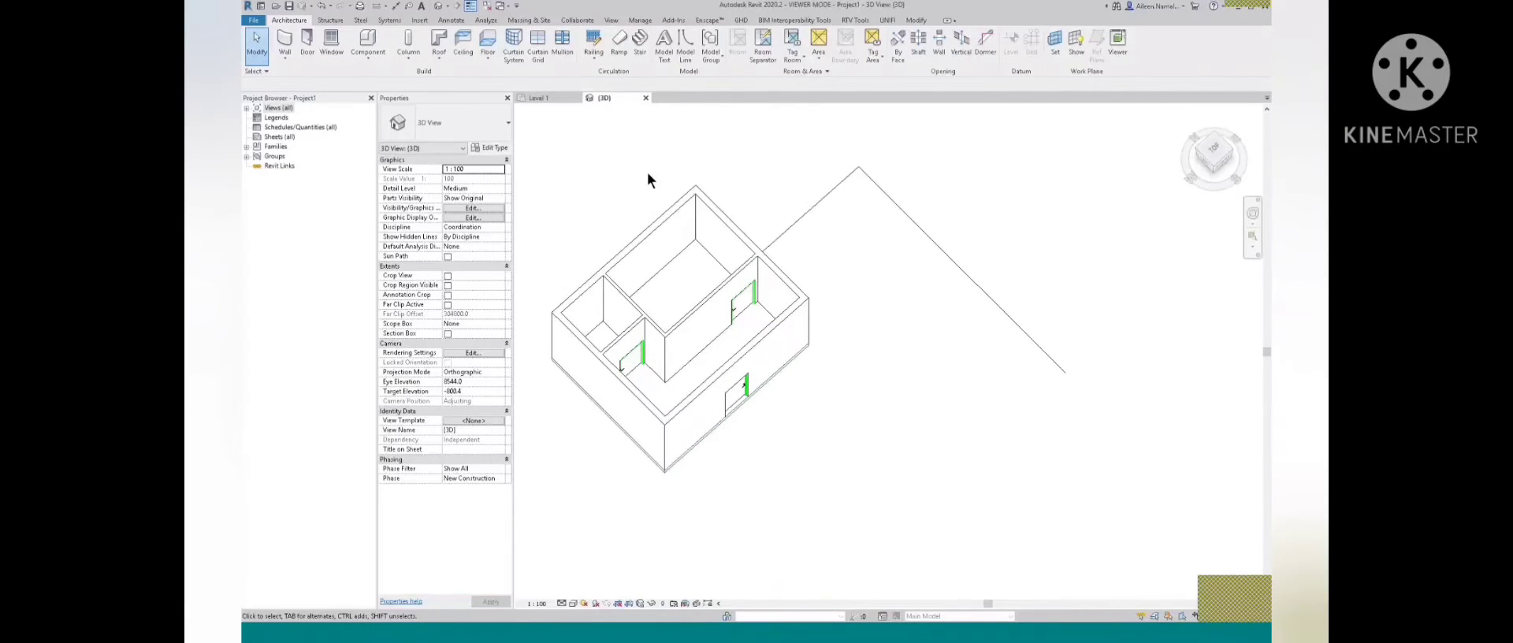
{"action": "scroll", "coordinate": [906, 346], "scroll_direction": "down", "scroll_amount": 1}
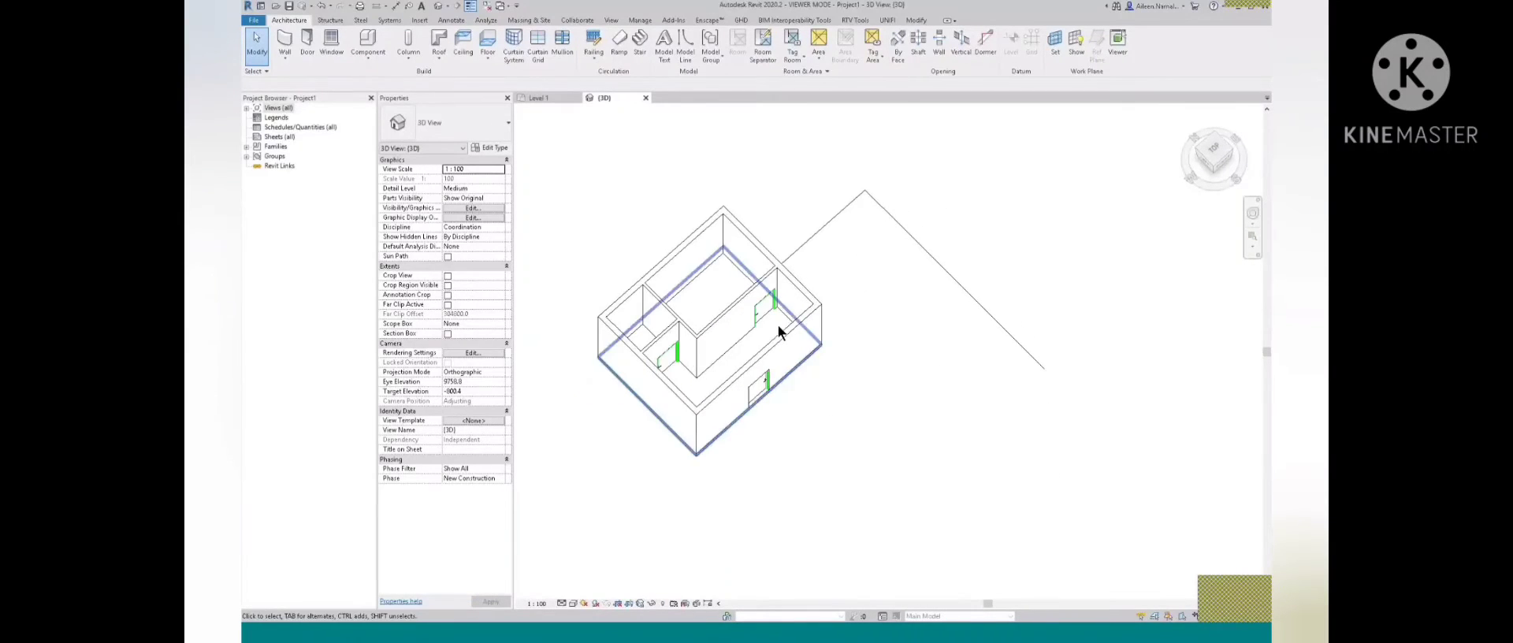
{"action": "scroll", "coordinate": [778, 324], "scroll_direction": "up", "scroll_amount": 1}
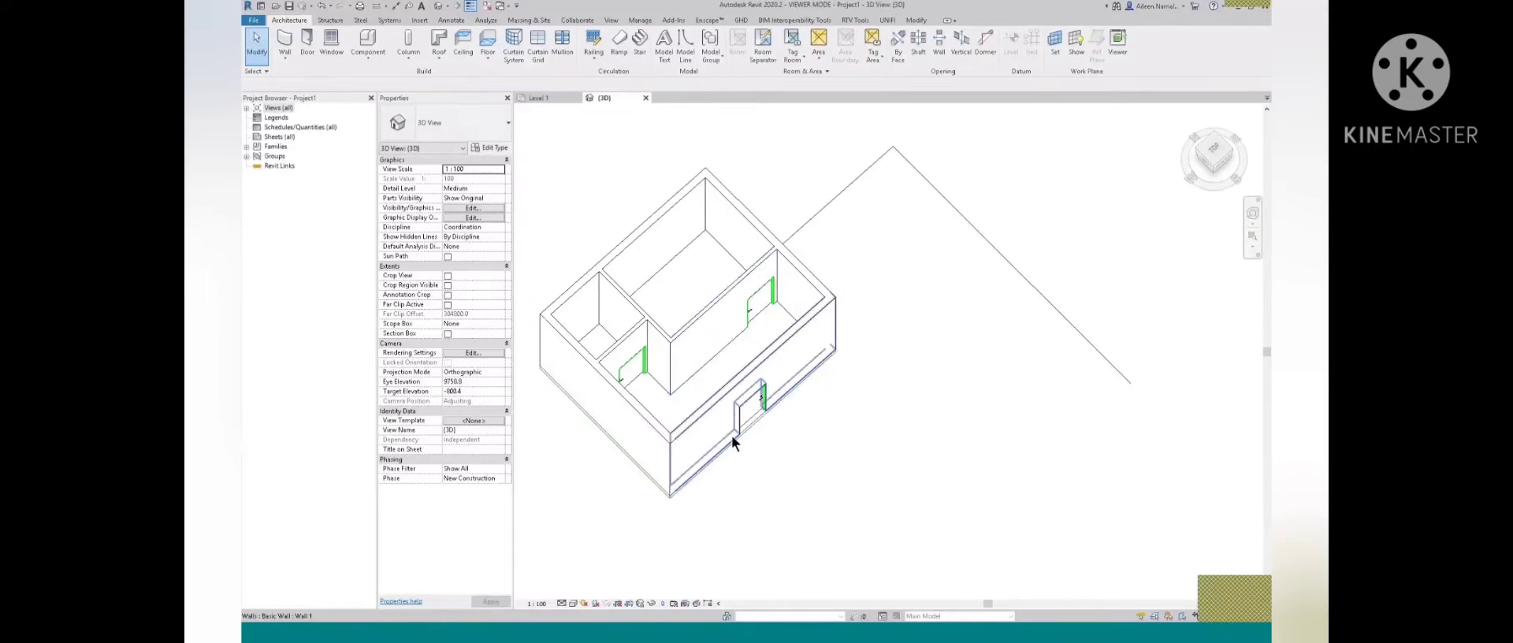
{"action": "middle_click_drag", "start_coordinate": [833, 457], "coordinate": [912, 381], "text": "shift"}
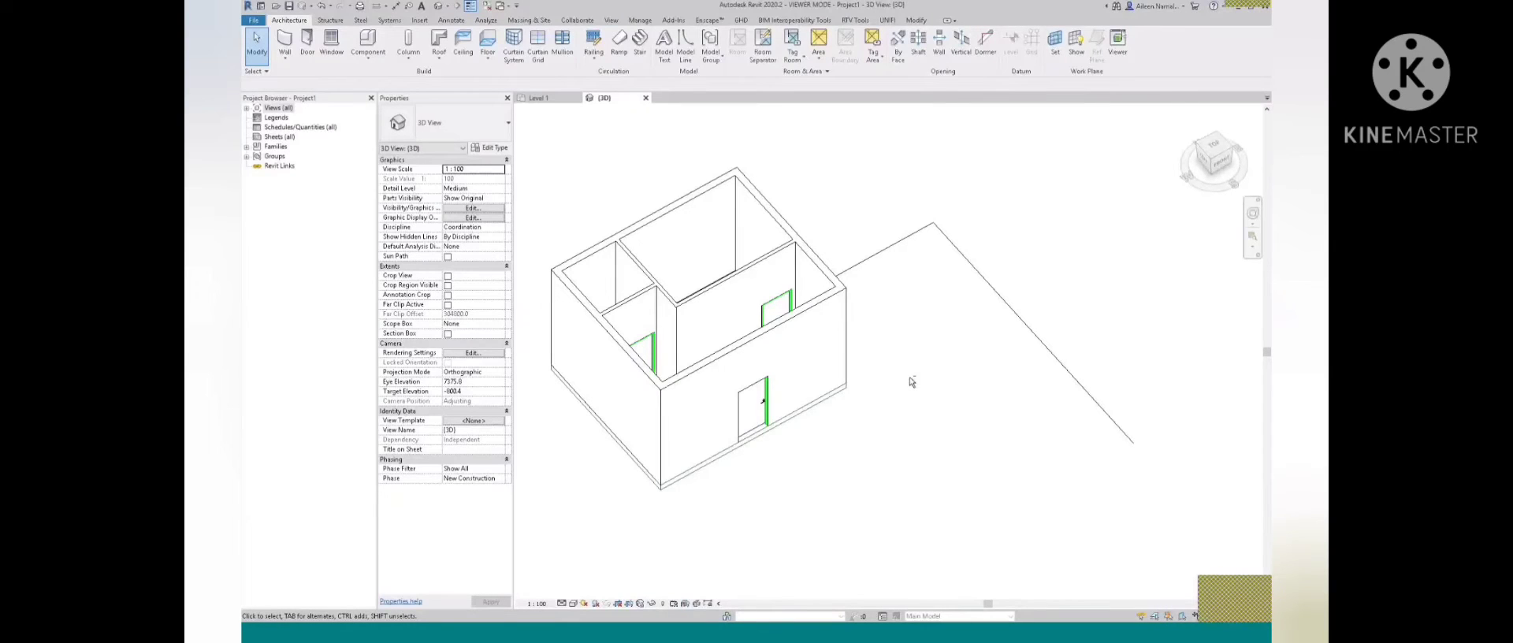
Load Generic-Double_Sliding.rfa from 0300 - 3D Component Families > Windows
{"action": "left_click", "coordinate": [419, 21]}
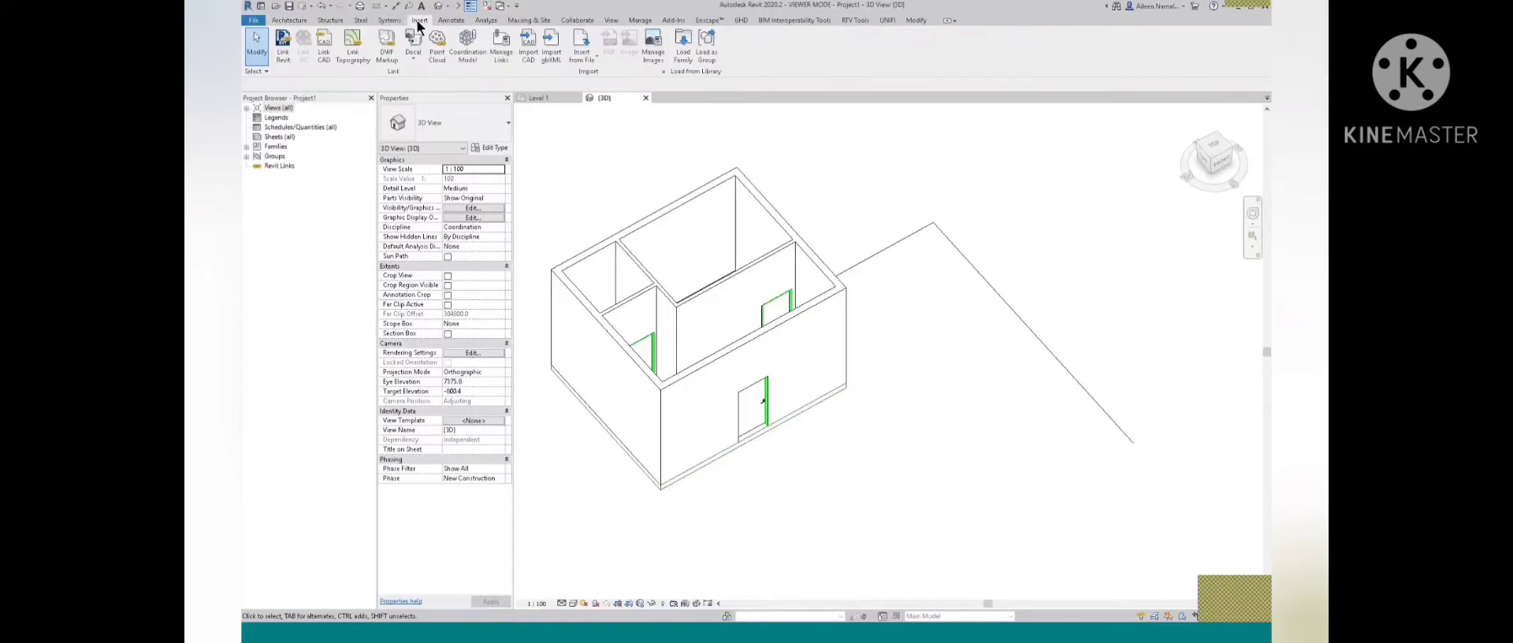
{"action": "left_click", "coordinate": [683, 50]}
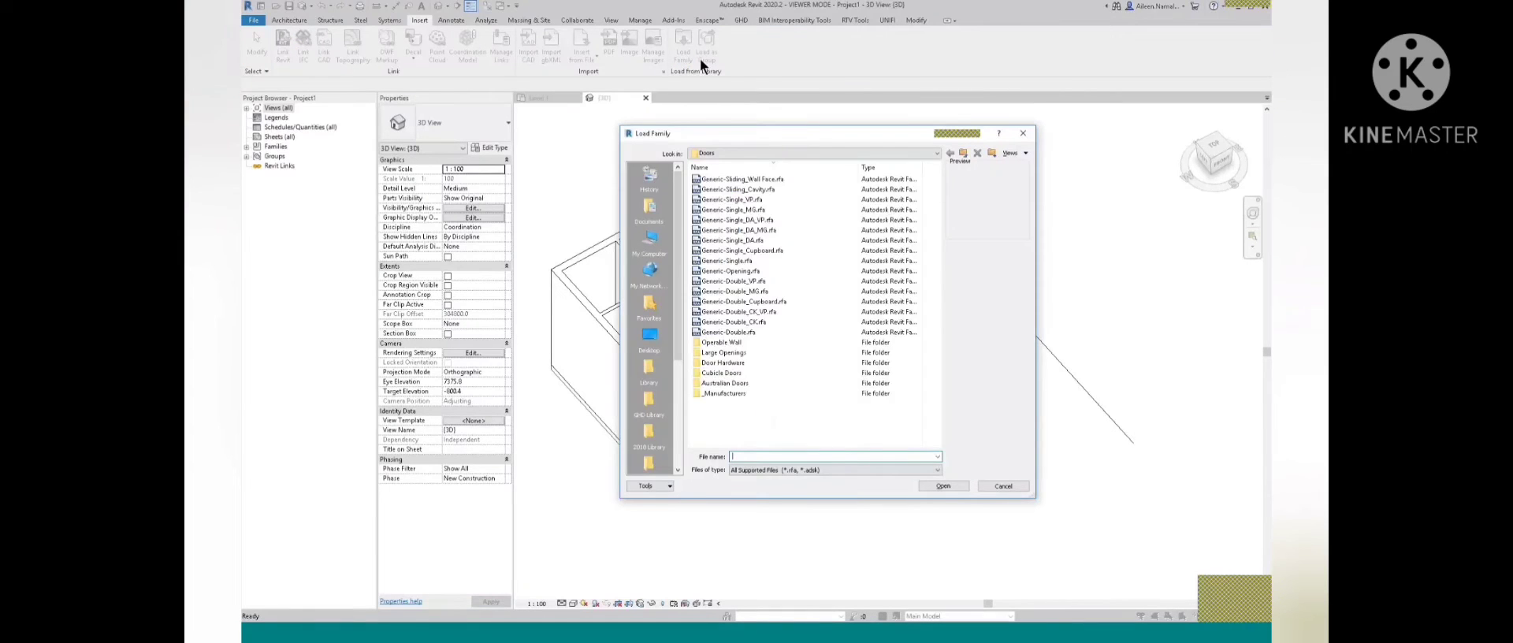
{"action": "left_click", "coordinate": [778, 155]}
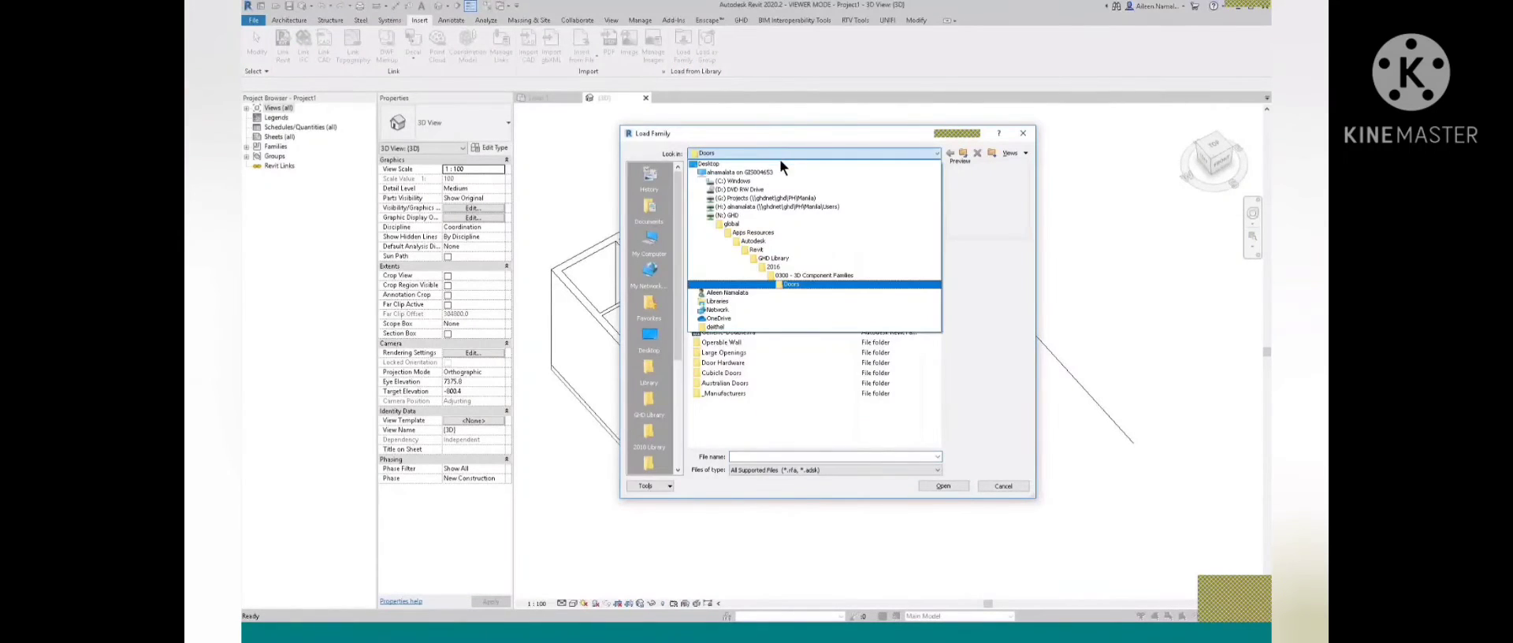
{"action": "left_click", "coordinate": [796, 275]}
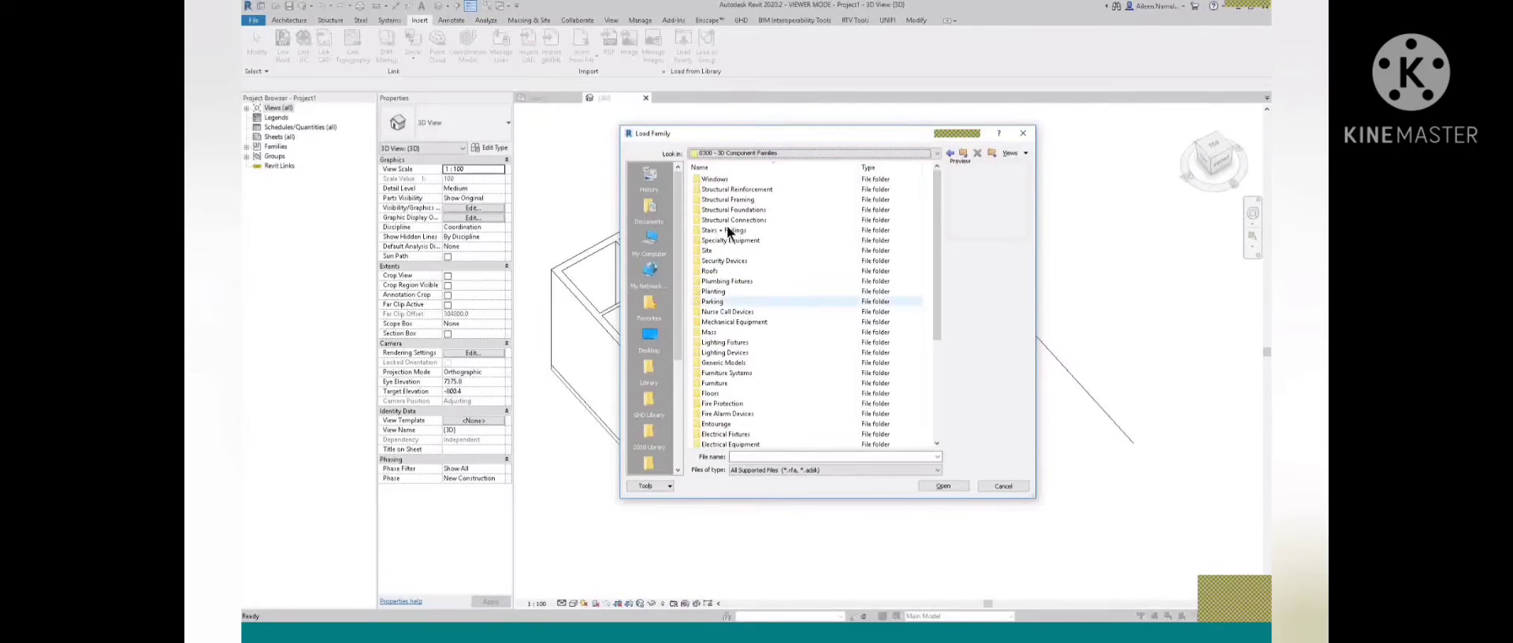
{"action": "double_click", "coordinate": [716, 178]}
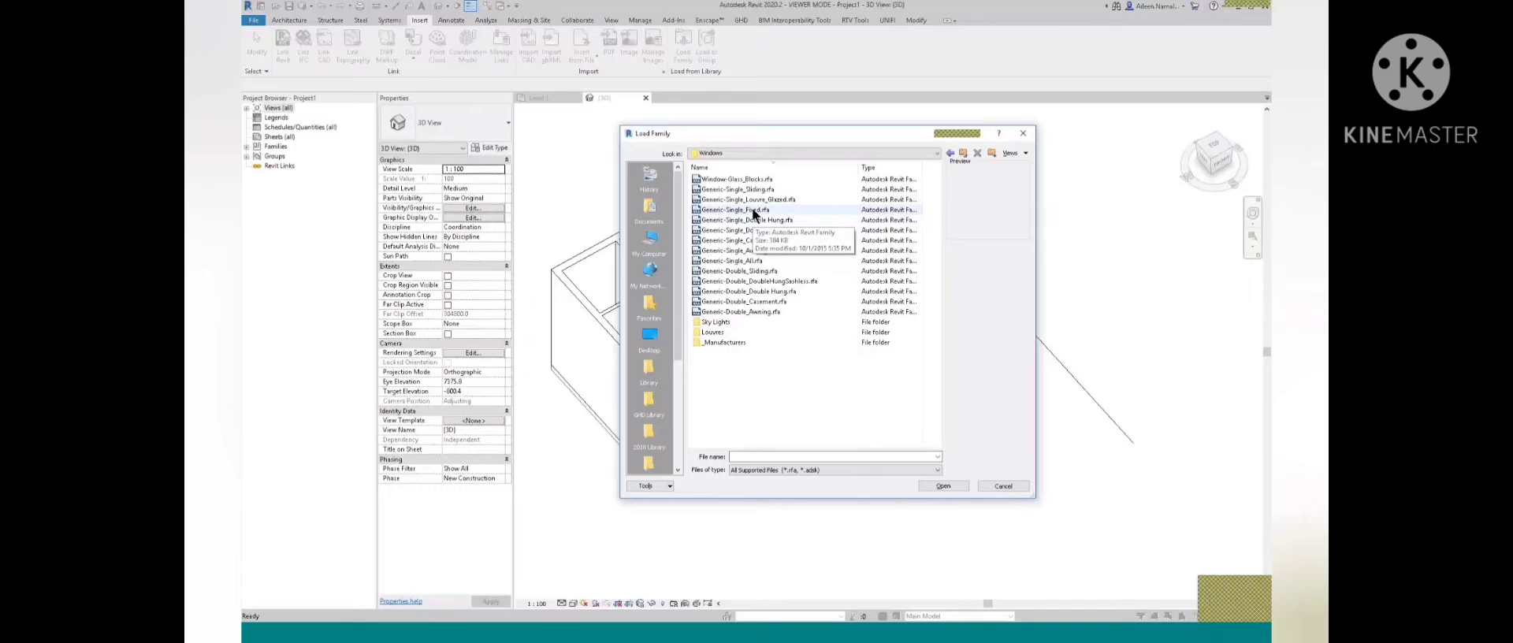
{"action": "left_click", "coordinate": [730, 270]}
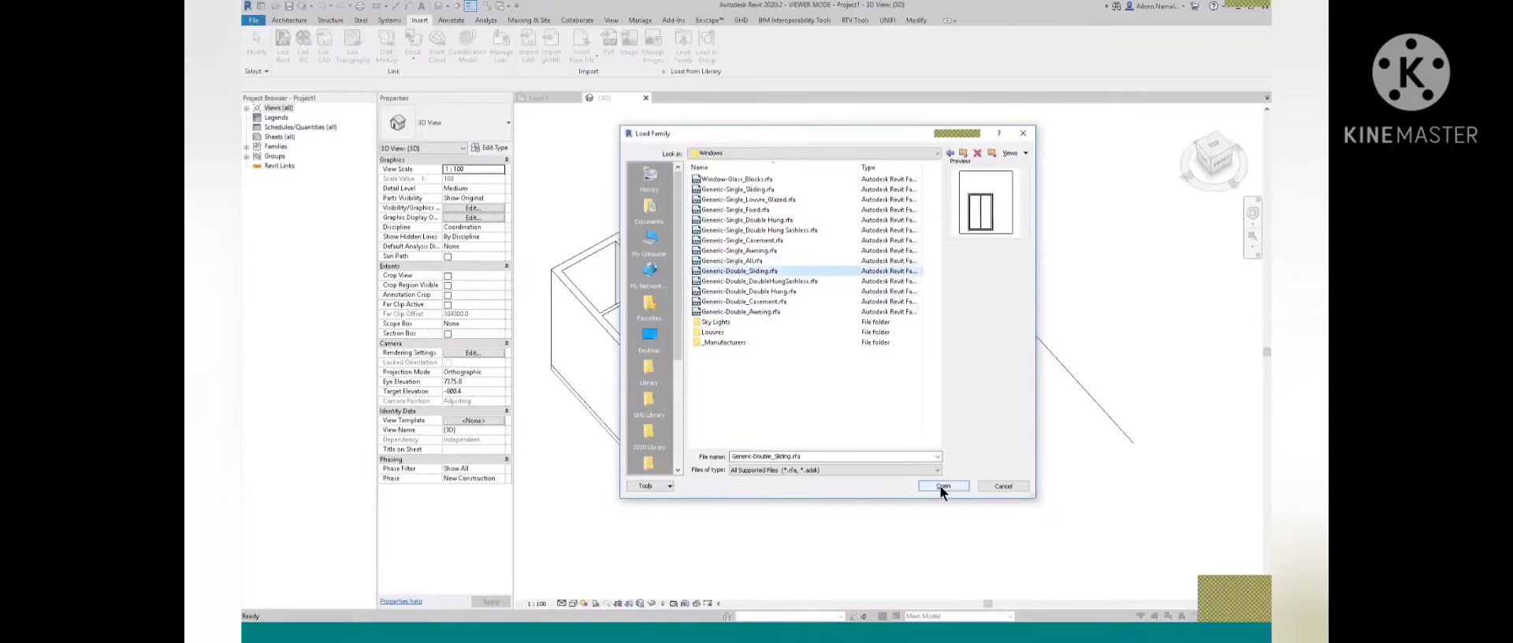
{"action": "left_click", "coordinate": [943, 486]}
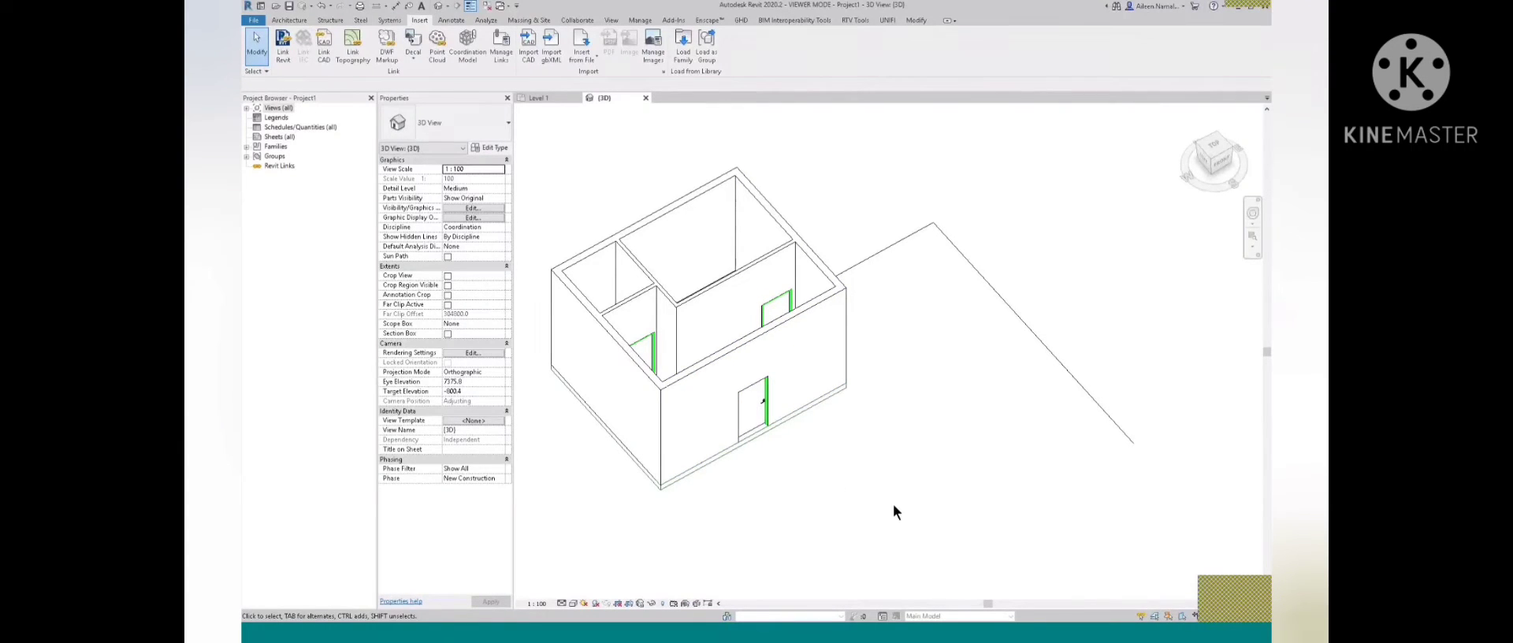
Place two Generic-Double_Sliding windows in the front wall, one each side of the entrance door
{"action": "scroll", "coordinate": [964, 445], "scroll_direction": "down", "scroll_amount": 2}
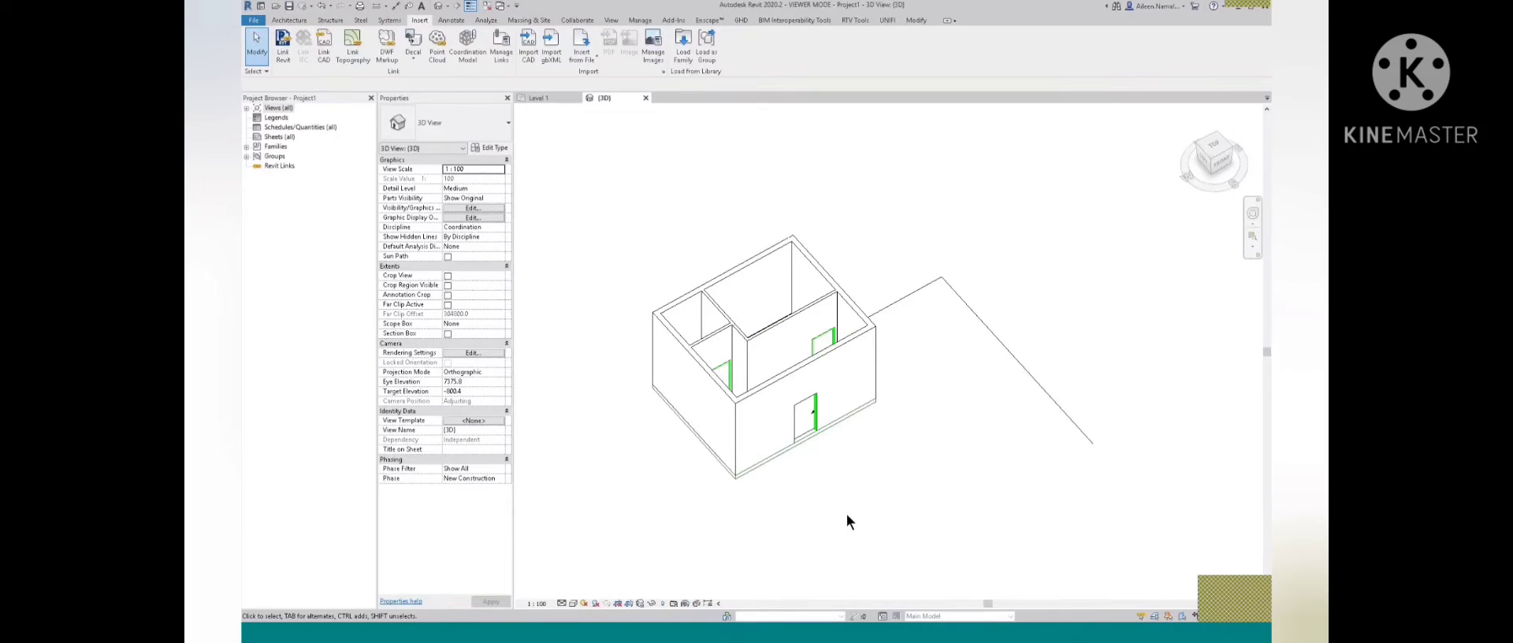
{"action": "left_click", "coordinate": [287, 20]}
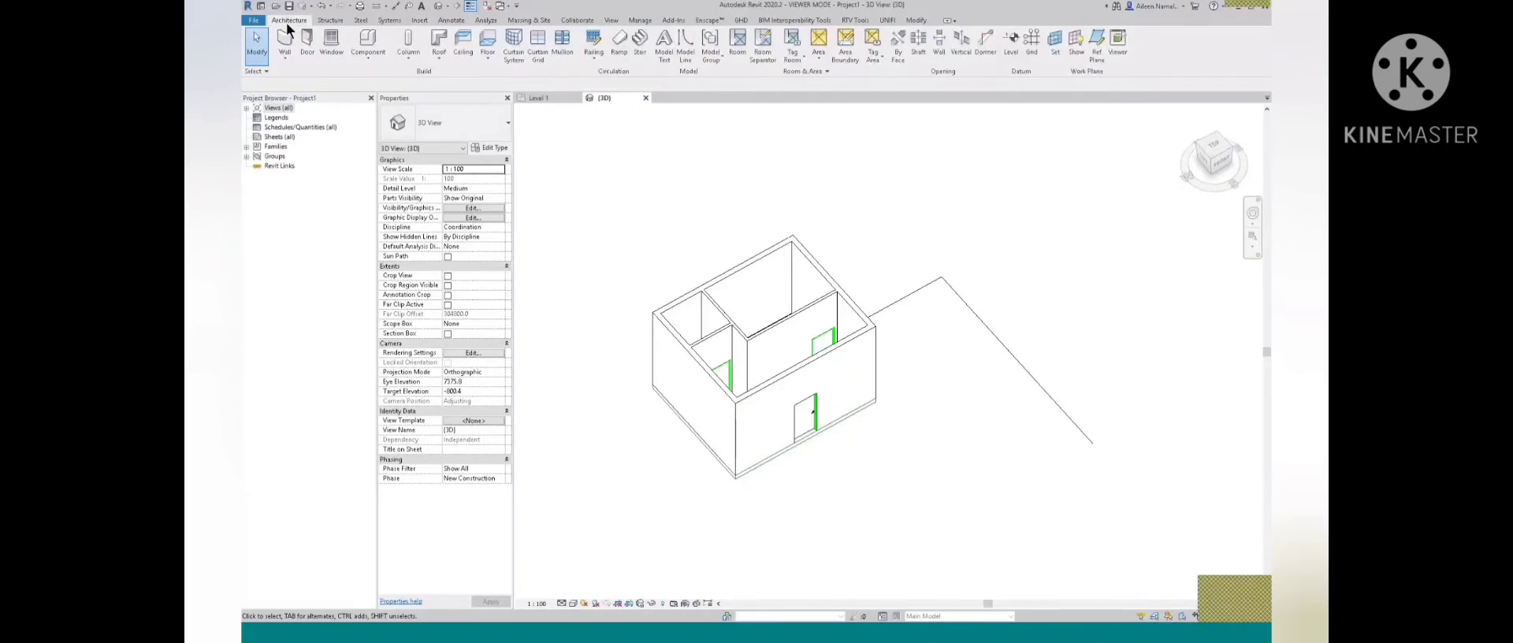
{"action": "left_click", "coordinate": [335, 39]}
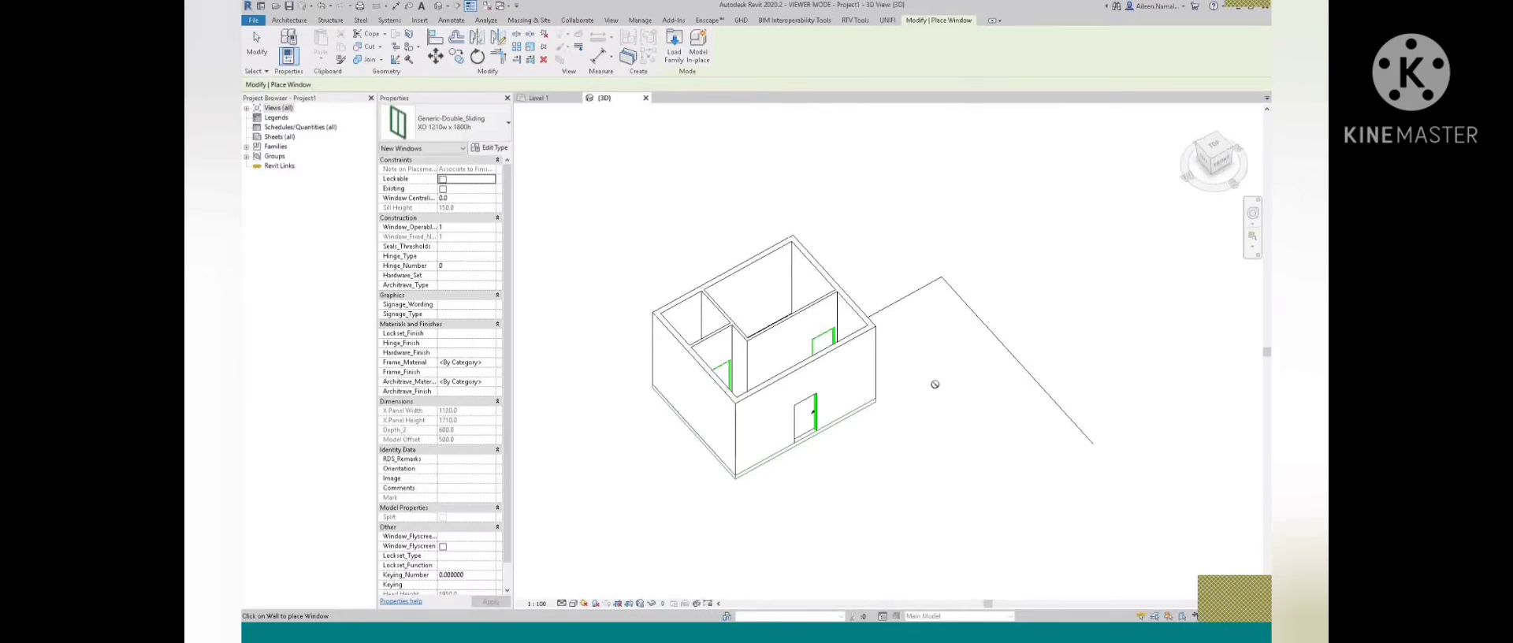
{"action": "middle_click_drag", "start_coordinate": [932, 382], "coordinate": [809, 491], "text": "shift"}
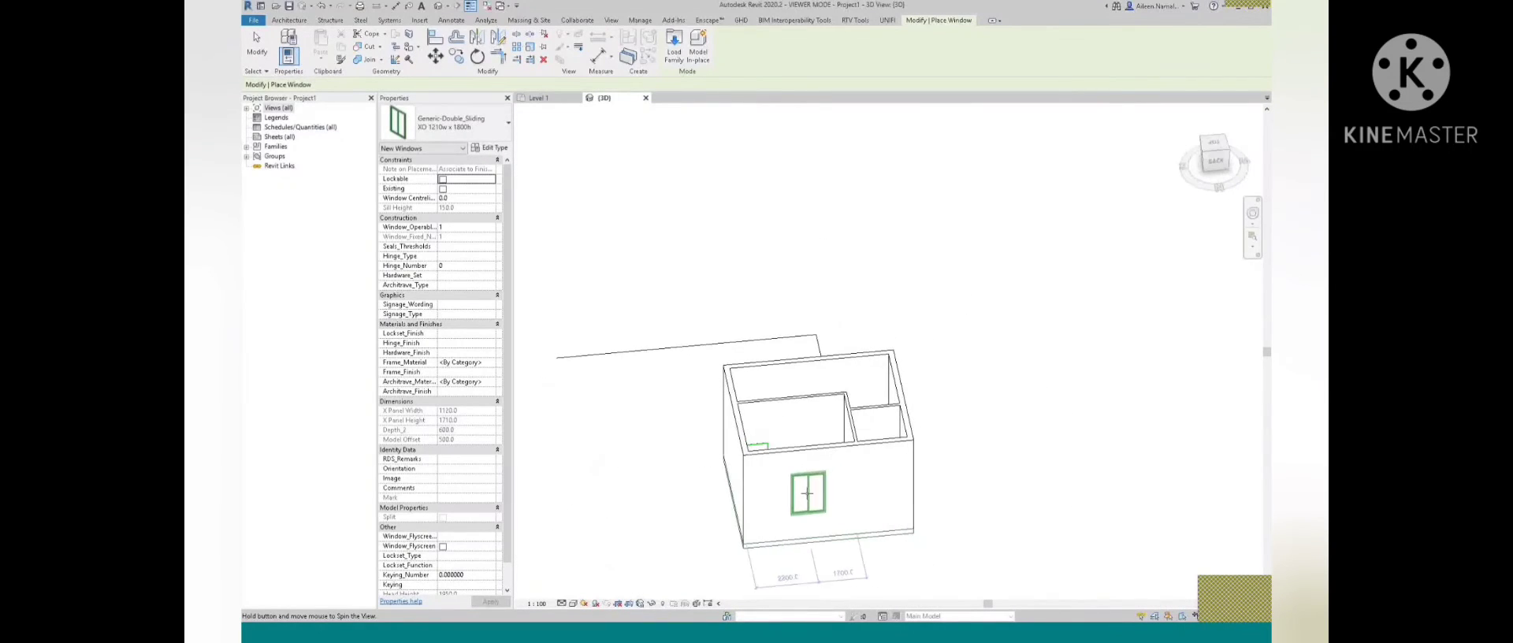
{"action": "middle_click_drag", "start_coordinate": [685, 520], "coordinate": [830, 523], "text": "shift"}
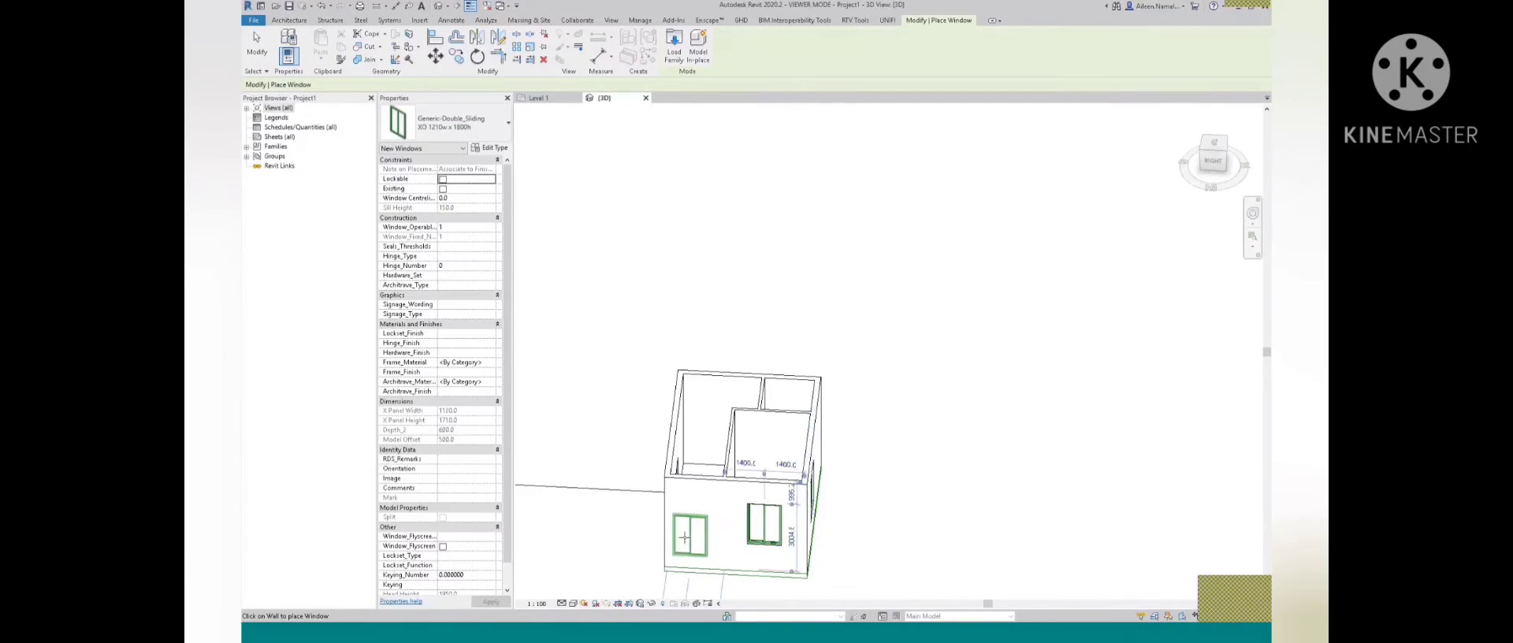
{"action": "middle_click_drag", "start_coordinate": [629, 540], "coordinate": [864, 538], "text": "shift"}
{"action": "middle_click_drag", "start_coordinate": [675, 397], "coordinate": [670, 323]}
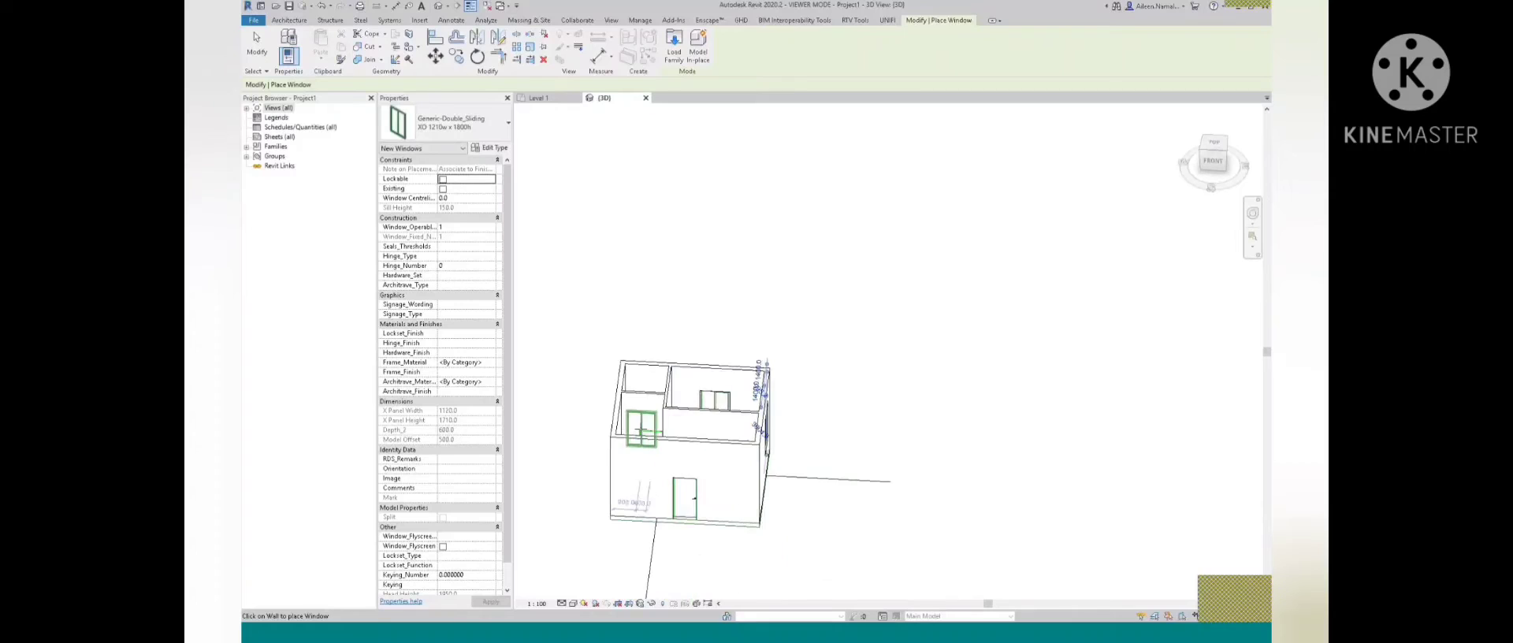
{"action": "left_click", "coordinate": [665, 480]}
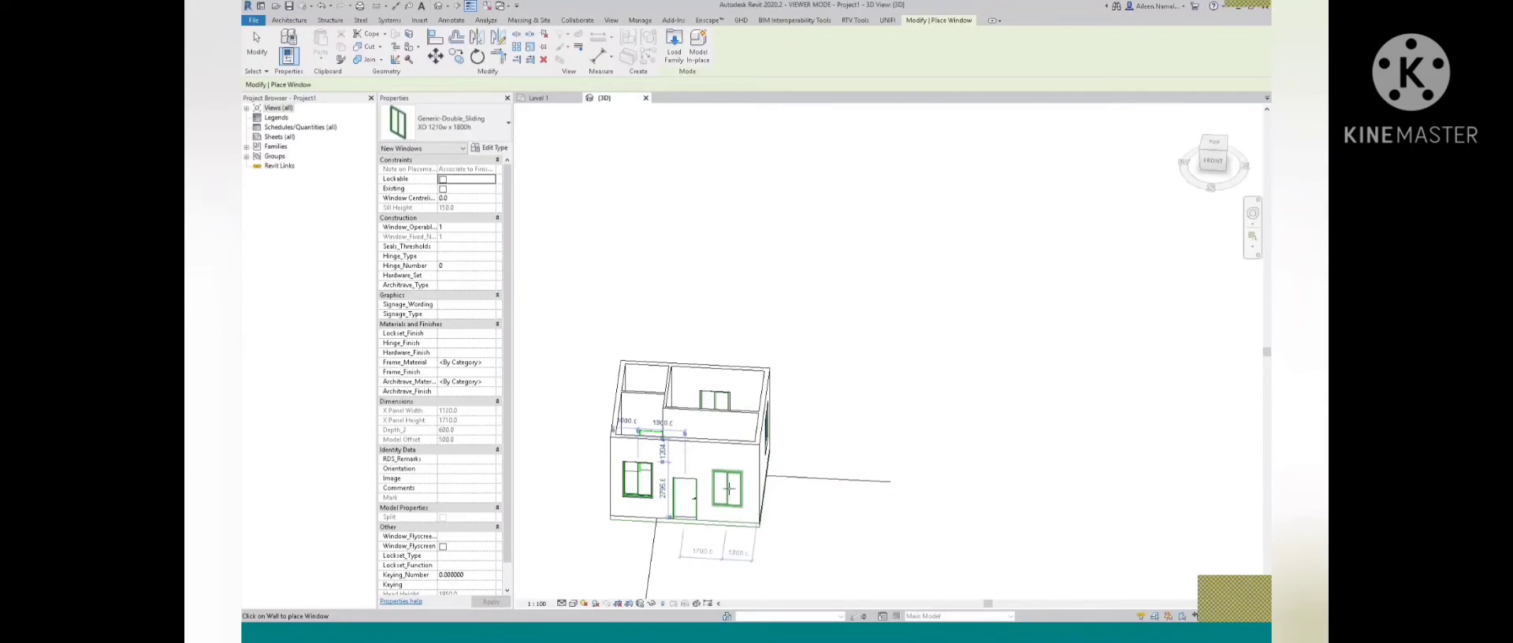
{"action": "left_click", "coordinate": [726, 484]}
{"action": "key", "text": "Escape"}
{"action": "middle_click_drag", "start_coordinate": [979, 355], "coordinate": [916, 384], "text": "shift"}
{"action": "middle_click_drag", "start_coordinate": [788, 527], "coordinate": [842, 357], "text": "shift"}
Orbit the 3D house to inspect the front windows, then switch to the Level 1 floor plan
{"action": "scroll", "coordinate": [813, 428], "scroll_direction": "up", "scroll_amount": 3}
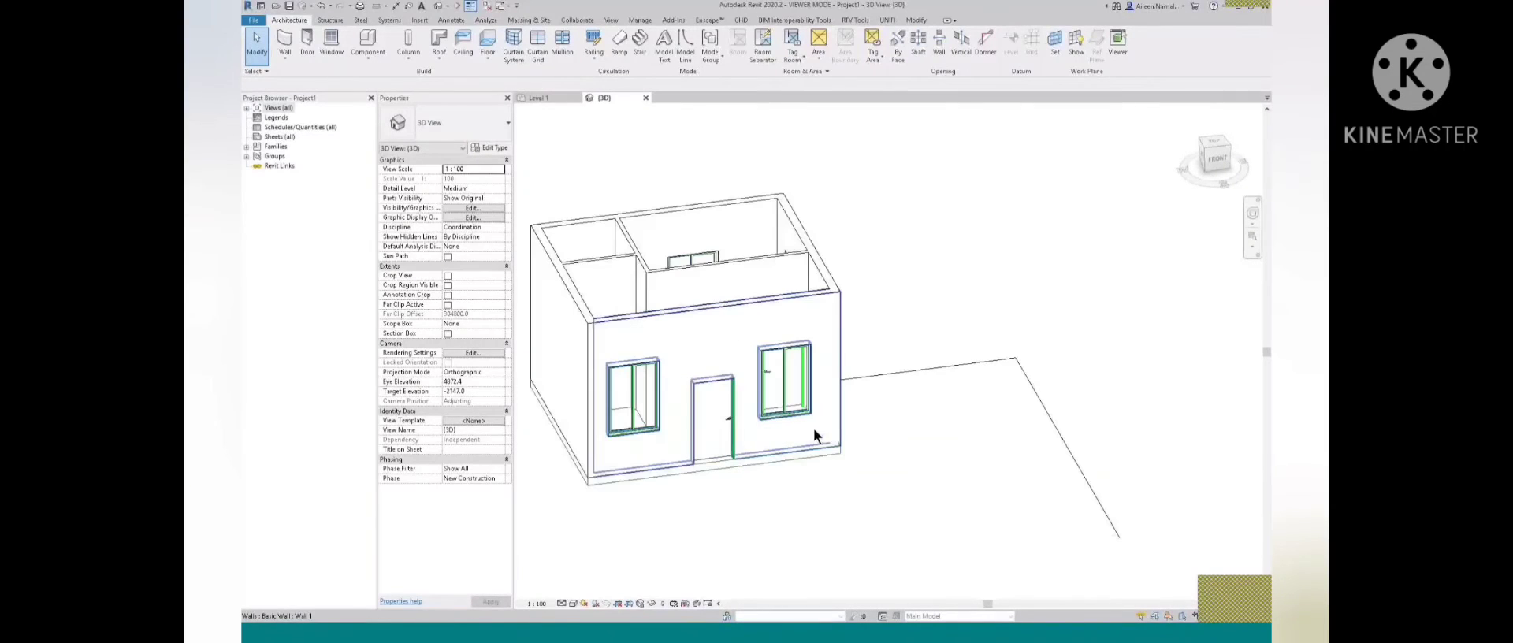
{"action": "middle_click_drag", "start_coordinate": [919, 423], "coordinate": [812, 415], "text": "shift"}
{"action": "left_click", "coordinate": [814, 413]}
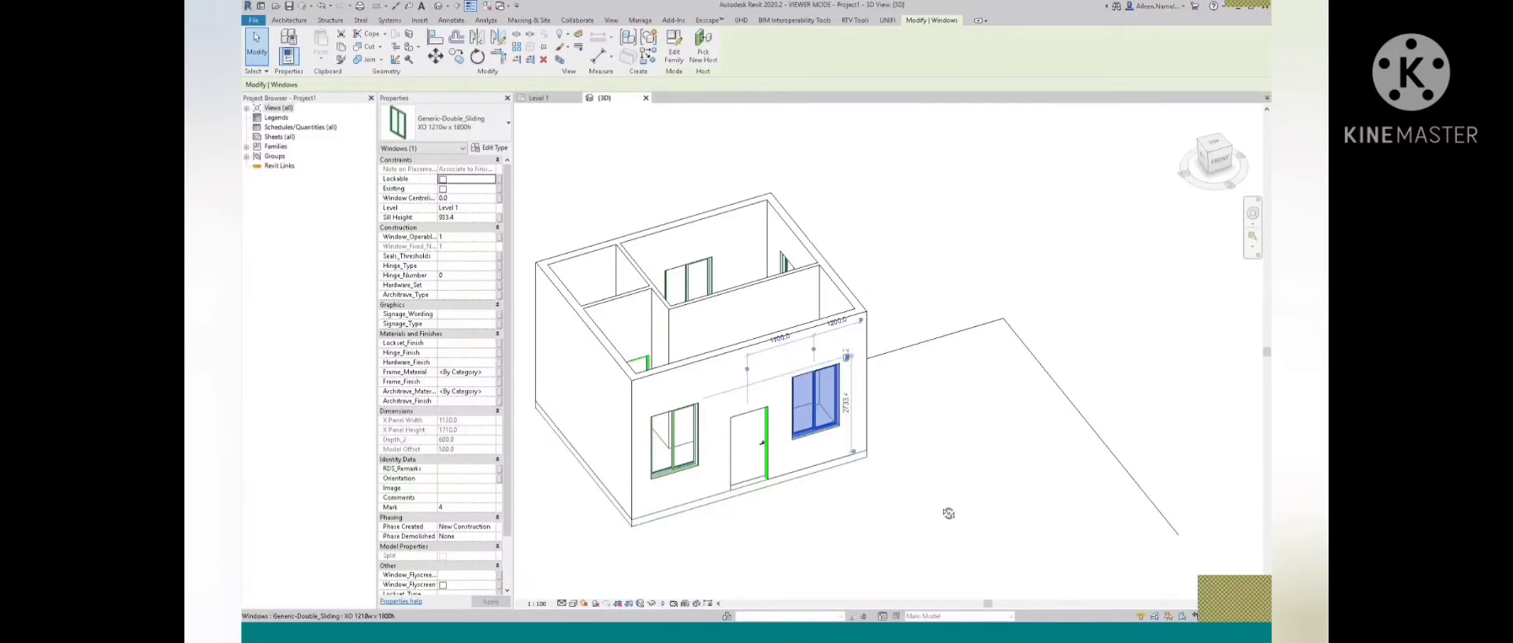
{"action": "middle_click_drag", "start_coordinate": [948, 515], "coordinate": [914, 473], "text": "shift"}
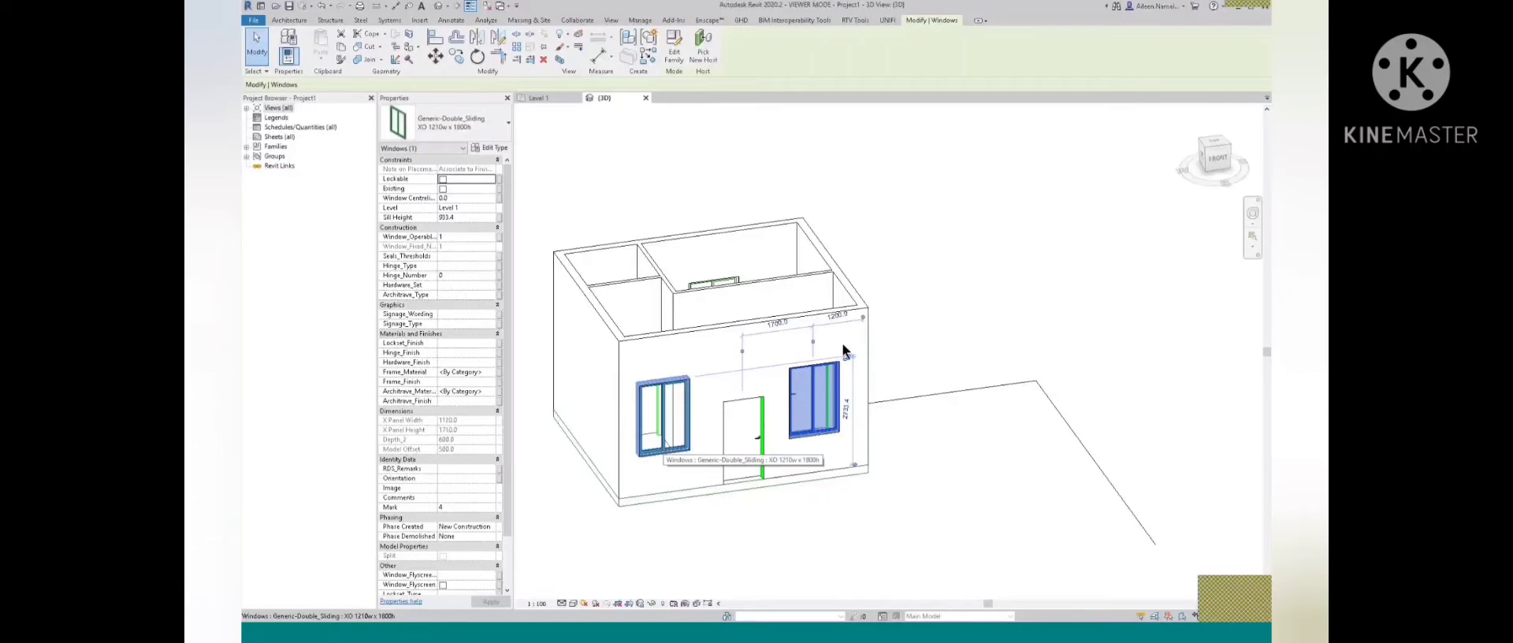
{"action": "left_click", "coordinate": [952, 269]}
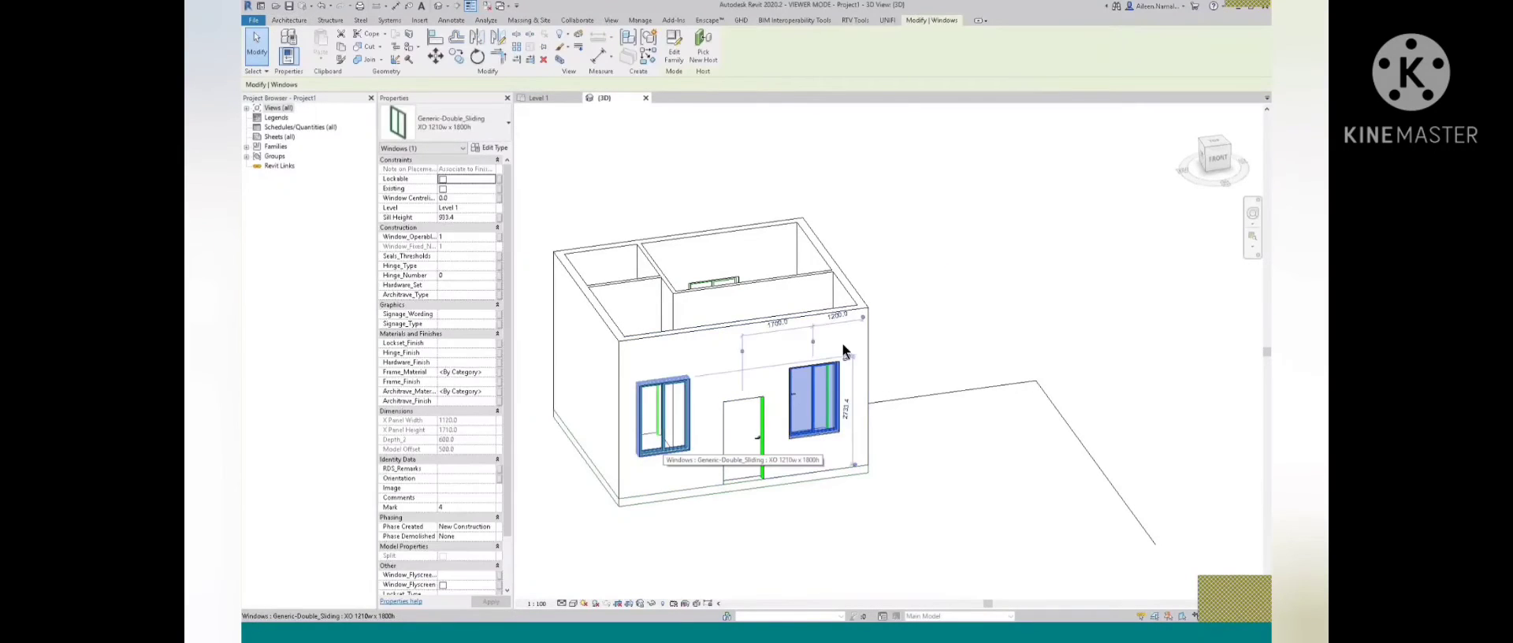
{"action": "left_click", "coordinate": [864, 209]}
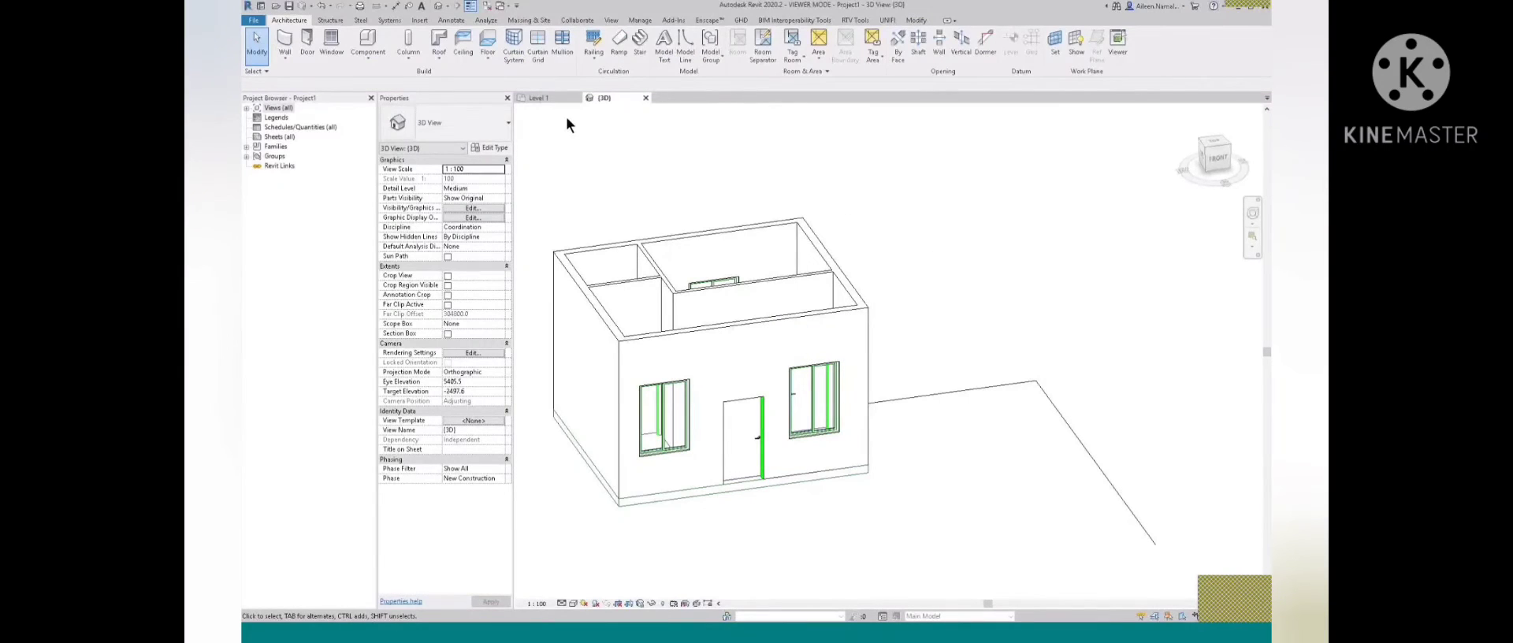
{"action": "left_click", "coordinate": [542, 99]}
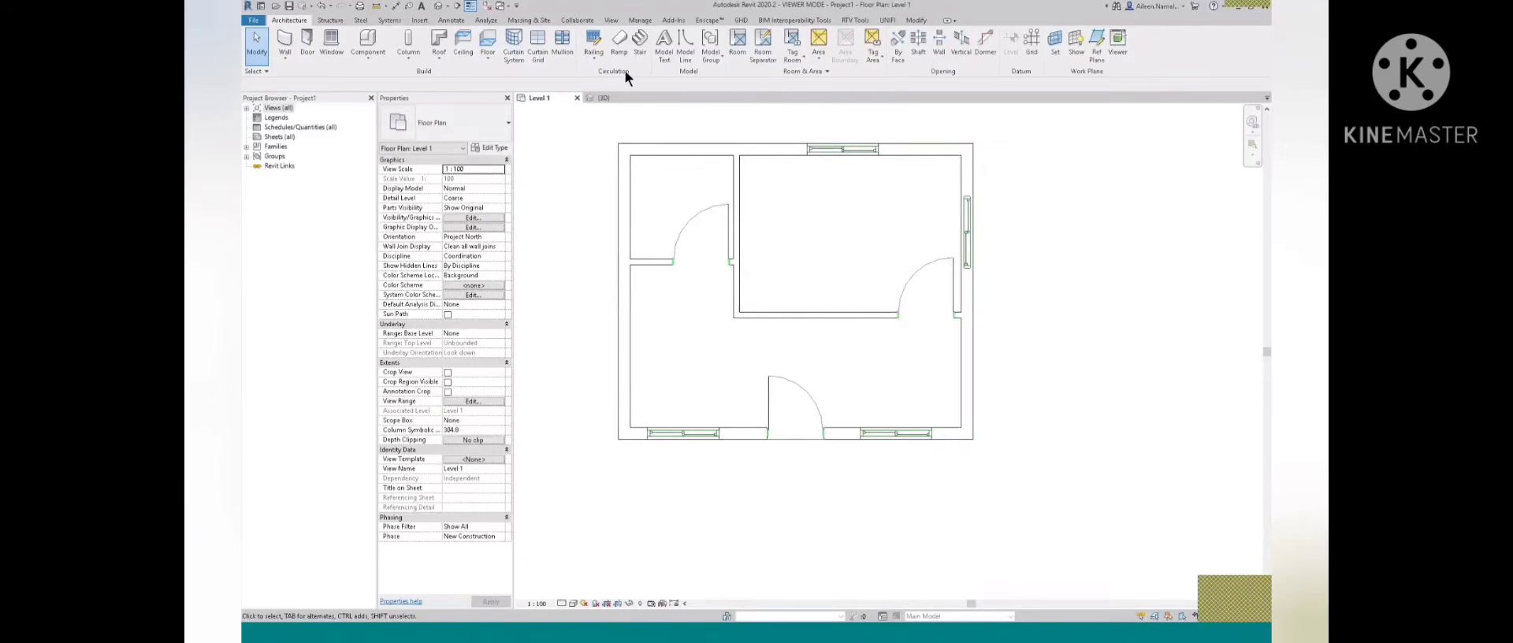
Place an elevation marker below the house's front wall from the View tab
{"action": "left_click", "coordinate": [611, 21]}
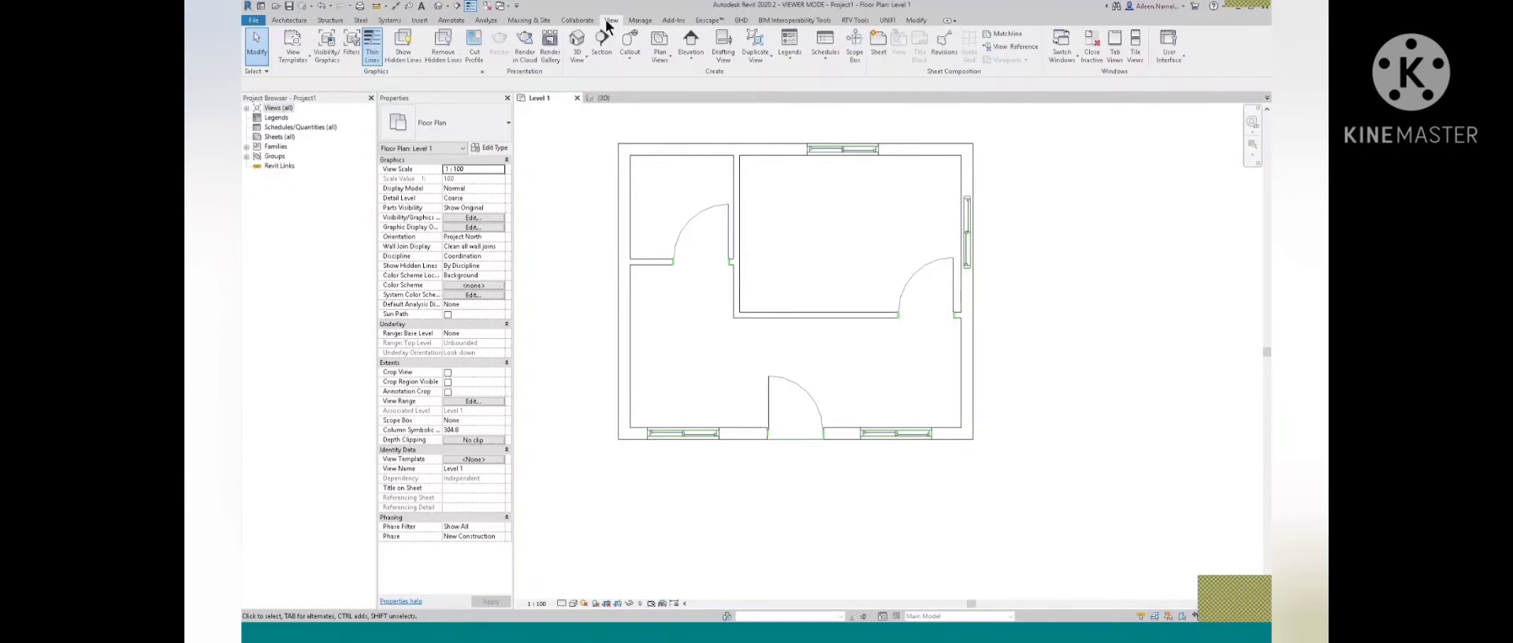
{"action": "left_click", "coordinate": [700, 54]}
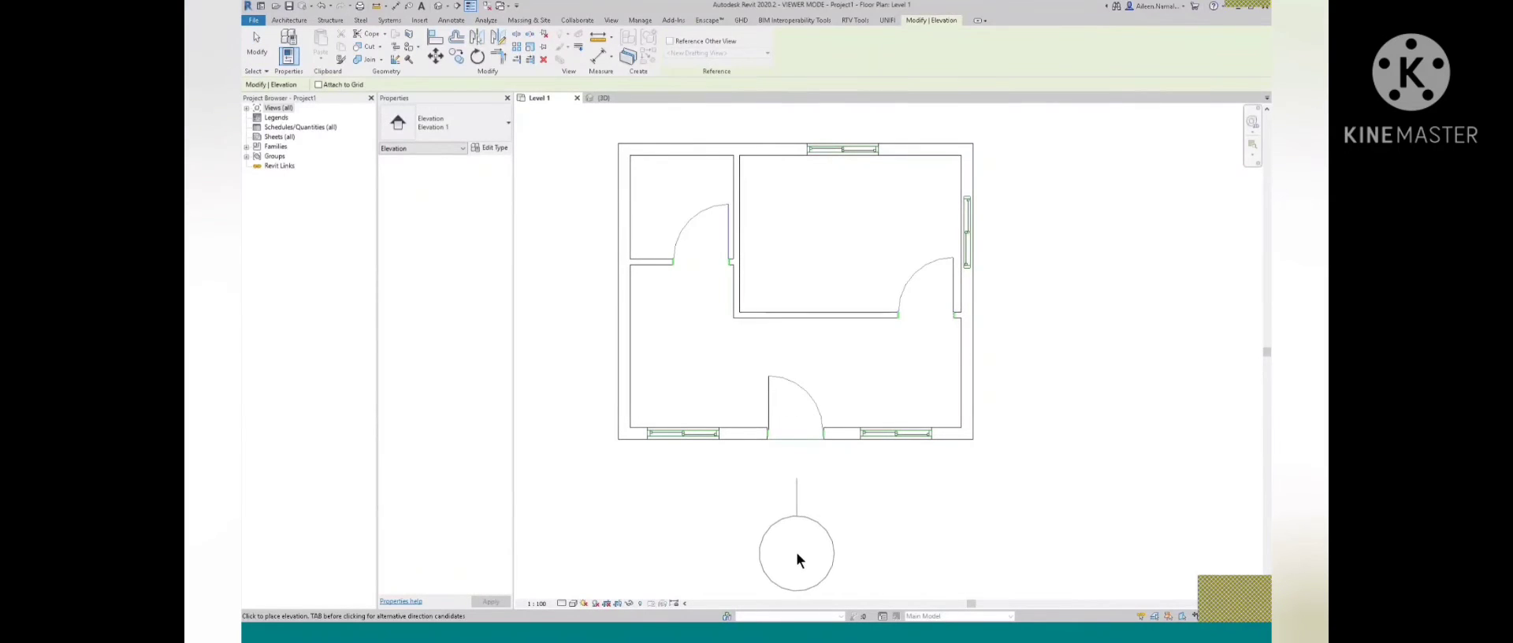
{"action": "left_click", "coordinate": [797, 564]}
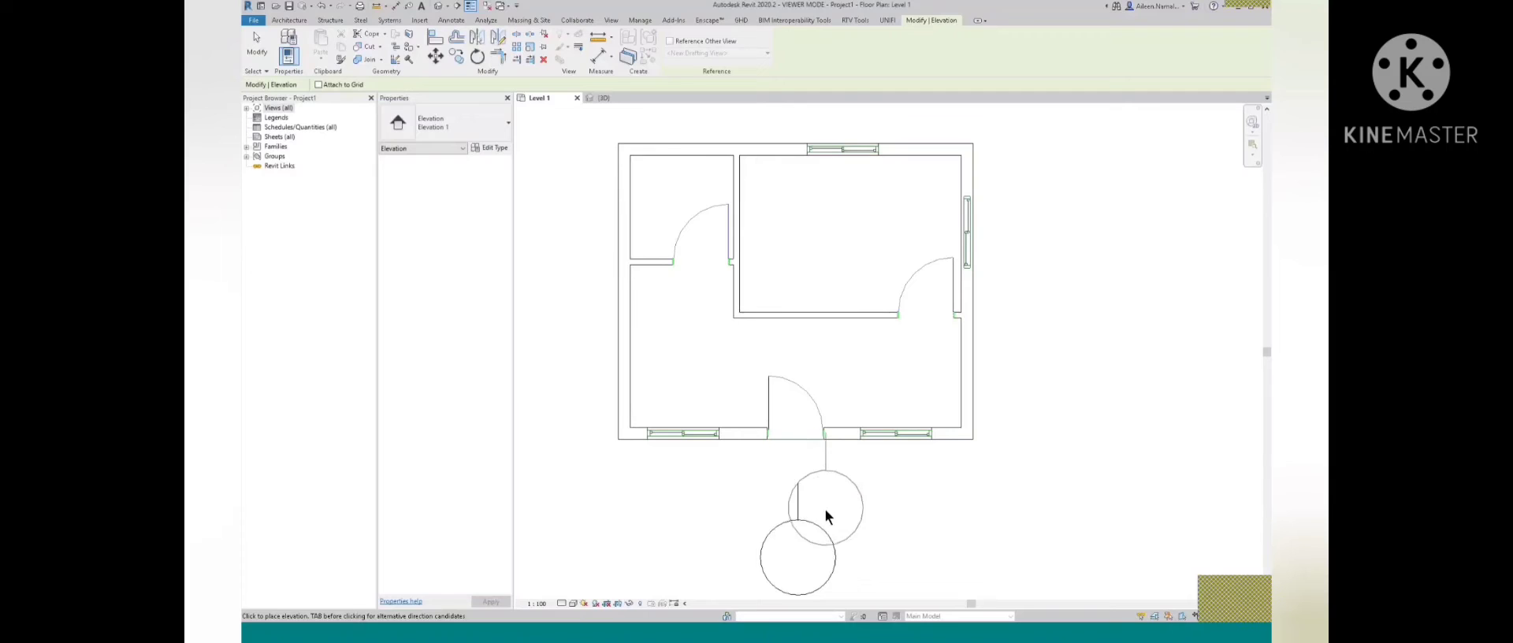
{"action": "key", "text": "Escape"}
{"action": "key", "text": "Escape"}
Select Elevation 1 - a and drag its crop boundary down toward the front wall
{"action": "left_click", "coordinate": [798, 495]}
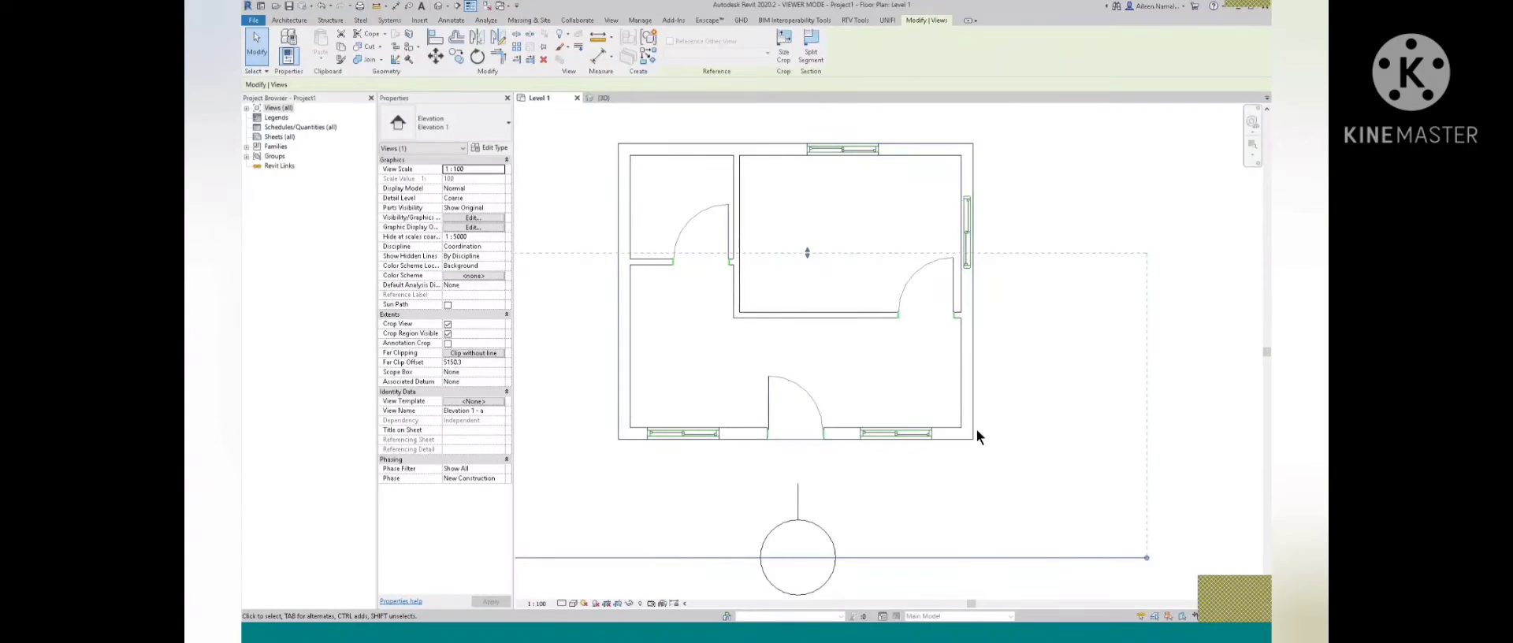
{"action": "left_click_drag", "start_coordinate": [806, 253], "coordinate": [810, 428]}
{"action": "scroll", "coordinate": [846, 413], "scroll_direction": "down", "scroll_amount": 1}
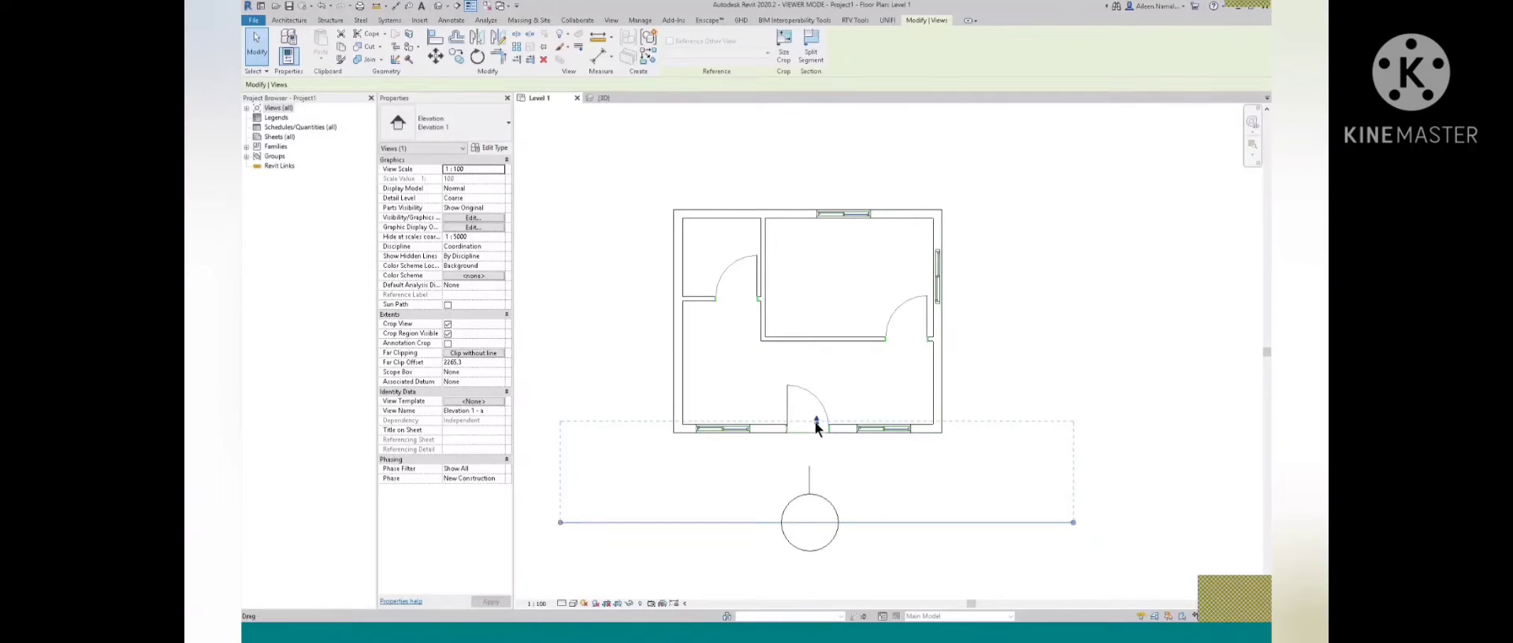
{"action": "left_click_drag", "start_coordinate": [815, 421], "coordinate": [817, 424]}
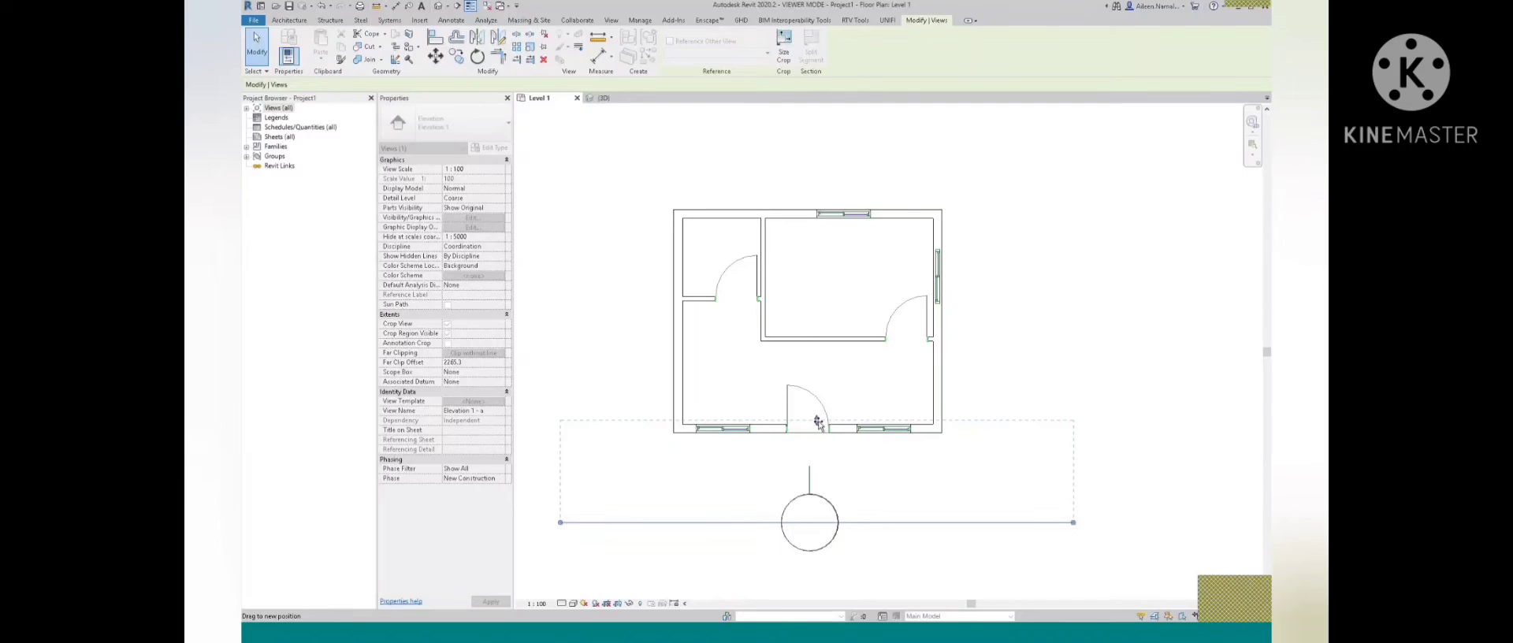
{"action": "left_click_drag", "start_coordinate": [818, 423], "coordinate": [818, 412]}
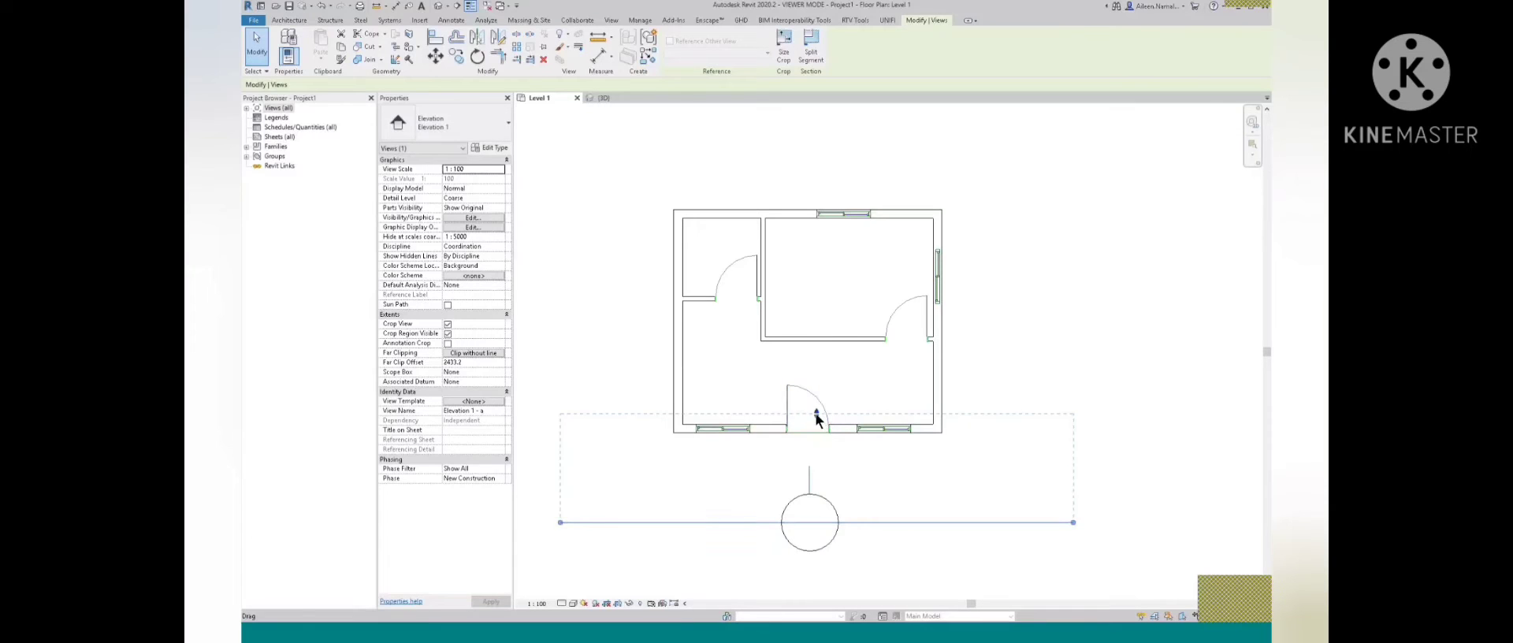
{"action": "left_click_drag", "start_coordinate": [816, 412], "coordinate": [818, 420]}
Check the elevation's context menu options, dismiss them, and reselect the elevation marker
{"action": "right_click", "coordinate": [859, 520]}
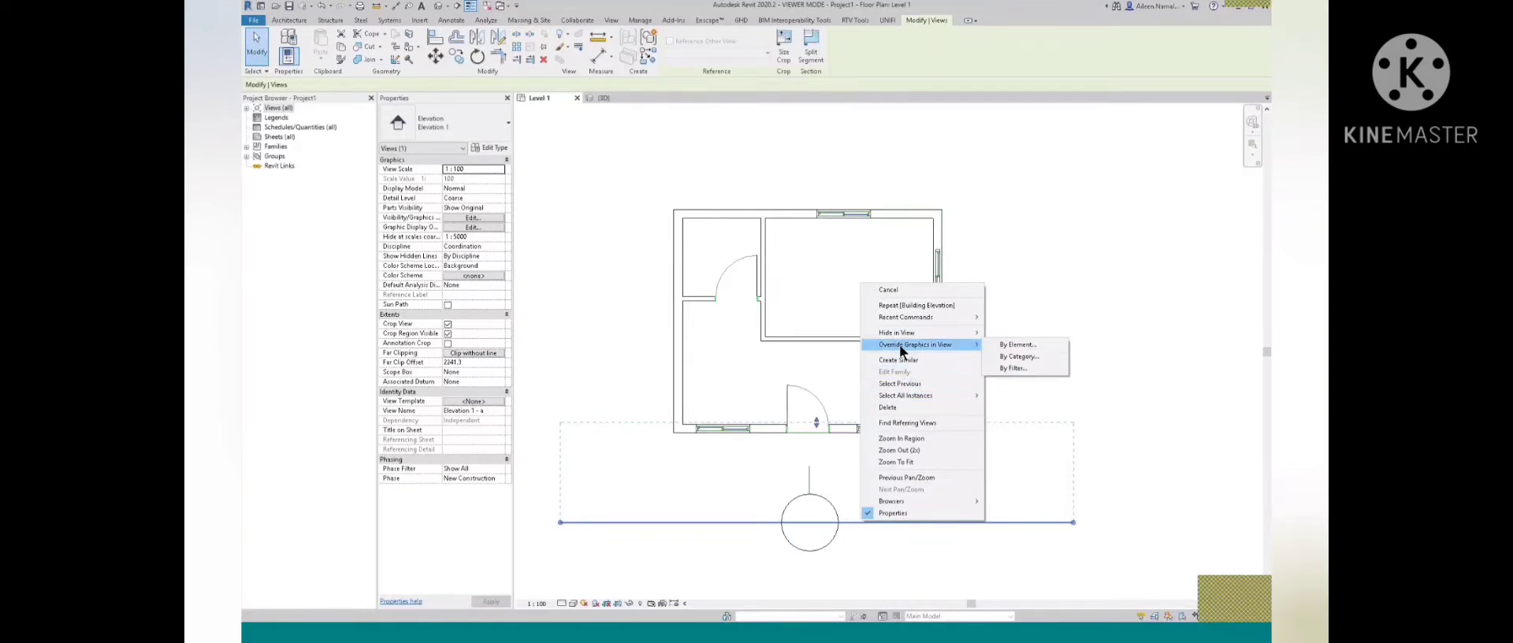
{"action": "key", "text": "Escape"}
{"action": "left_click_drag", "start_coordinate": [817, 422], "coordinate": [817, 422]}
{"action": "right_click", "coordinate": [866, 524]}
{"action": "key", "text": "Escape"}
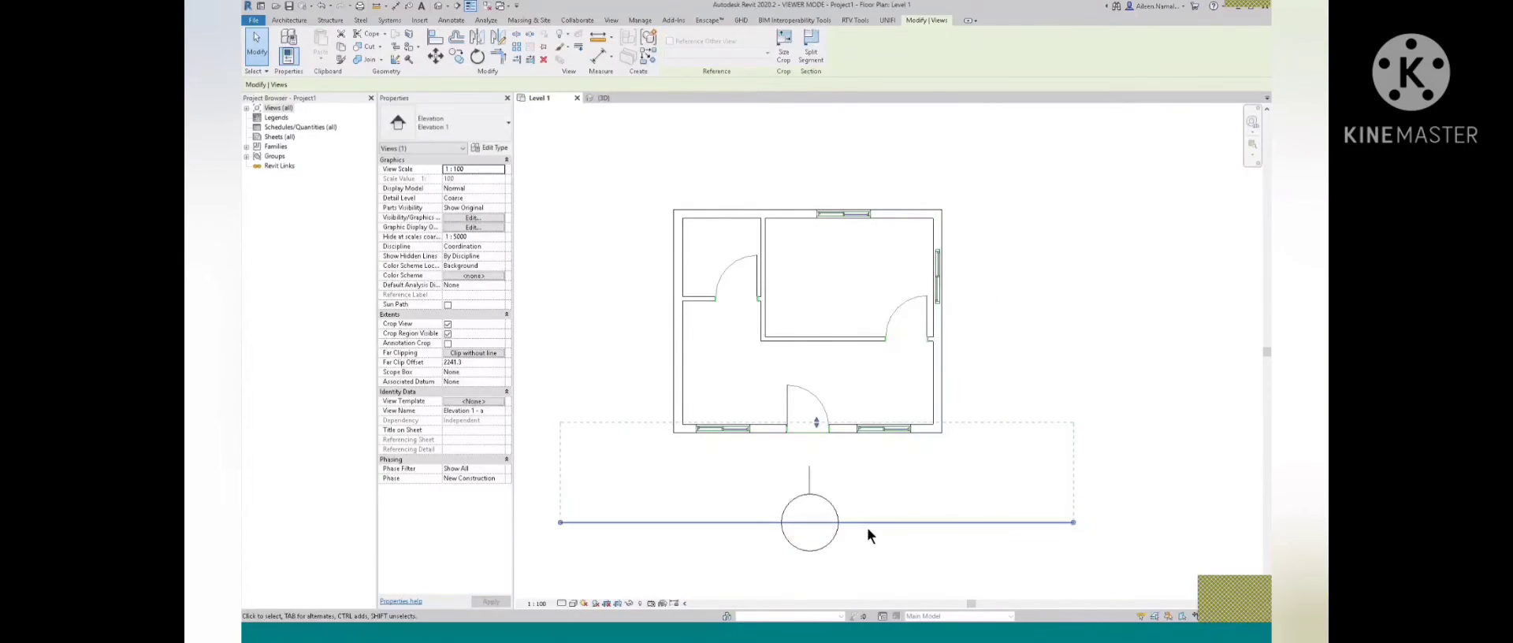
{"action": "right_click", "coordinate": [868, 521]}
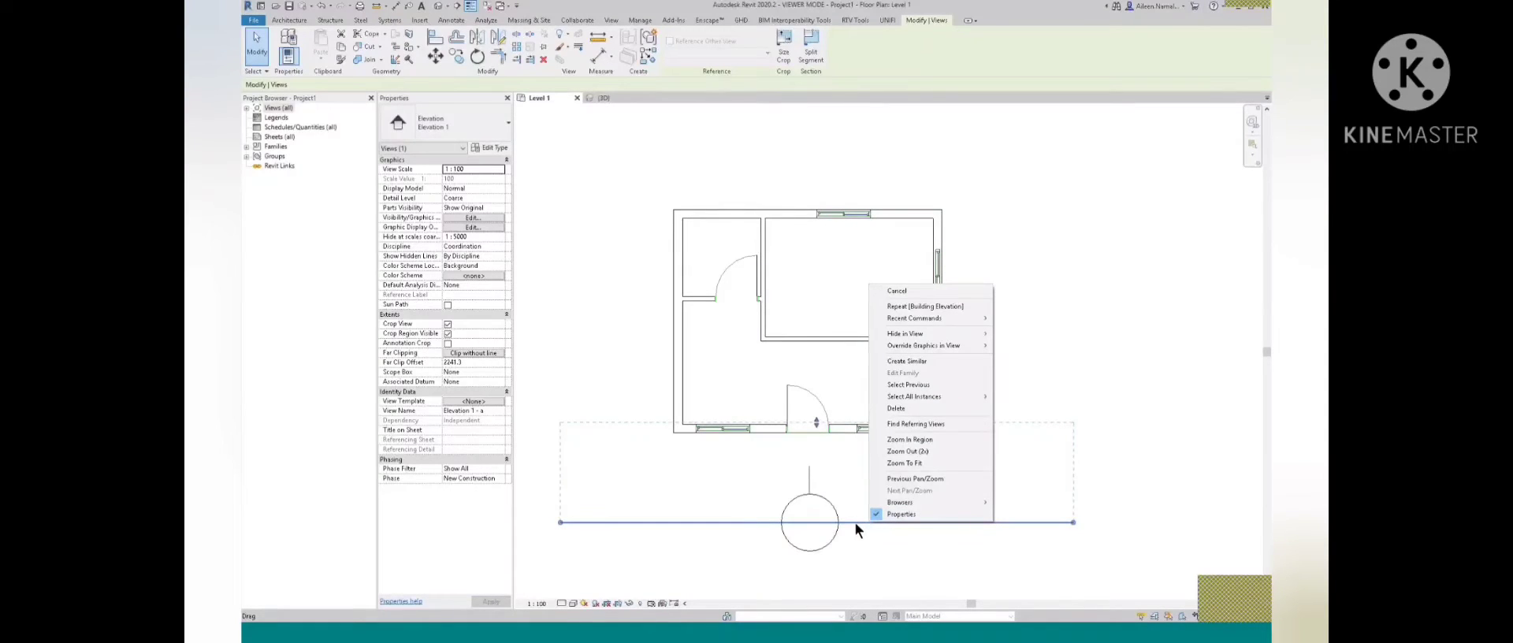
{"action": "key", "text": "Escape"}
{"action": "right_click", "coordinate": [868, 521]}
{"action": "key", "text": "Escape"}
{"action": "key", "text": "Escape"}
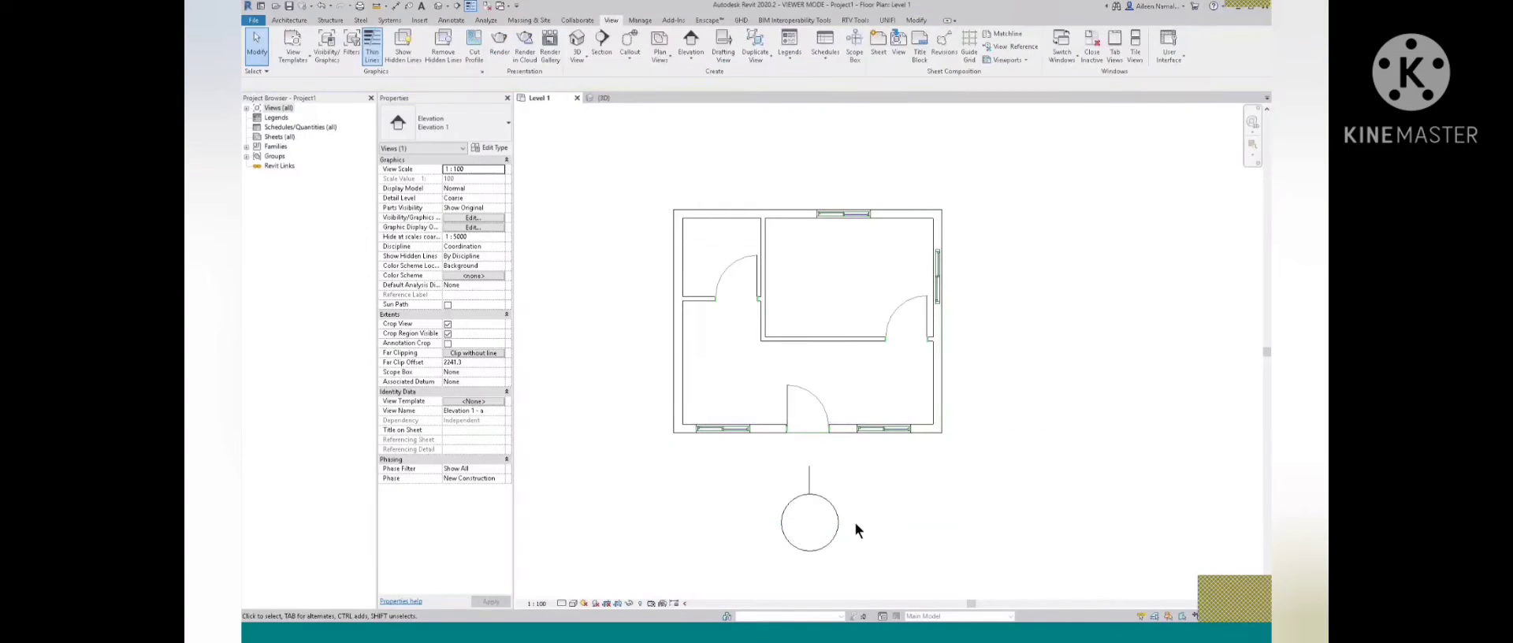
{"action": "left_click", "coordinate": [831, 511]}
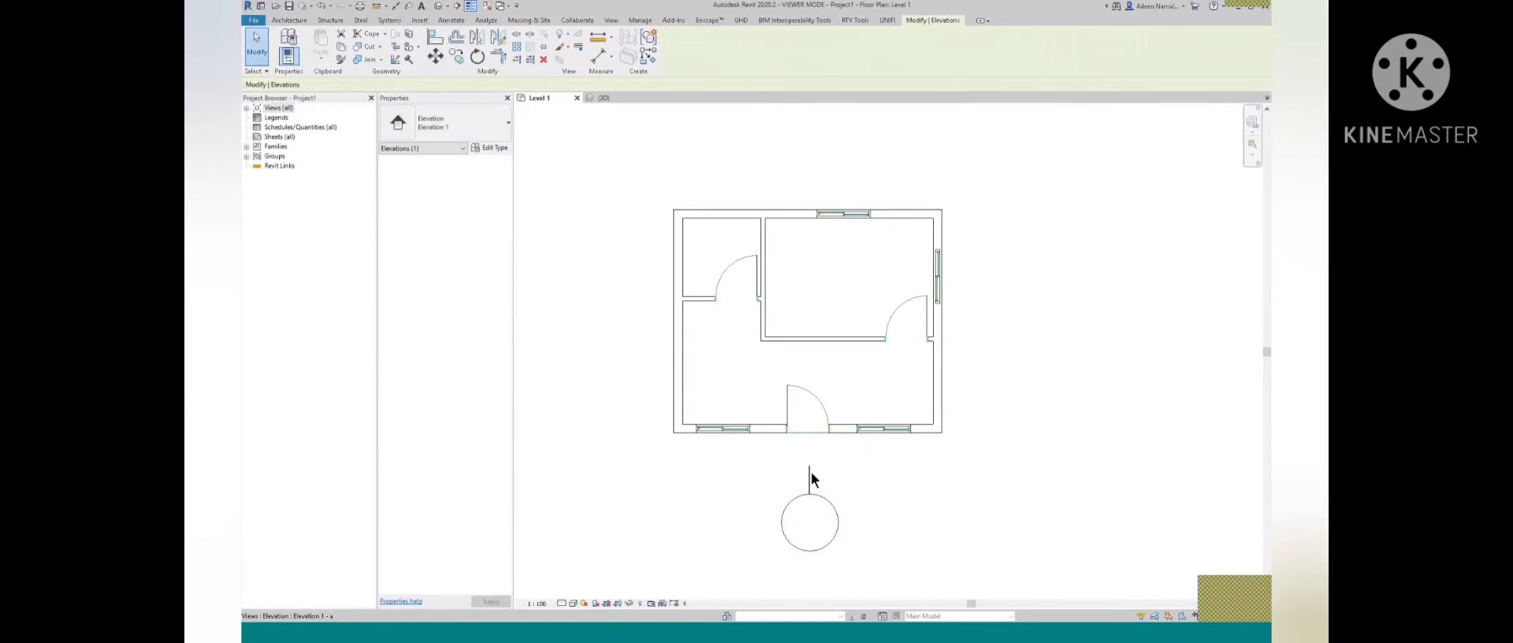
Open Elevation 1 - a, raise its crop region's top edge, and zoom onto the front facade
{"action": "double_click", "coordinate": [810, 473]}
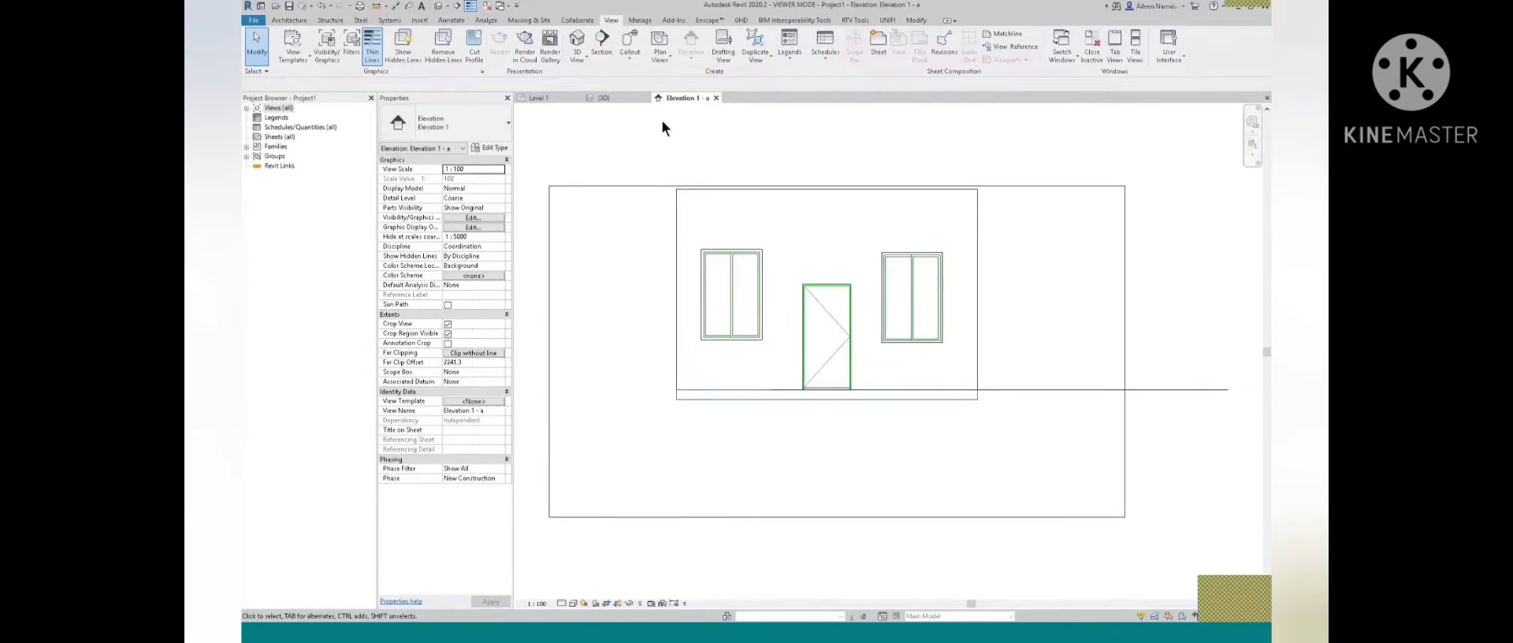
{"action": "left_click", "coordinate": [803, 517]}
{"action": "scroll", "coordinate": [800, 531], "scroll_direction": "down", "scroll_amount": 1}
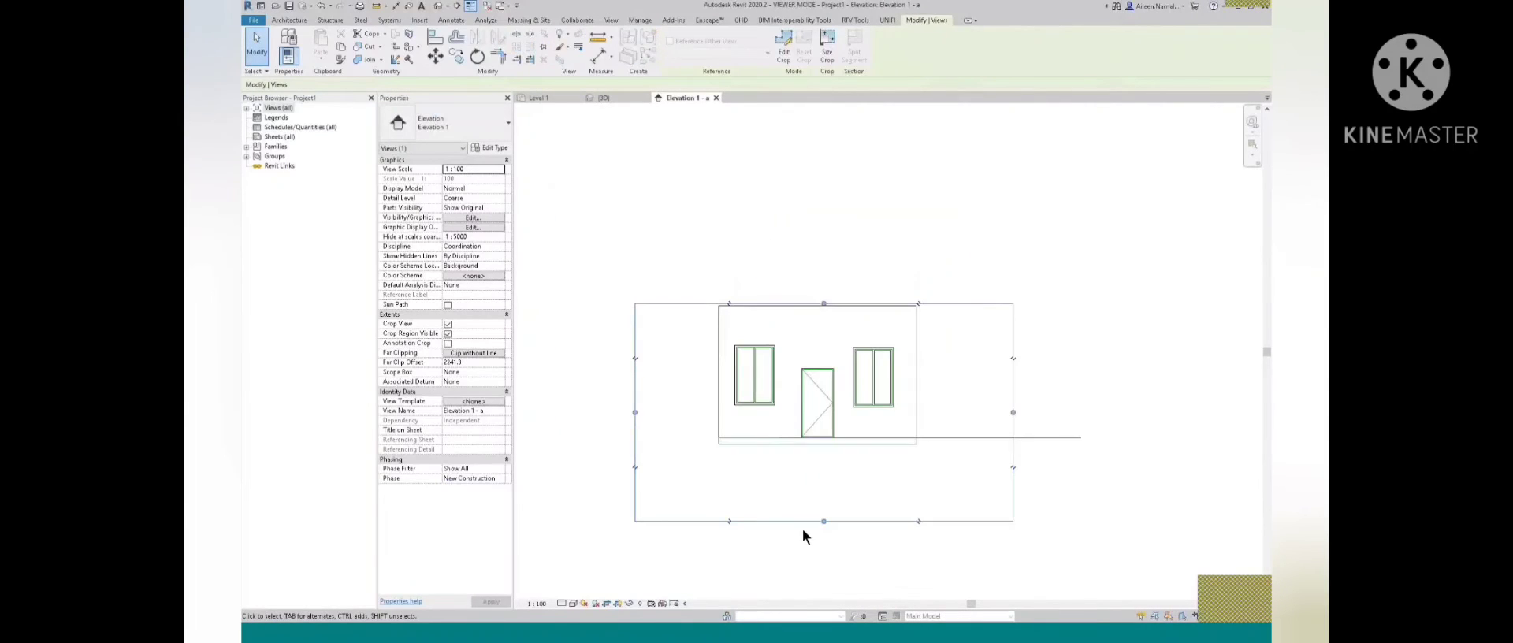
{"action": "key", "text": "s"}
{"action": "key", "text": "l"}
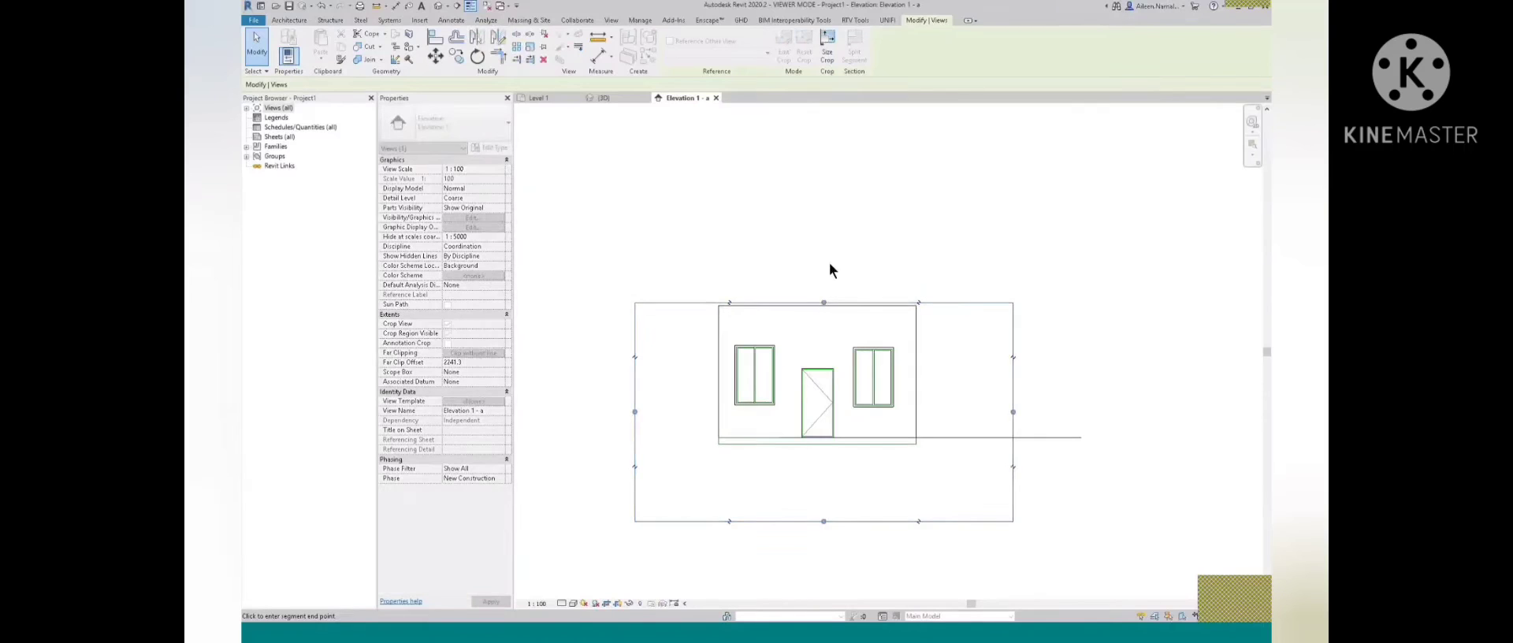
{"action": "left_click_drag", "start_coordinate": [828, 262], "coordinate": [833, 219]}
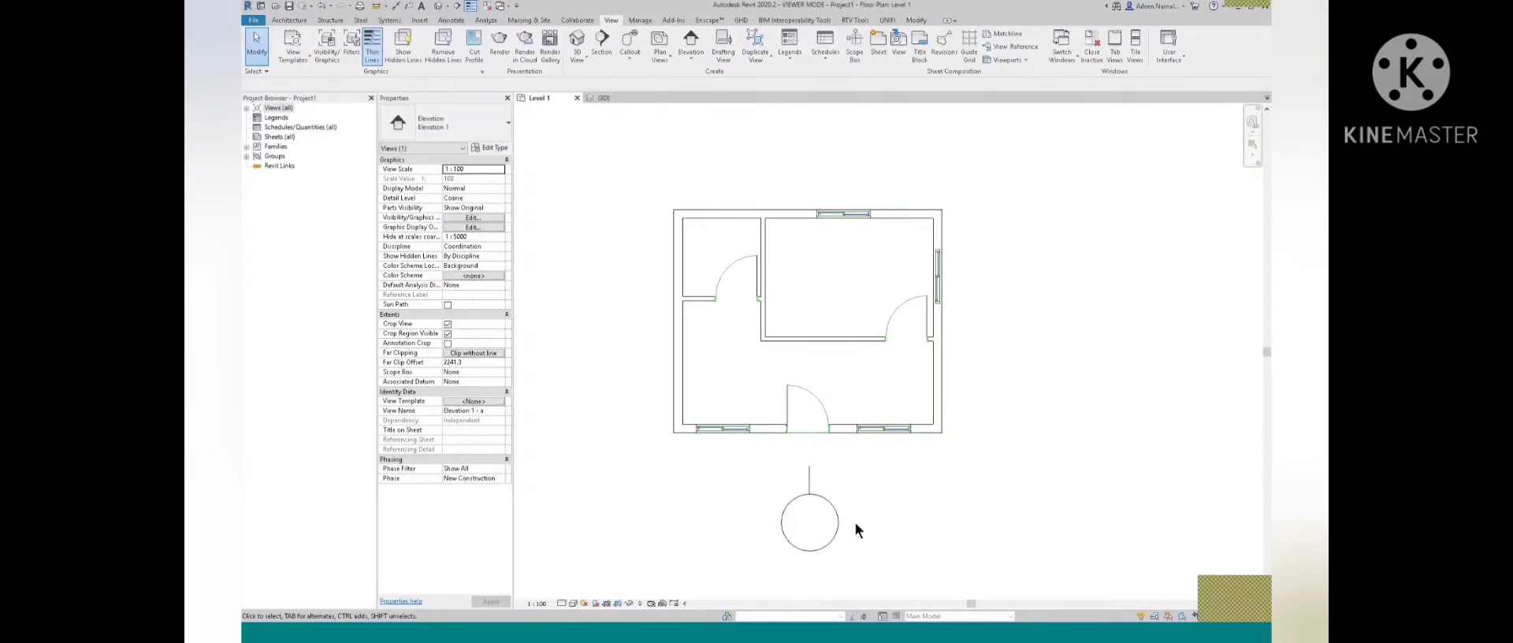
{"action": "double_click", "coordinate": [854, 523]}
{"action": "scroll", "coordinate": [875, 335], "scroll_direction": "up", "scroll_amount": 2}
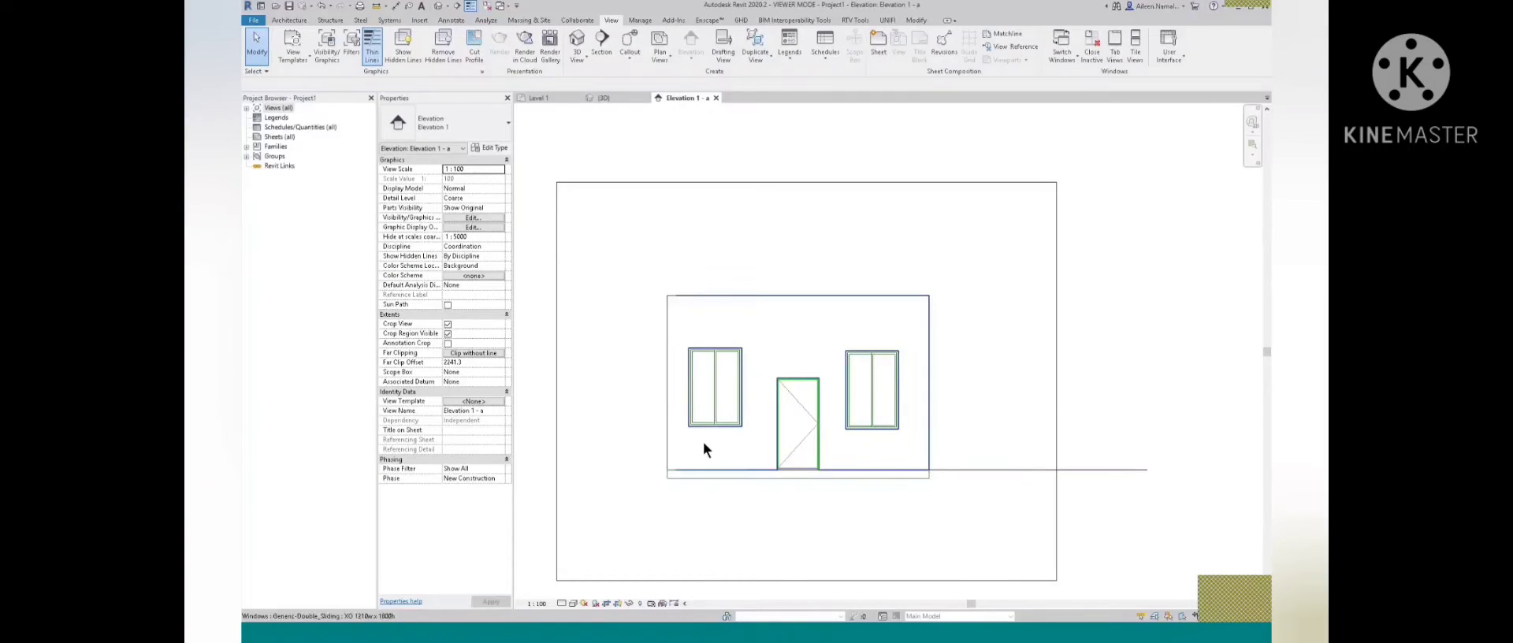
{"action": "scroll", "coordinate": [868, 436], "scroll_direction": "up", "scroll_amount": 1}
Enter 900.0 as the Sill Height of the right-hand sliding window on the front elevation
{"action": "left_click", "coordinate": [877, 375]}
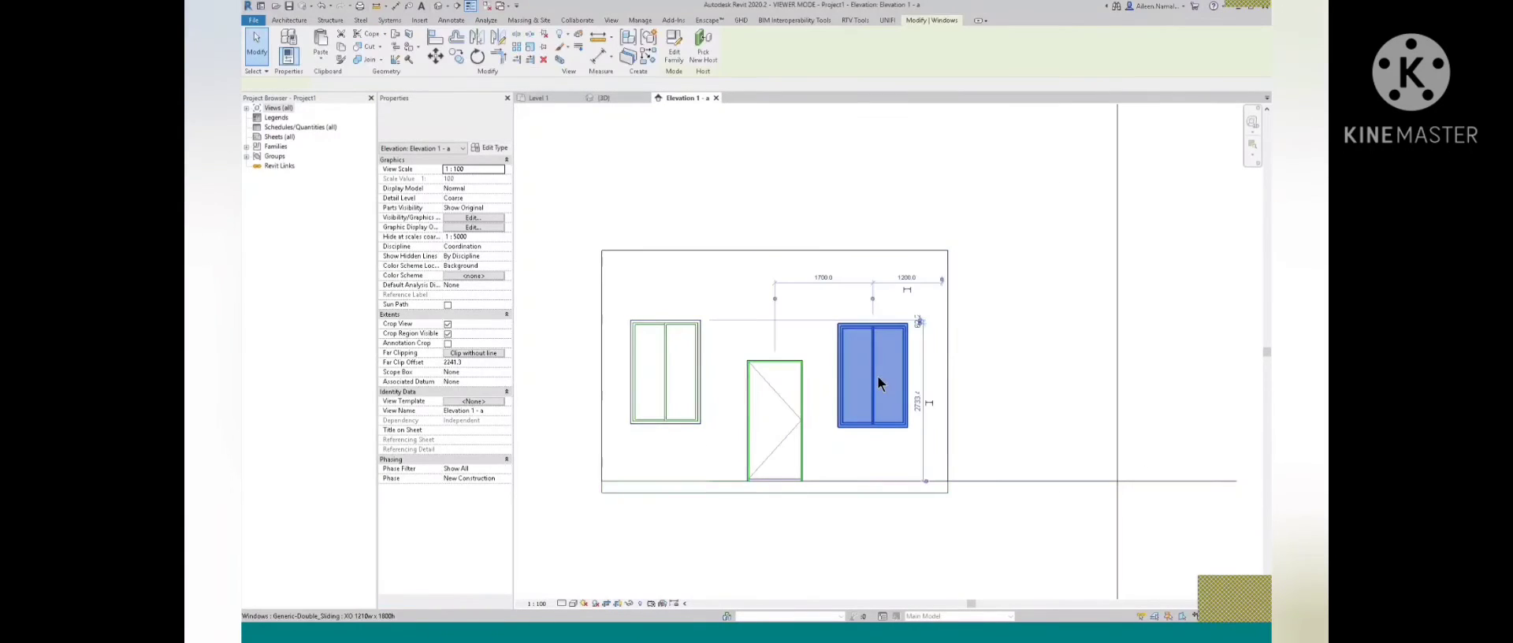
{"action": "scroll", "coordinate": [870, 479], "scroll_direction": "up", "scroll_amount": 1}
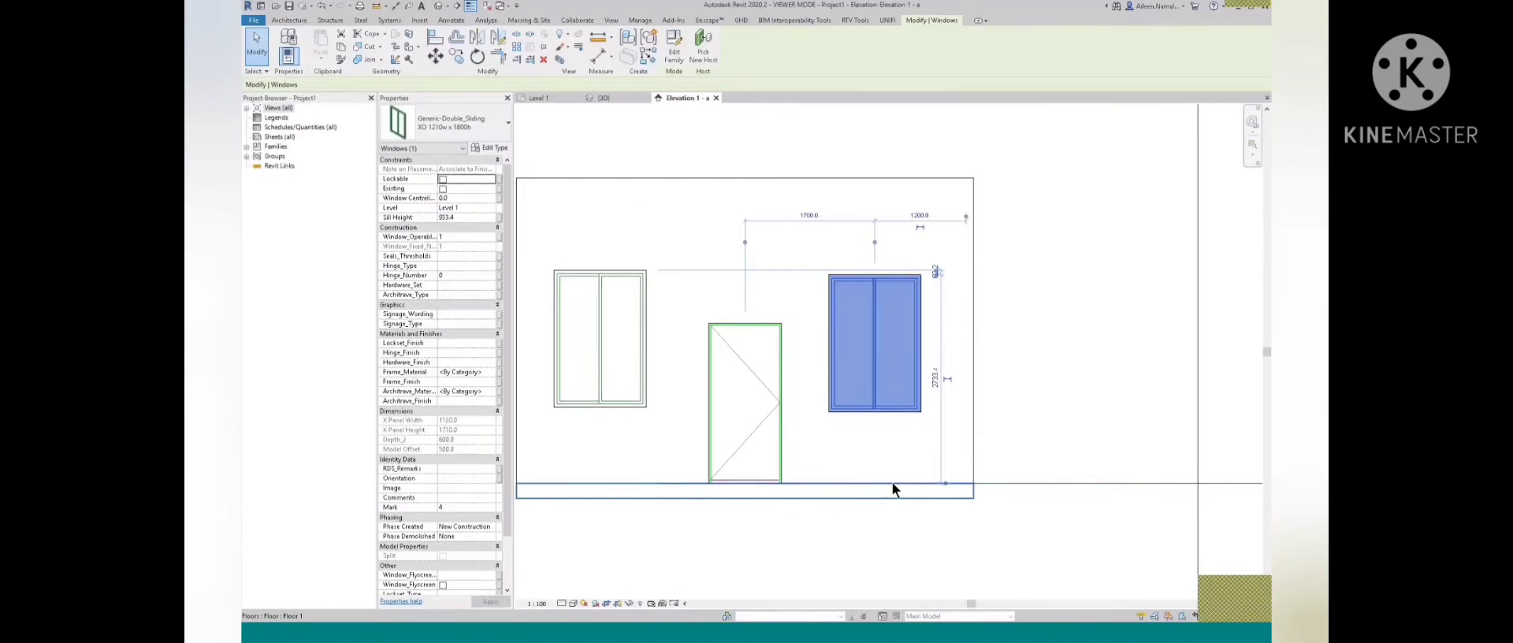
{"action": "left_click", "coordinate": [470, 217]}
{"action": "type", "text": "900.0"}
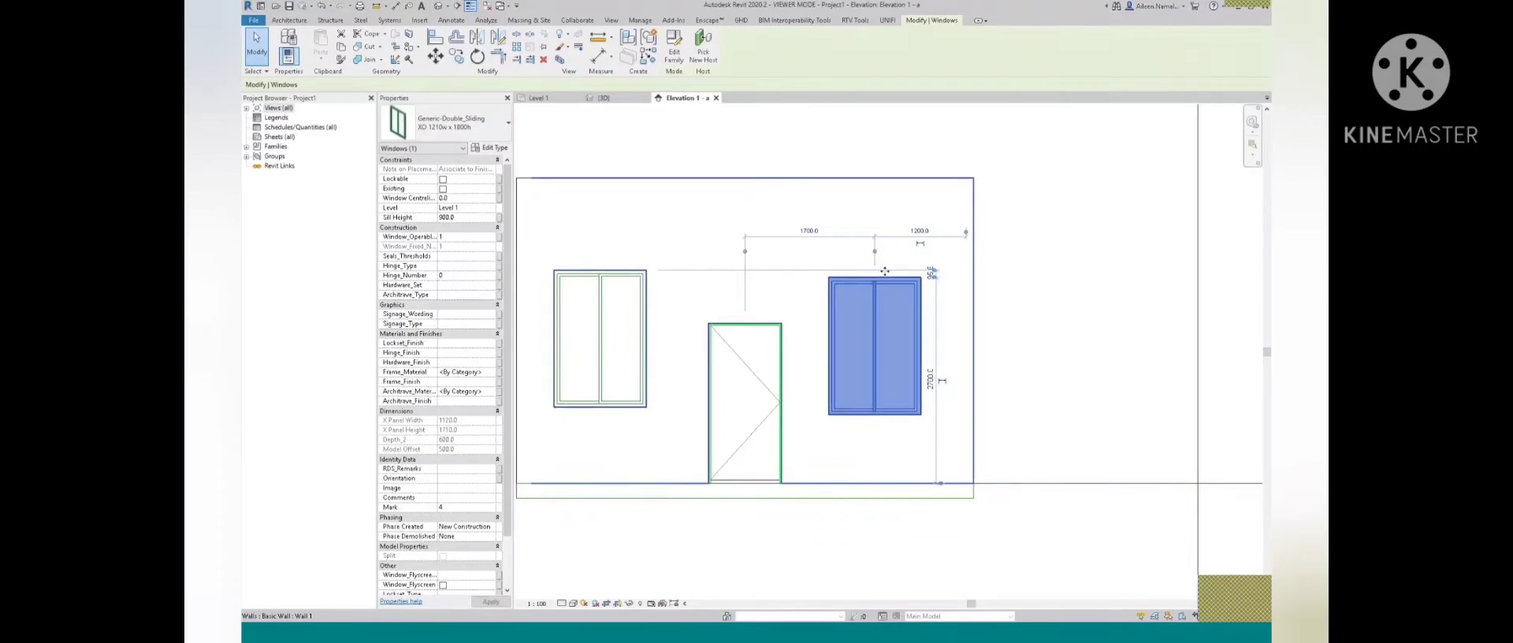
{"action": "left_click", "coordinate": [896, 433]}
Add a 900 aligned dimension from the floor line to the right window's sill
{"action": "key", "text": "d"}
{"action": "key", "text": "i"}
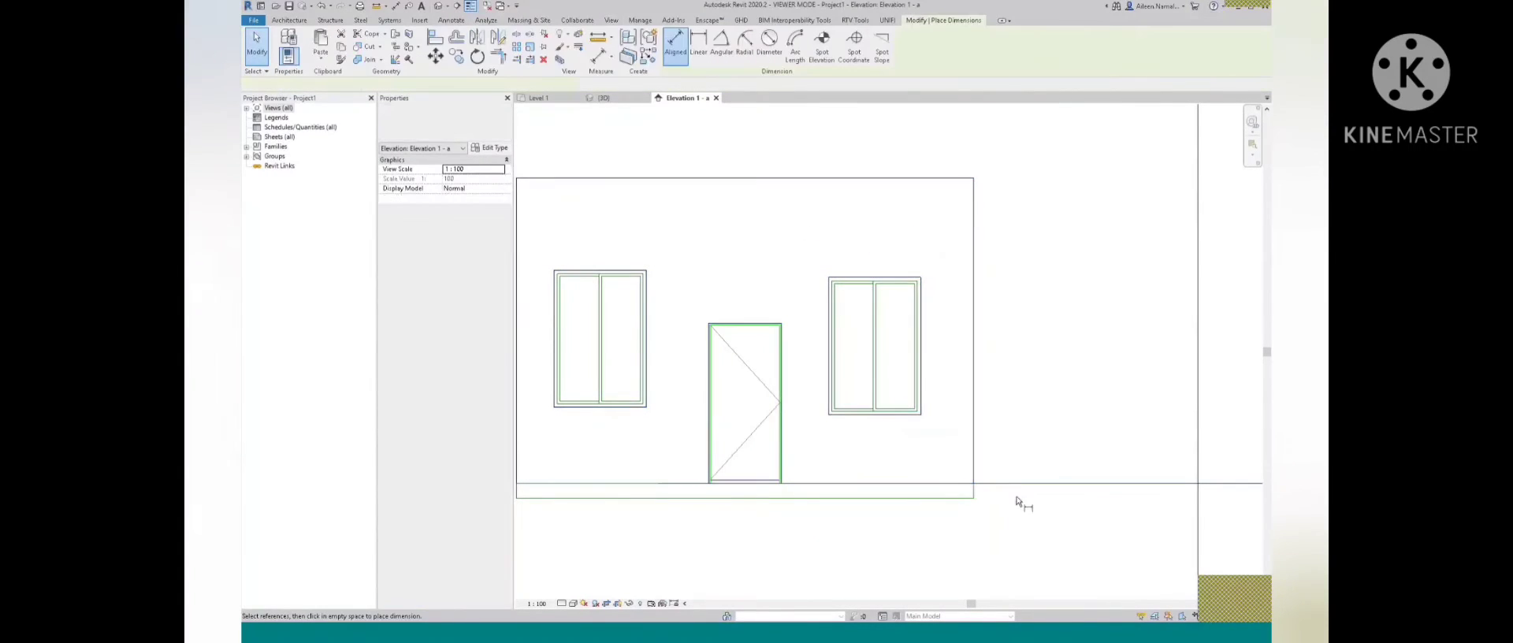
{"action": "left_click", "coordinate": [1007, 489]}
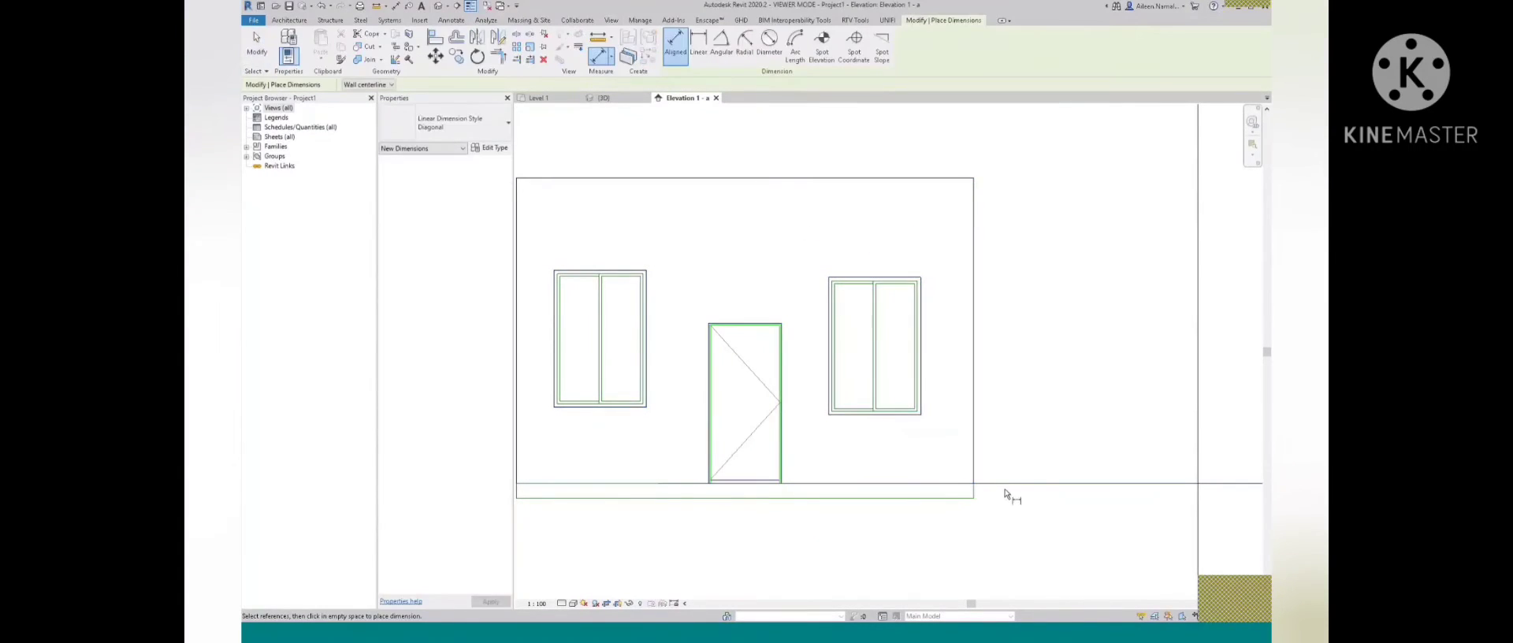
{"action": "left_click", "coordinate": [896, 416]}
{"action": "scroll", "coordinate": [1047, 433], "scroll_direction": "down", "scroll_amount": 2}
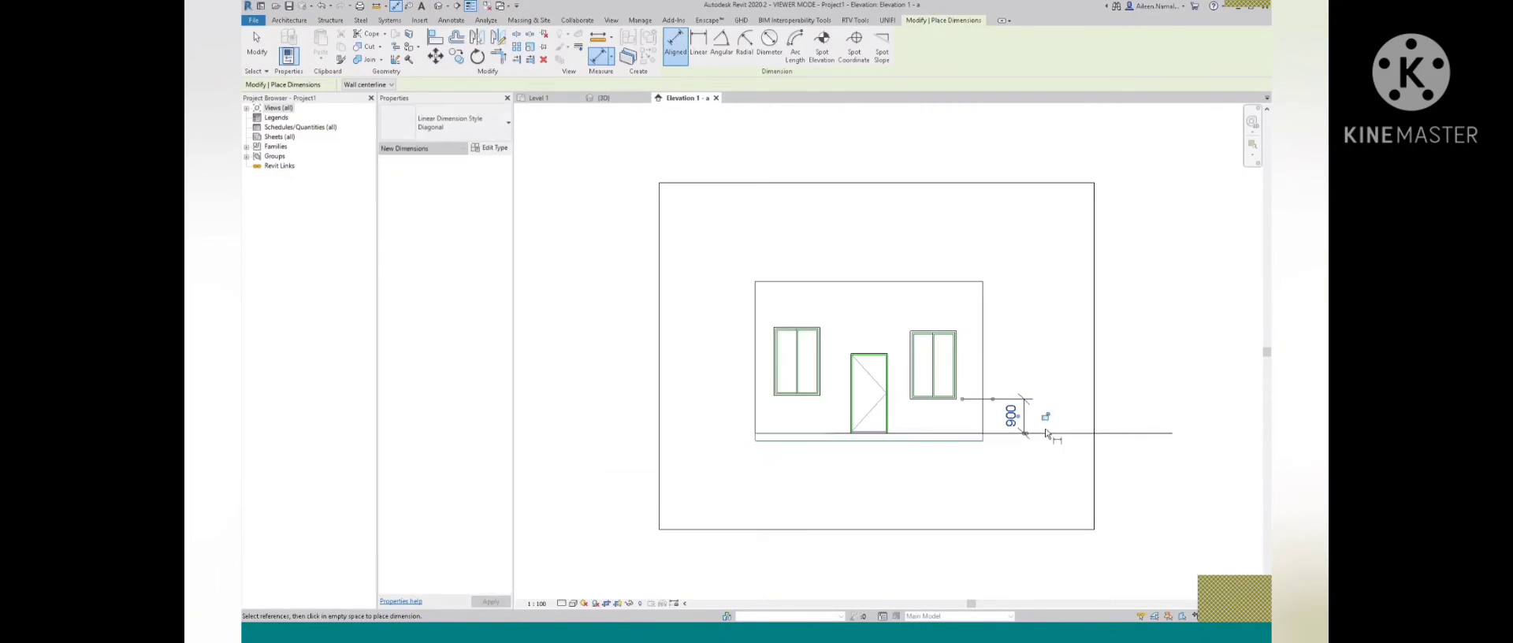
{"action": "left_click", "coordinate": [1048, 433]}
{"action": "key", "text": "Escape"}
{"action": "key", "text": "Escape"}
Extend the Level 1 level line further to the left
{"action": "left_click", "coordinate": [818, 433]}
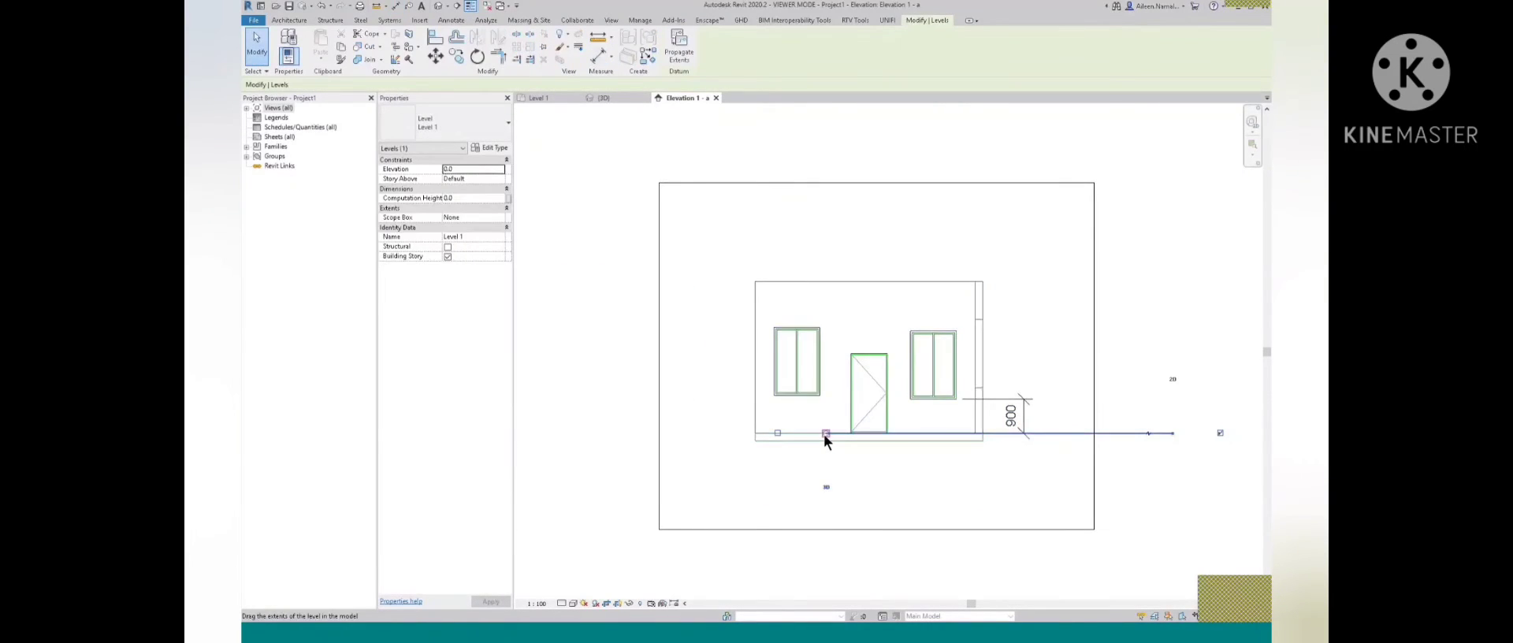
{"action": "left_click_drag", "start_coordinate": [824, 433], "coordinate": [704, 441]}
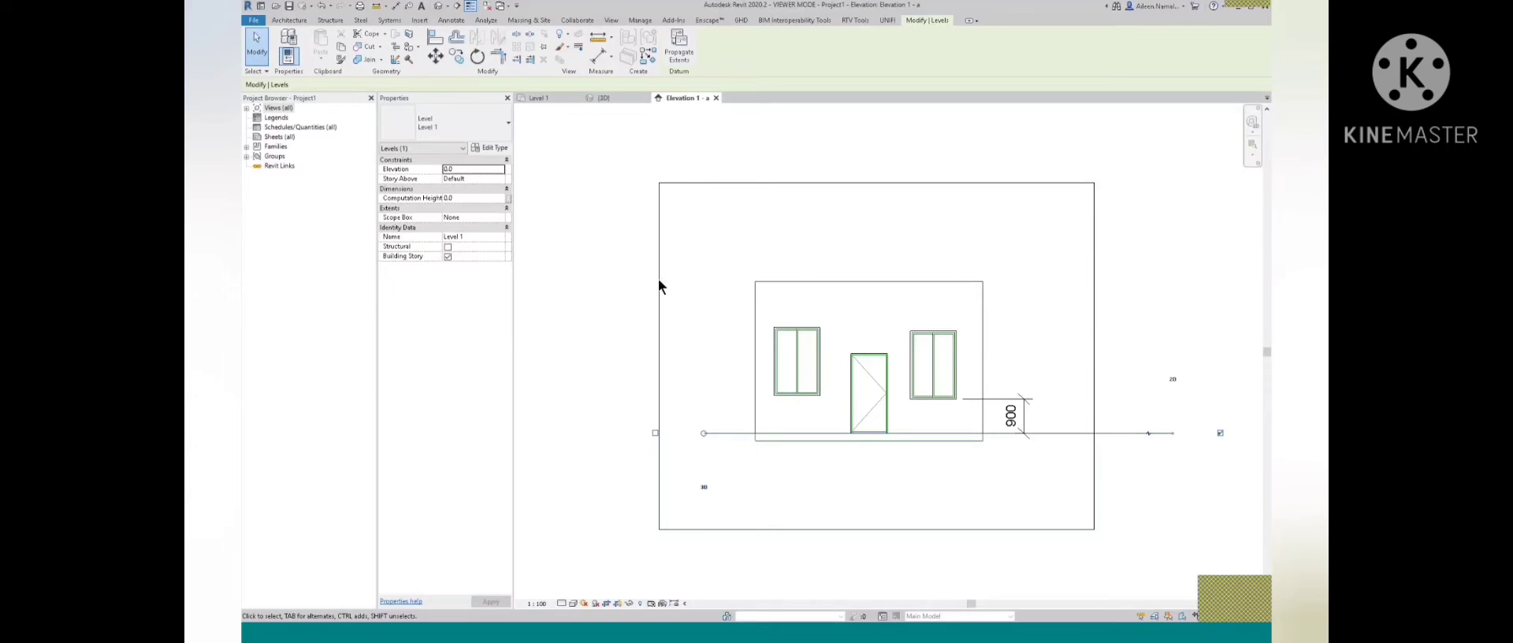
{"action": "left_click", "coordinate": [983, 479]}
{"action": "scroll", "coordinate": [994, 434], "scroll_direction": "up", "scroll_amount": 2}
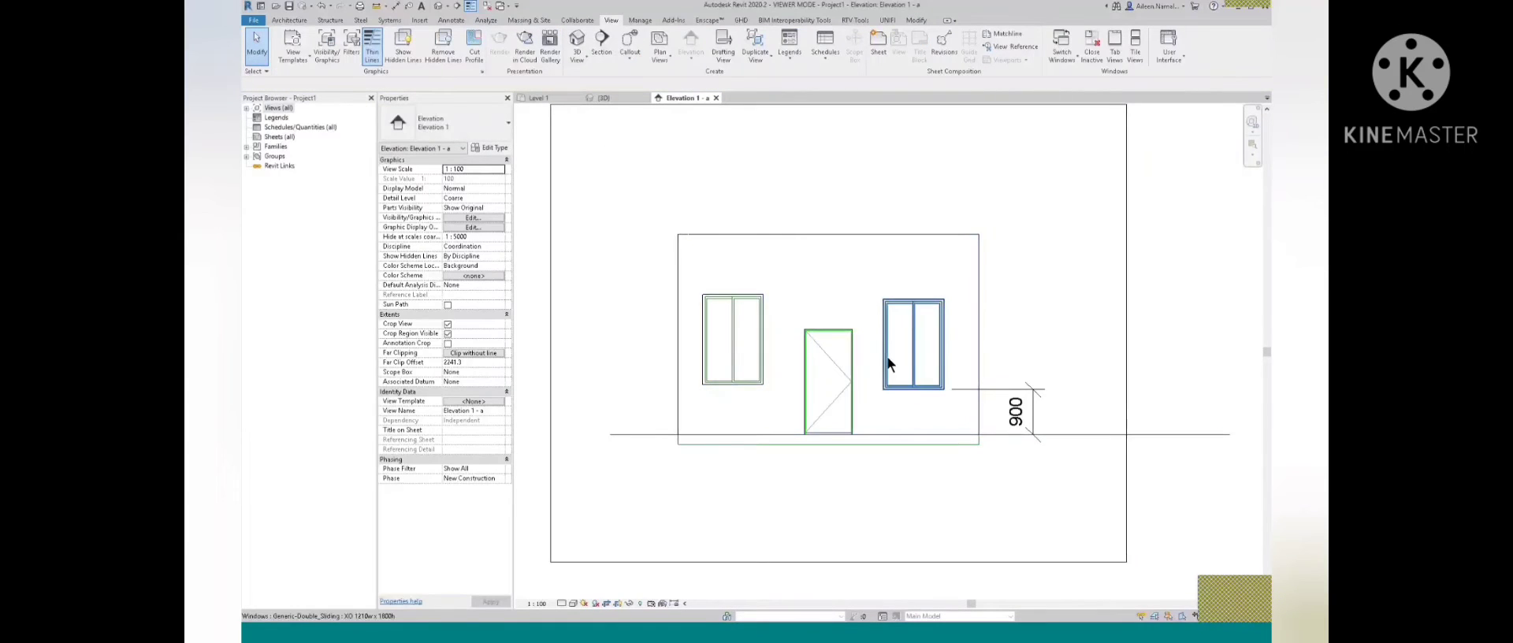
Open the type properties of the right-hand front window
{"action": "left_click", "coordinate": [911, 343]}
{"action": "scroll", "coordinate": [925, 345], "scroll_direction": "up", "scroll_amount": 2}
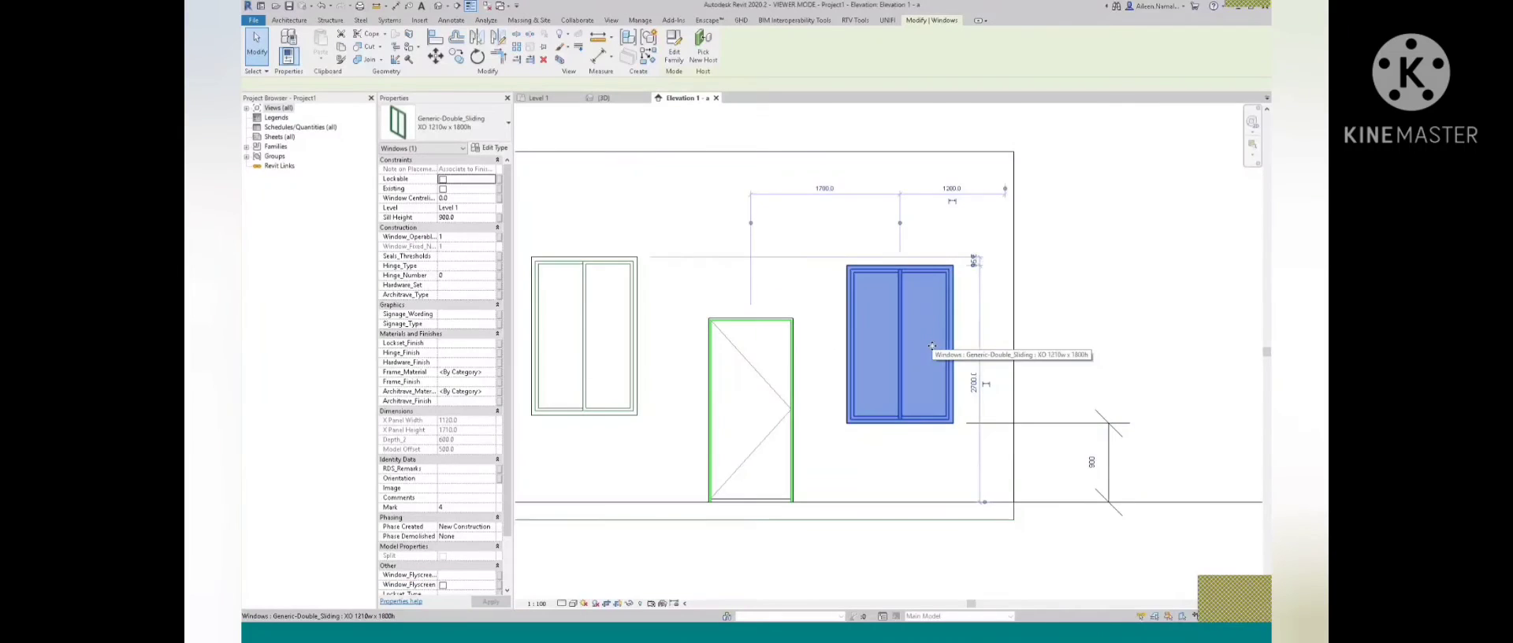
{"action": "scroll", "coordinate": [932, 345], "scroll_direction": "down", "scroll_amount": 2}
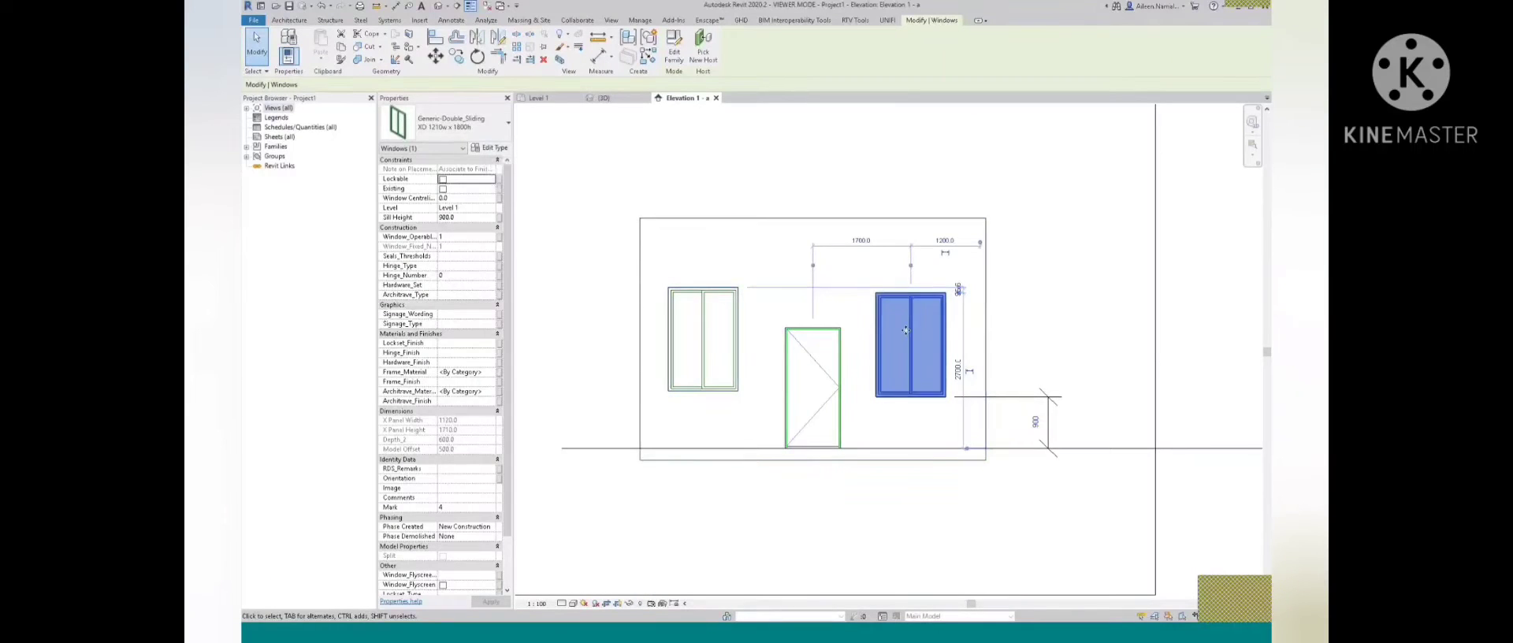
{"action": "left_click", "coordinate": [486, 149]}
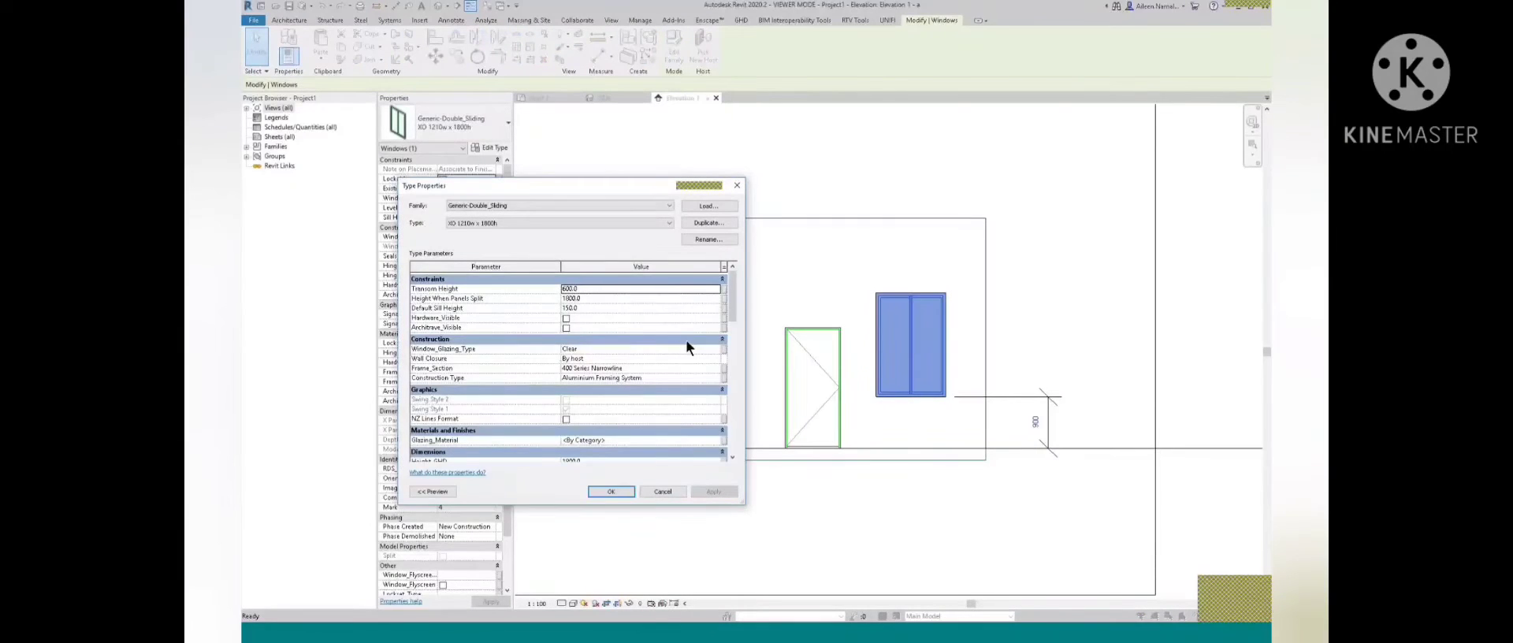
Change the Generic-Double_Sliding type's Height_GHD from 1800 to 1200
{"action": "scroll", "coordinate": [686, 346], "scroll_direction": "down", "scroll_amount": 12}
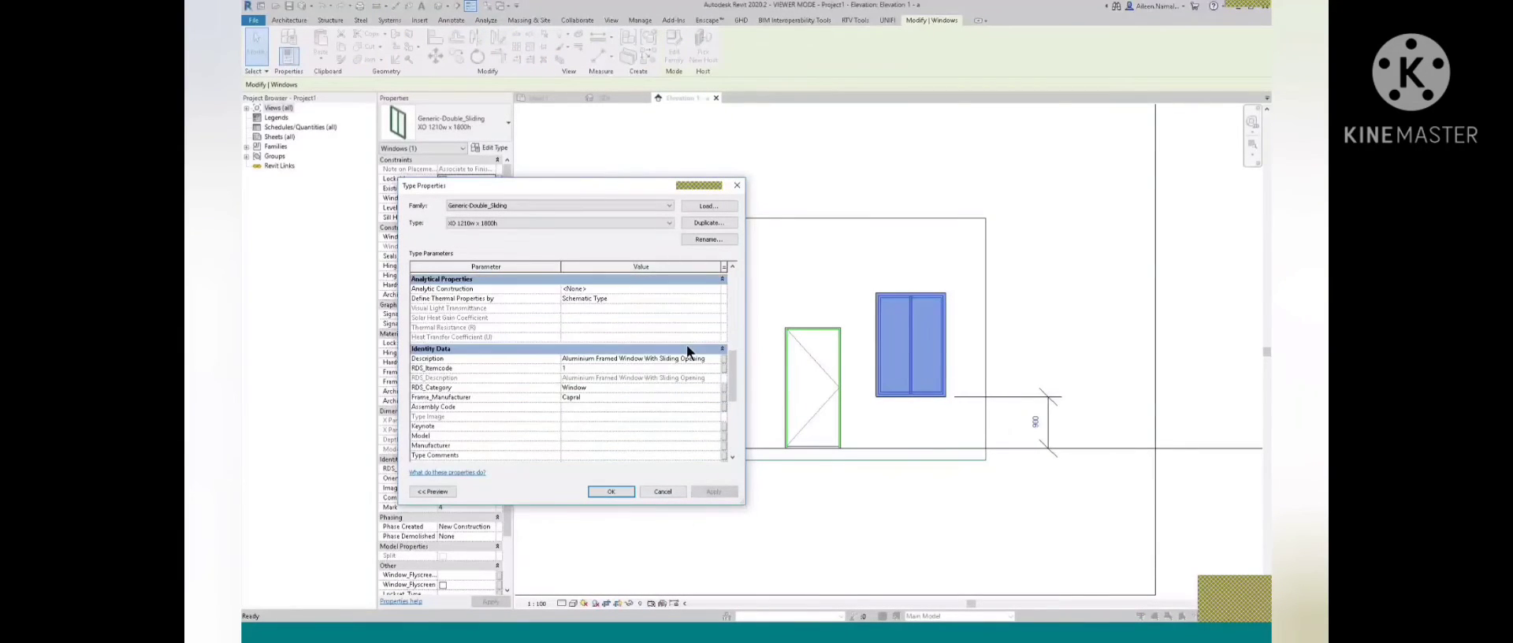
{"action": "scroll", "coordinate": [687, 344], "scroll_direction": "up", "scroll_amount": 3}
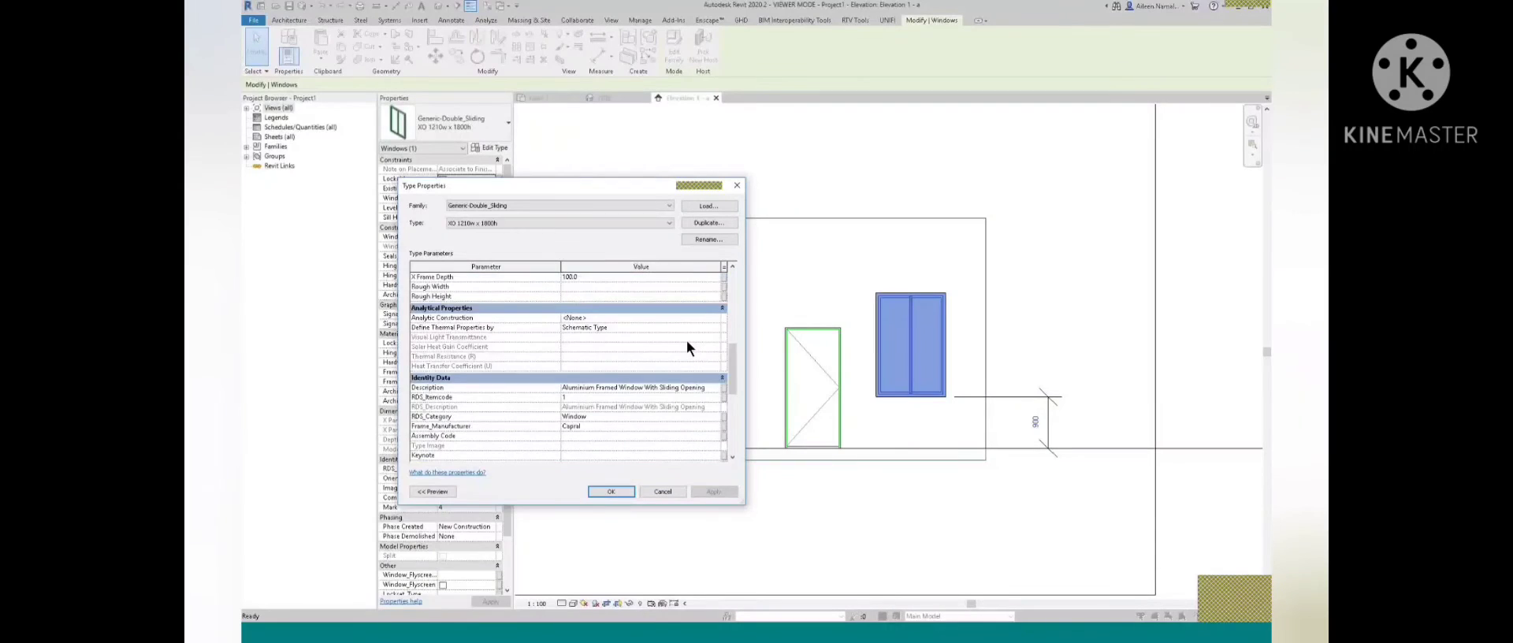
{"action": "scroll", "coordinate": [686, 338], "scroll_direction": "down", "scroll_amount": 6}
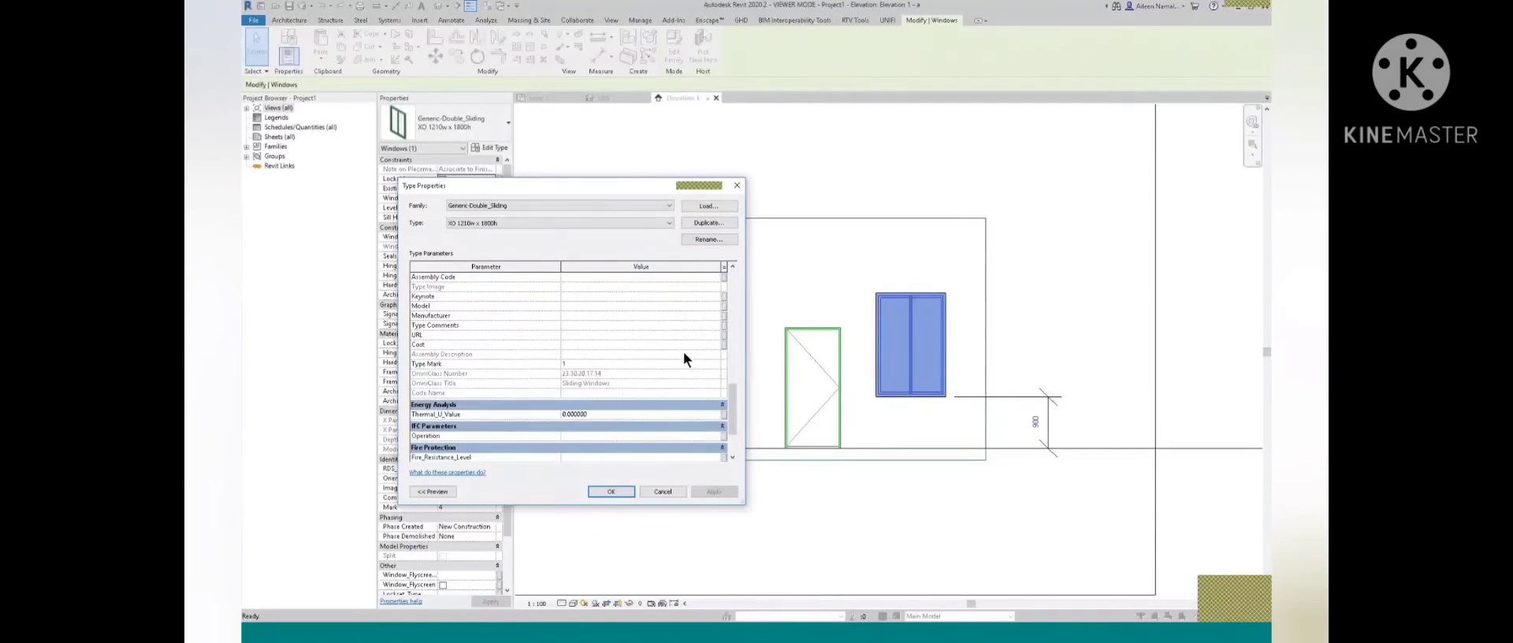
{"action": "scroll", "coordinate": [683, 351], "scroll_direction": "up", "scroll_amount": 1}
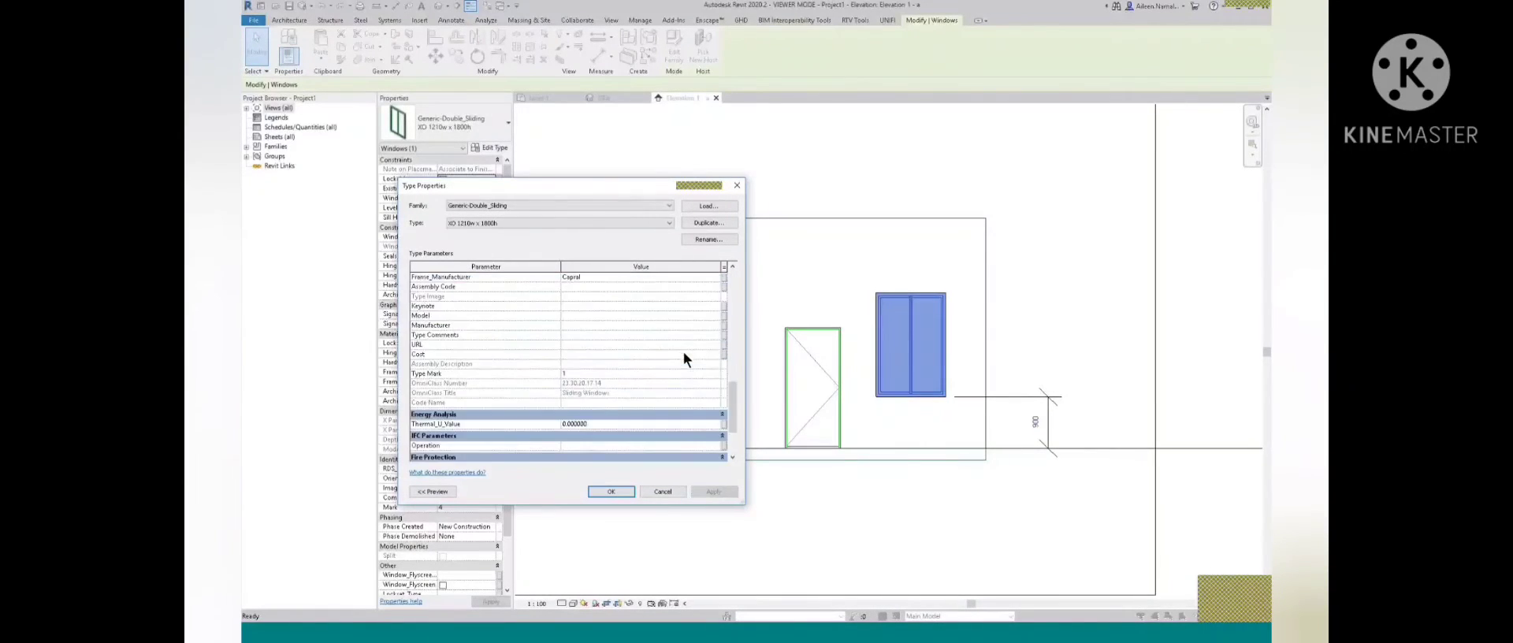
{"action": "scroll", "coordinate": [683, 351], "scroll_direction": "down", "scroll_amount": 6}
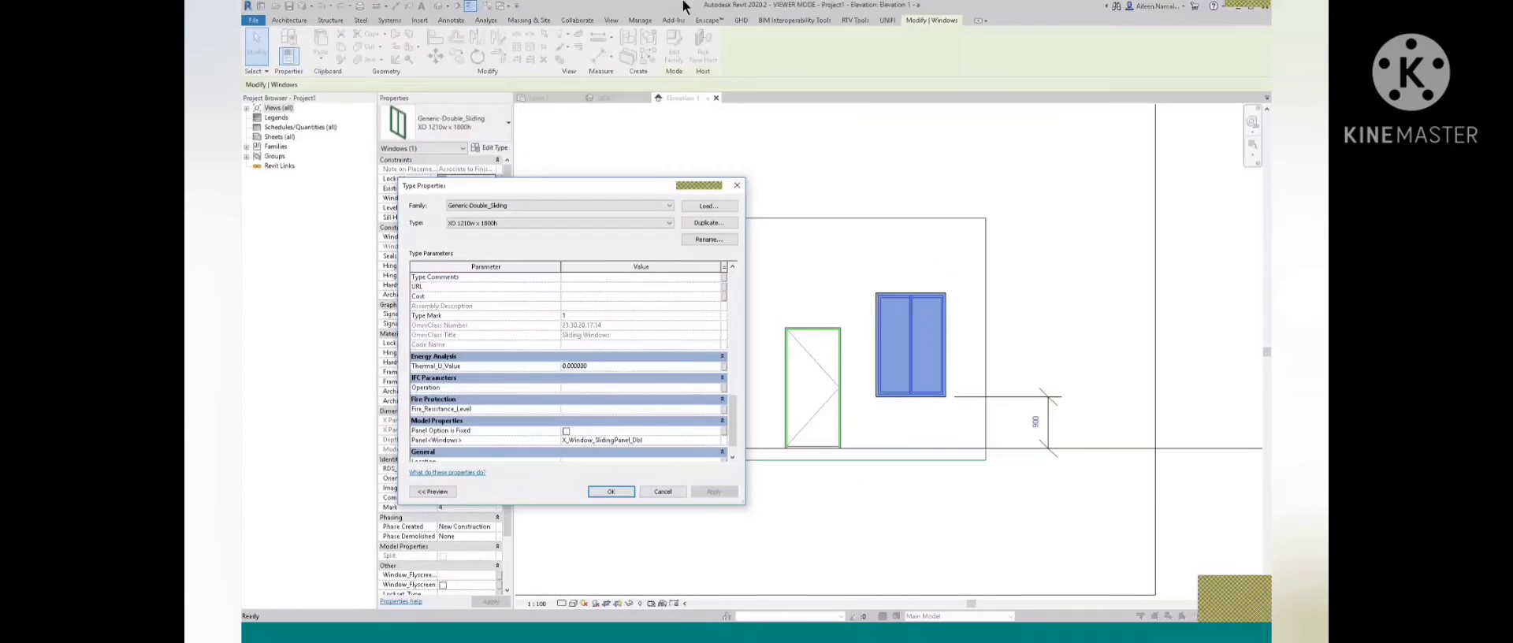
{"action": "scroll", "coordinate": [671, 397], "scroll_direction": "up", "scroll_amount": 3}
{"action": "scroll", "coordinate": [671, 398], "scroll_direction": "up", "scroll_amount": 5}
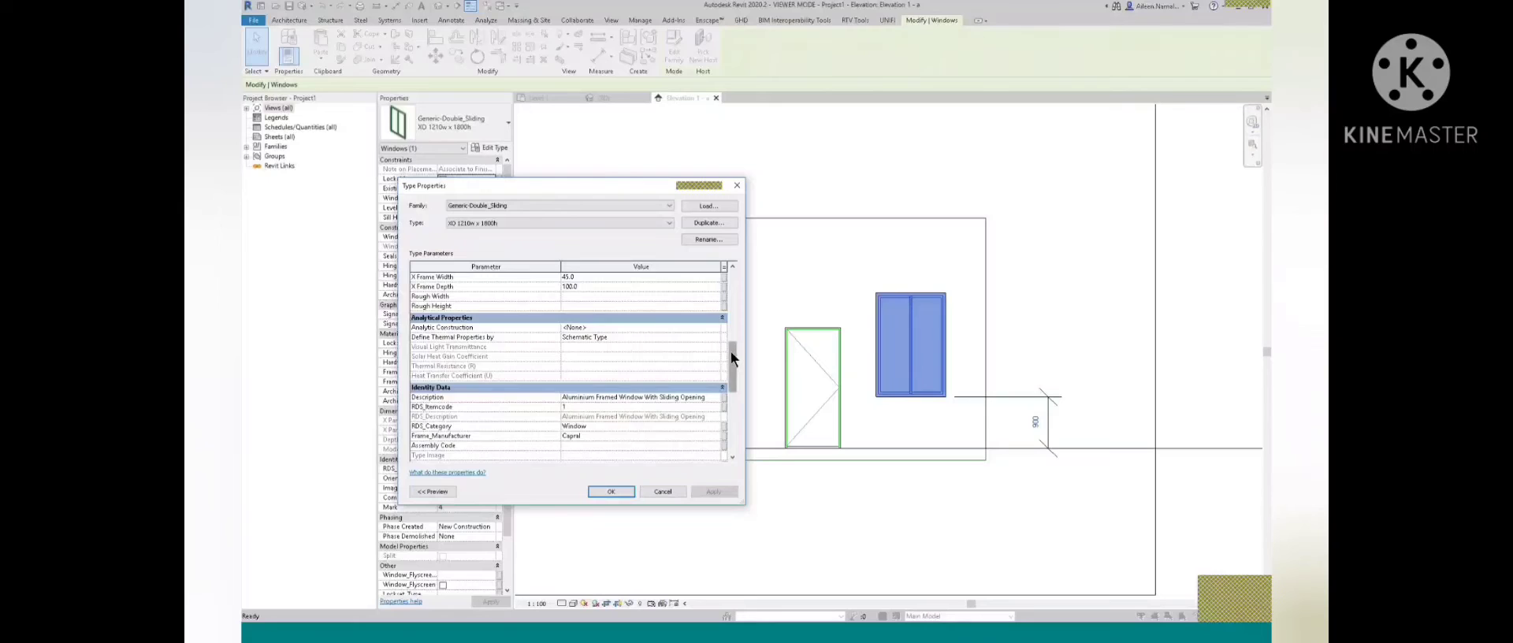
{"action": "left_click_drag", "start_coordinate": [731, 353], "coordinate": [734, 332]}
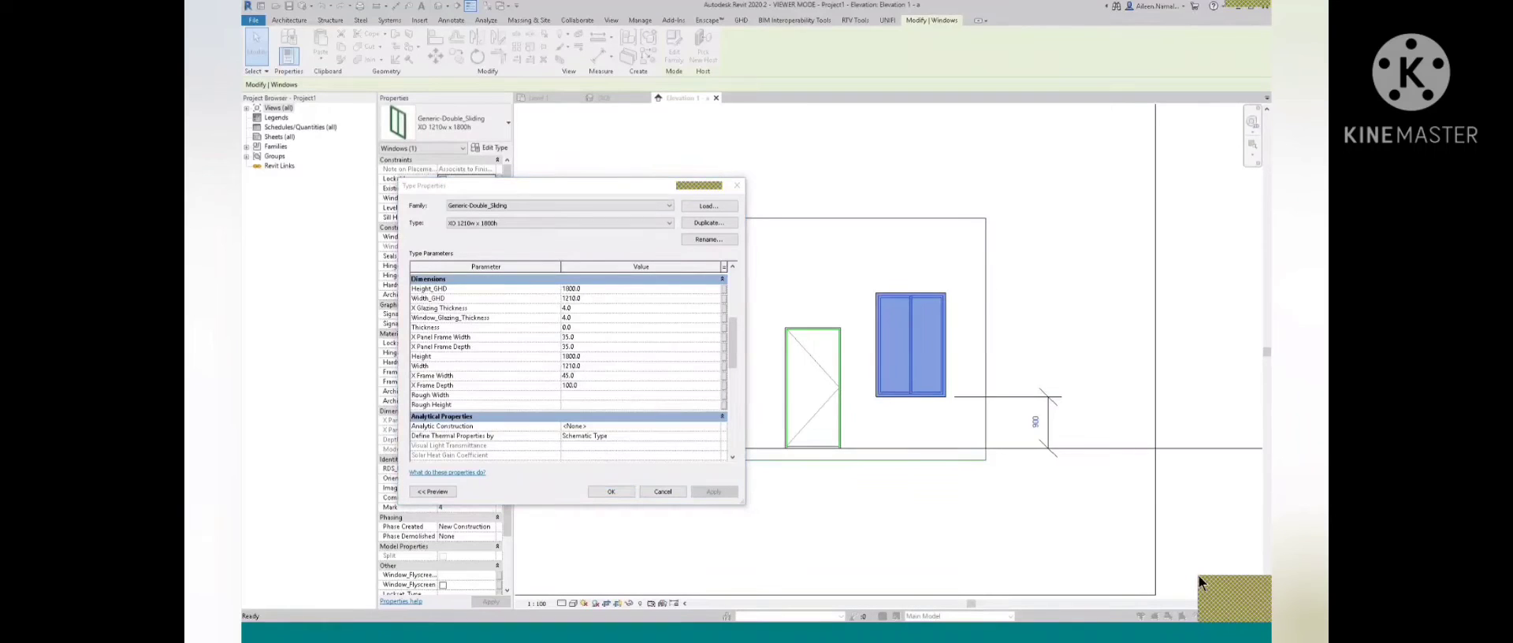
{"action": "left_click", "coordinate": [596, 289]}
{"action": "type", "text": "1200"}
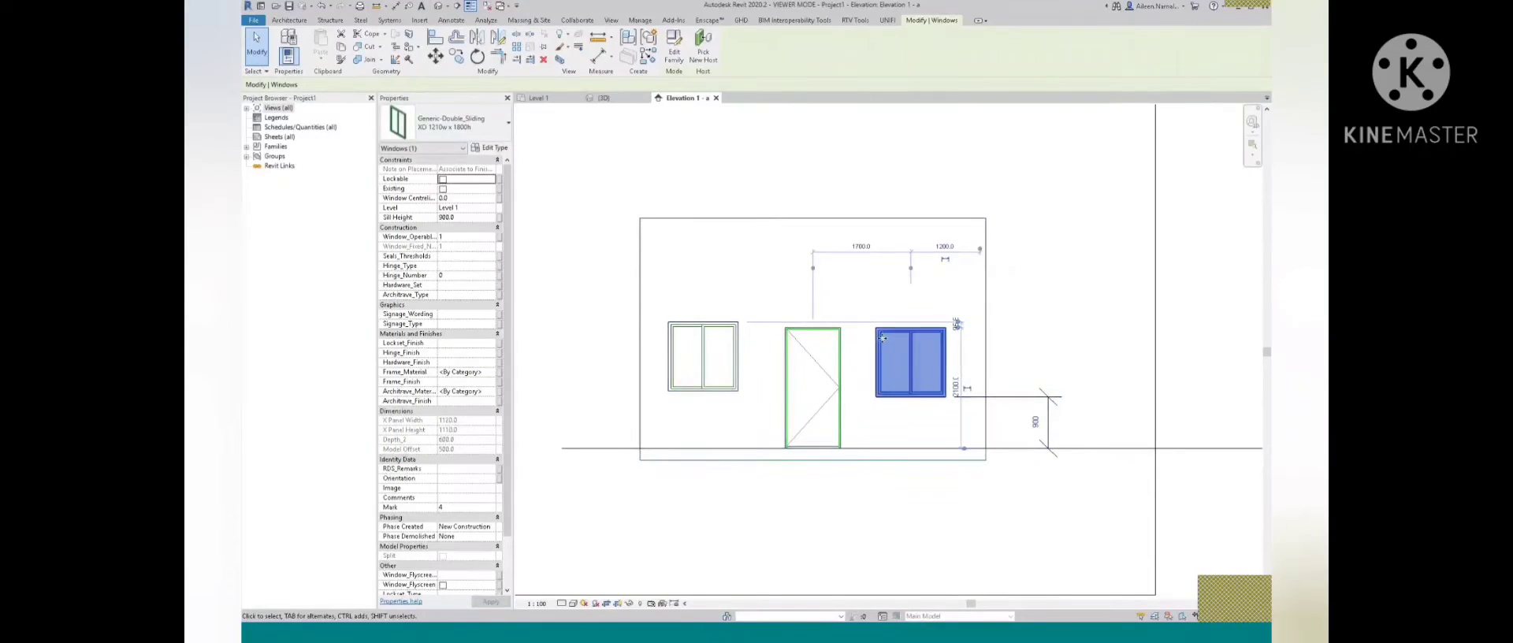
Set the left front window's Sill Height to 900 so both windows sit level
{"action": "scroll", "coordinate": [841, 340], "scroll_direction": "up", "scroll_amount": 1}
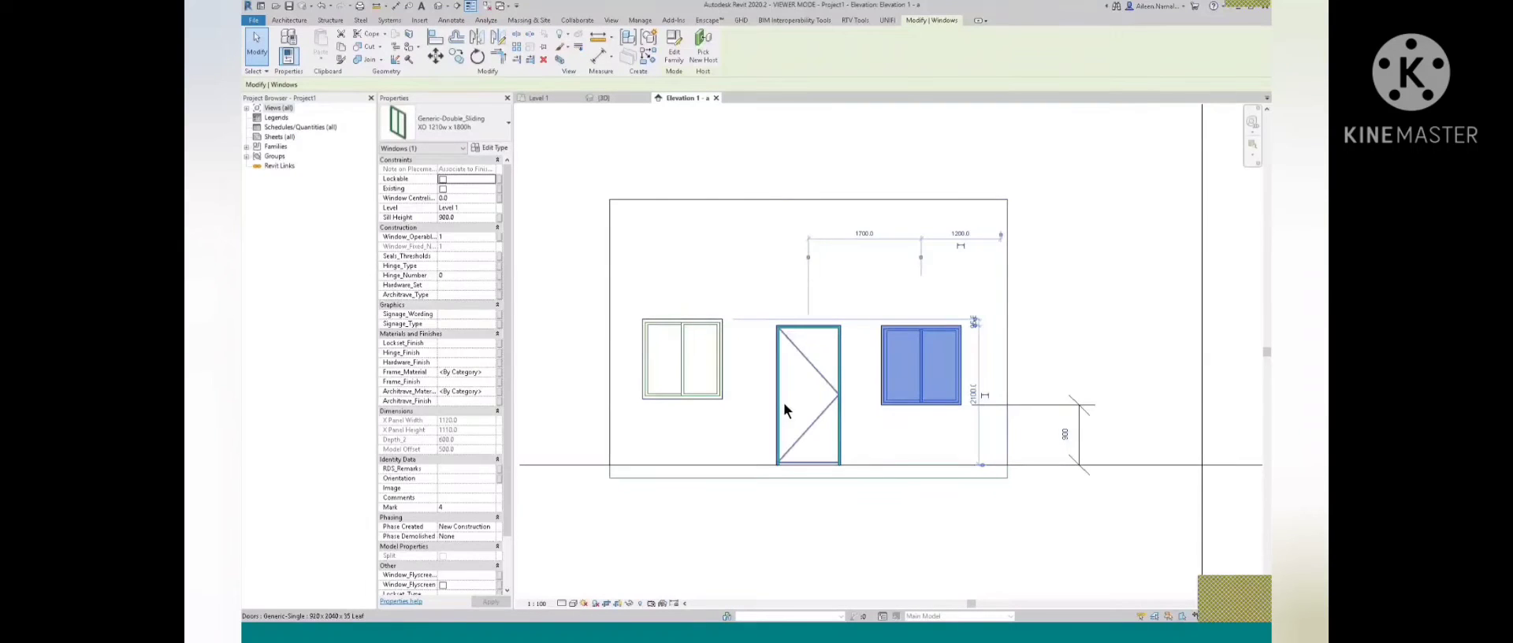
{"action": "key", "text": "Escape"}
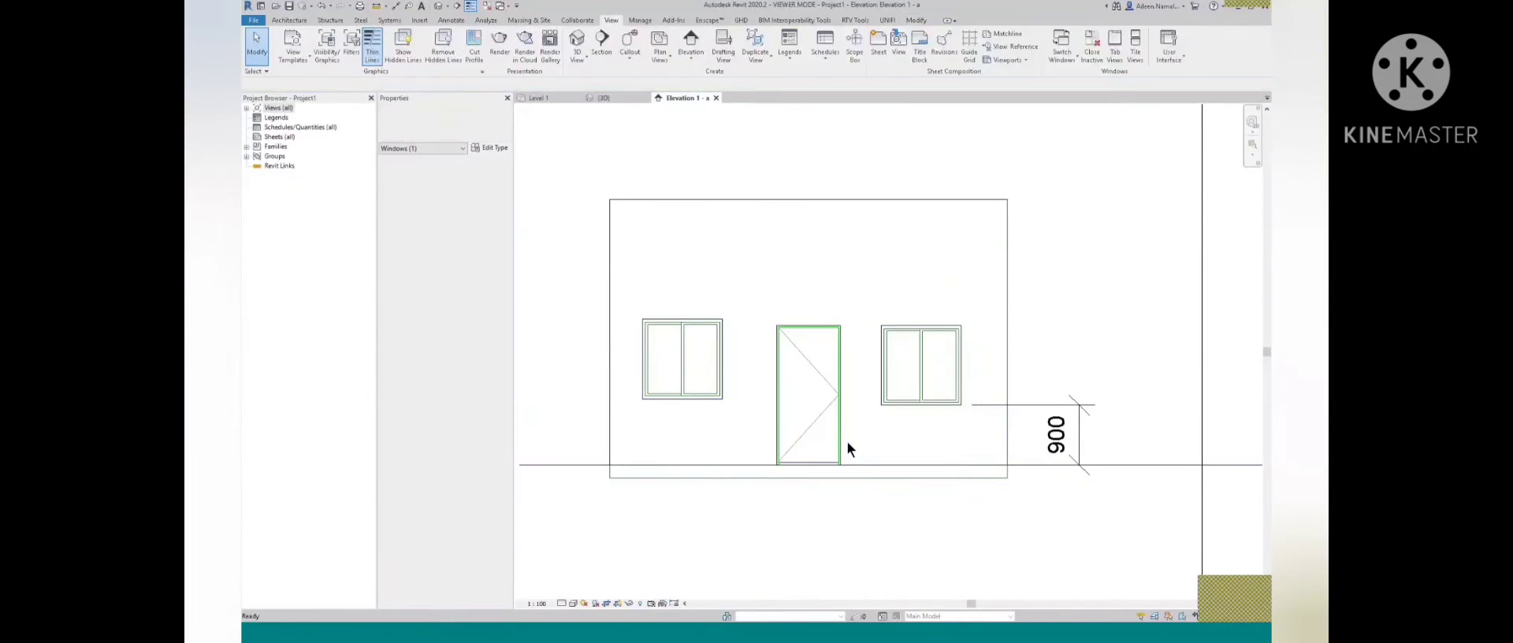
{"action": "left_click", "coordinate": [690, 380]}
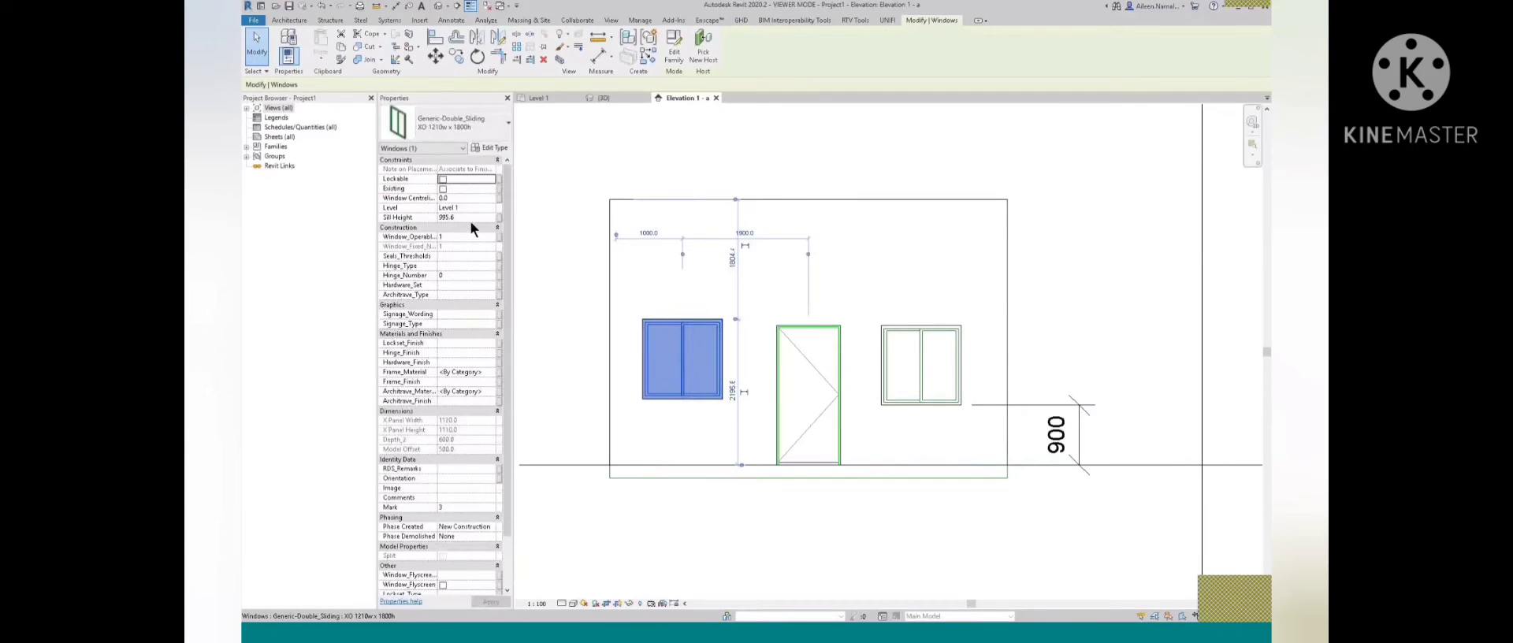
{"action": "left_click", "coordinate": [470, 218]}
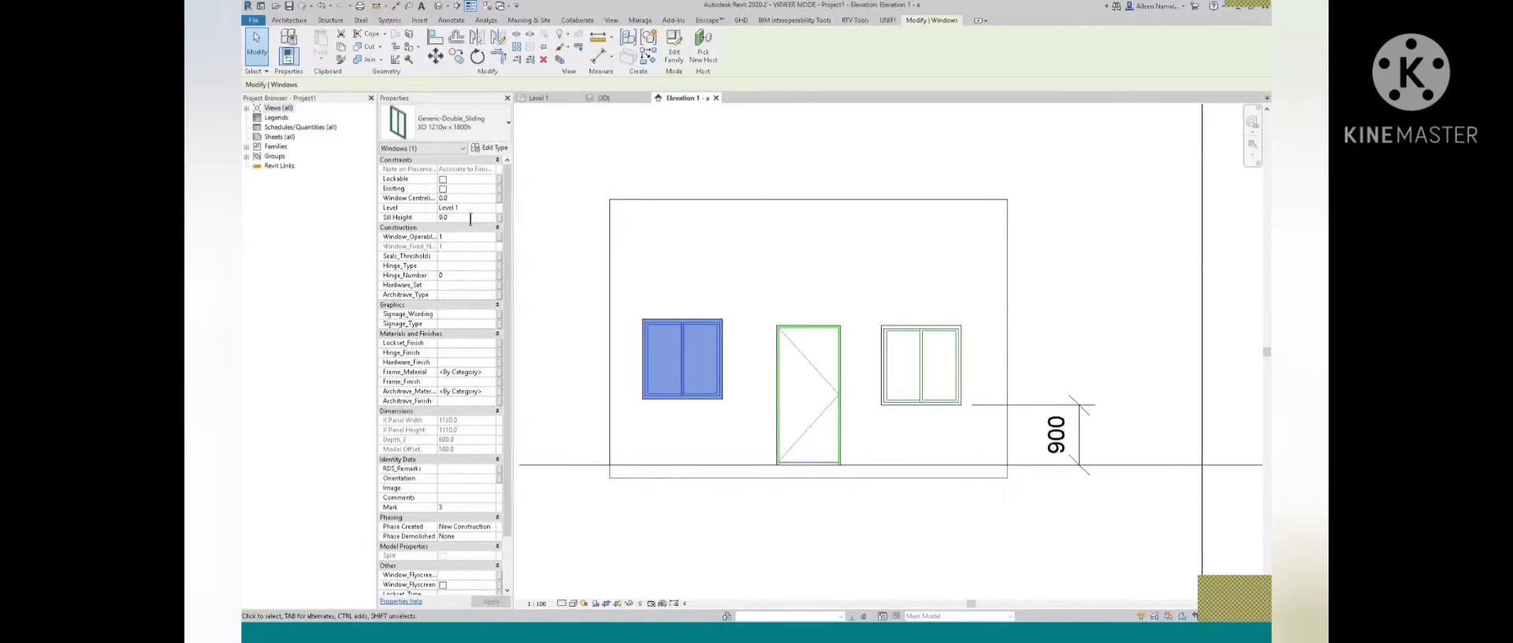
{"action": "left_click", "coordinate": [470, 219]}
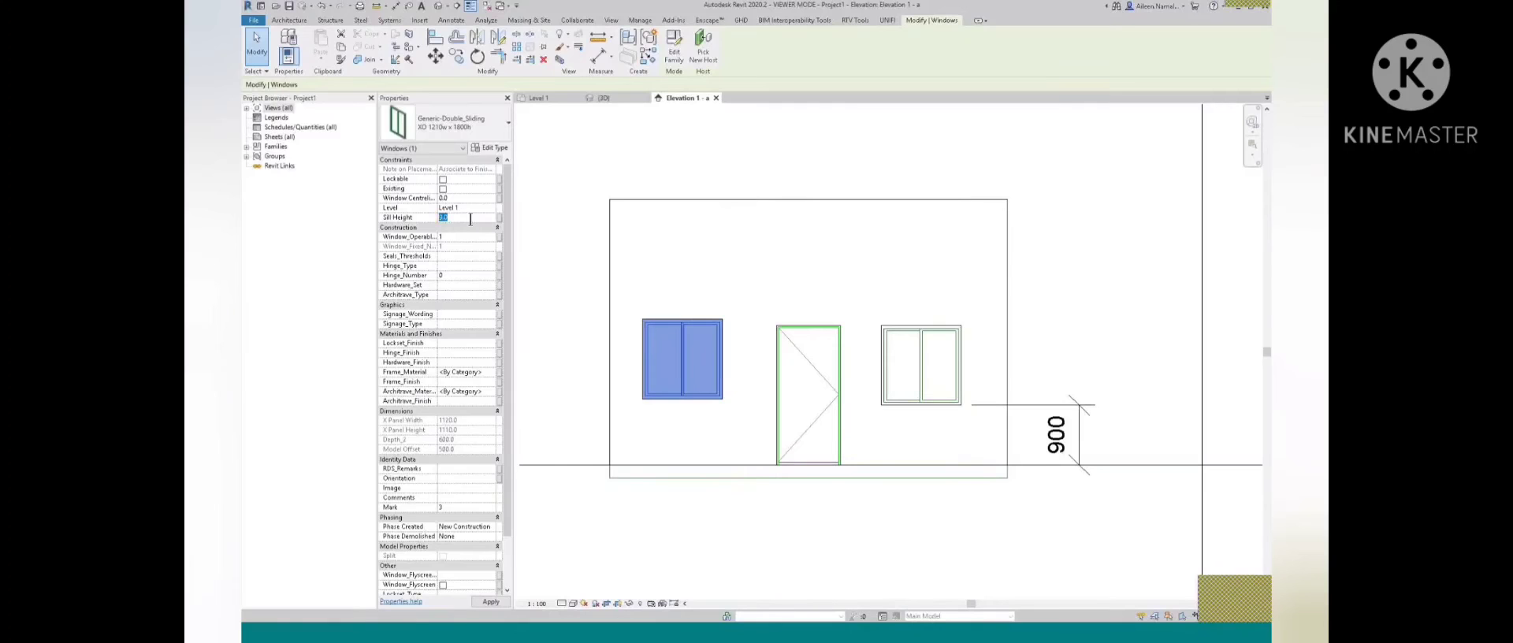
{"action": "type", "text": "90"}
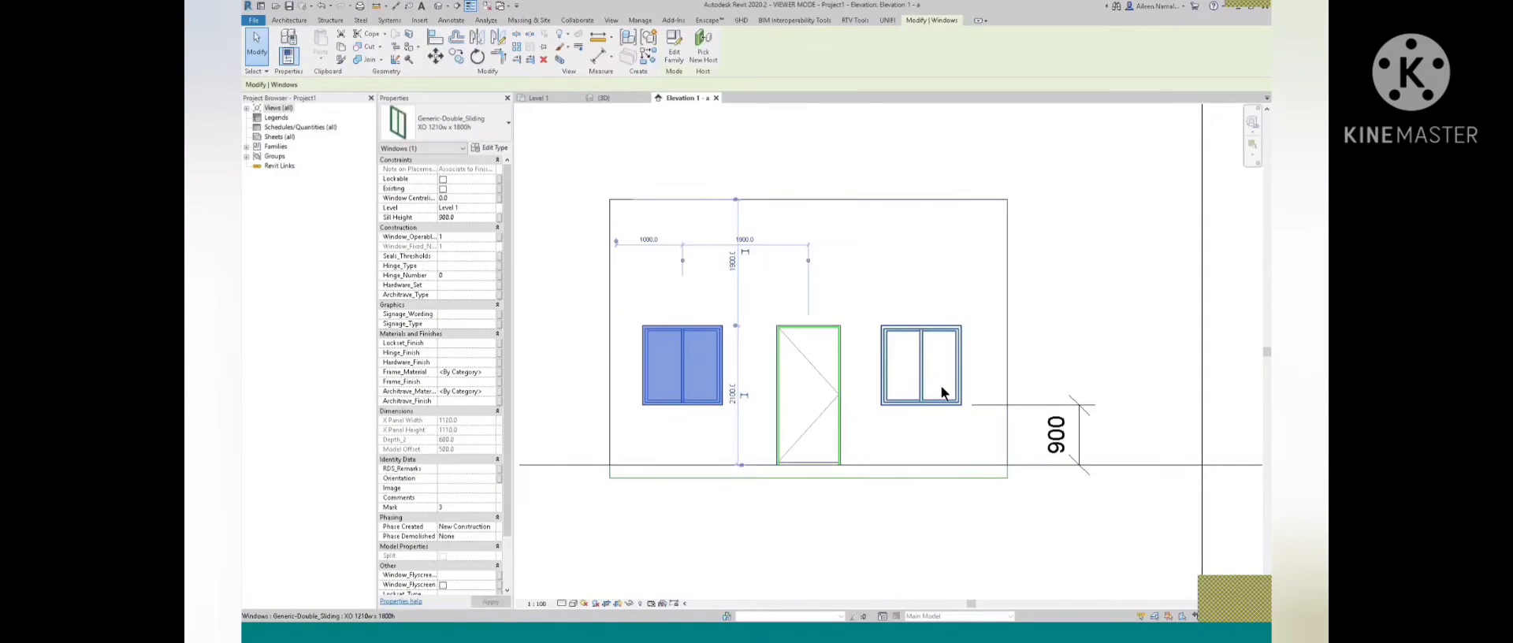
{"action": "key", "text": "Escape"}
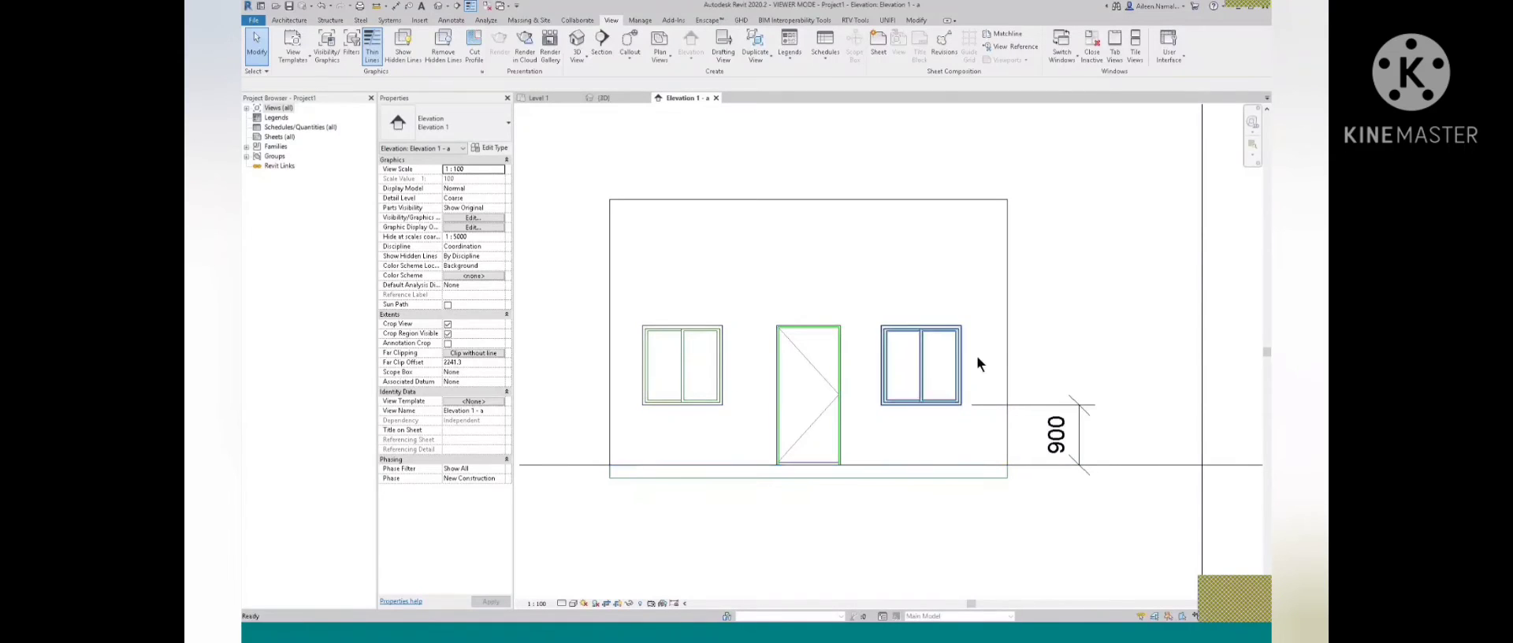
On the Level 1 plan, dimension the side walls to the window centres, reading 1200 and 1000
{"action": "left_click", "coordinate": [540, 98]}
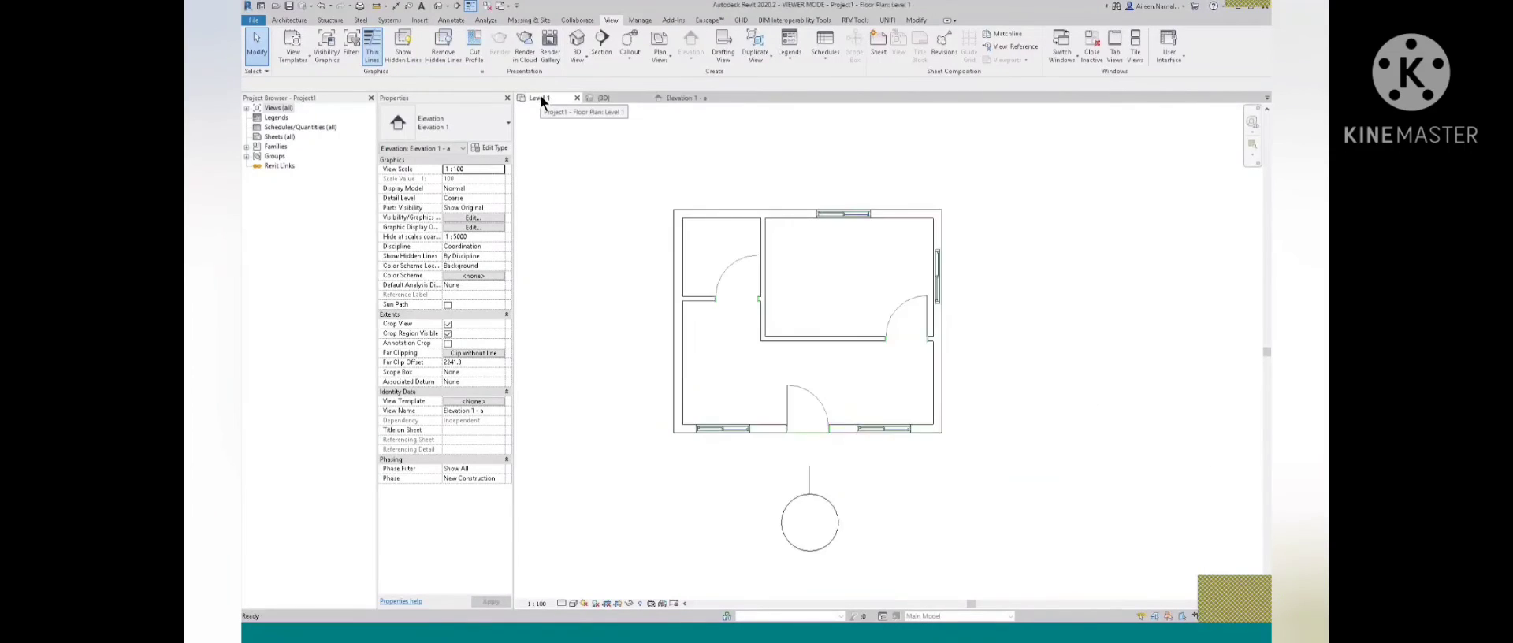
{"action": "scroll", "coordinate": [892, 460], "scroll_direction": "up", "scroll_amount": 2}
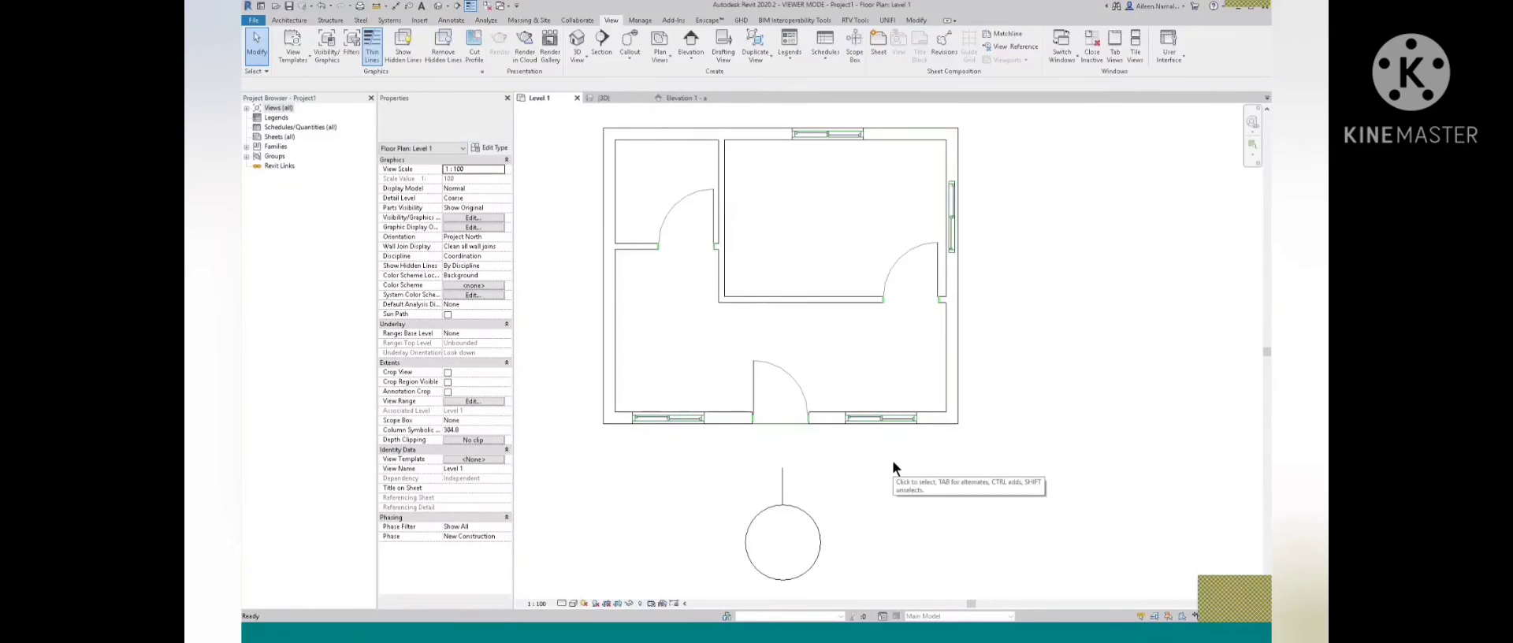
{"action": "key", "text": "d"}
{"action": "key", "text": "i"}
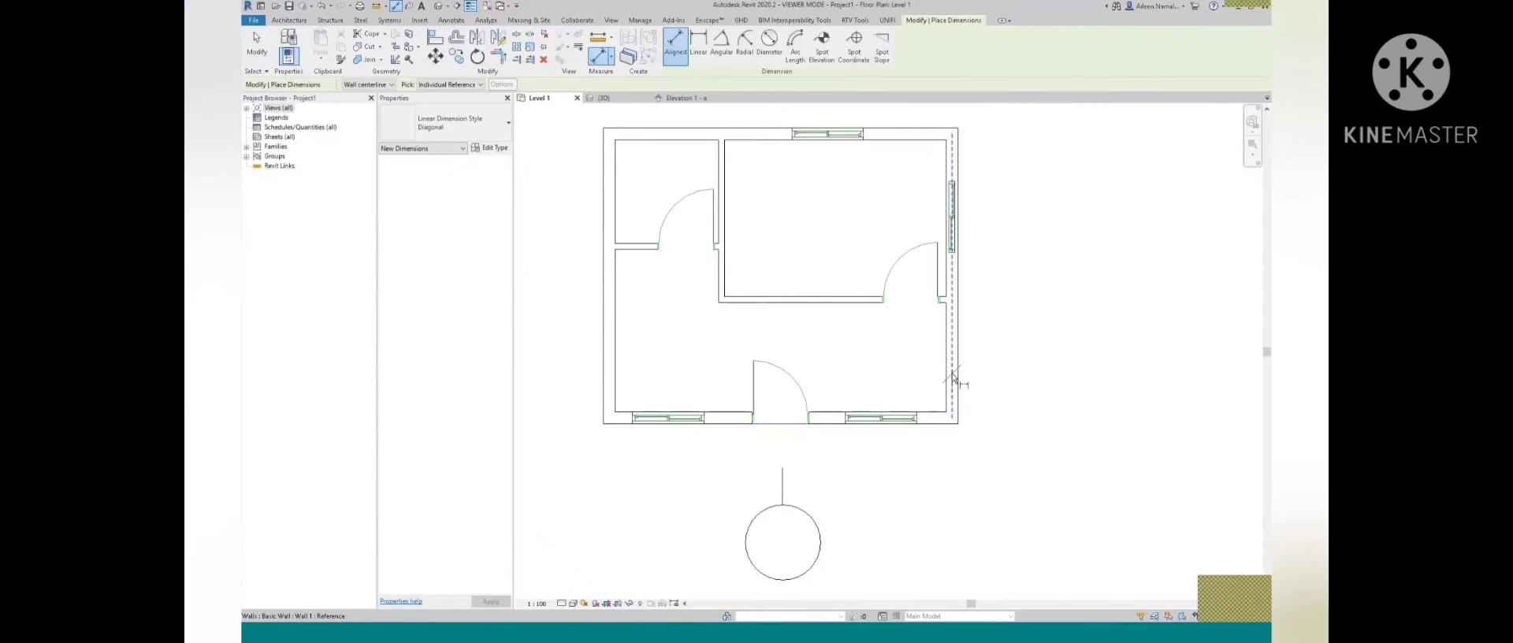
{"action": "left_click", "coordinate": [882, 423]}
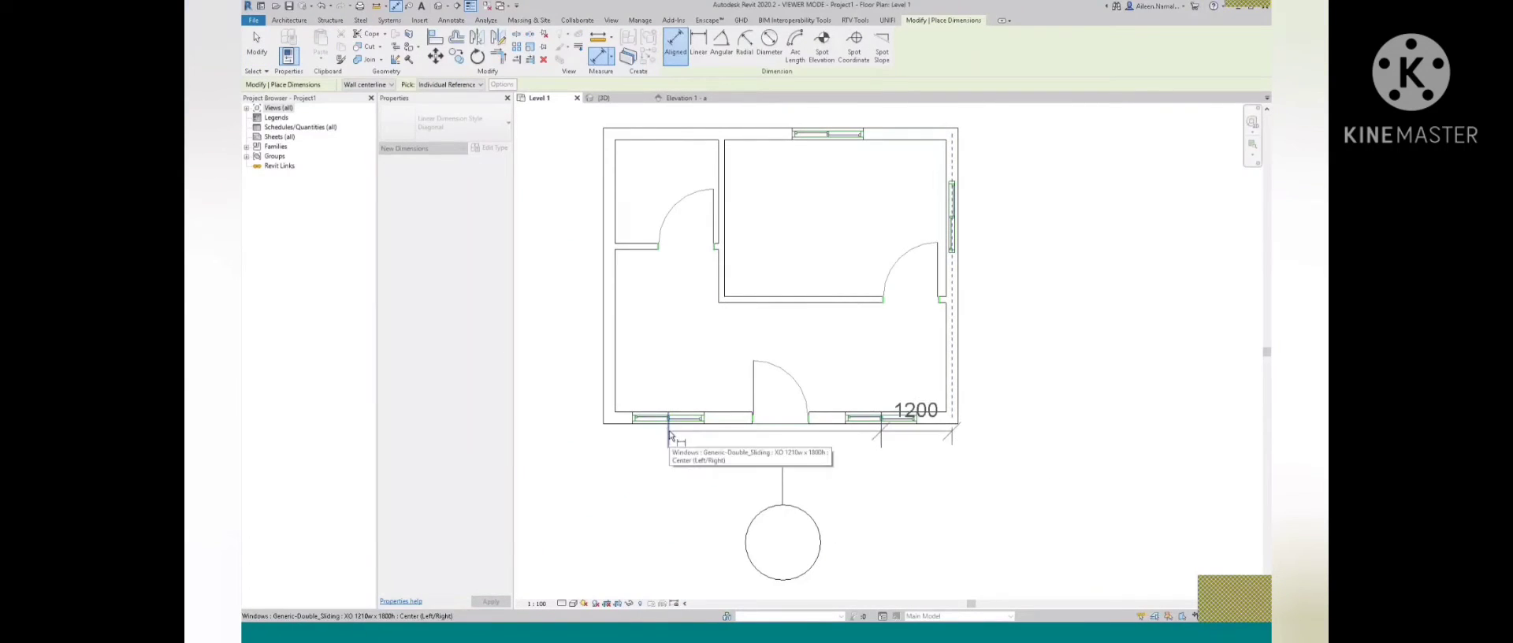
{"action": "left_click", "coordinate": [985, 498]}
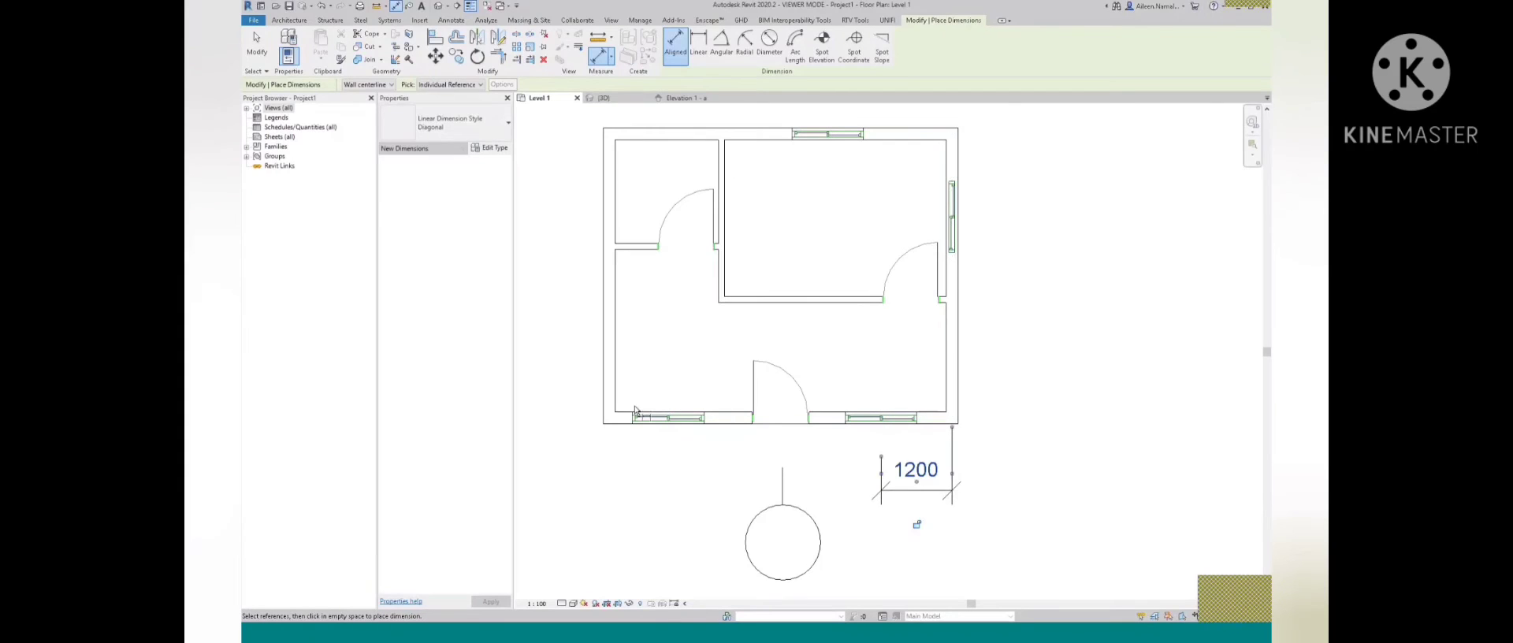
{"action": "left_click", "coordinate": [610, 387]}
{"action": "left_click", "coordinate": [669, 420]}
{"action": "left_click", "coordinate": [640, 490]}
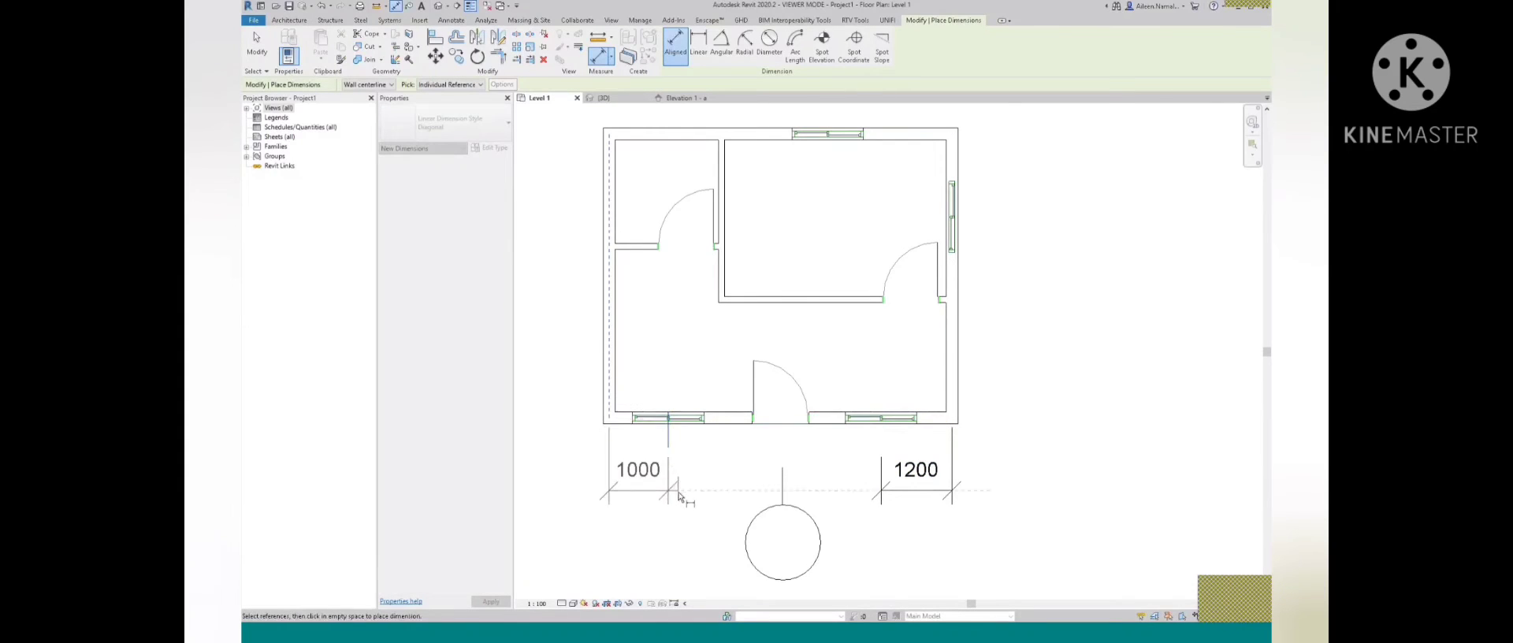
{"action": "key", "text": "Escape"}
{"action": "key", "text": "Escape"}
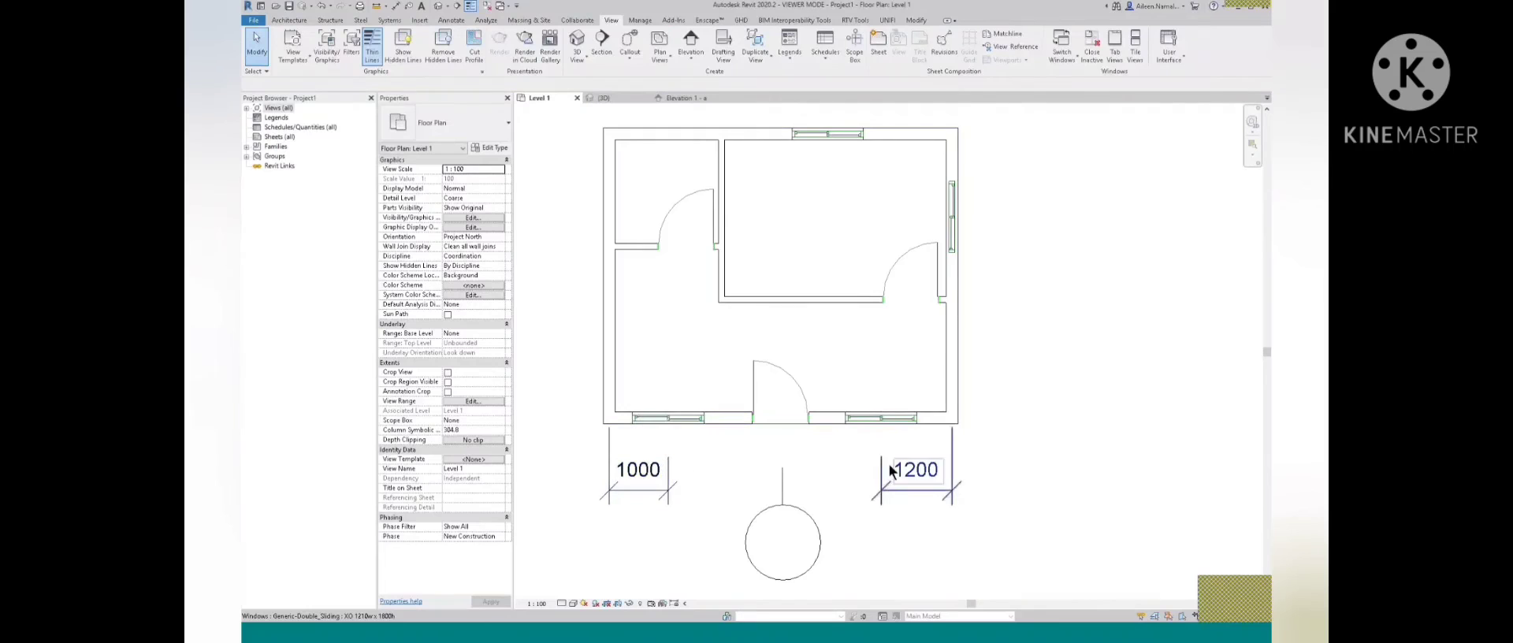
Change the left window's 1000 distance to 1200, moving it to match the right window
{"action": "left_click", "coordinate": [888, 415]}
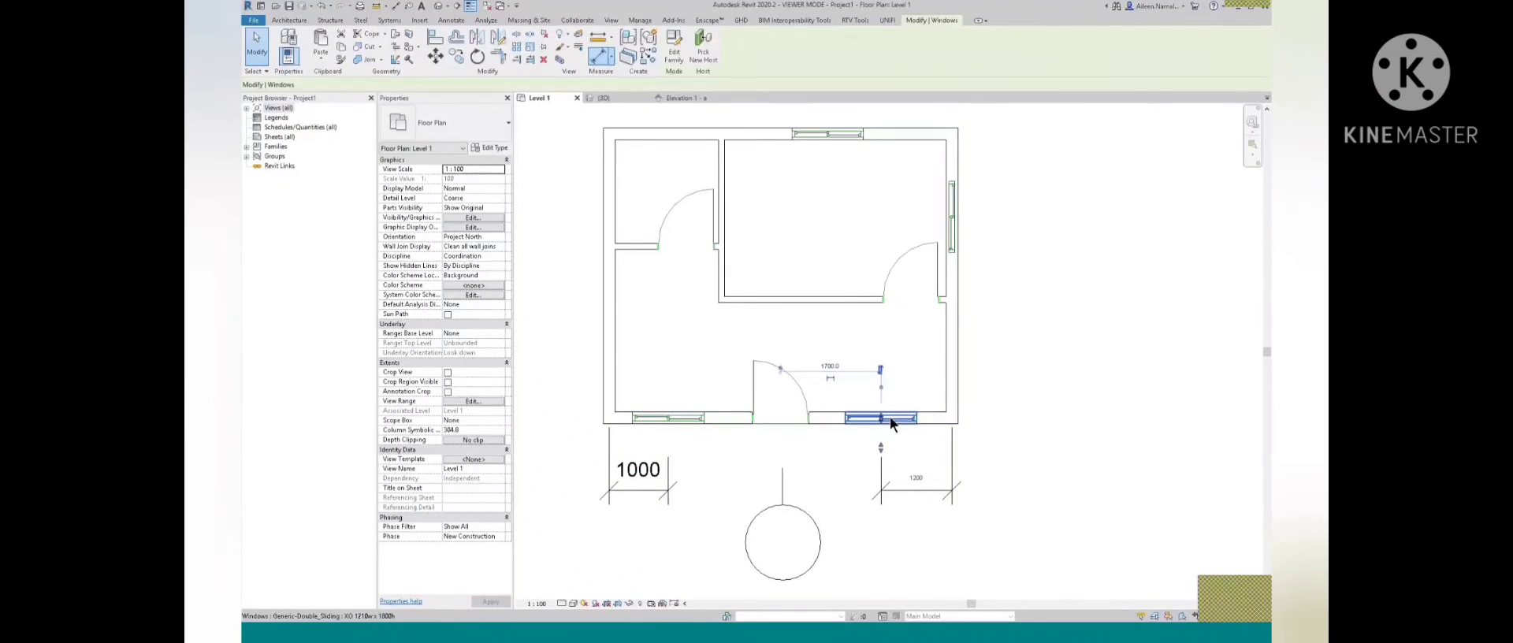
{"action": "key", "text": "Escape"}
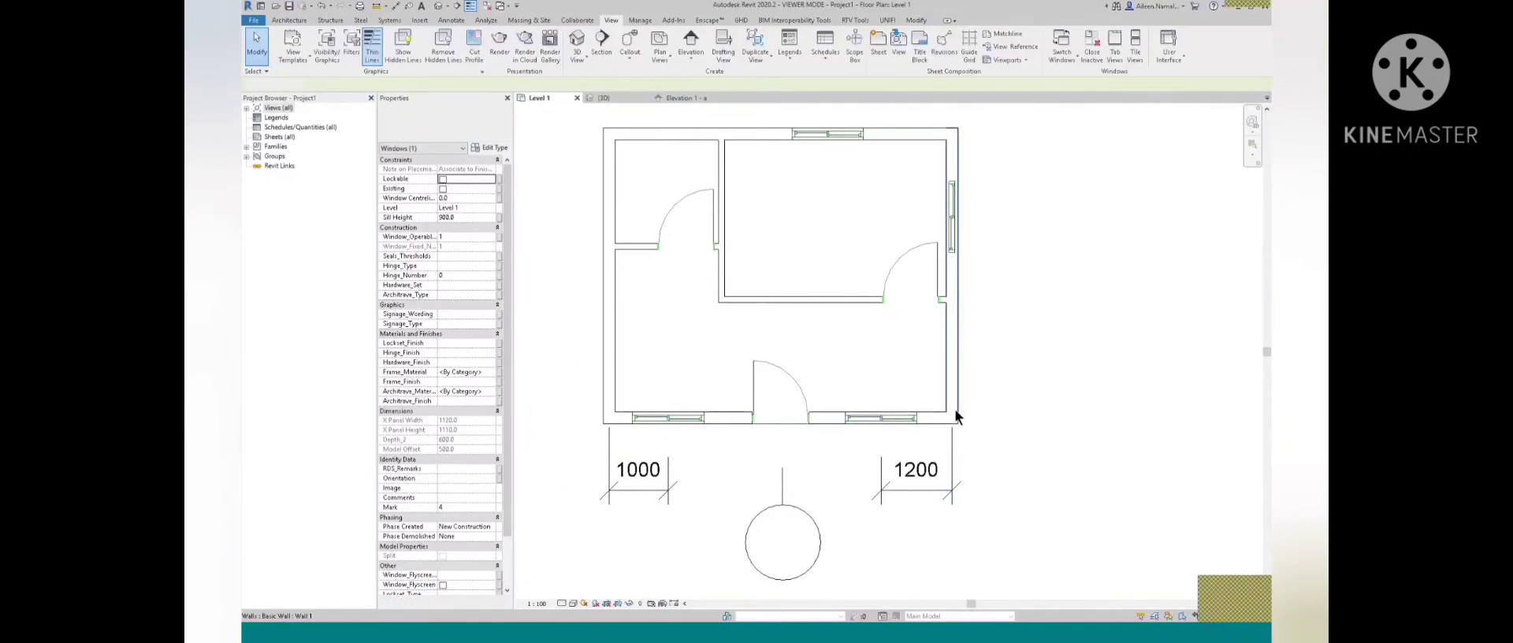
{"action": "left_click", "coordinate": [668, 417]}
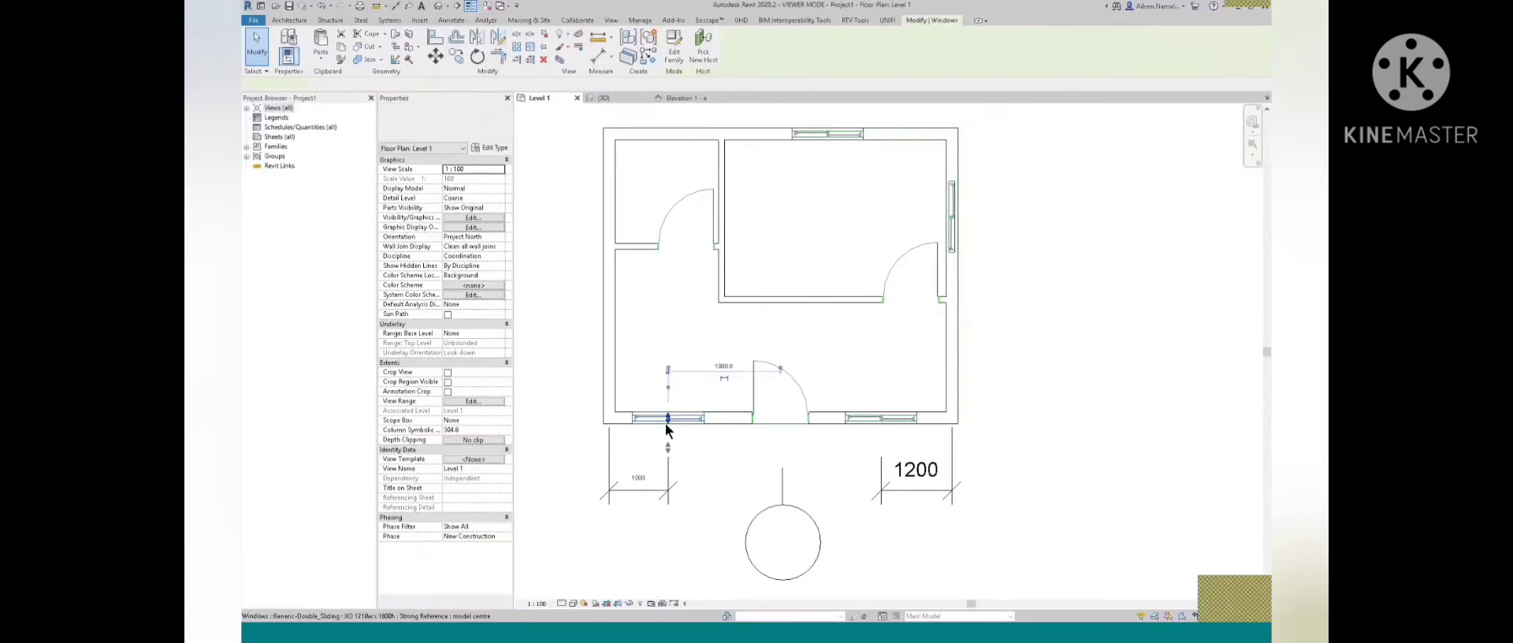
{"action": "left_click", "coordinate": [639, 472]}
{"action": "type", "text": "1200"}
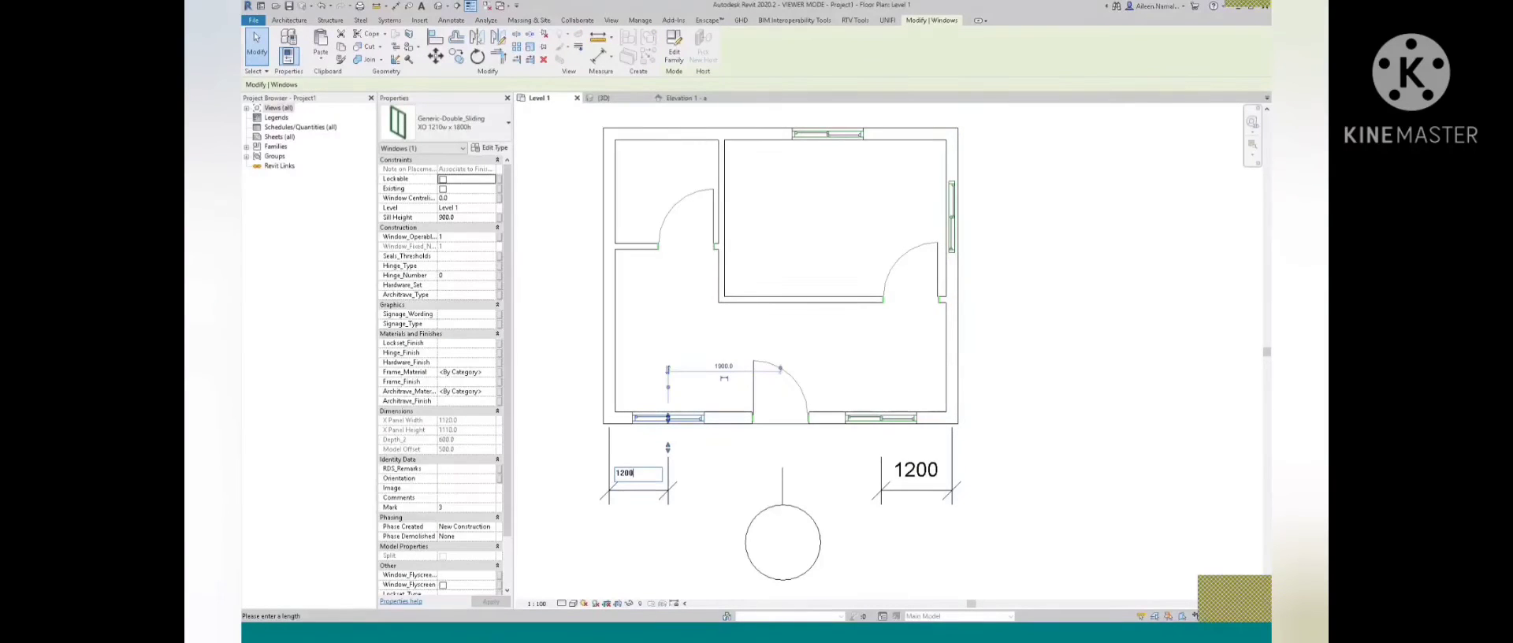
{"action": "key", "text": "Return"}
{"action": "key", "text": "Escape"}
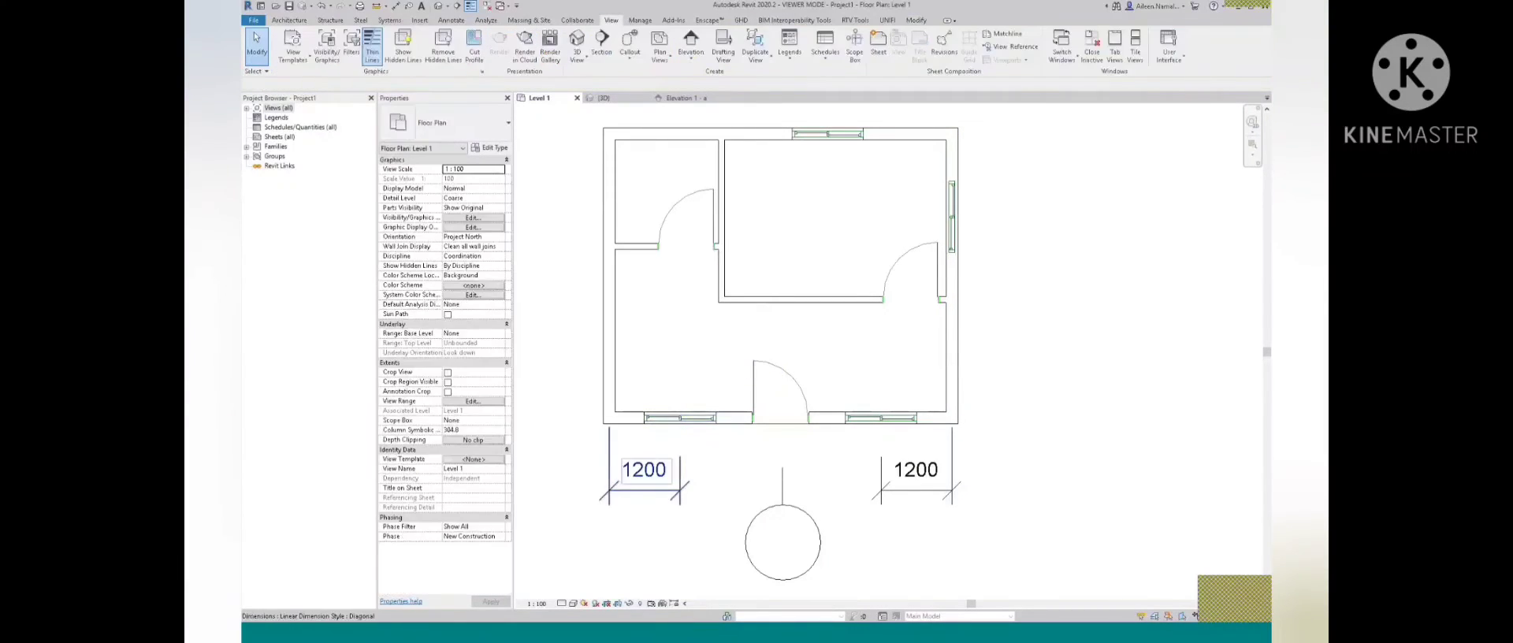
{"action": "scroll", "coordinate": [674, 473], "scroll_direction": "down", "scroll_amount": 2}
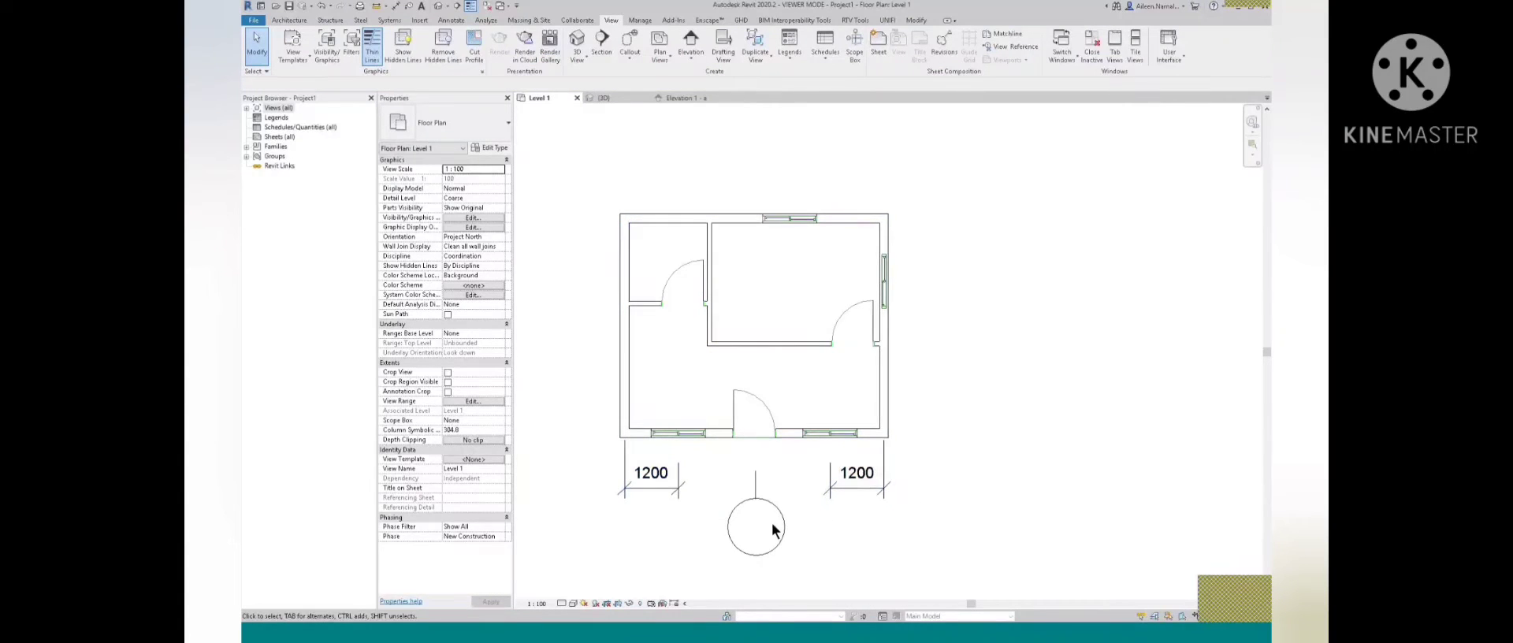
Select and check the existing Elevation 1 marker and the right and top wall windows
{"action": "left_click", "coordinate": [755, 484]}
{"action": "left_click", "coordinate": [975, 284]}
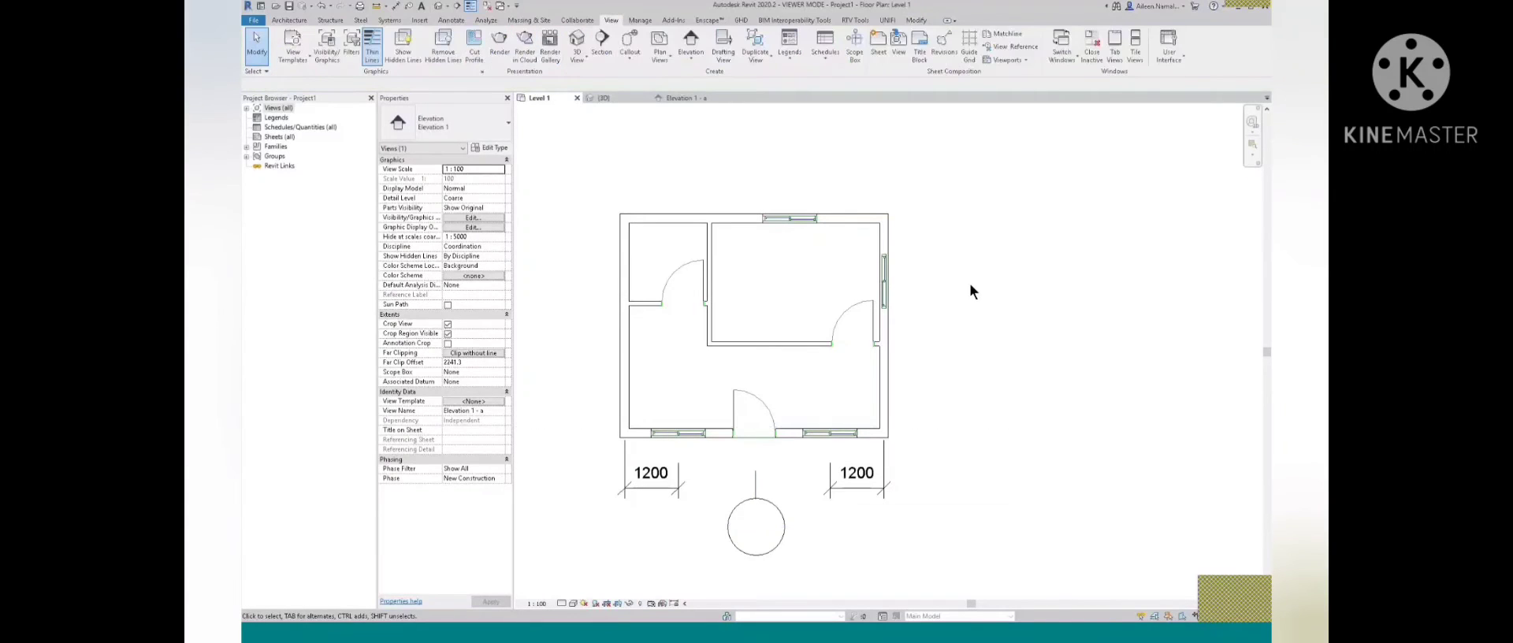
{"action": "left_click", "coordinate": [886, 288]}
{"action": "left_click", "coordinate": [782, 219]}
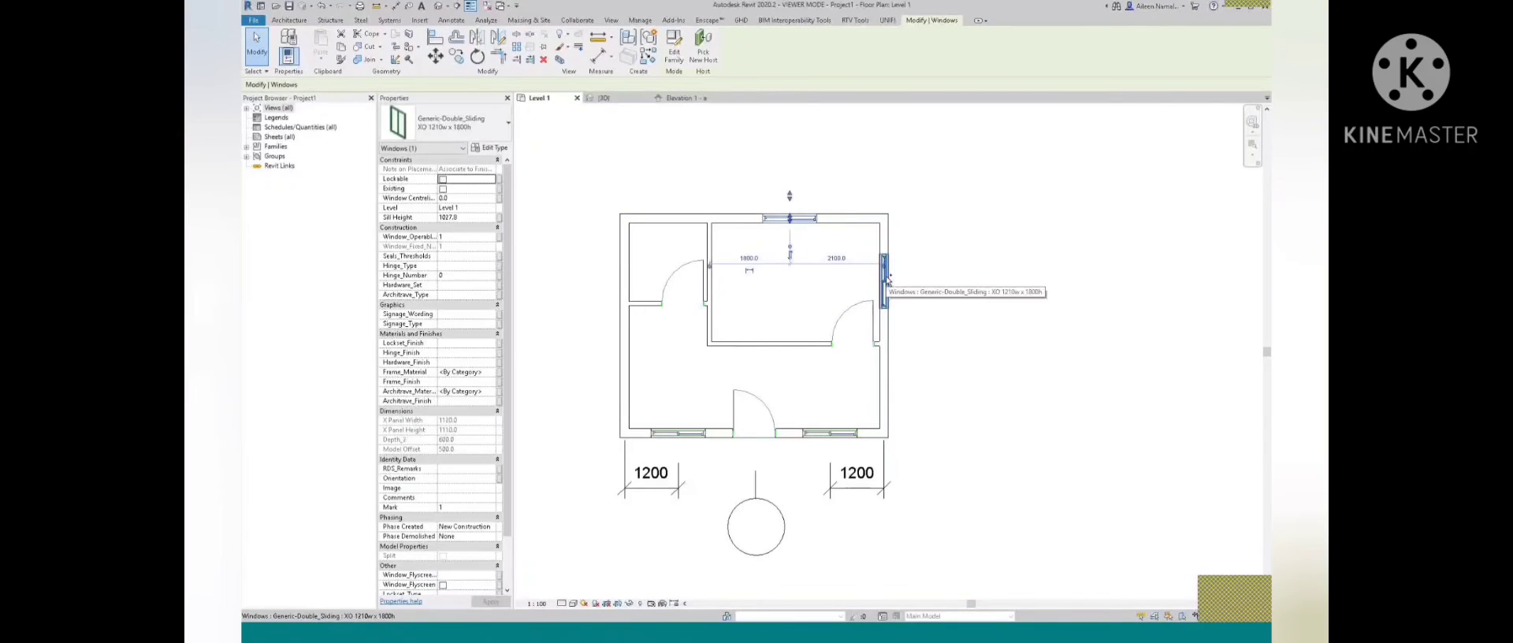
{"action": "left_click", "coordinate": [966, 295]}
{"action": "left_click", "coordinate": [755, 480]}
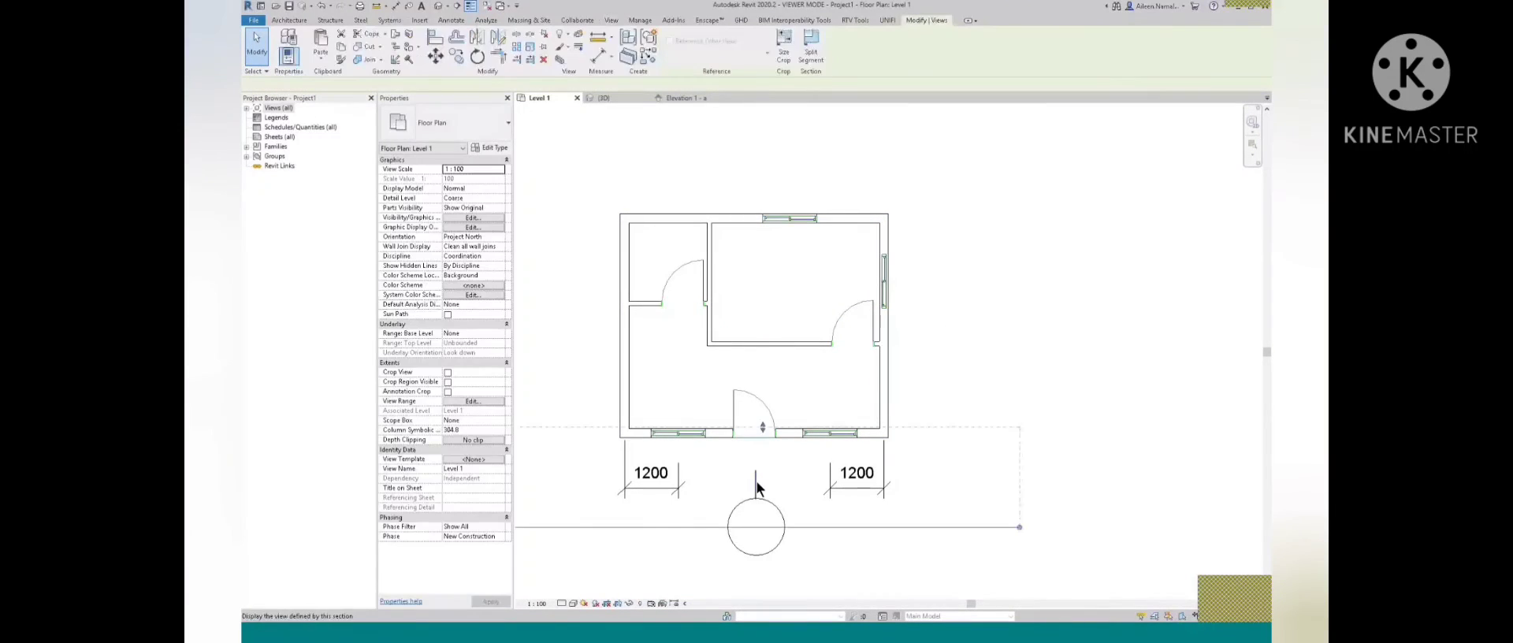
Place a new elevation marker to the right of the plan, facing the right wall
{"action": "key", "text": "c"}
{"action": "key", "text": "s"}
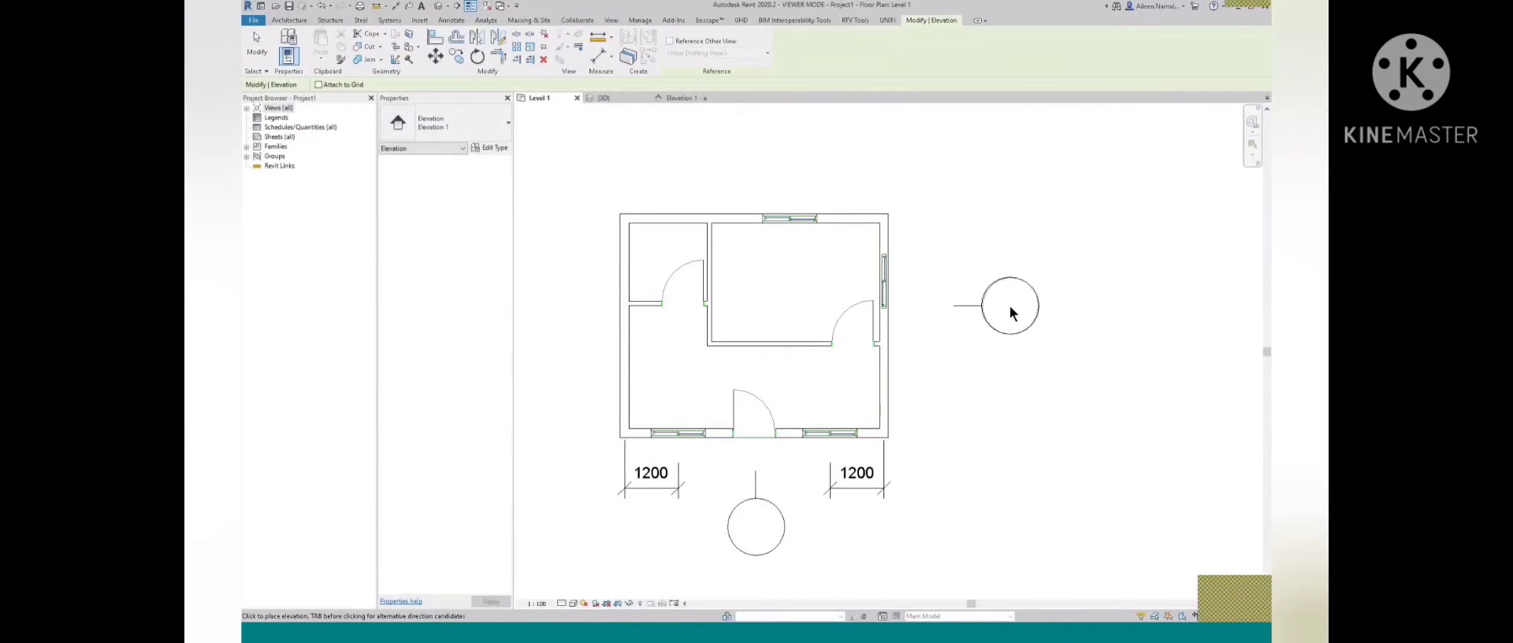
{"action": "left_click", "coordinate": [1006, 310]}
{"action": "key", "text": "Escape"}
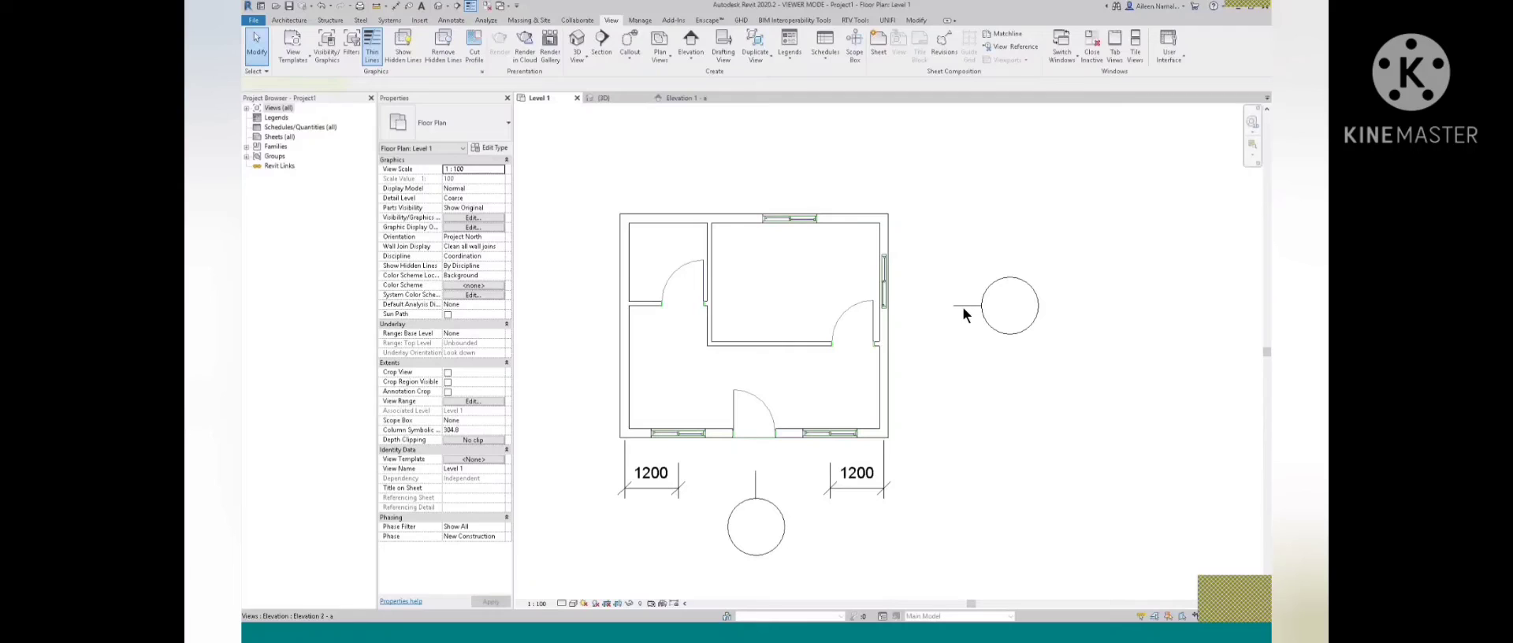
Limit the new elevation's depth to the right wall and open Elevation 2 - a
{"action": "left_click", "coordinate": [963, 309]}
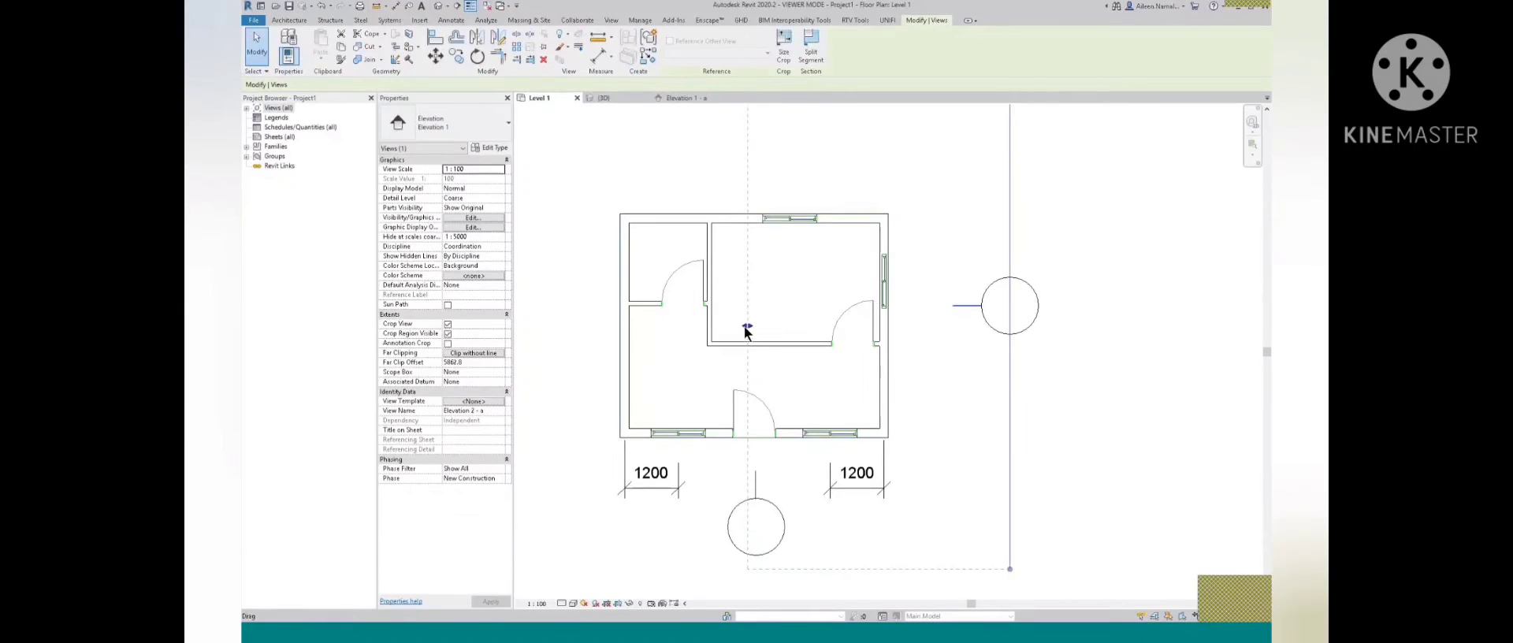
{"action": "left_click_drag", "start_coordinate": [747, 331], "coordinate": [877, 332]}
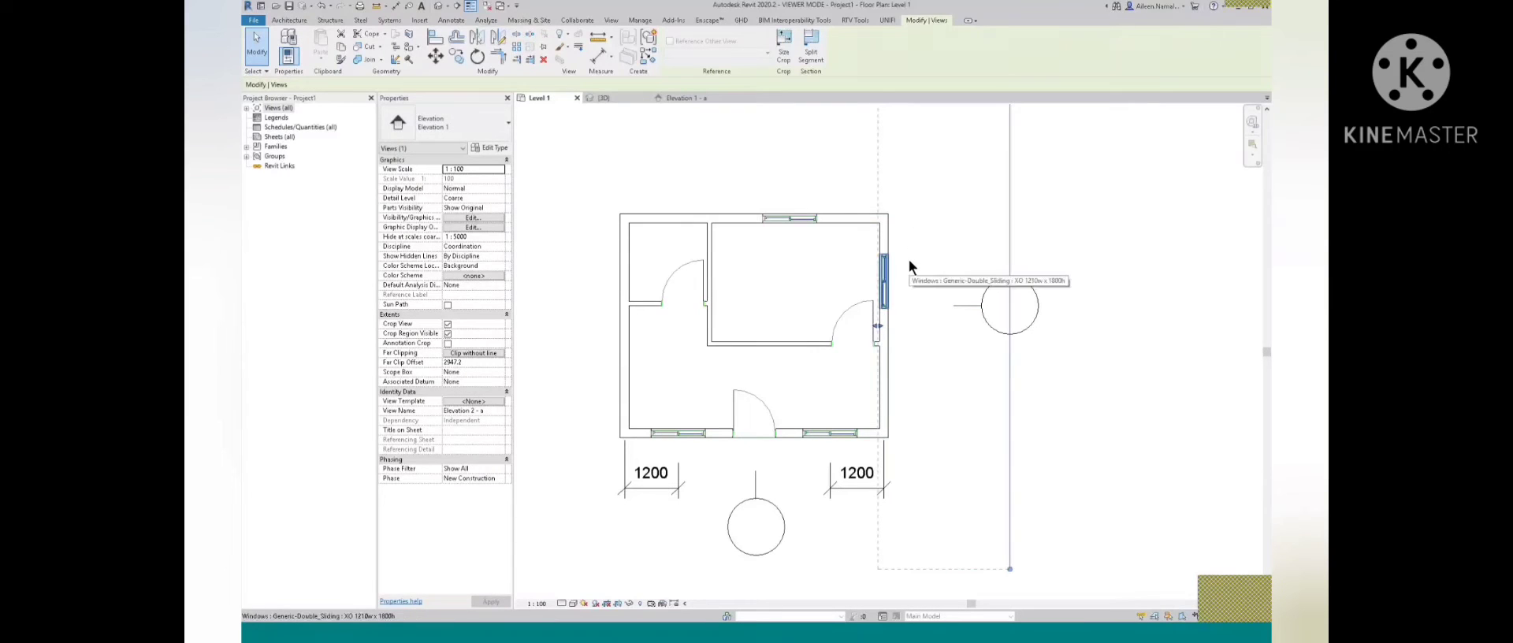
{"action": "right_click", "coordinate": [958, 309]}
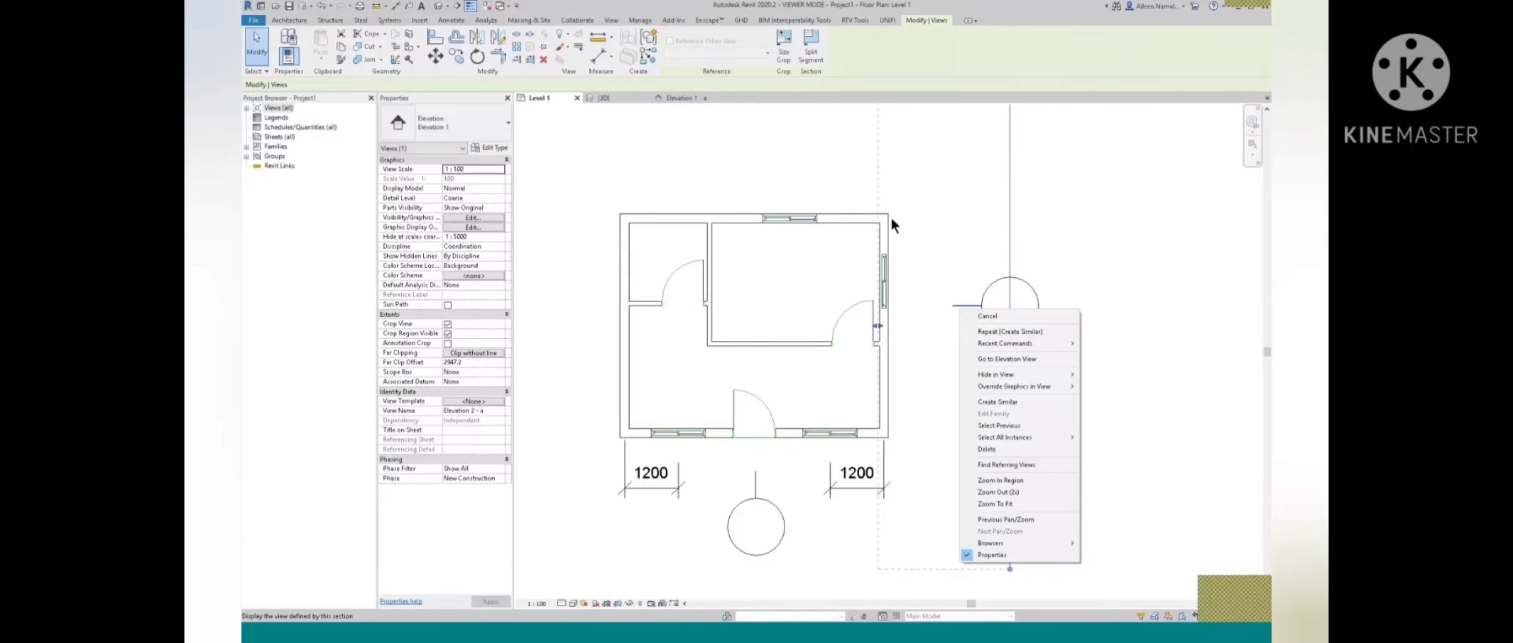
{"action": "left_click", "coordinate": [1015, 358]}
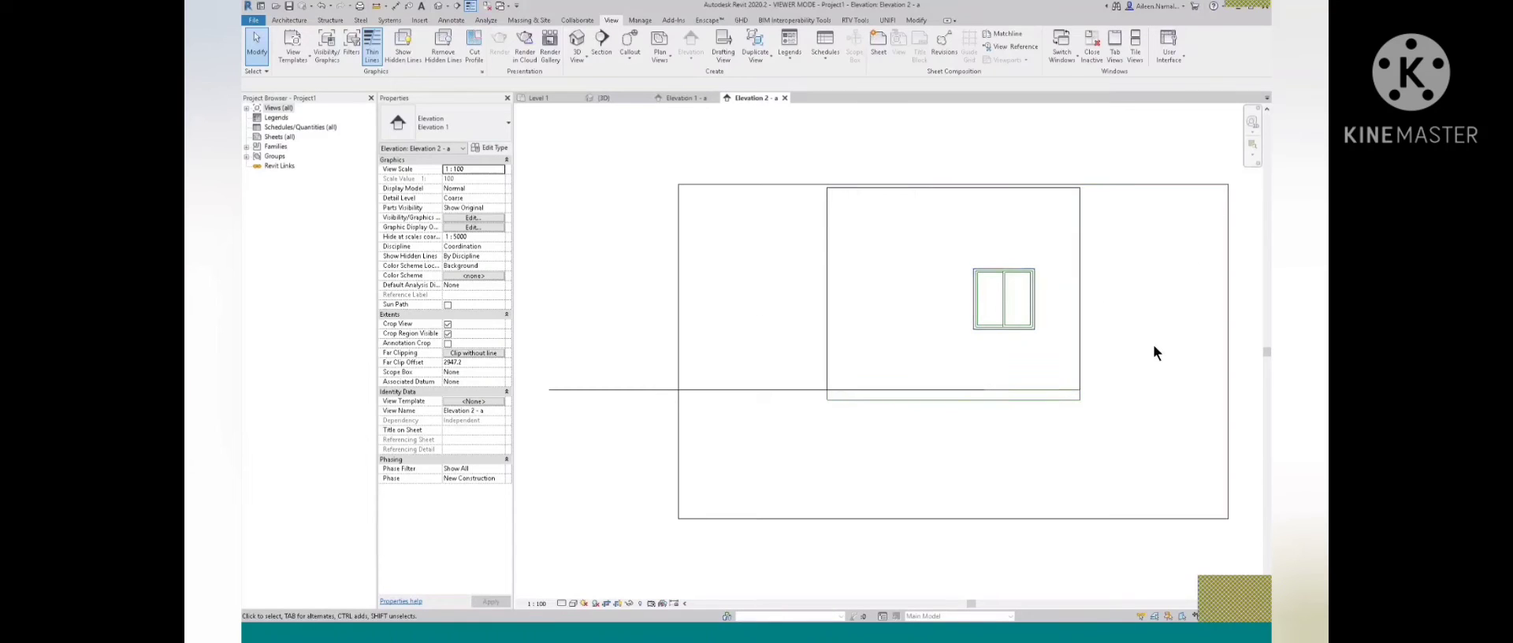
Give the right-wall sliding window a 900 Sill Height, then return to the Level 1 plan
{"action": "scroll", "coordinate": [1142, 323], "scroll_direction": "up", "scroll_amount": 2}
{"action": "left_click", "coordinate": [955, 301]}
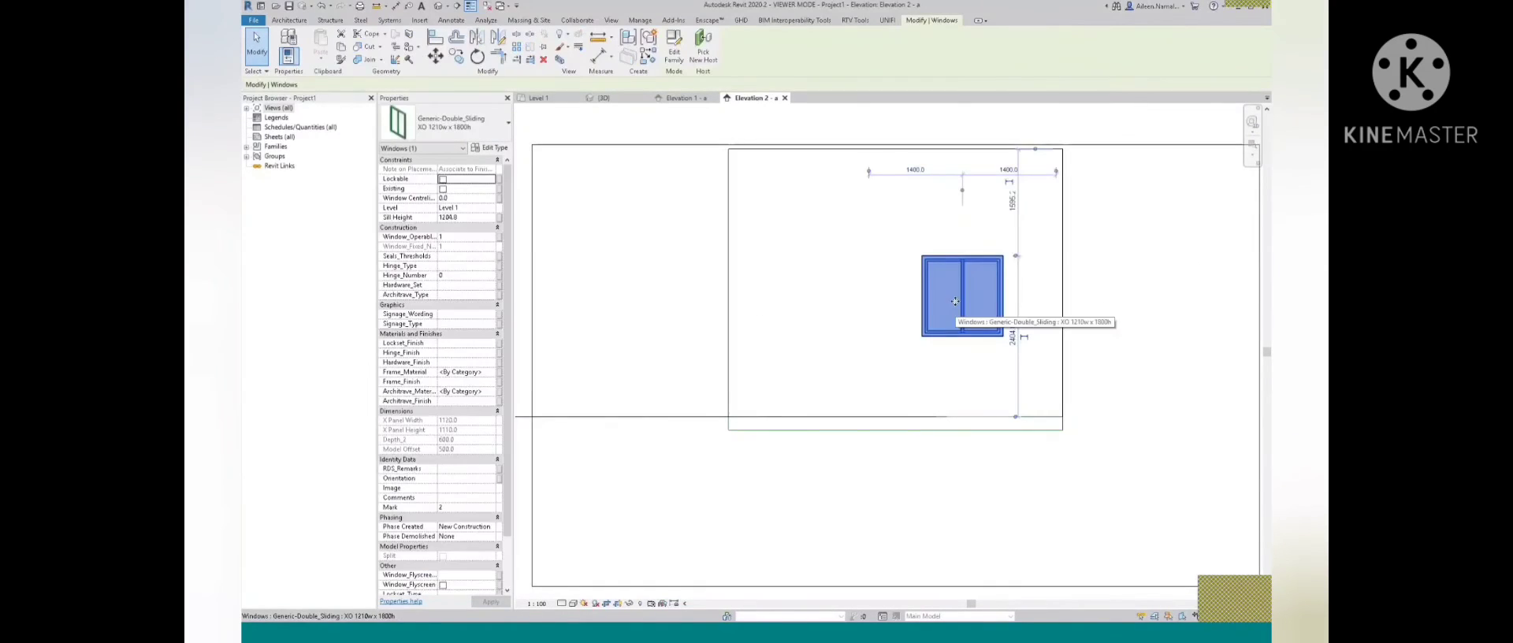
{"action": "left_click", "coordinate": [465, 216]}
{"action": "type", "text": "90"}
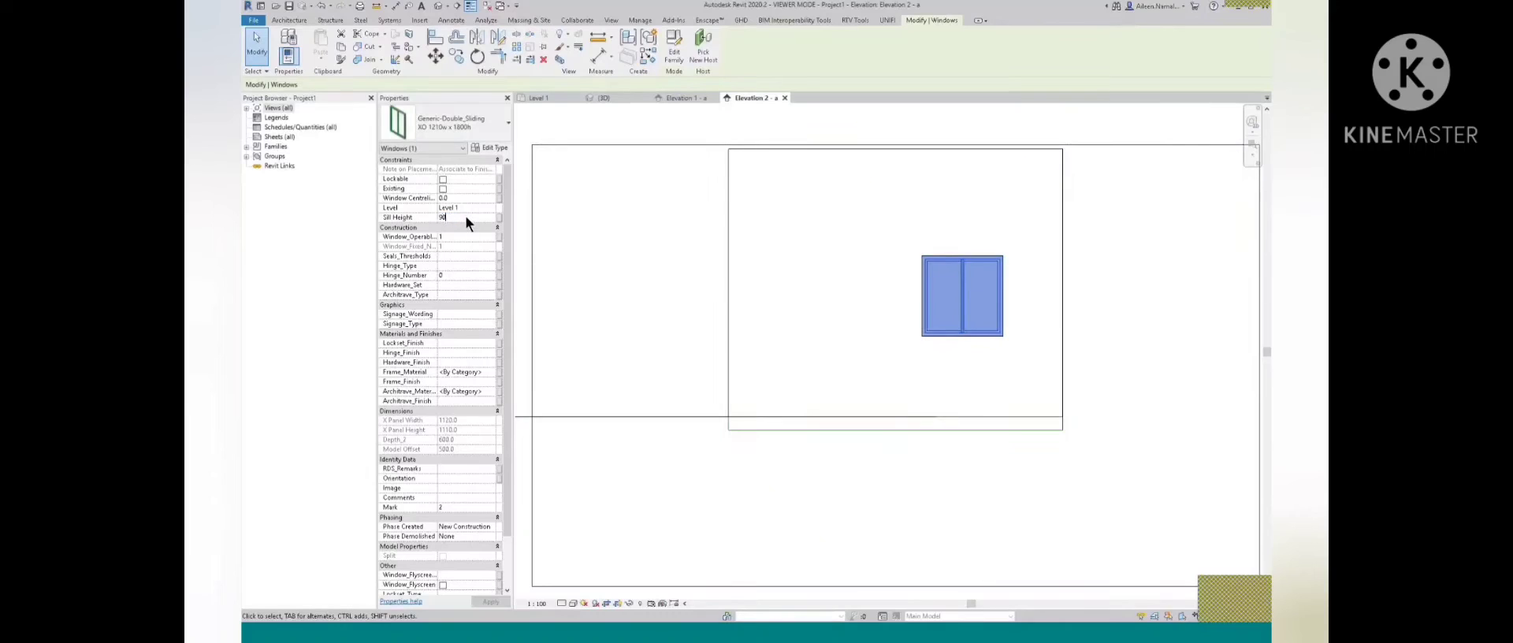
{"action": "type", "text": "0"}
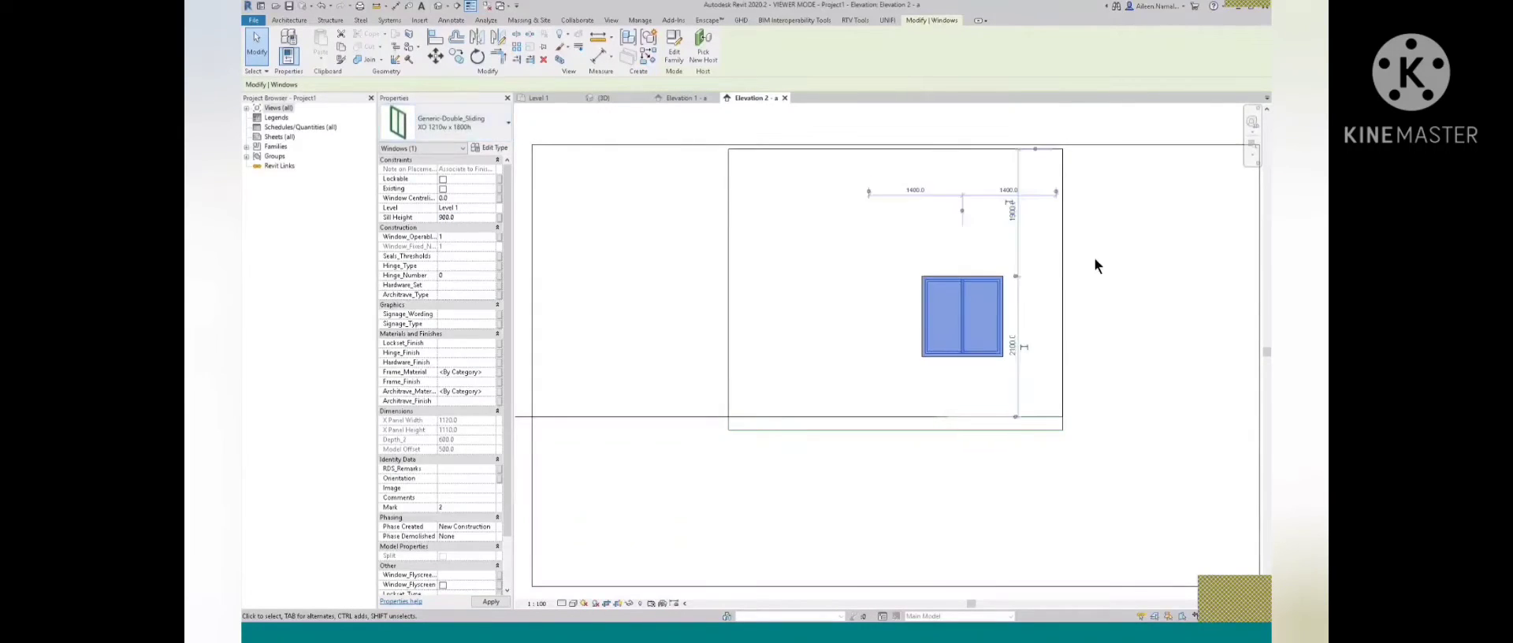
{"action": "left_click", "coordinate": [1106, 429]}
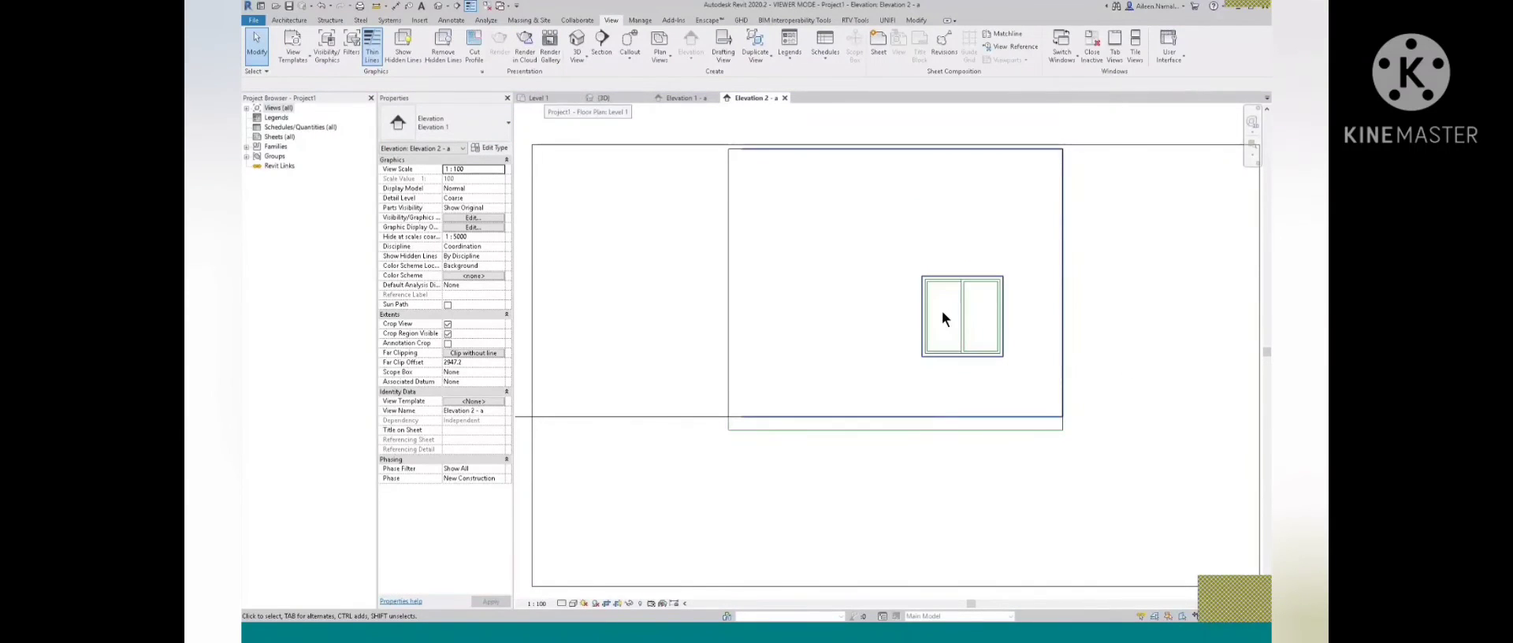
{"action": "left_click", "coordinate": [542, 98]}
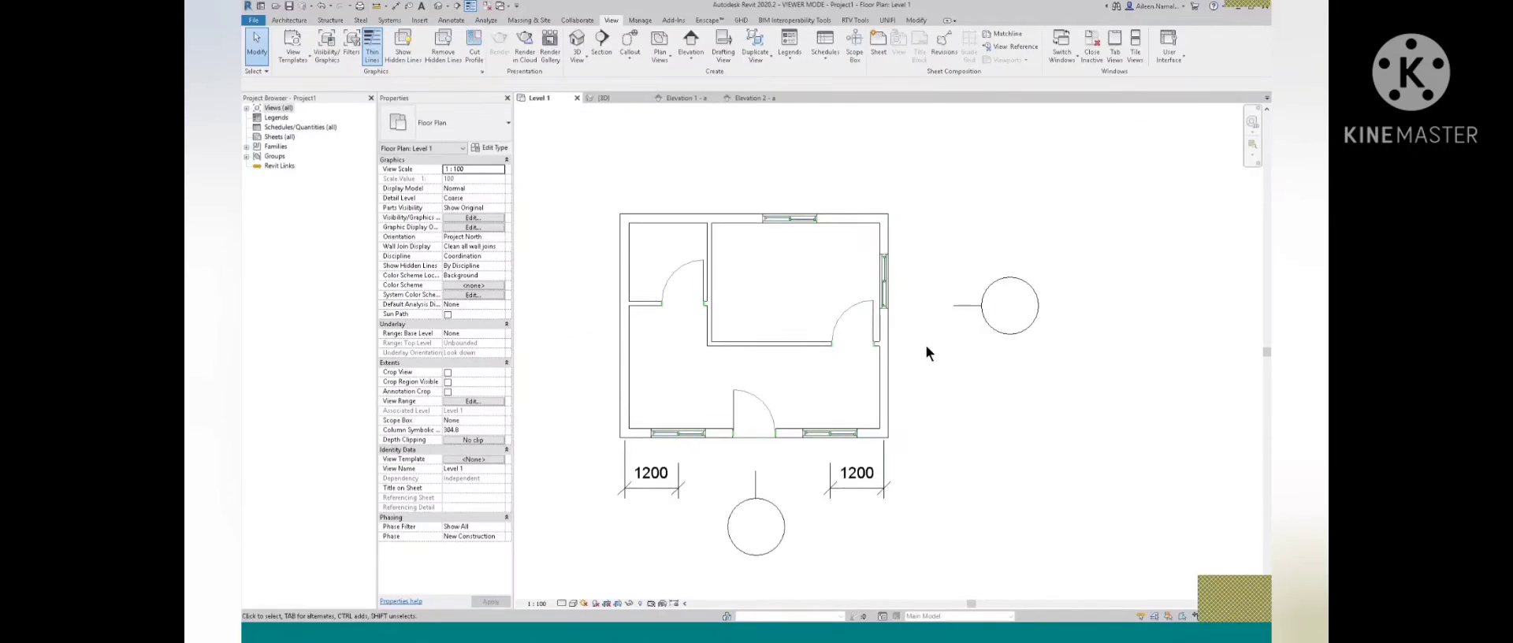
Dimension the right wall from the lower wall through the window centre to the top wall (1400/1400)
{"action": "key", "text": "d"}
{"action": "key", "text": "i"}
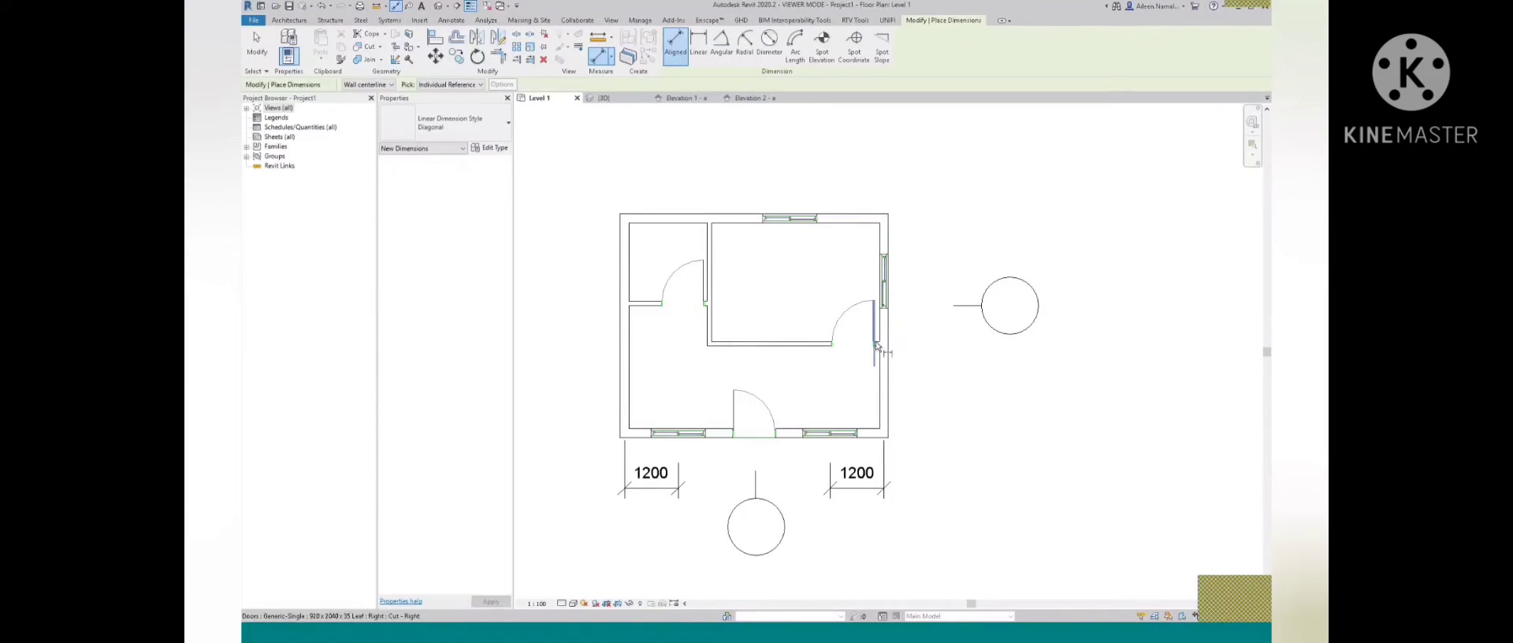
{"action": "scroll", "coordinate": [880, 347], "scroll_direction": "up", "scroll_amount": 1}
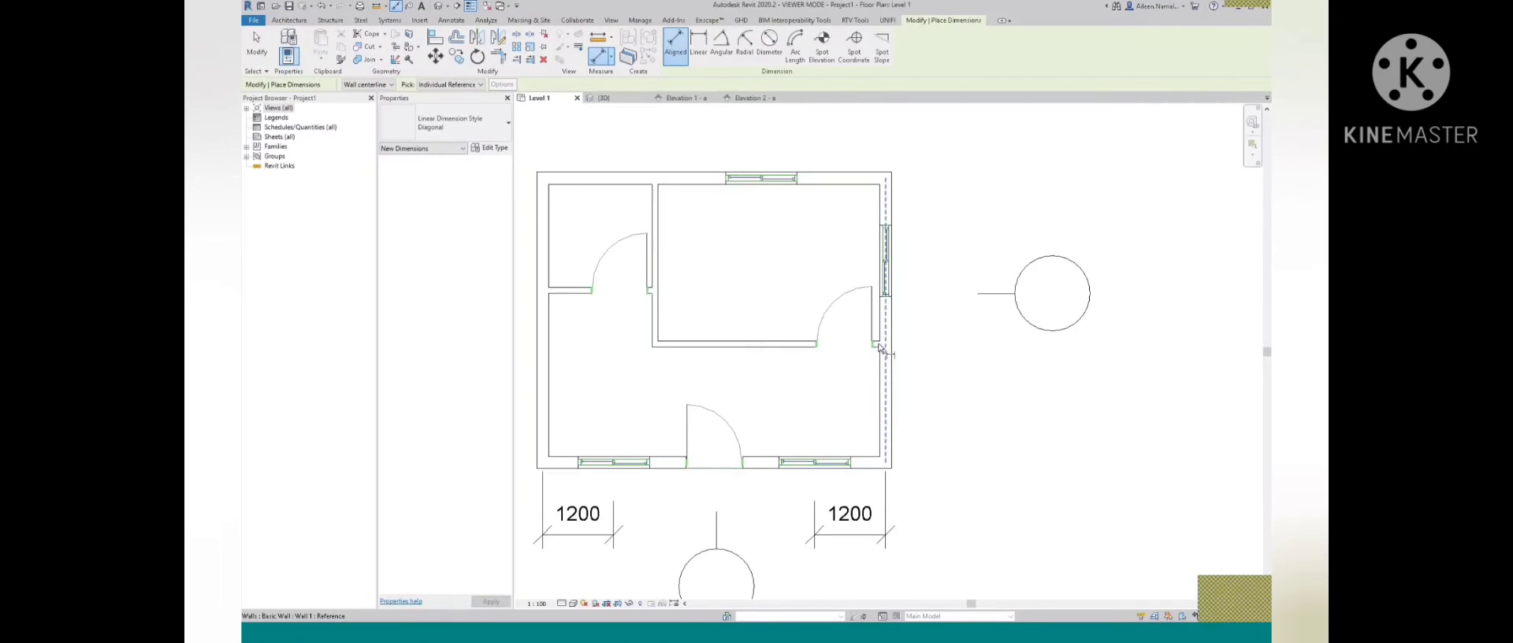
{"action": "left_click", "coordinate": [879, 345]}
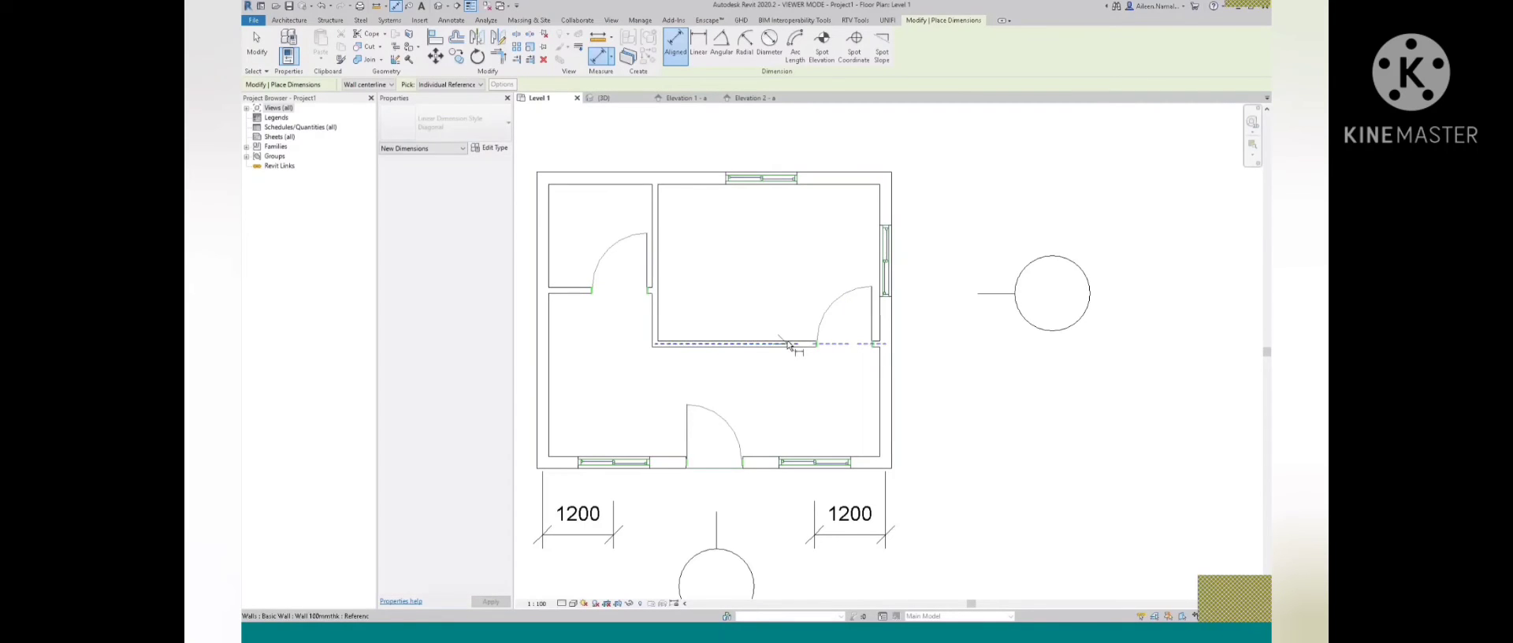
{"action": "left_click", "coordinate": [884, 260]}
{"action": "left_click", "coordinate": [867, 177]}
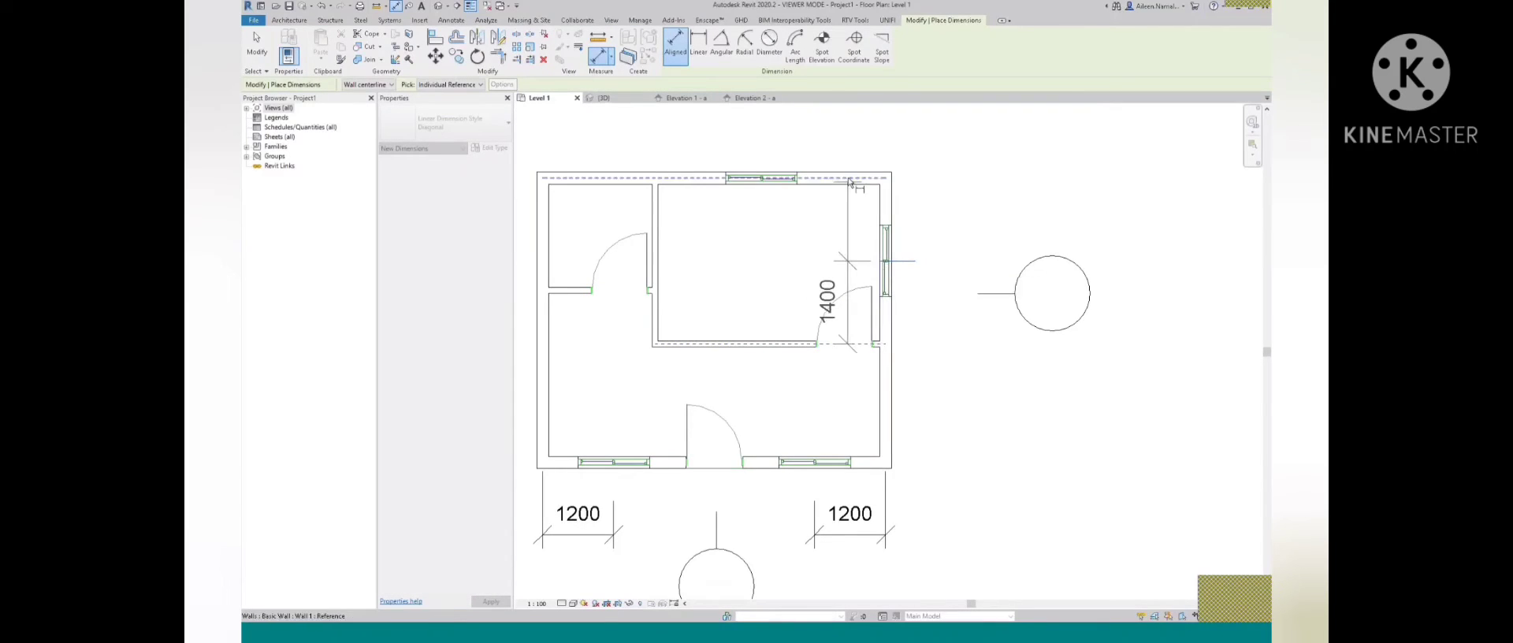
{"action": "left_click", "coordinate": [960, 211]}
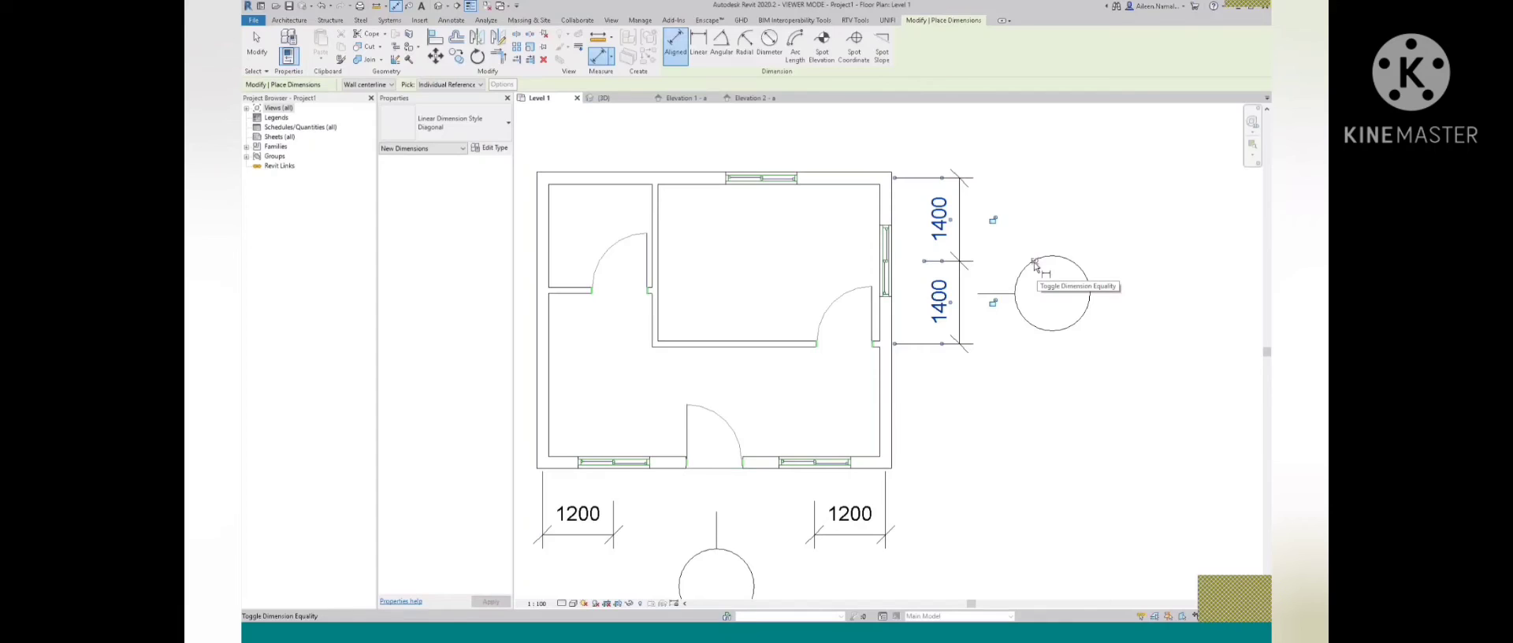
{"action": "scroll", "coordinate": [1034, 265], "scroll_direction": "up", "scroll_amount": 3}
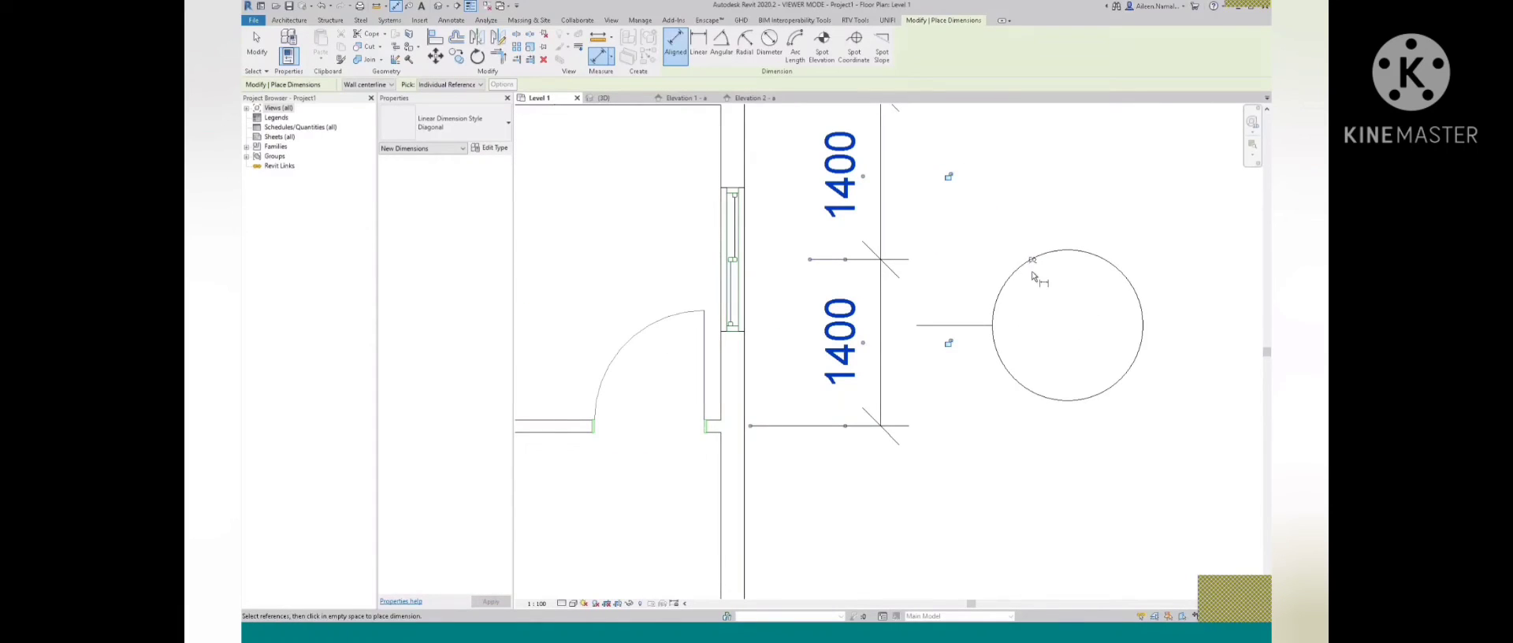
{"action": "key", "text": "Escape"}
{"action": "key", "text": "Escape"}
Set the window's distance to 1200, make it permanent, equalize to 1400 each, then delete it
{"action": "left_click", "coordinate": [731, 291]}
{"action": "left_click", "coordinate": [860, 341]}
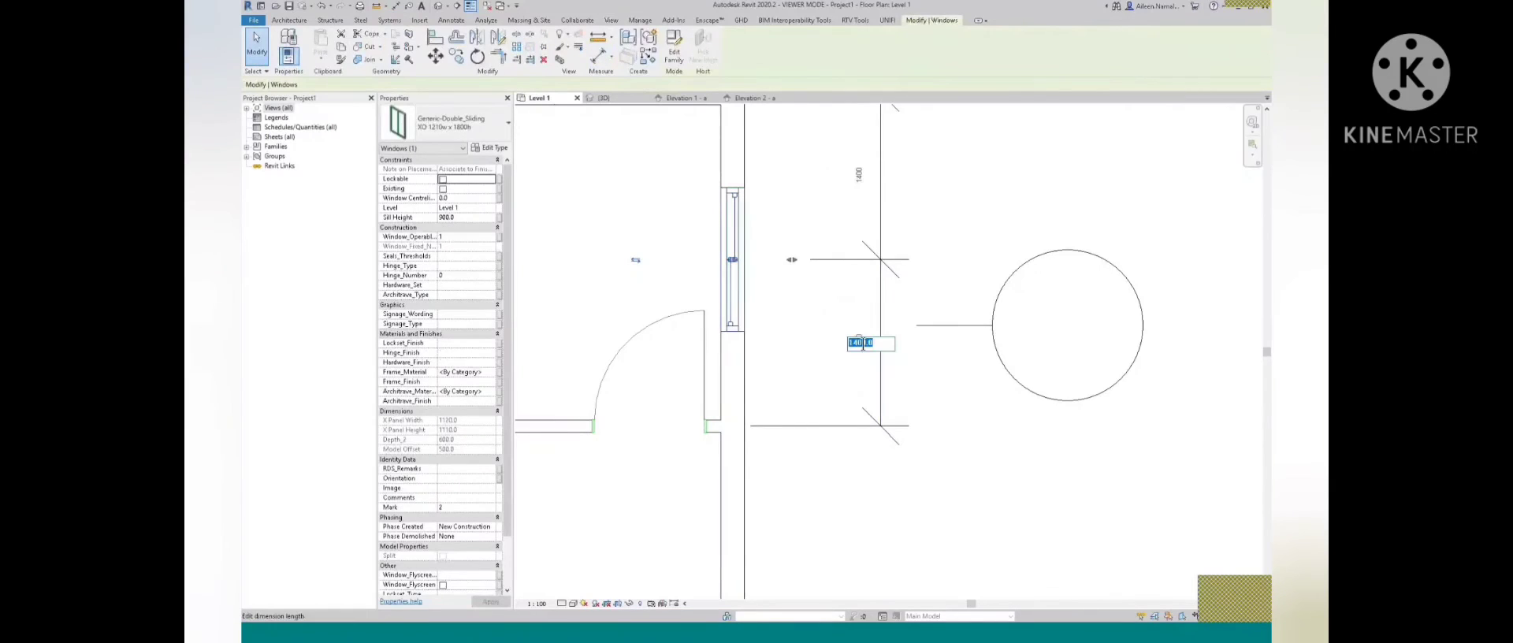
{"action": "type", "text": "1200"}
{"action": "key", "text": "Return"}
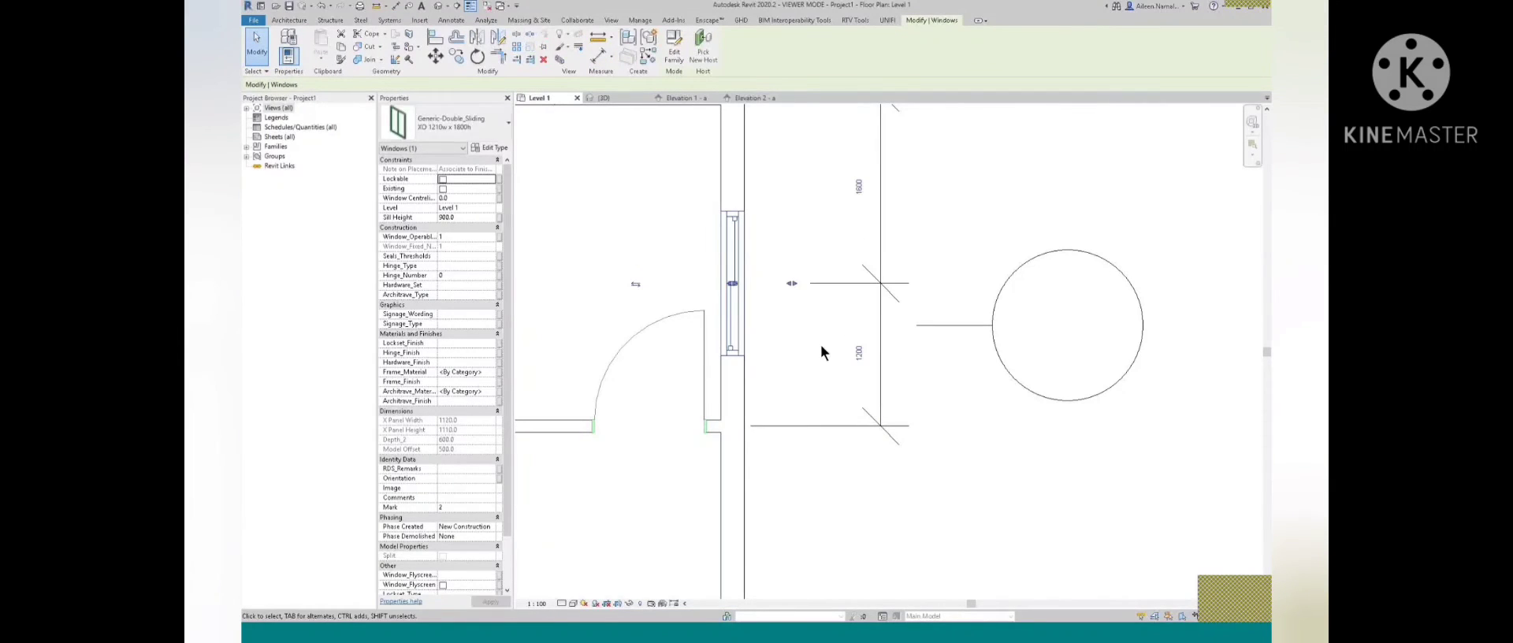
{"action": "scroll", "coordinate": [820, 344], "scroll_direction": "down", "scroll_amount": 2}
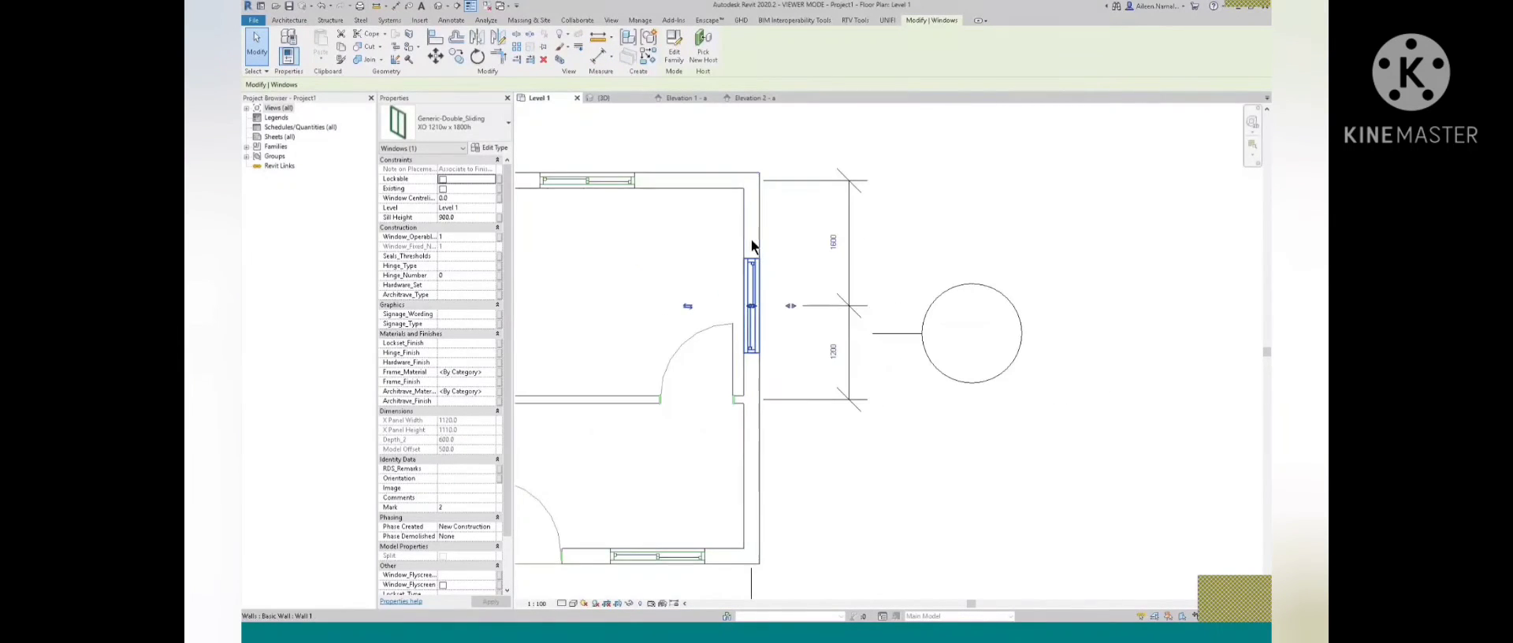
{"action": "left_click", "coordinate": [828, 340]}
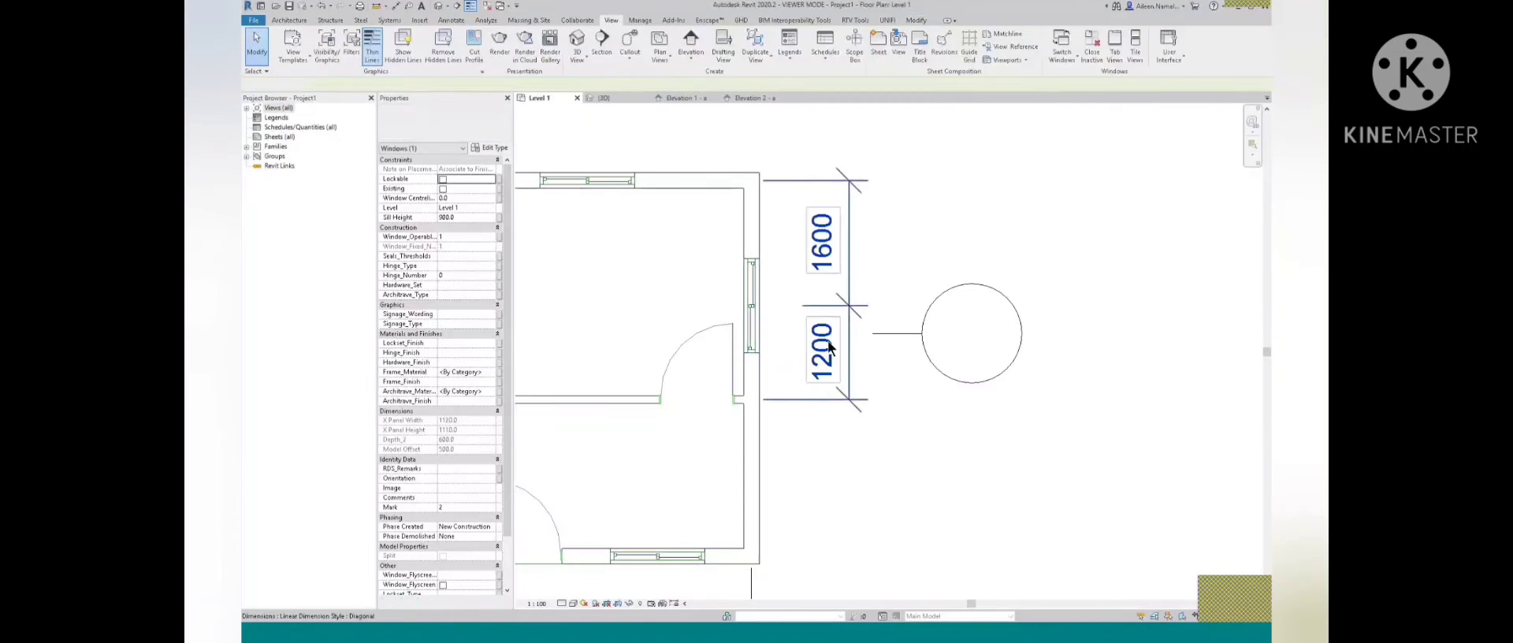
{"action": "left_click", "coordinate": [948, 290]}
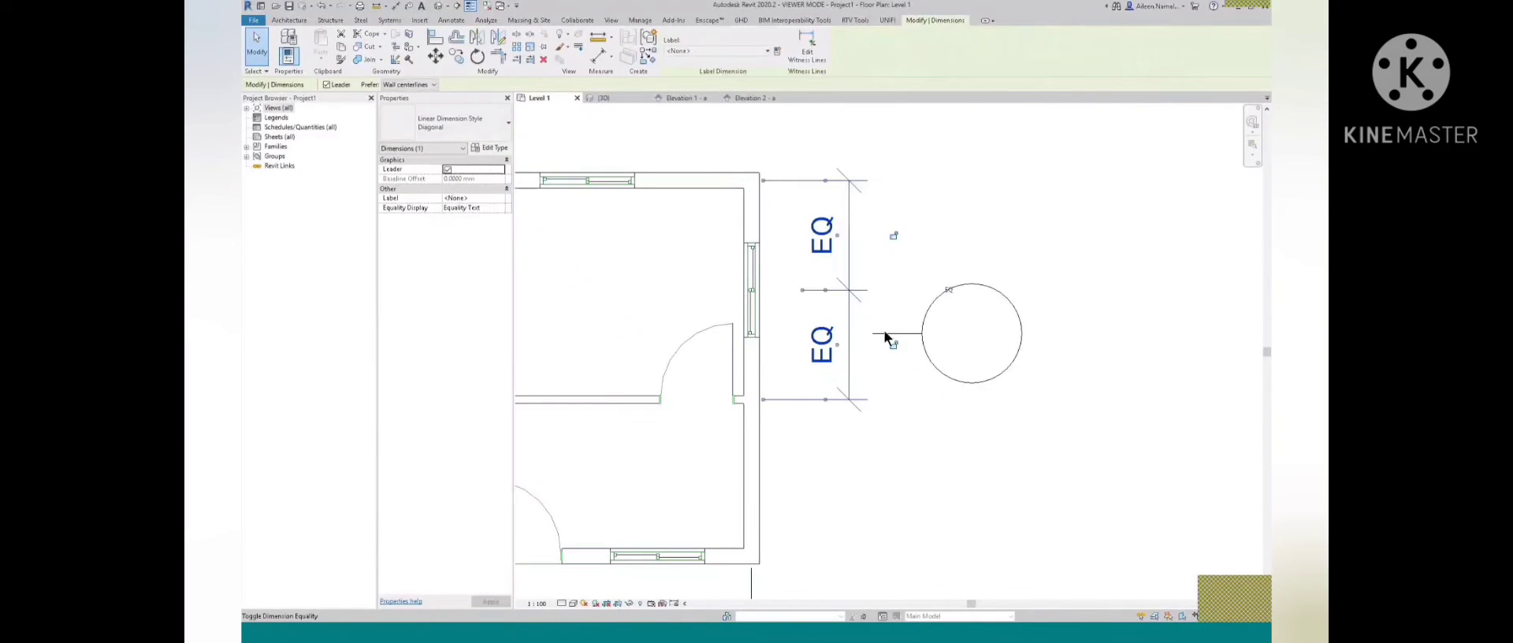
{"action": "left_click", "coordinate": [949, 289]}
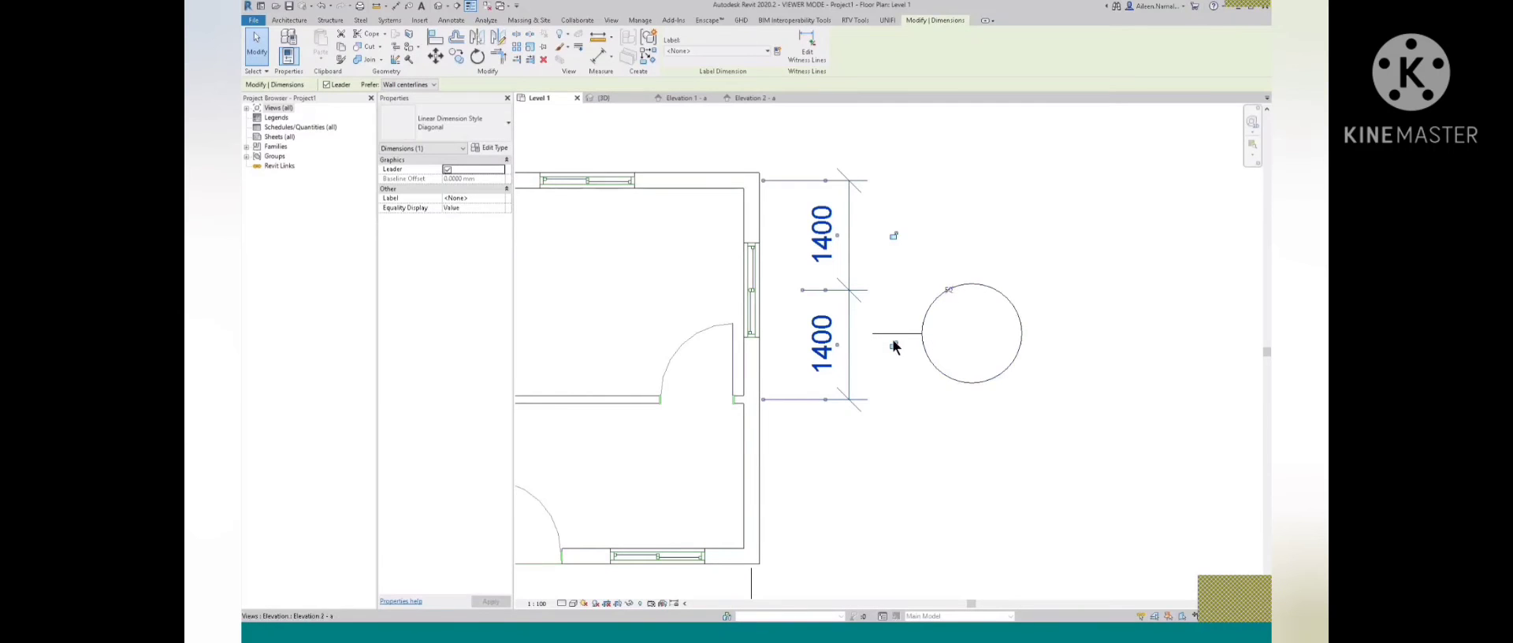
{"action": "key", "text": "Delete"}
Dimension the top window to the walls and equalize it so both sides read 1950
{"action": "scroll", "coordinate": [891, 298], "scroll_direction": "down", "scroll_amount": 4}
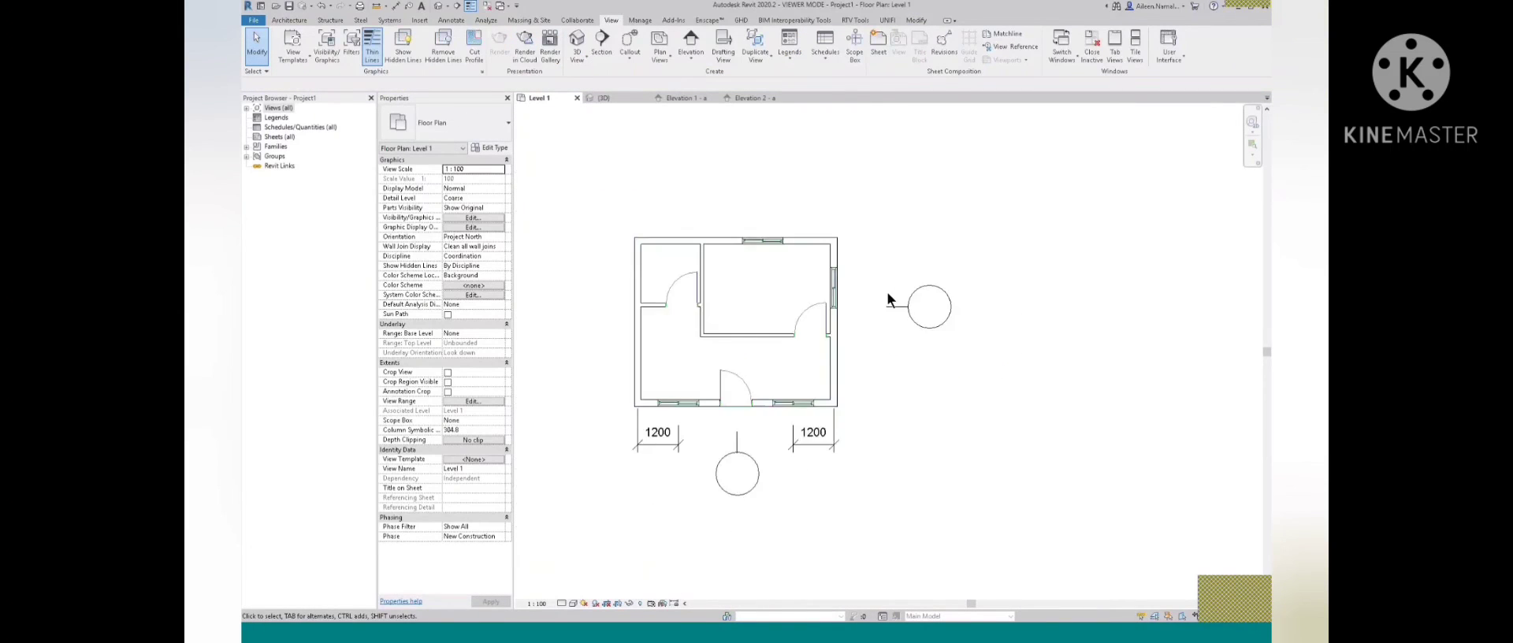
{"action": "scroll", "coordinate": [753, 254], "scroll_direction": "up", "scroll_amount": 4}
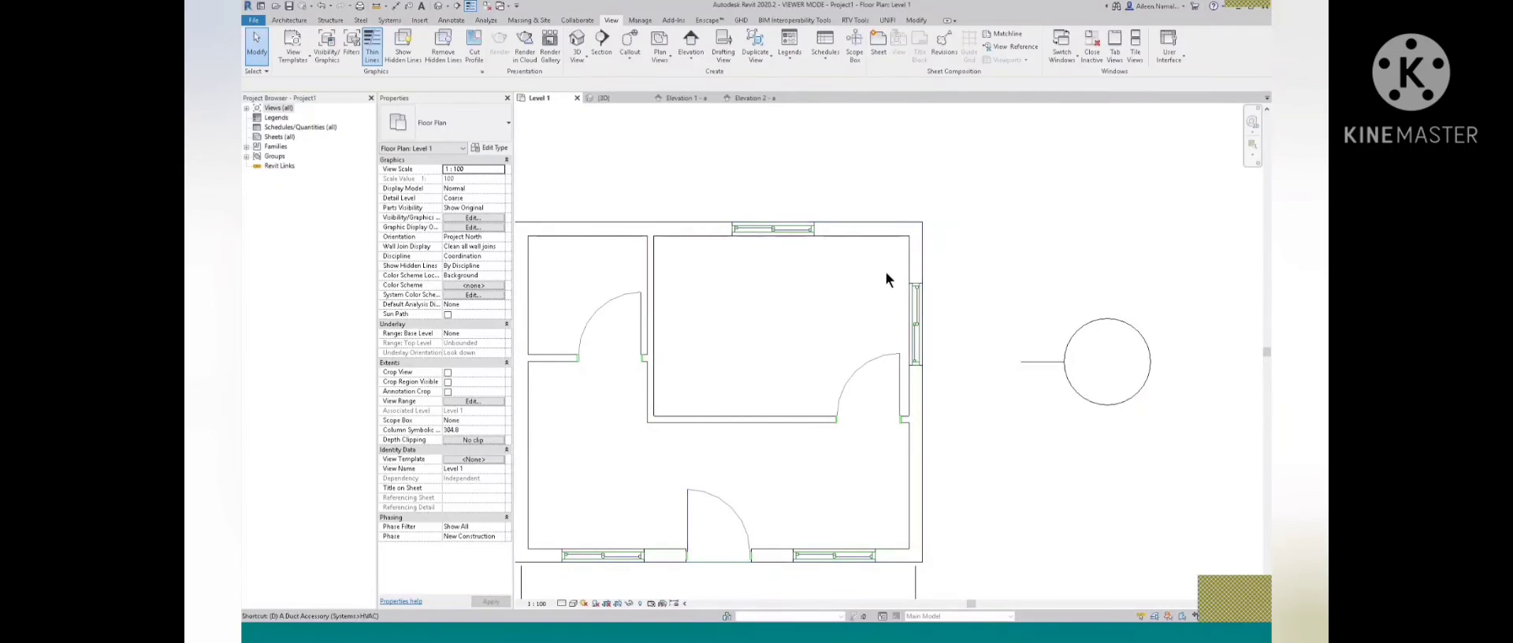
{"action": "key", "text": "d"}
{"action": "key", "text": "i"}
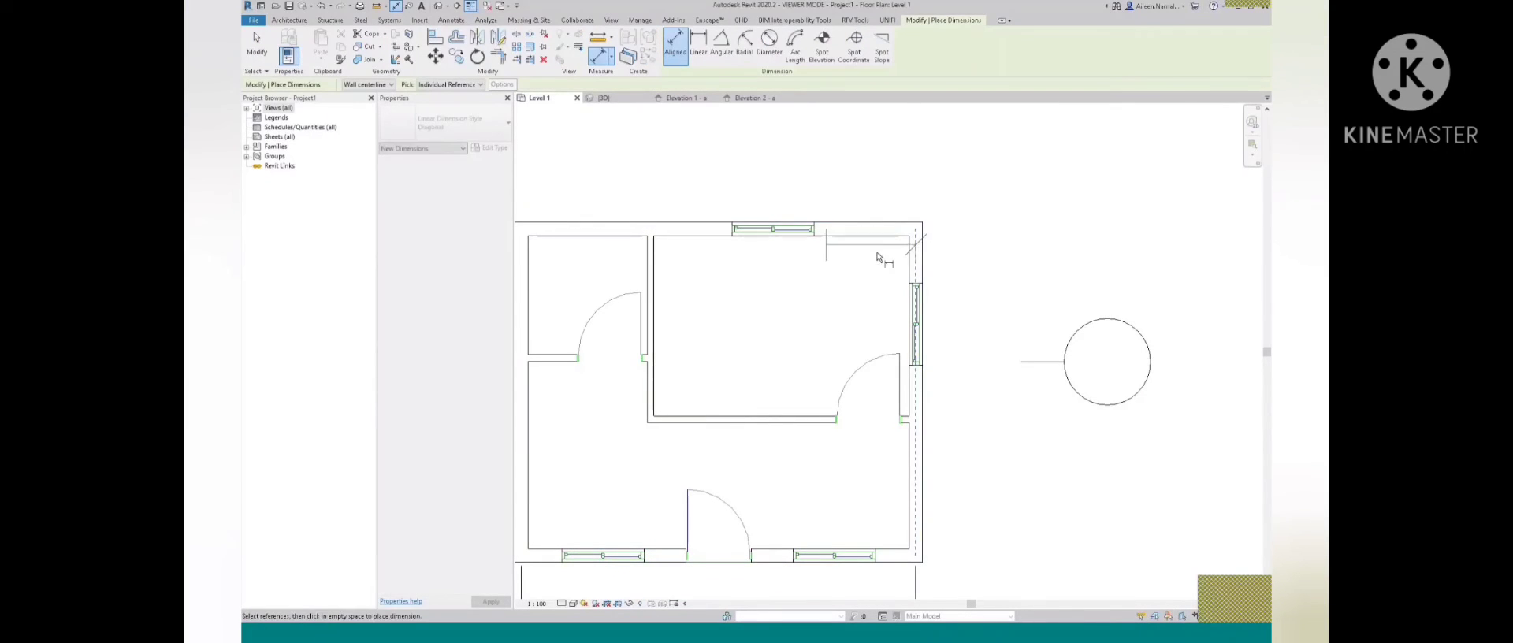
{"action": "left_click", "coordinate": [773, 230]}
{"action": "left_click", "coordinate": [656, 250]}
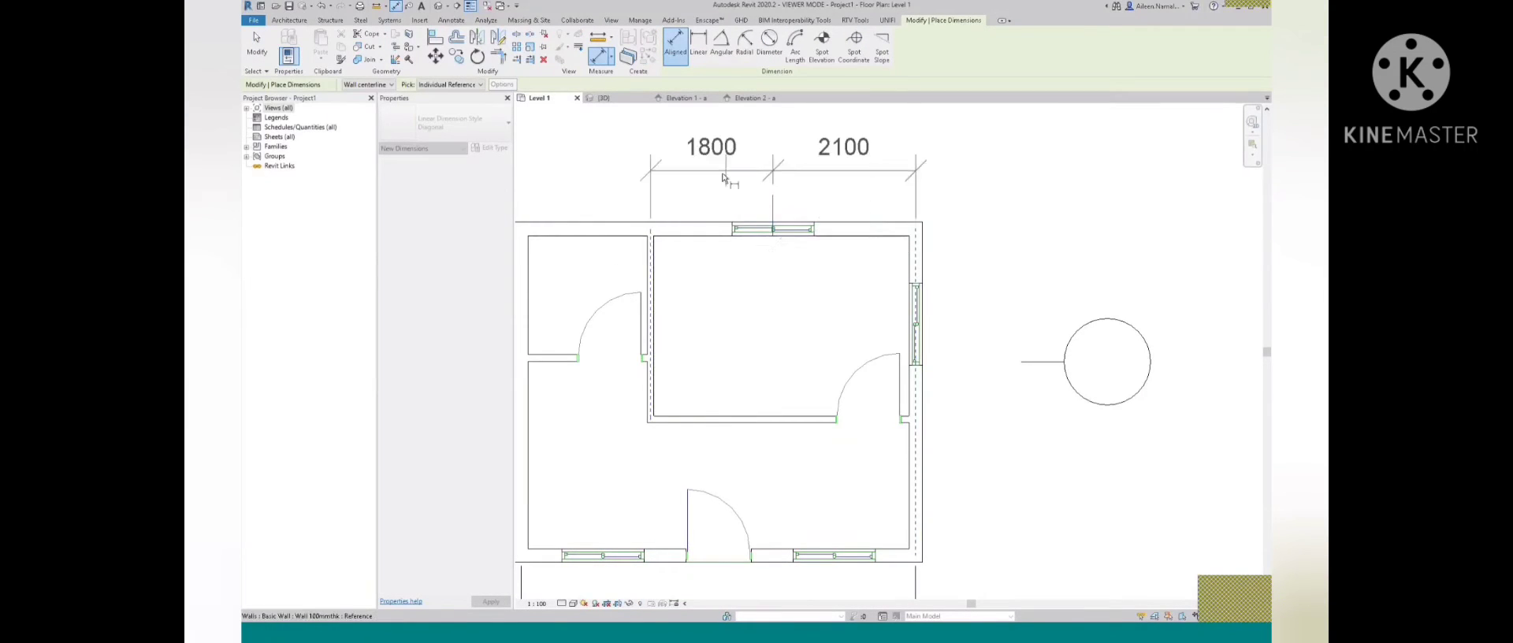
{"action": "left_click", "coordinate": [883, 154]}
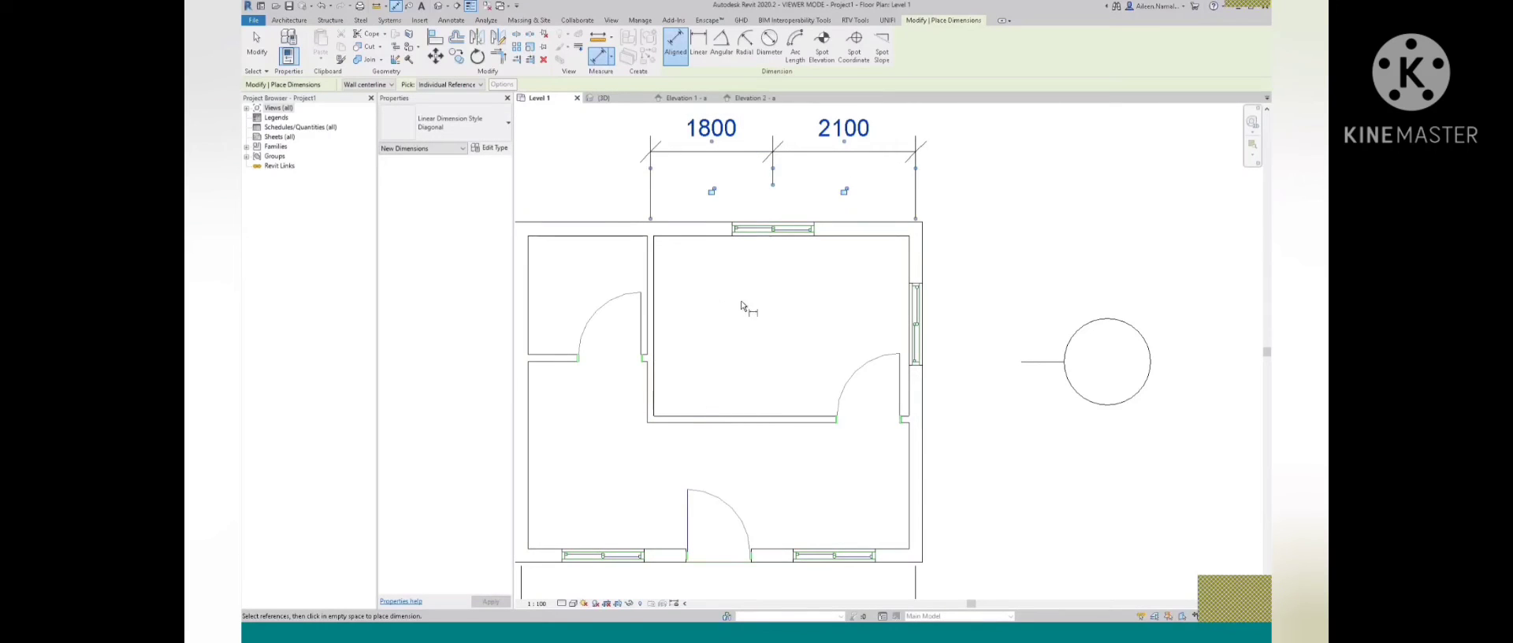
{"action": "scroll", "coordinate": [776, 304], "scroll_direction": "down", "scroll_amount": 1}
{"action": "scroll", "coordinate": [772, 175], "scroll_direction": "up", "scroll_amount": 1}
{"action": "left_click", "coordinate": [783, 141]}
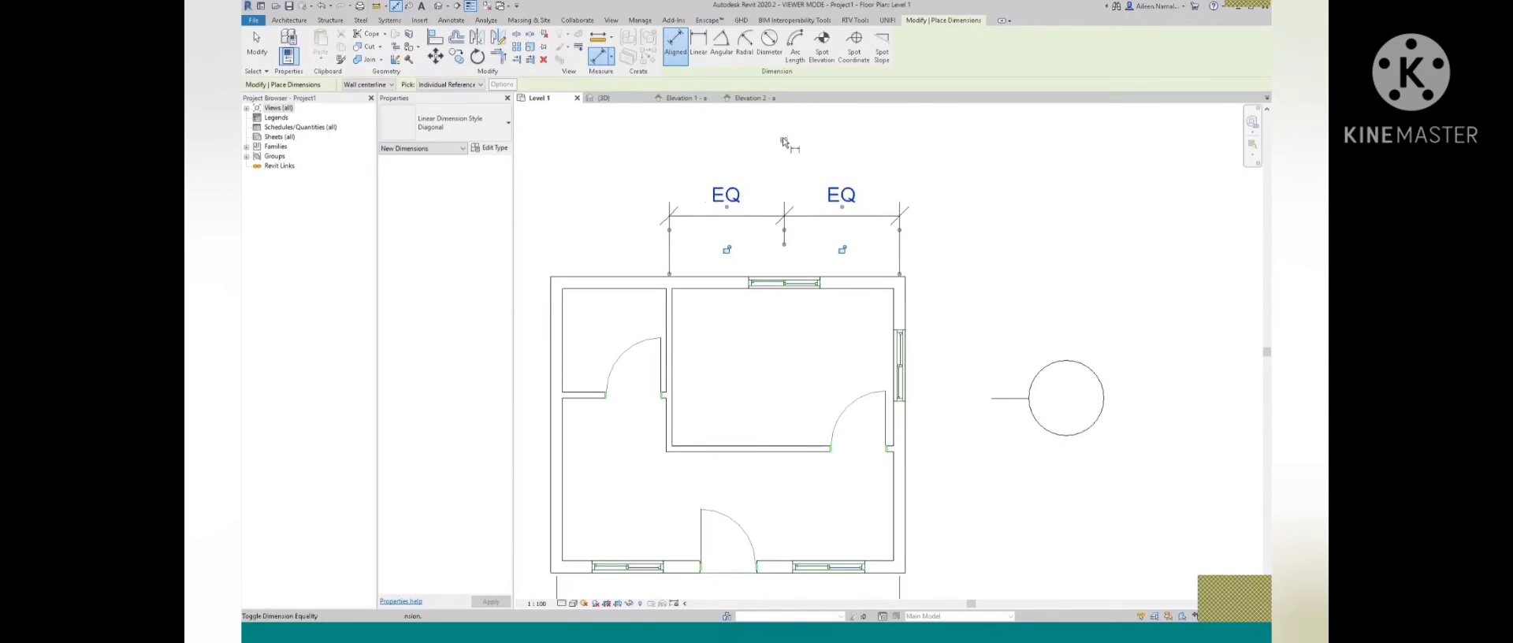
{"action": "left_click", "coordinate": [784, 141]}
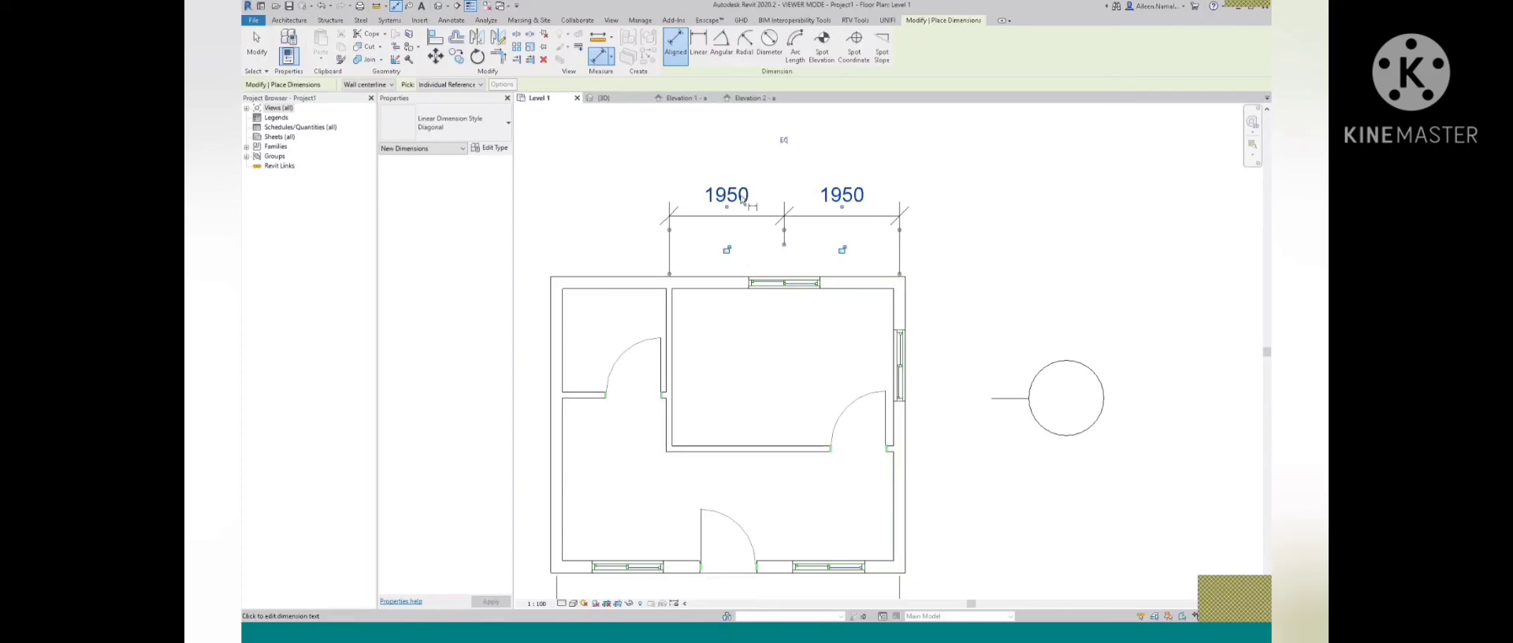
{"action": "key", "text": "Escape"}
{"action": "key", "text": "Escape"}
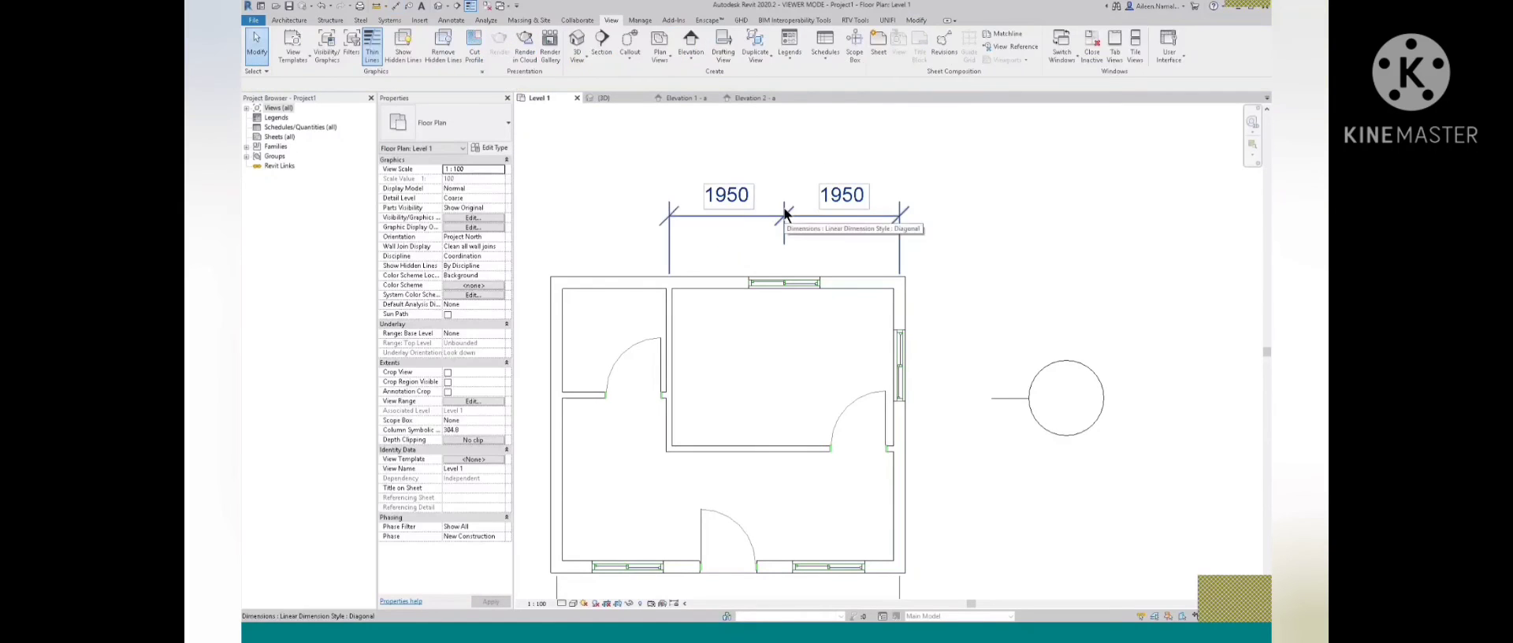
Delete the 1950 dimension string and set the top window's sill height to 900
{"action": "left_click", "coordinate": [784, 211]}
{"action": "key", "text": "Delete"}
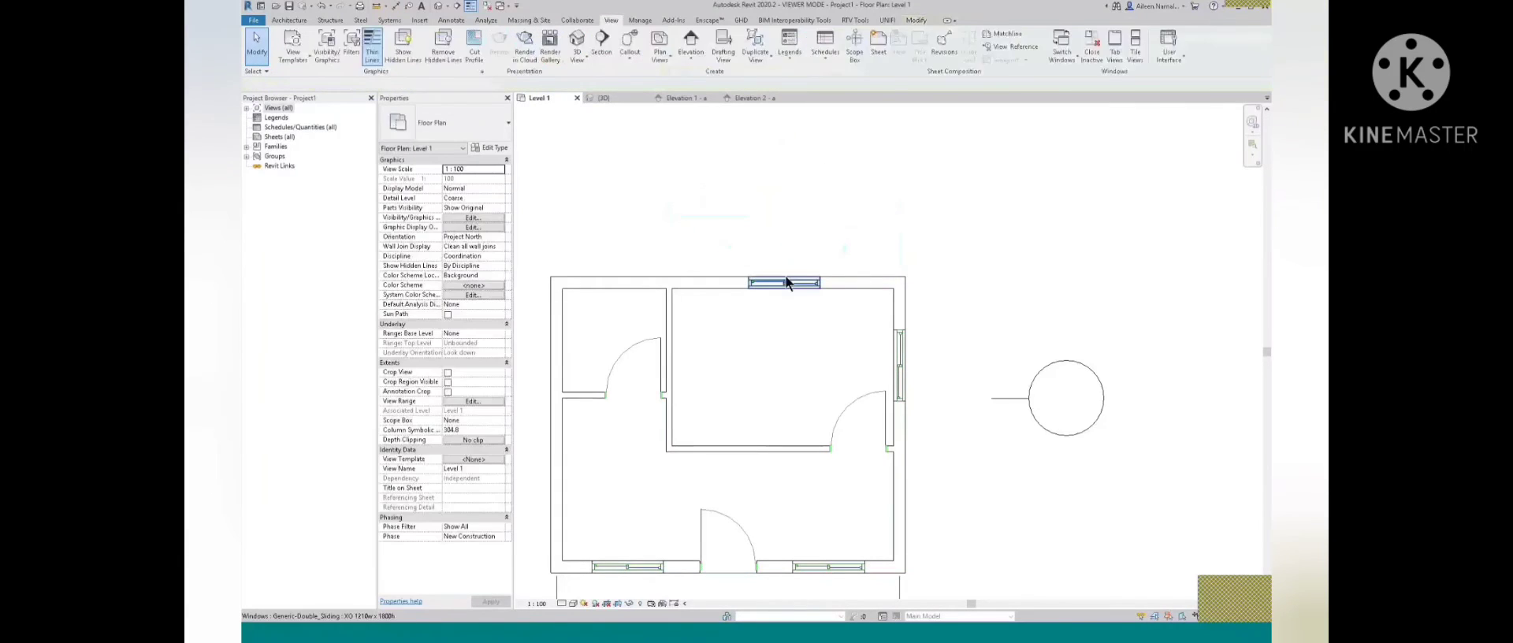
{"action": "left_click", "coordinate": [785, 283]}
{"action": "left_click", "coordinate": [476, 215]}
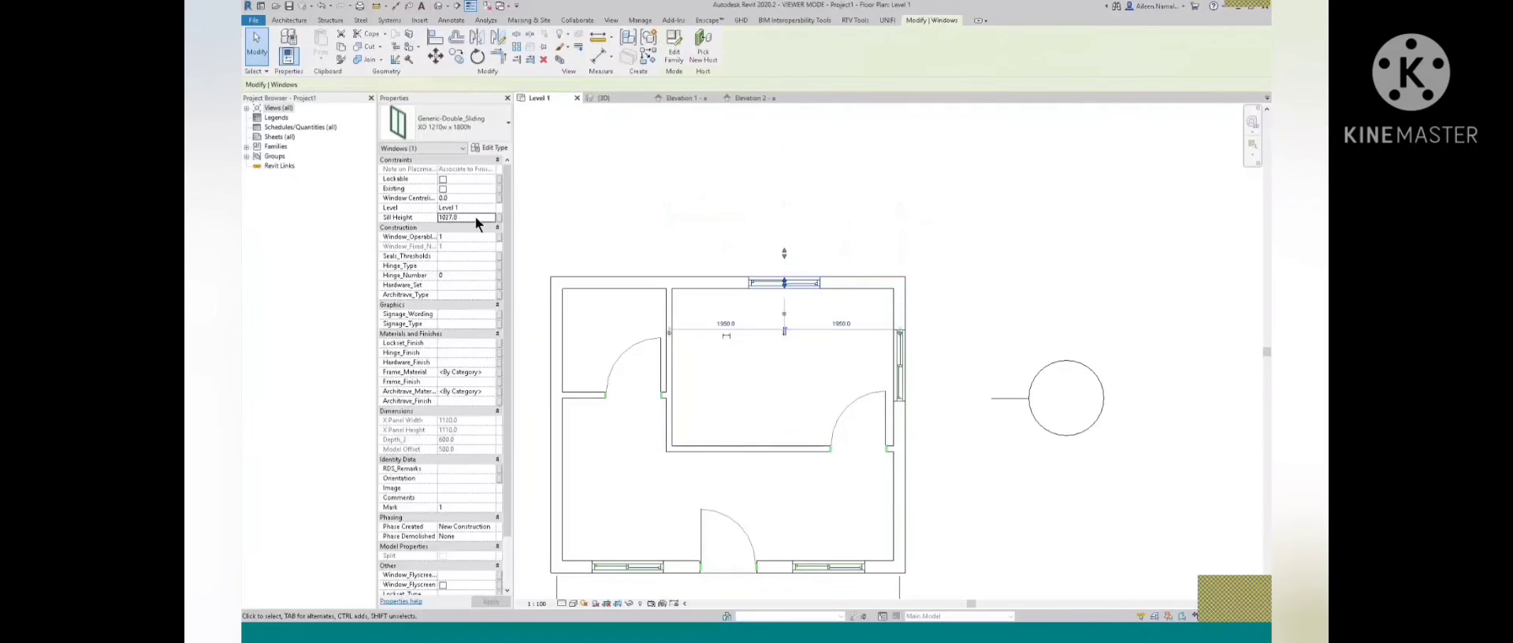
{"action": "type", "text": "900"}
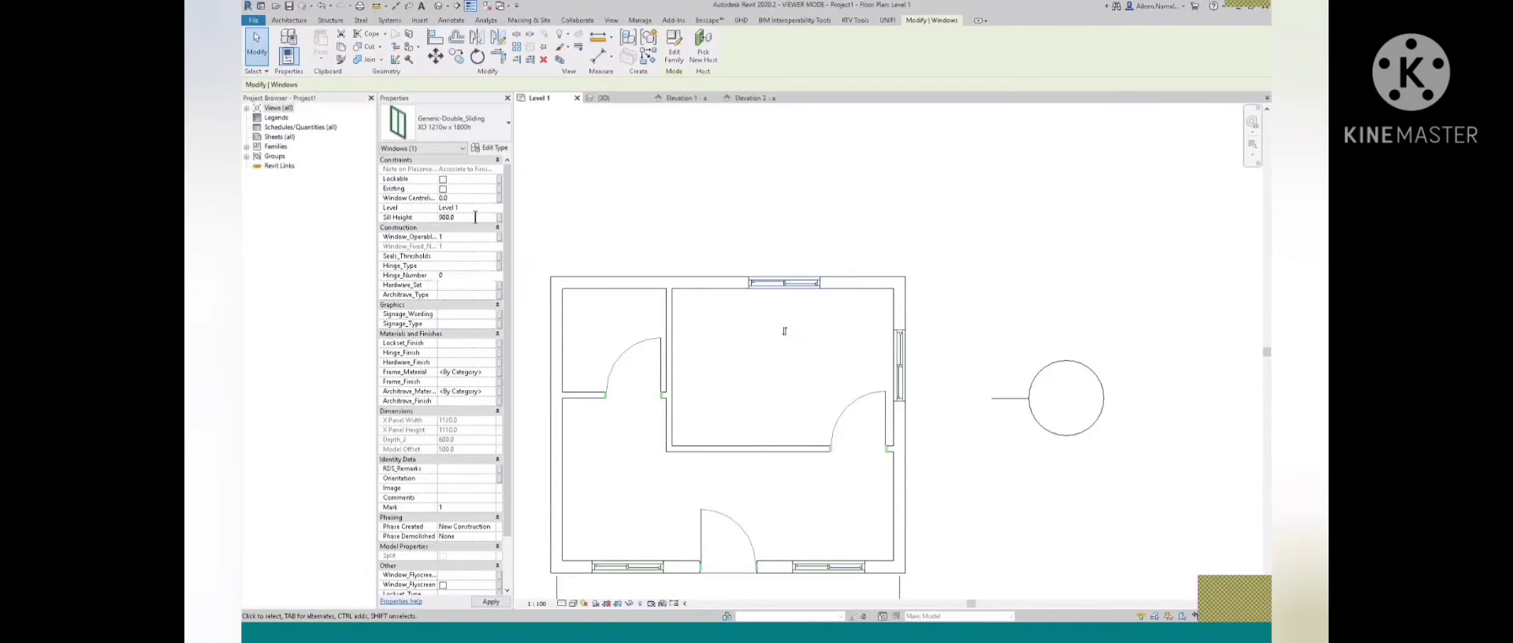
{"action": "left_click", "coordinate": [788, 217]}
Switch to the {3D} view and orbit to the FRONT face to inspect walls, doors and windows
{"action": "scroll", "coordinate": [854, 201], "scroll_direction": "down", "scroll_amount": 3}
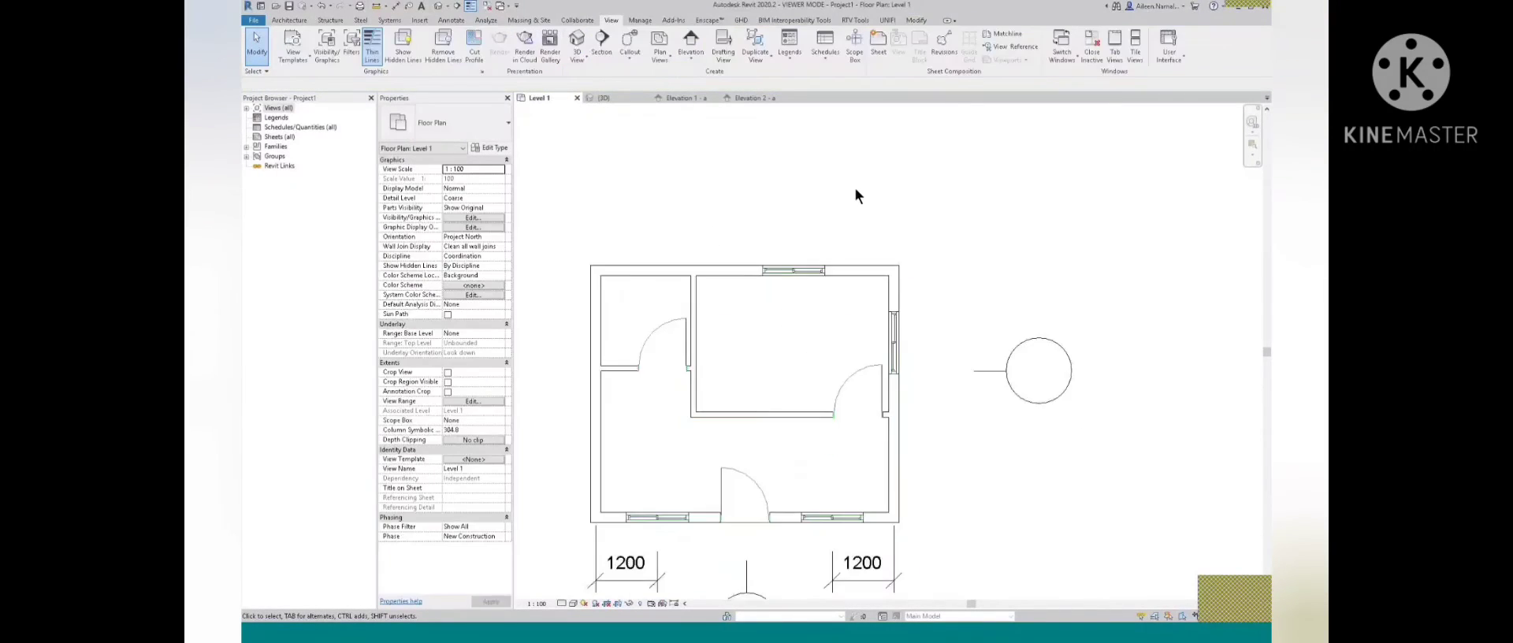
{"action": "left_click", "coordinate": [603, 98]}
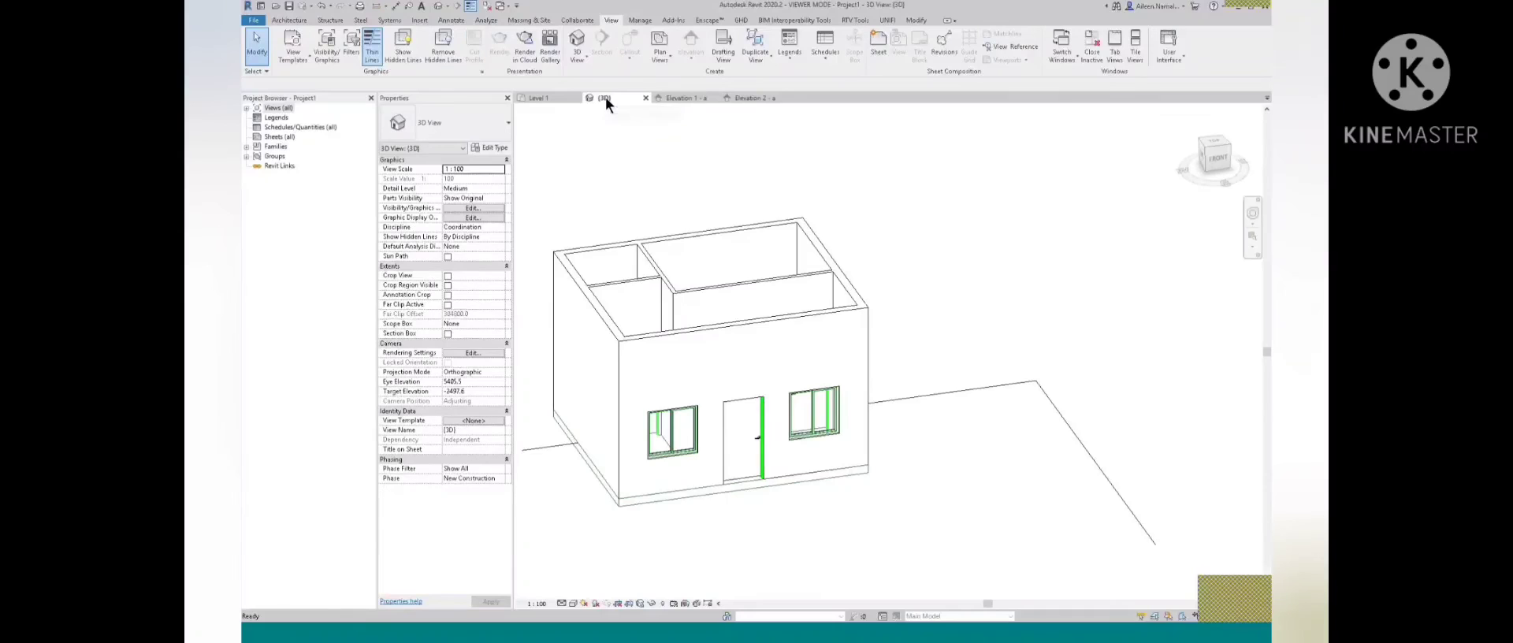
{"action": "middle_click_drag", "start_coordinate": [914, 286], "coordinate": [940, 367], "text": "shift"}
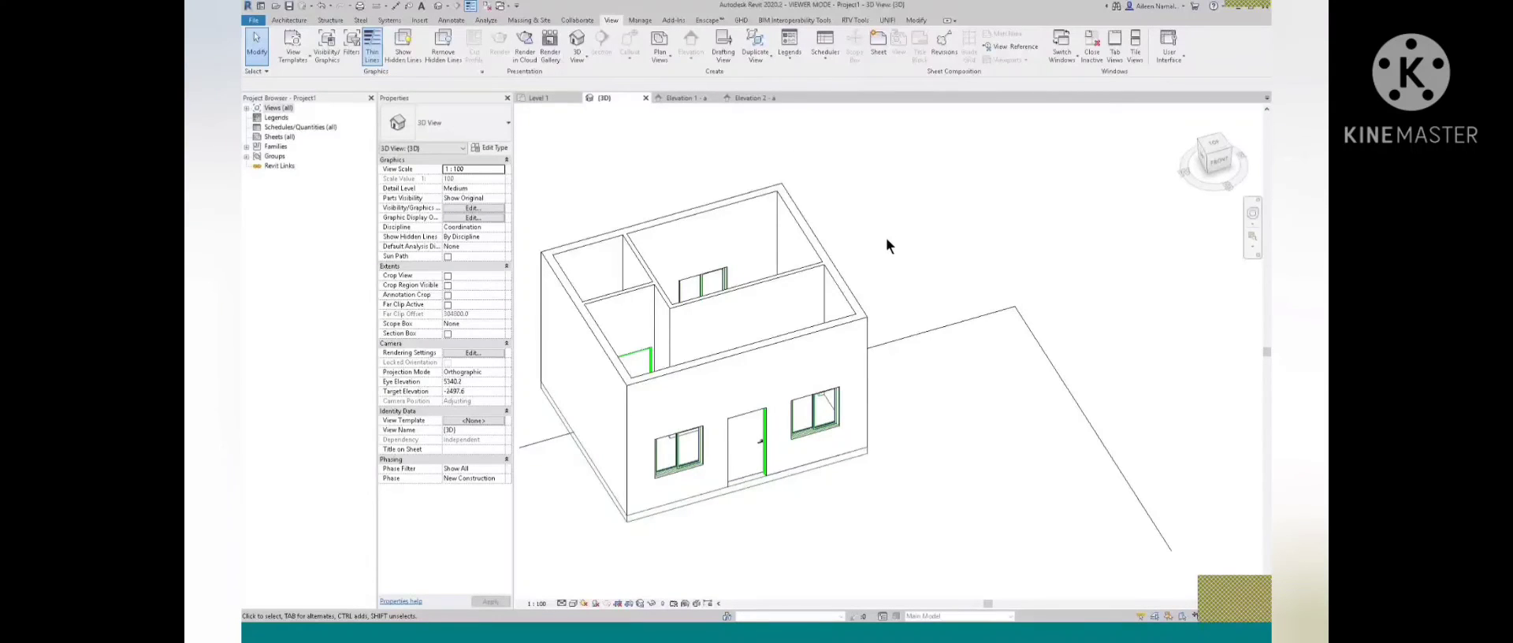
{"action": "left_click", "coordinate": [281, 20]}
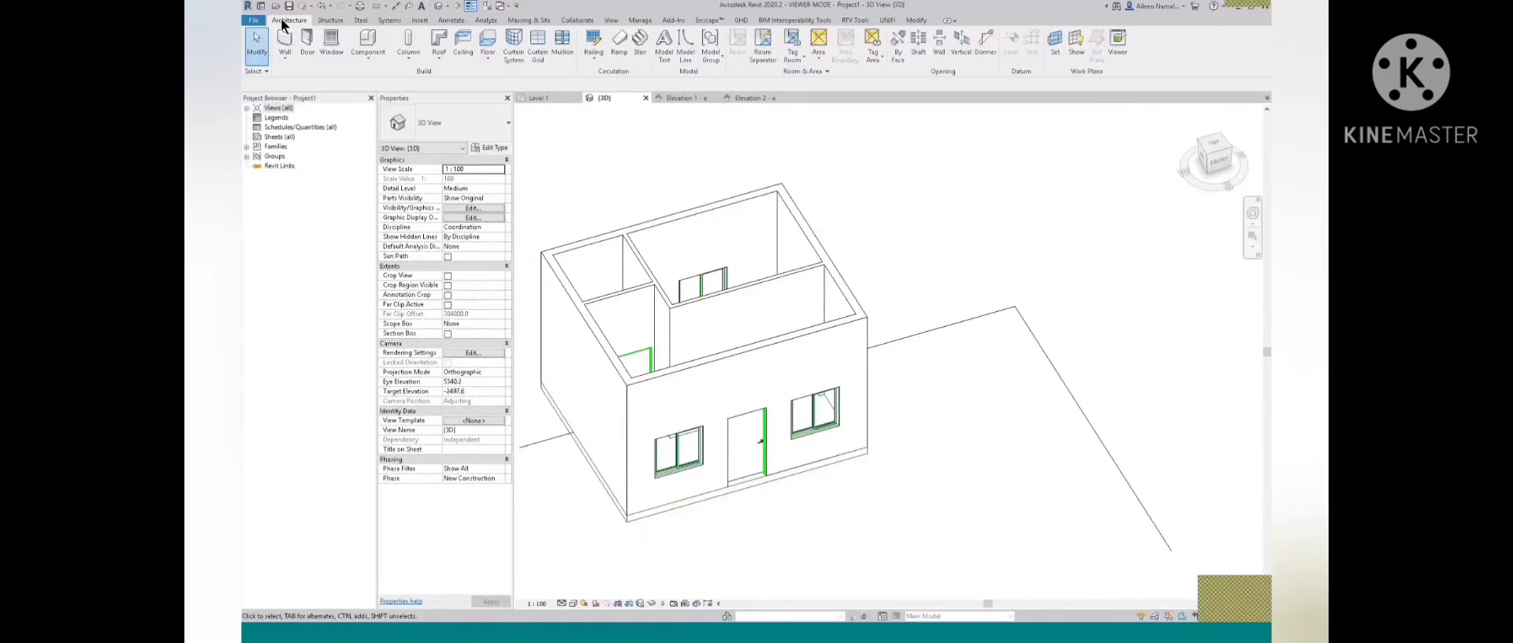
{"action": "scroll", "coordinate": [878, 201], "scroll_direction": "down", "scroll_amount": 2}
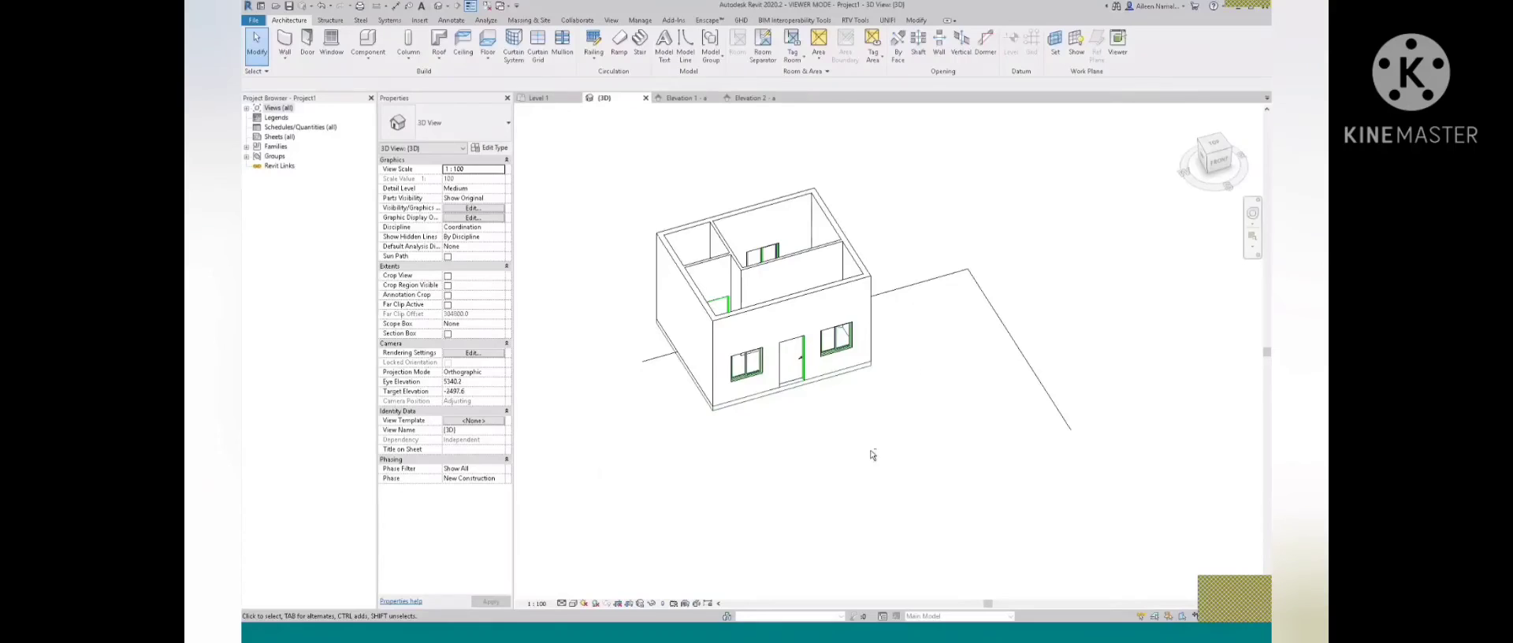
{"action": "middle_click_drag", "start_coordinate": [872, 455], "coordinate": [872, 395], "text": "shift"}
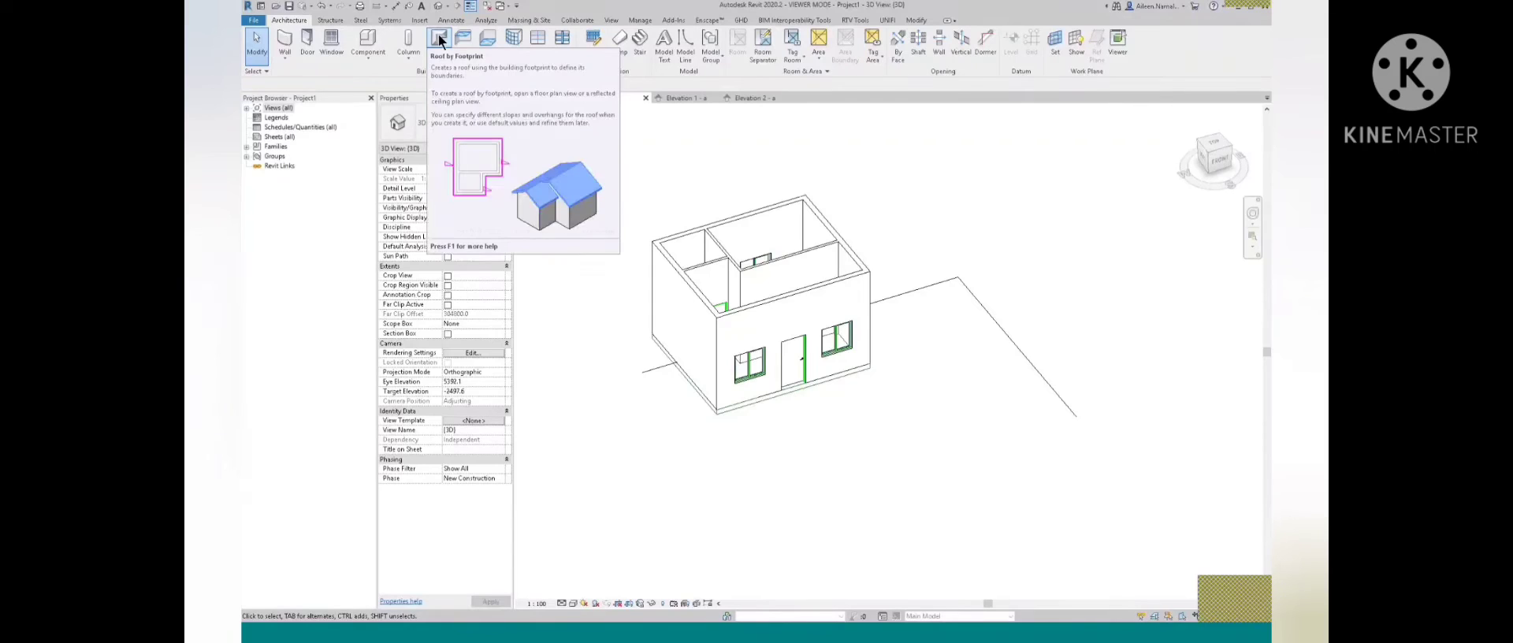
{"action": "left_click", "coordinate": [1219, 160]}
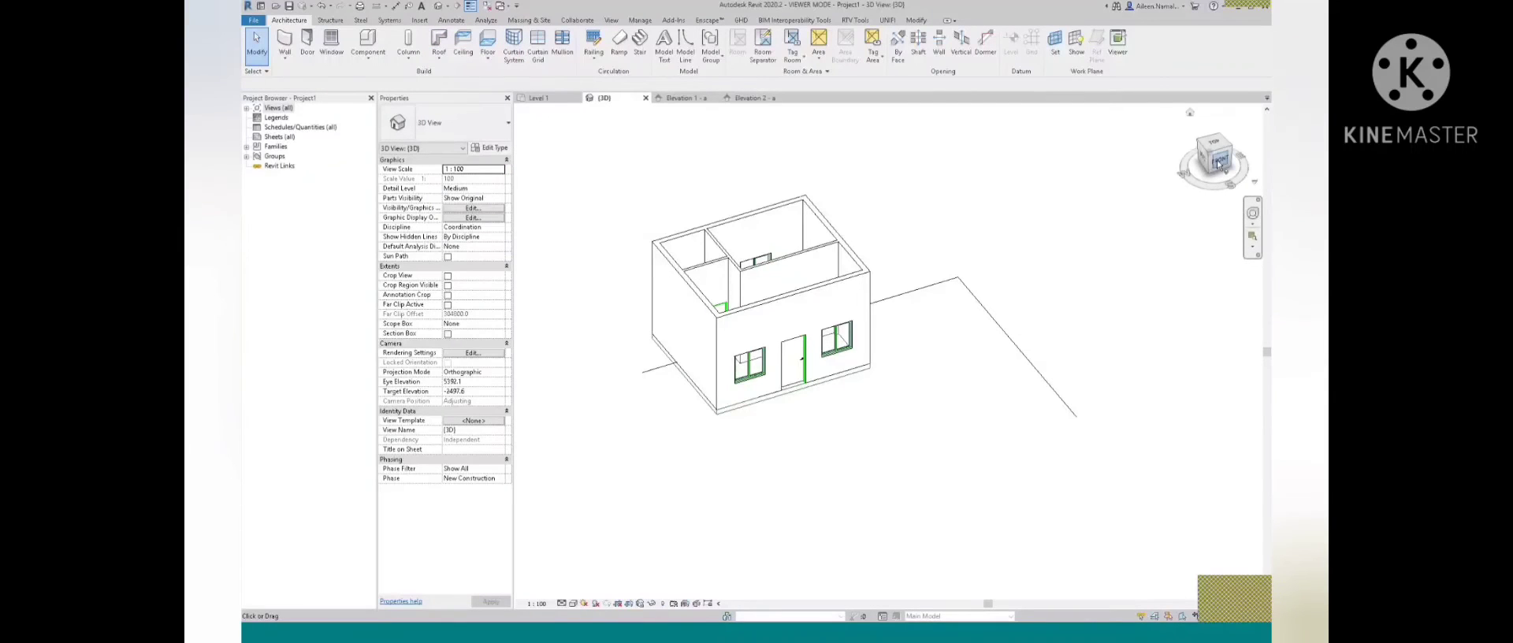
Copy the Level 1 line 3000 upward to create Level 2
{"action": "left_click", "coordinate": [957, 405]}
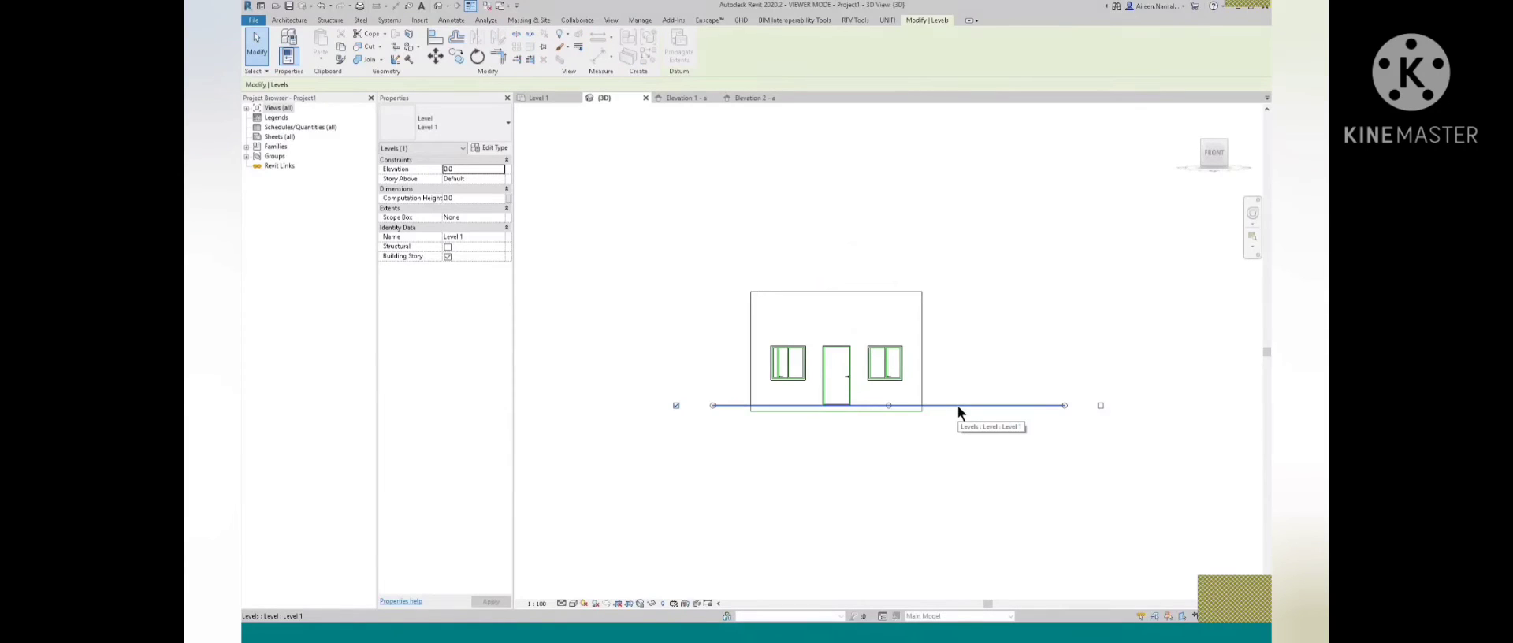
{"action": "left_click_drag", "start_coordinate": [957, 405], "coordinate": [957, 406]}
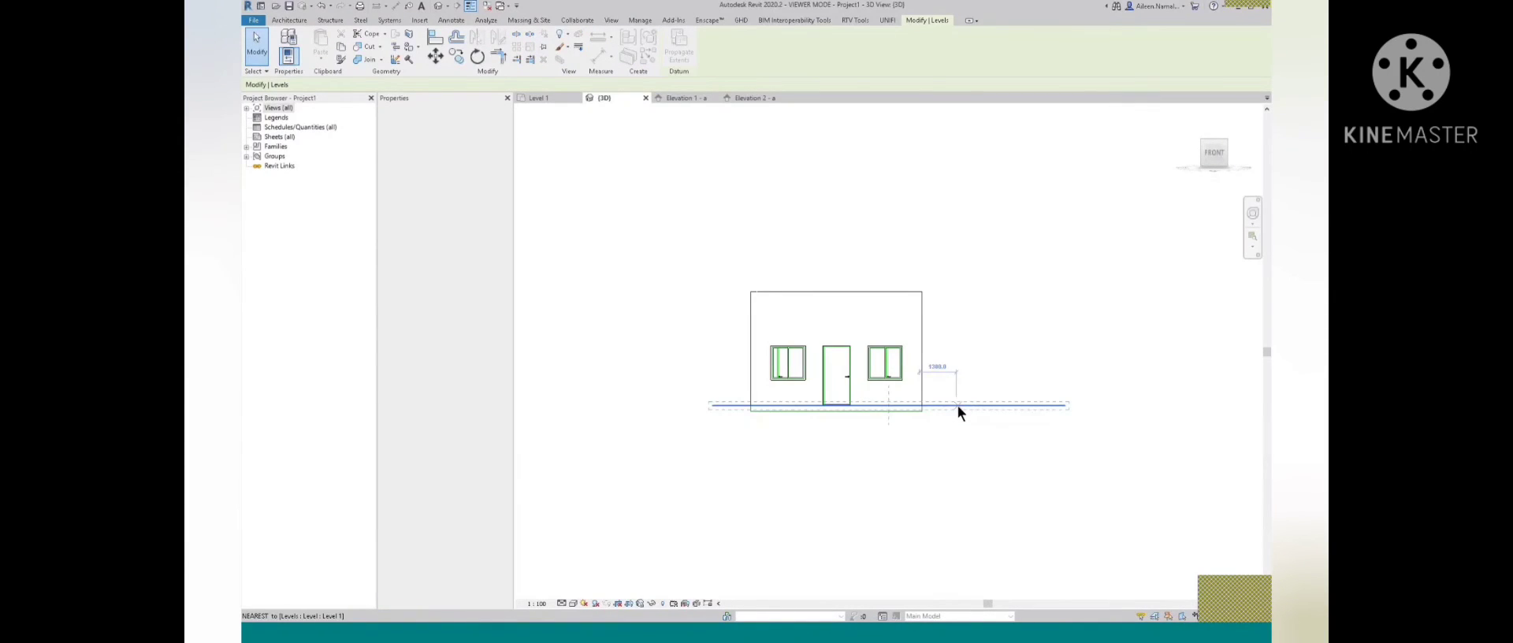
{"action": "key", "text": "m"}
{"action": "key", "text": "v"}
{"action": "left_click_drag", "start_coordinate": [964, 338], "coordinate": [964, 337]}
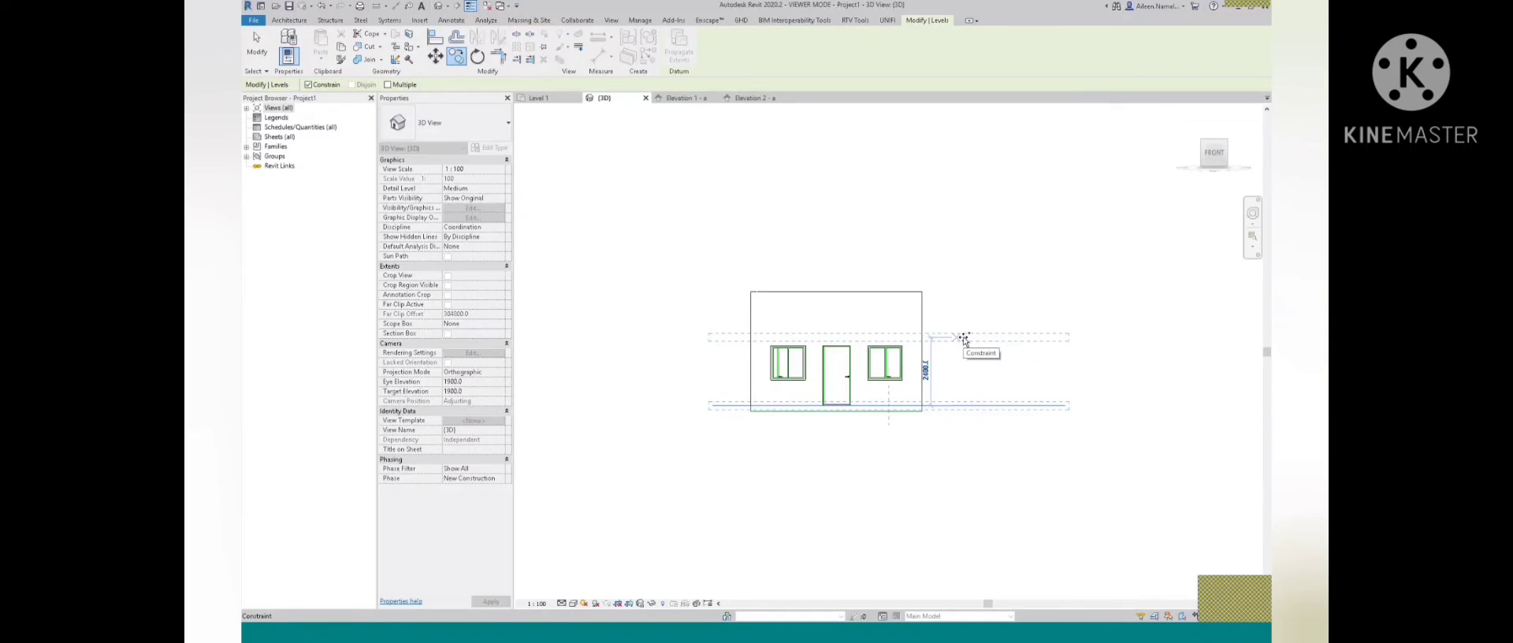
{"action": "type", "text": "3000"}
{"action": "key", "text": "Return"}
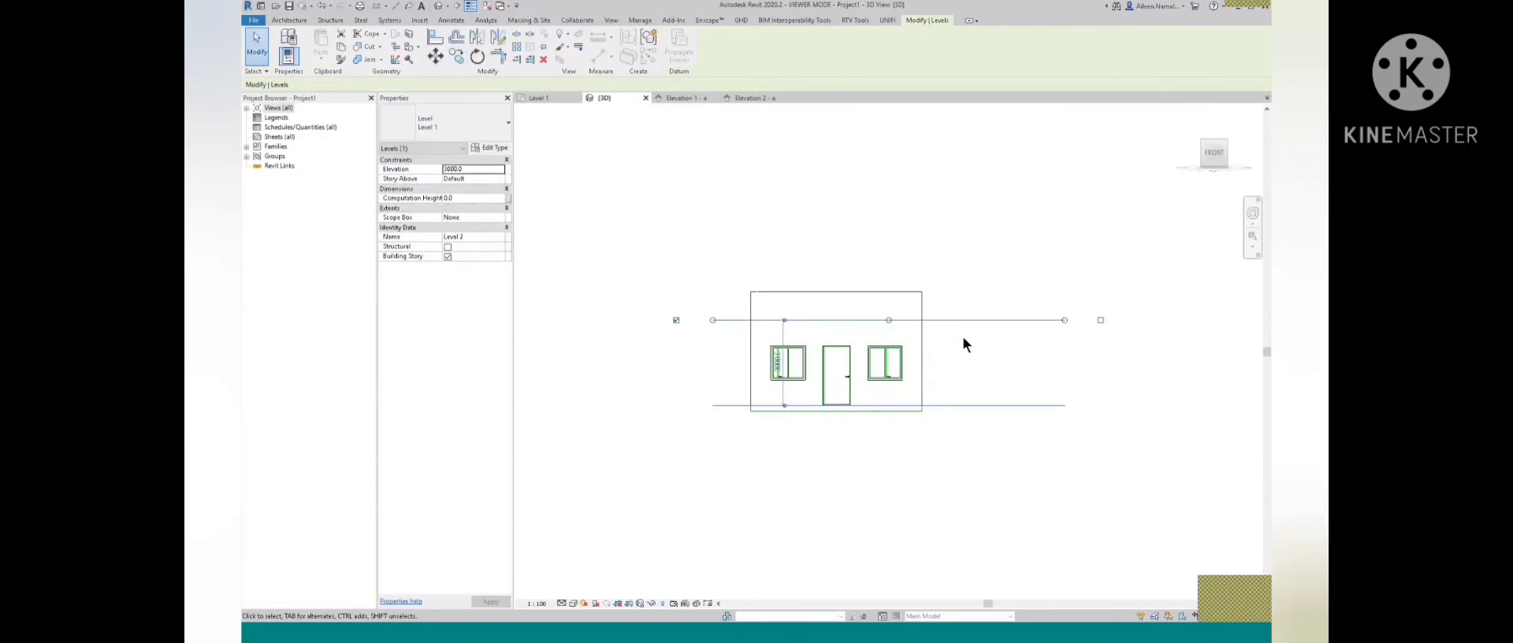
{"action": "key", "text": "Escape"}
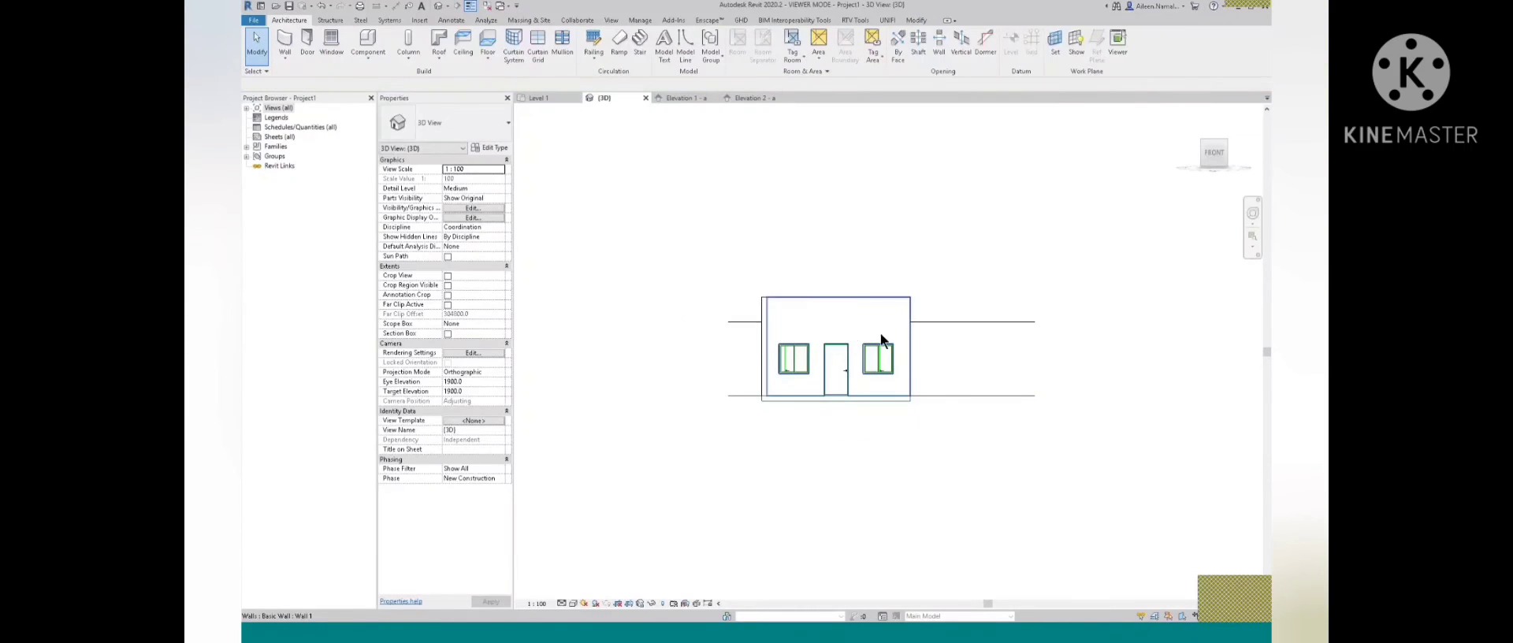
Select the new Level 2 line to check its properties
{"action": "scroll", "coordinate": [880, 333], "scroll_direction": "up", "scroll_amount": 2}
{"action": "left_click", "coordinate": [990, 314]}
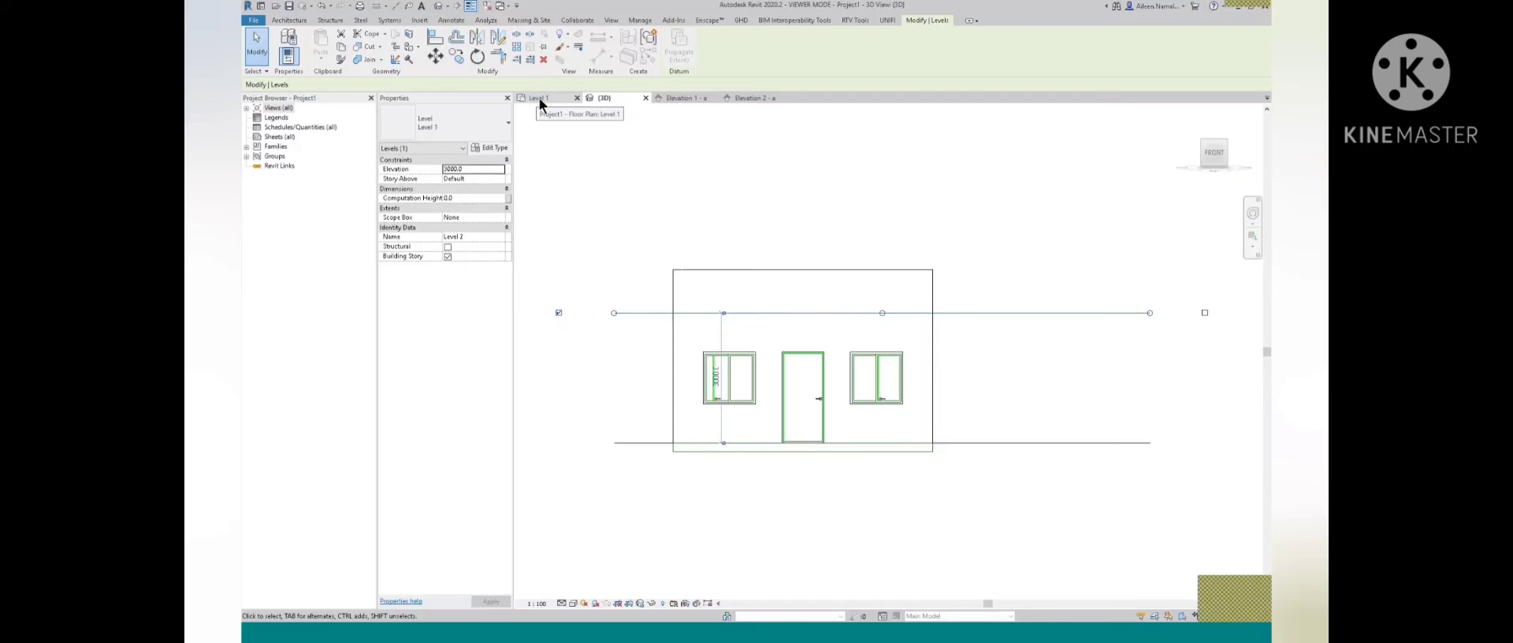
{"action": "left_click", "coordinate": [651, 205]}
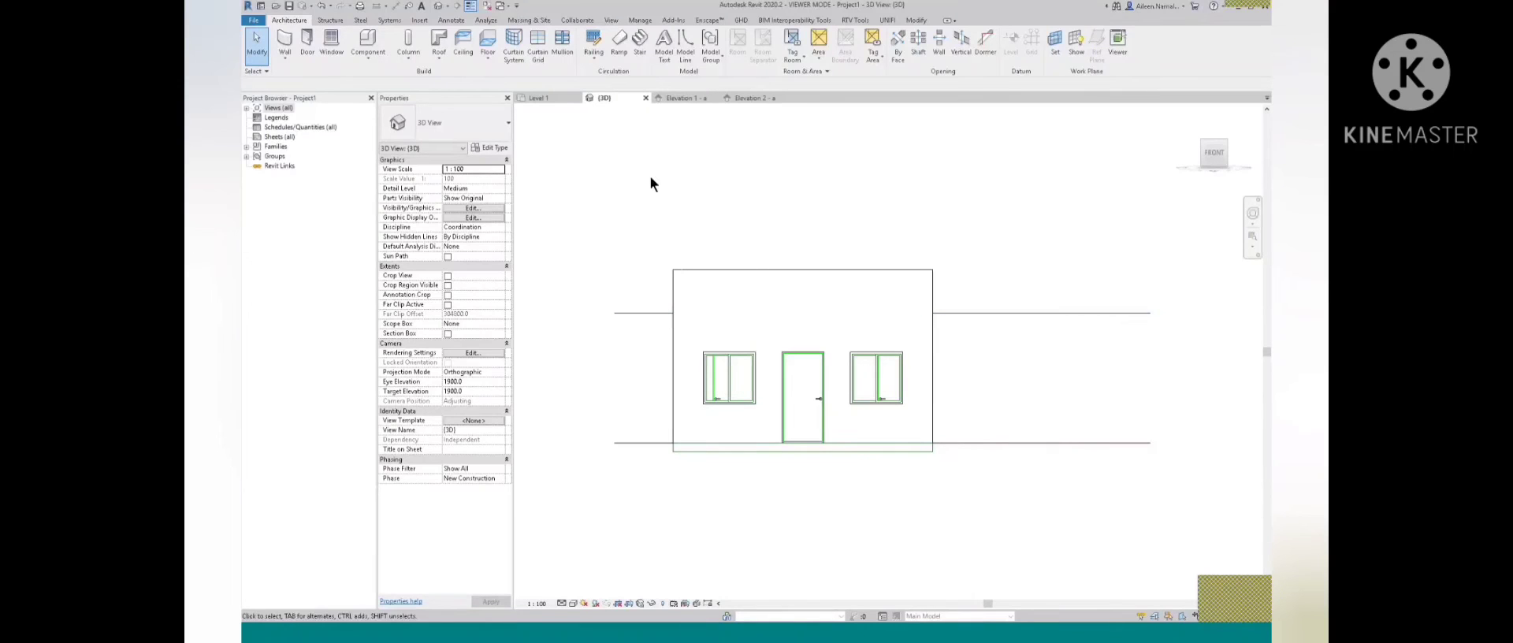
{"action": "left_click", "coordinate": [1014, 313]}
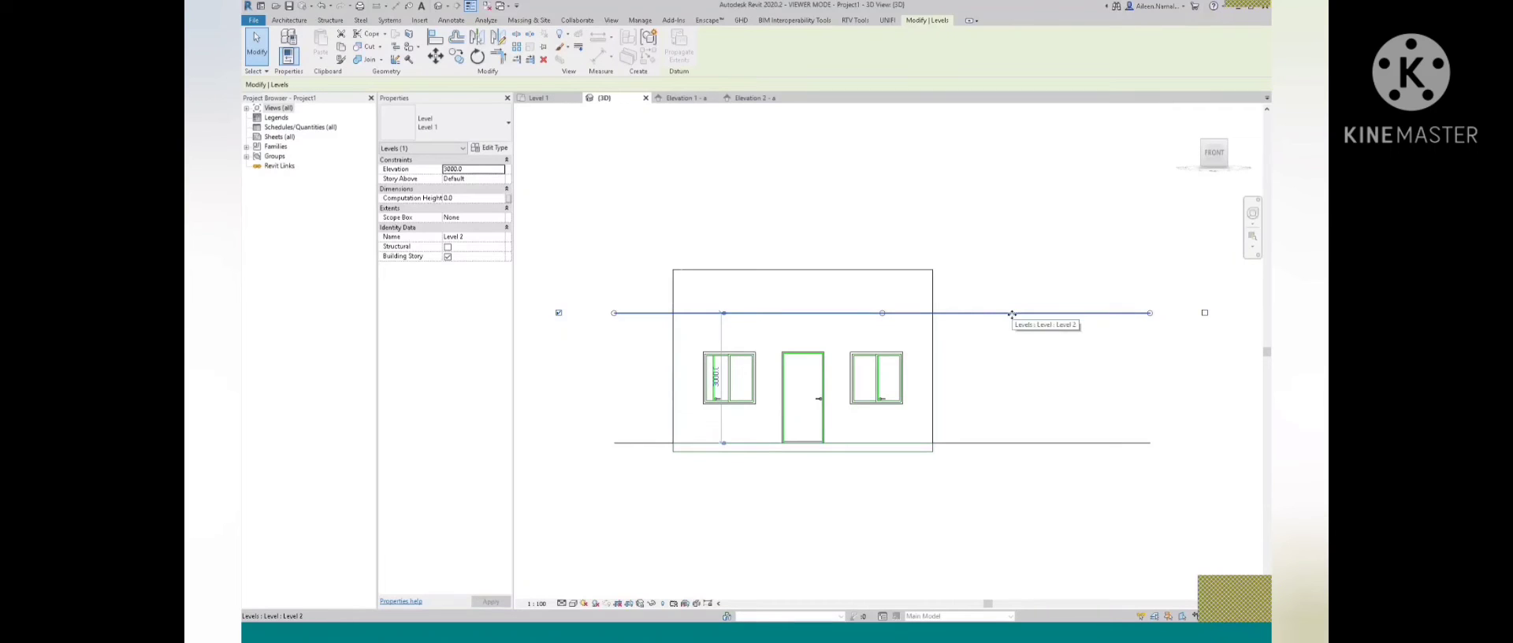
{"action": "left_click", "coordinate": [1000, 282]}
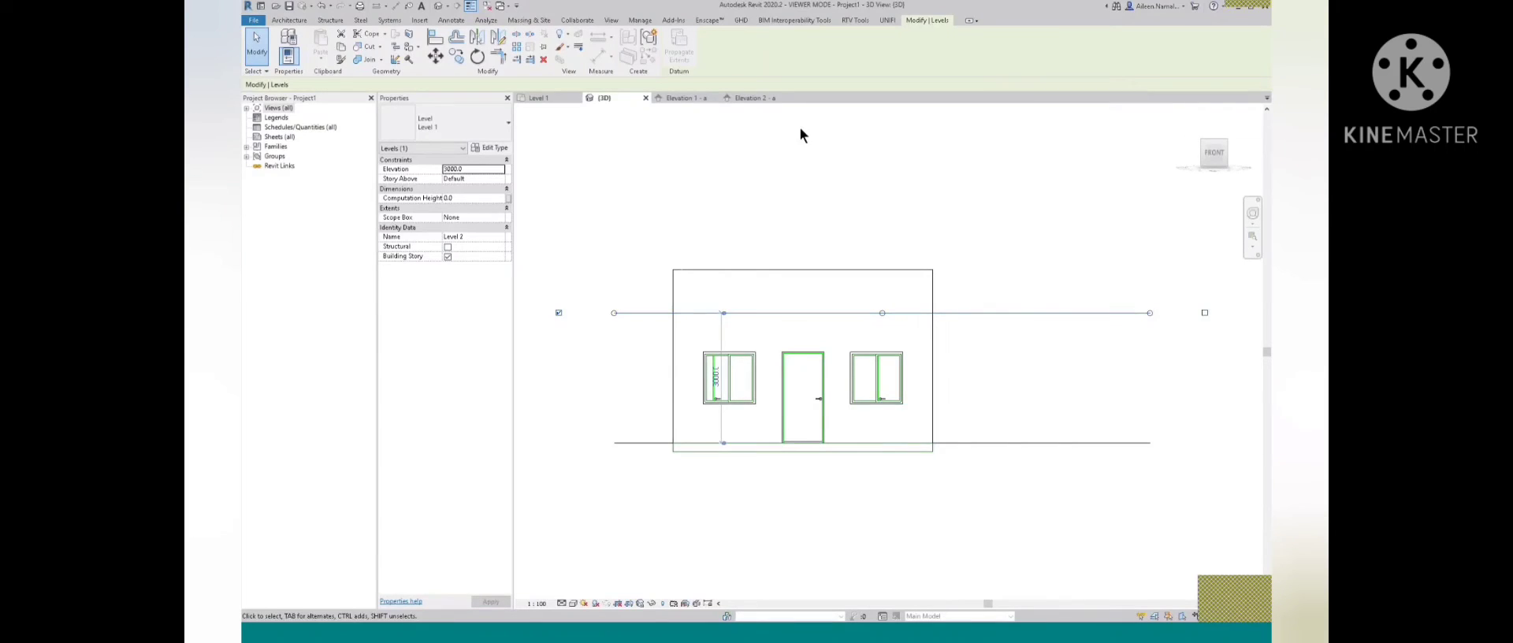
{"action": "left_click", "coordinate": [612, 21]}
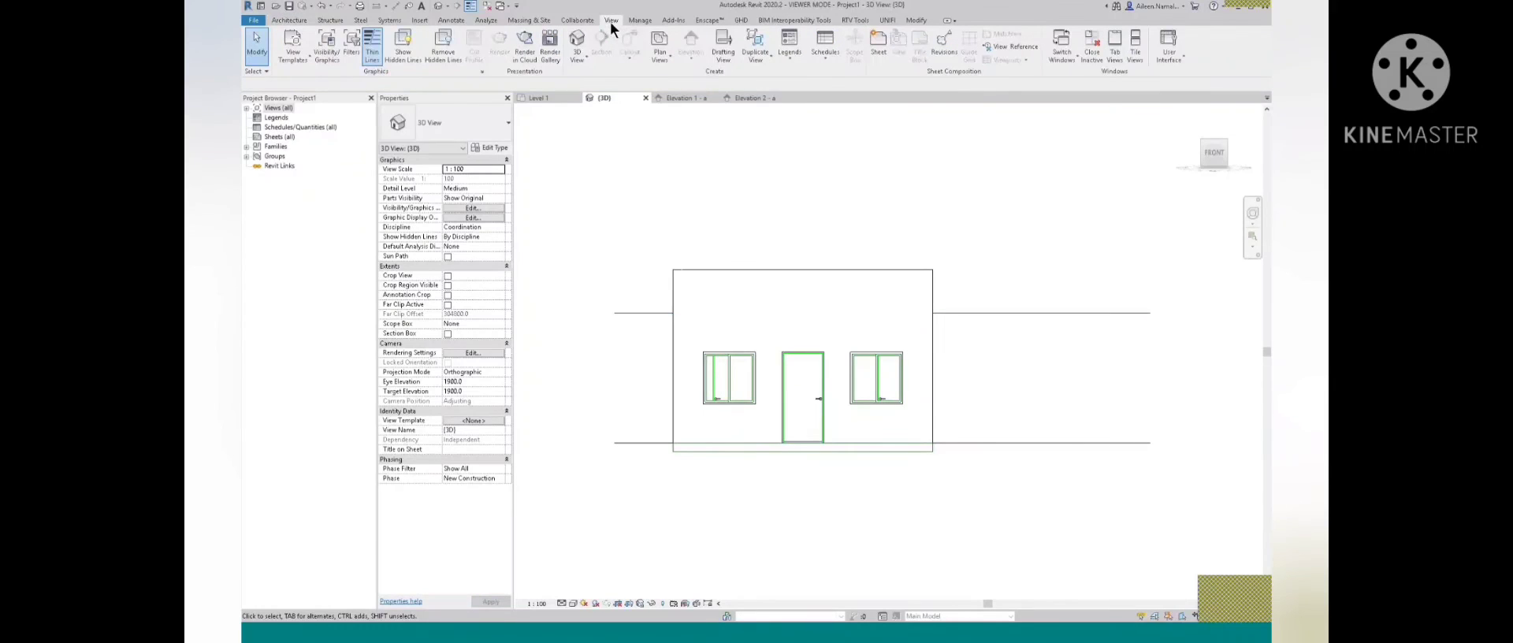
Create a new Floor Plan view for Level 2, showing all levels including ones with existing plans
{"action": "left_click", "coordinate": [659, 51]}
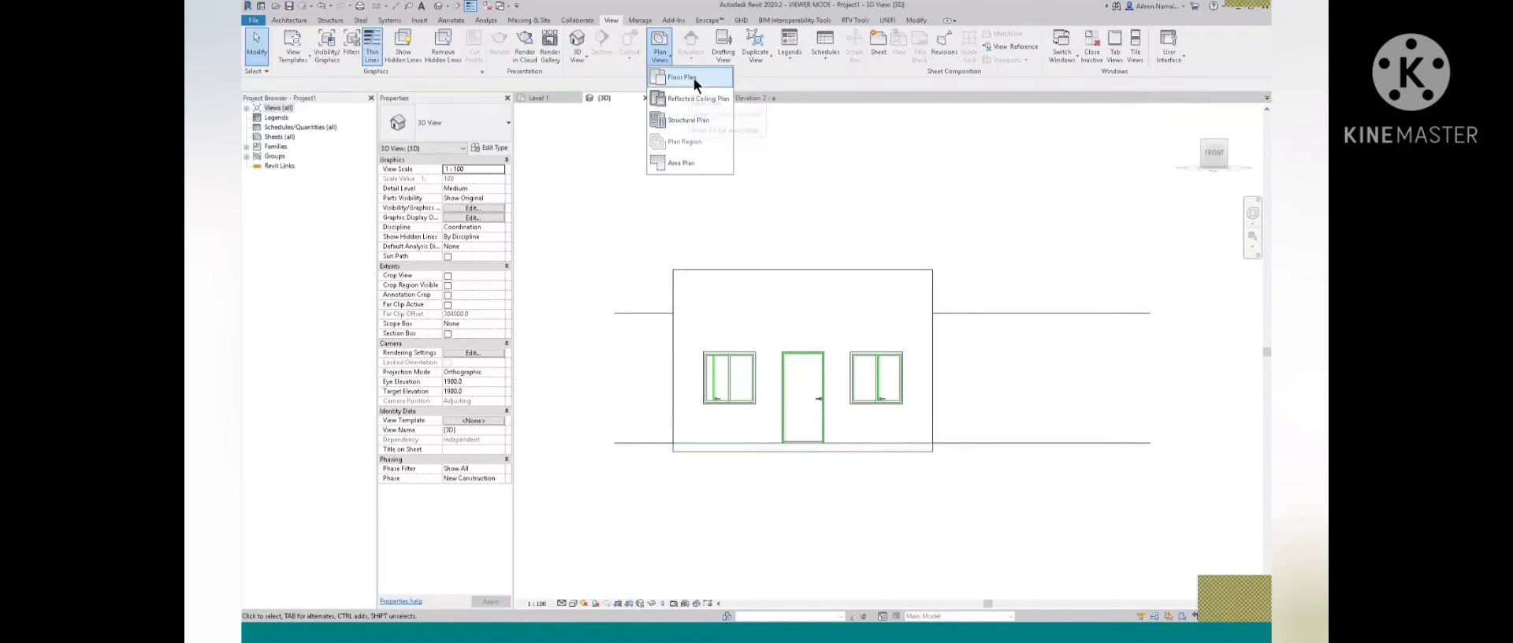
{"action": "left_click", "coordinate": [689, 77]}
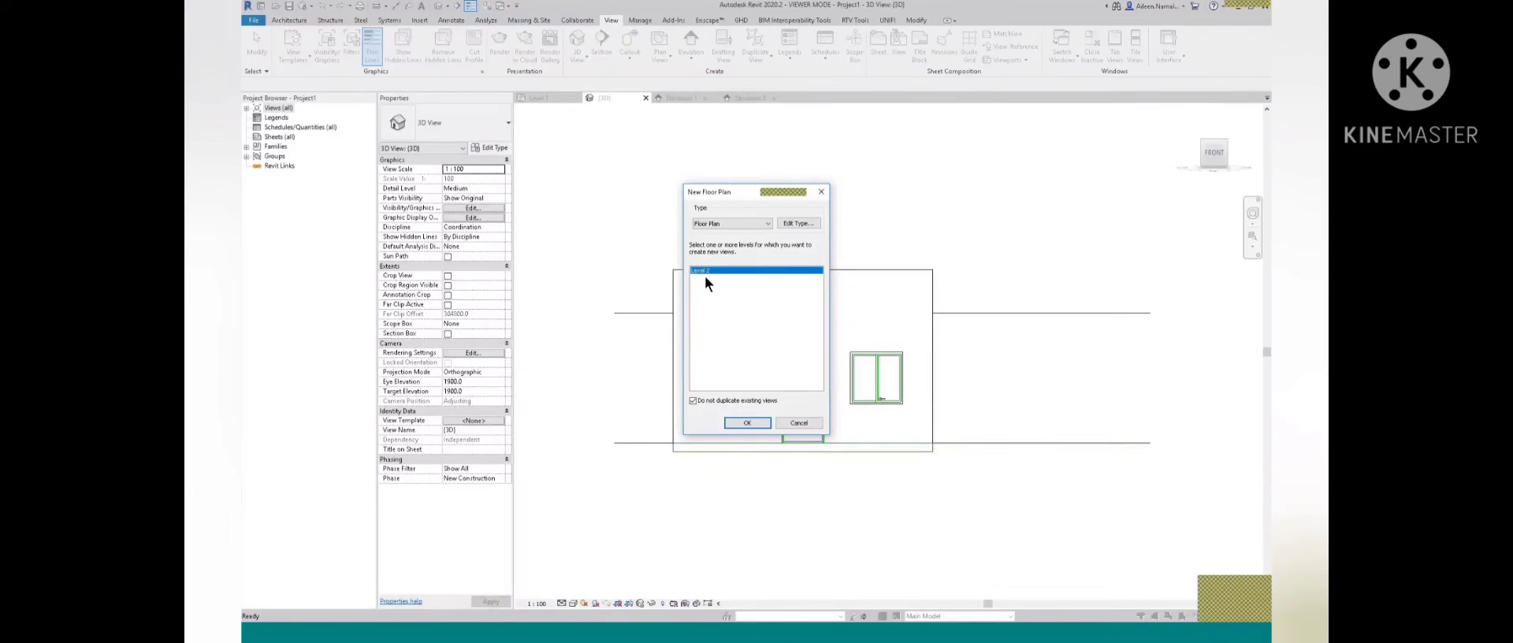
{"action": "left_click", "coordinate": [706, 402]}
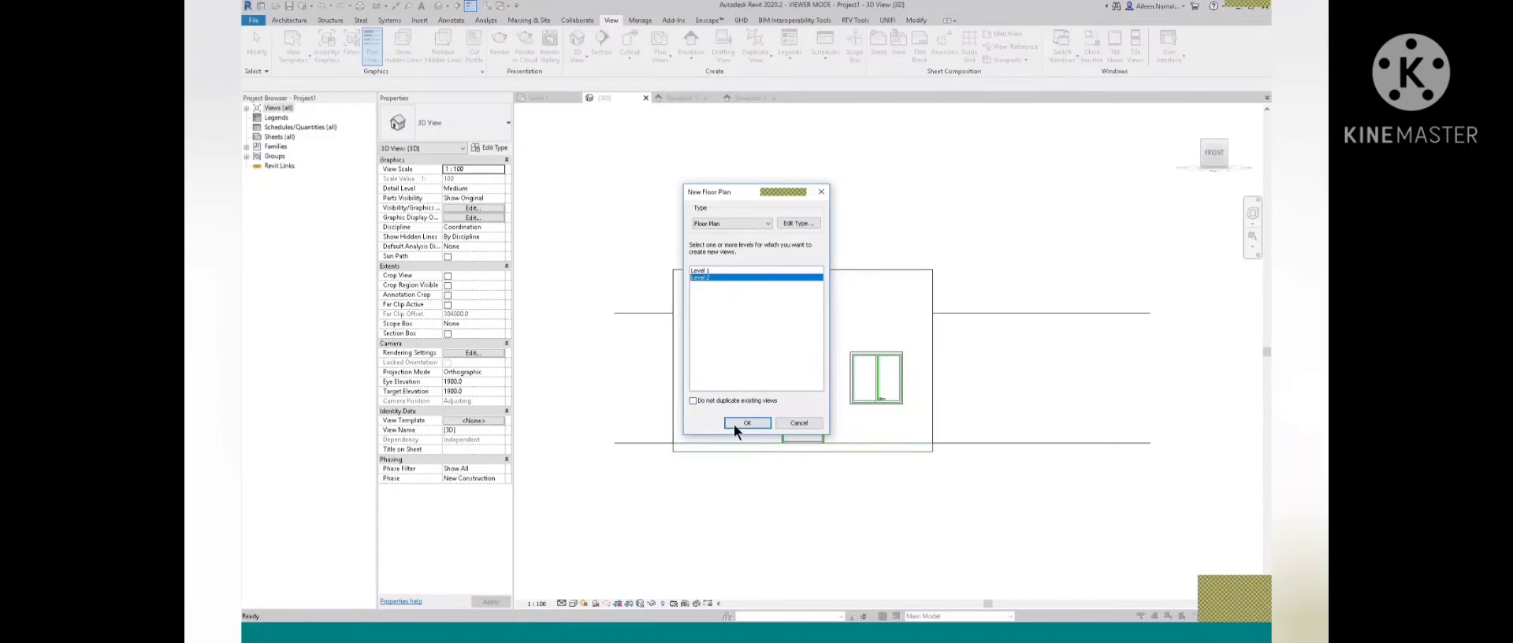
{"action": "left_click", "coordinate": [741, 426]}
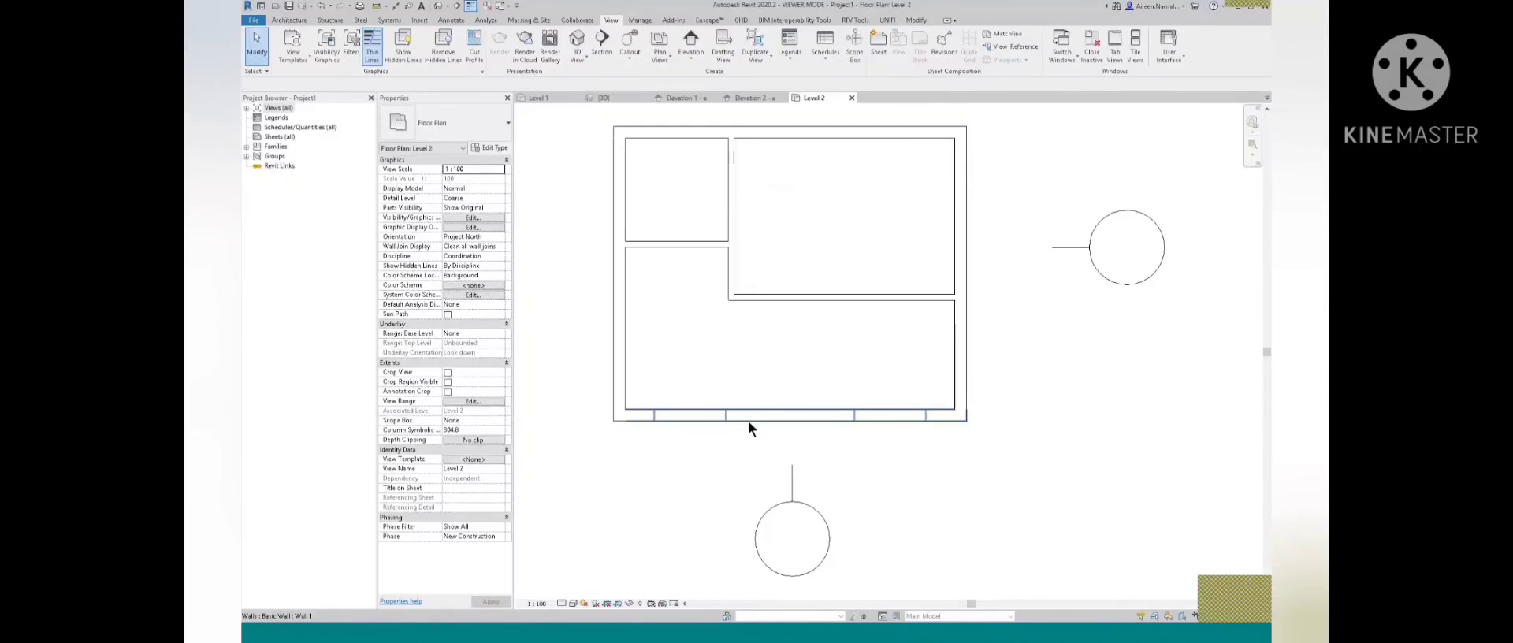
{"action": "scroll", "coordinate": [748, 421], "scroll_direction": "down", "scroll_amount": 2}
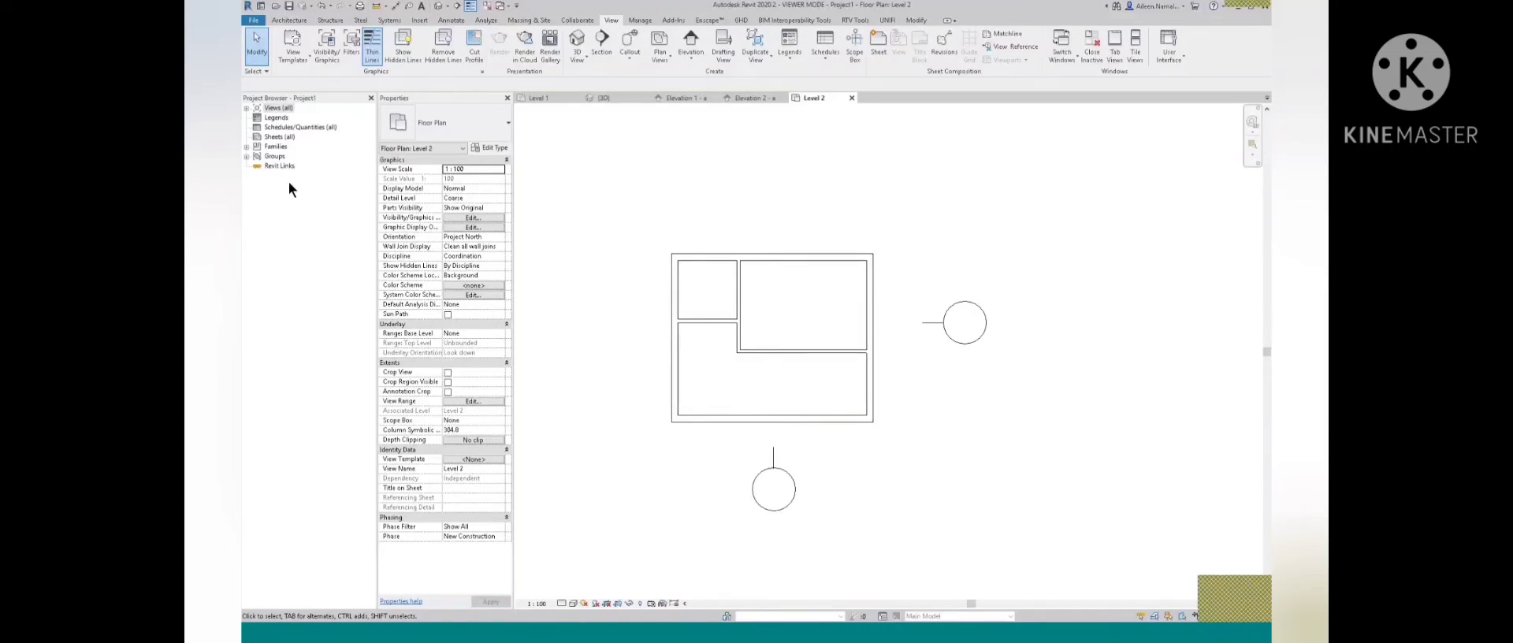
Start a Roof by Footprint sketch on the Level 2 plan
{"action": "left_click", "coordinate": [285, 20]}
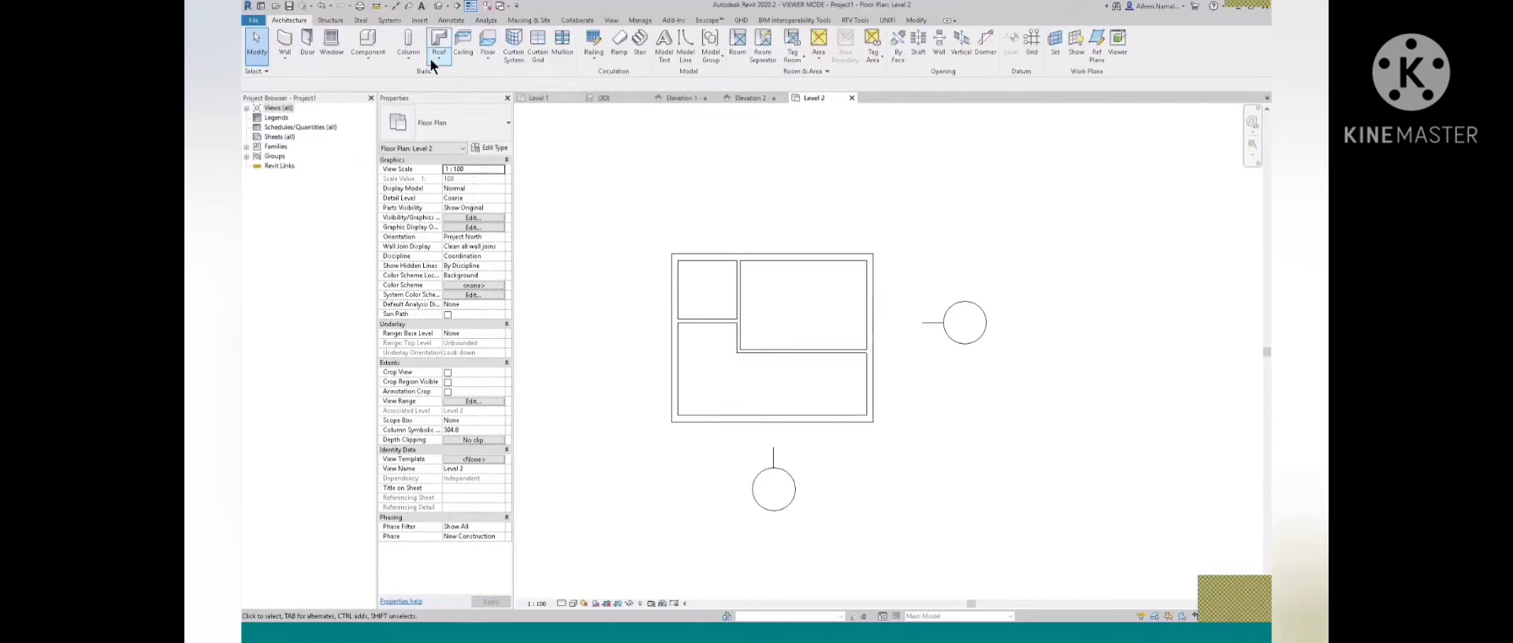
{"action": "left_click", "coordinate": [441, 41]}
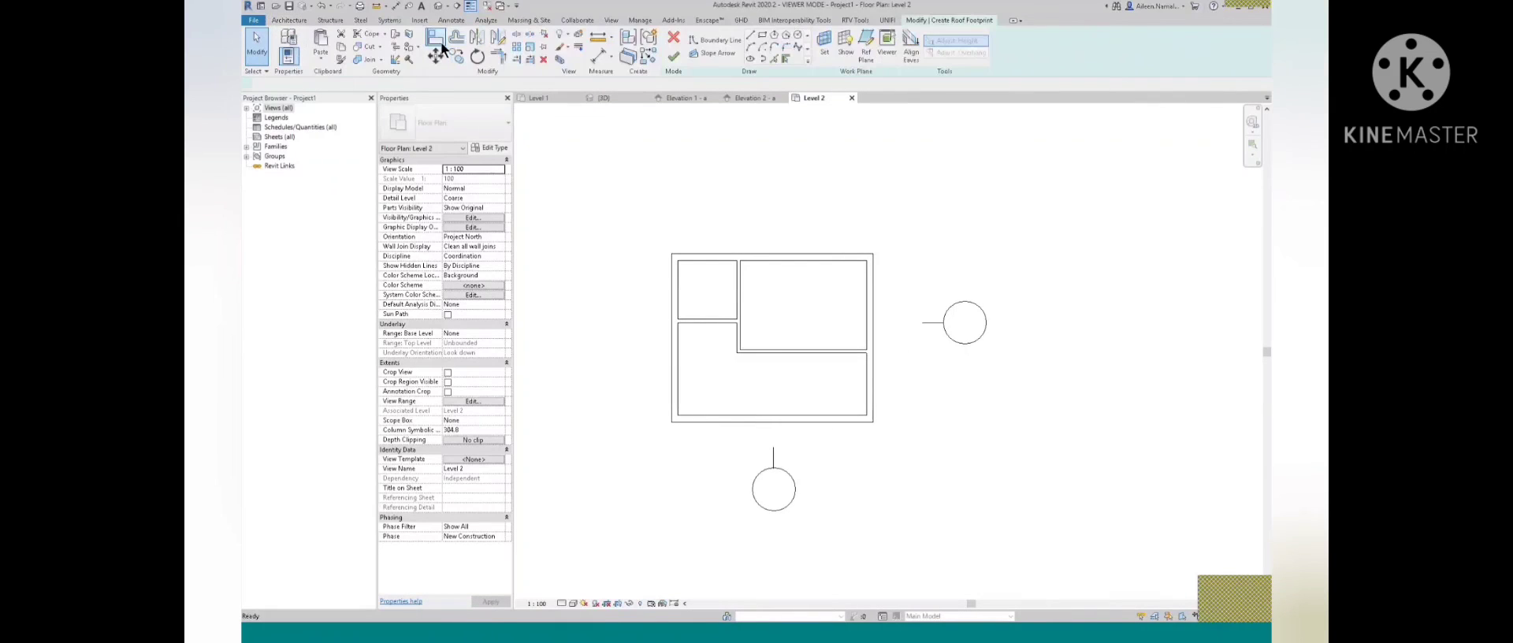
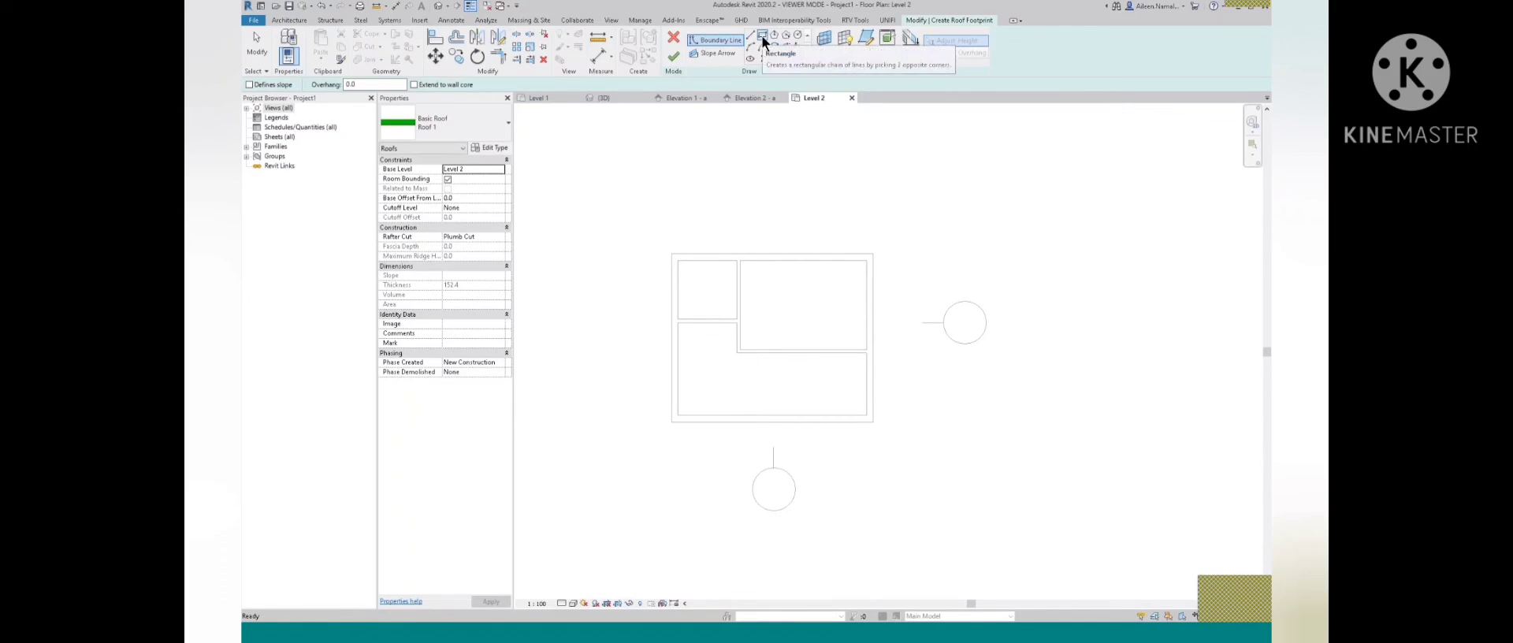
Draw a rectangular roof footprint with a 1200 offset from the top-left to bottom-right wall corners
{"action": "left_click", "coordinate": [763, 43]}
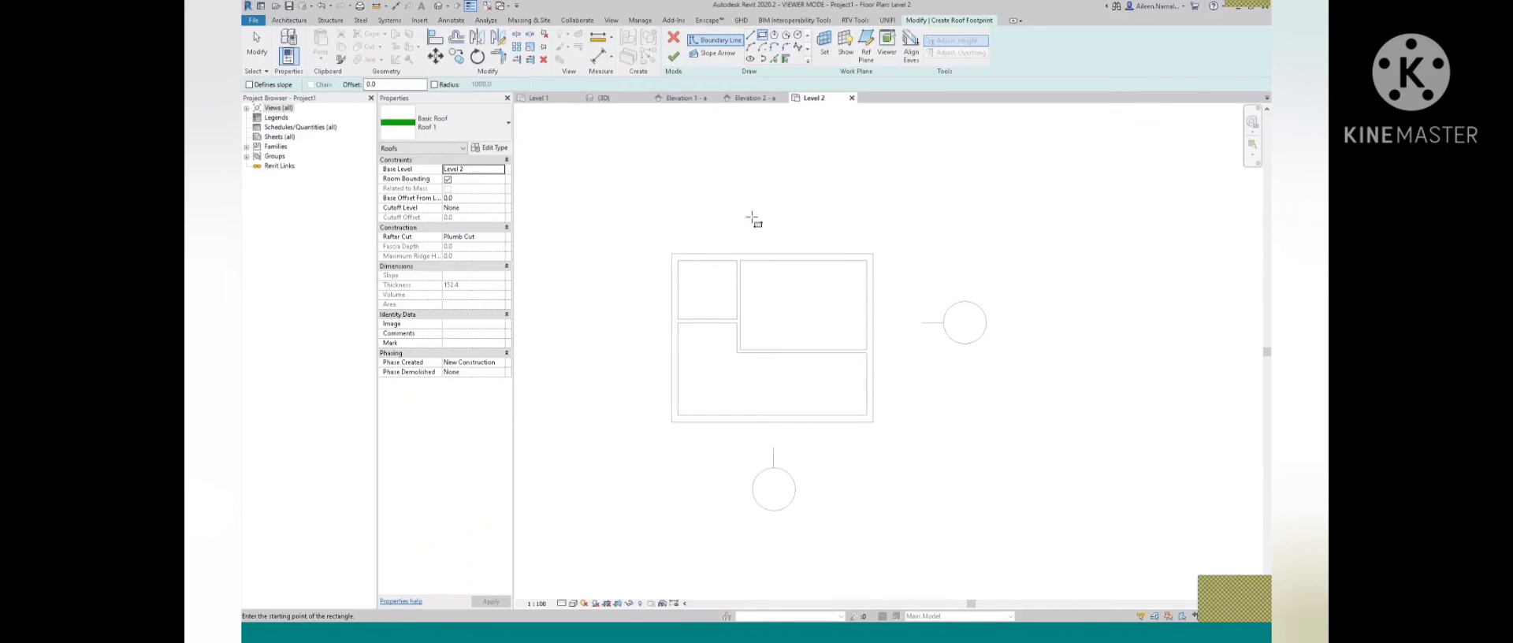
{"action": "left_click", "coordinate": [371, 85]}
{"action": "key", "text": "Return"}
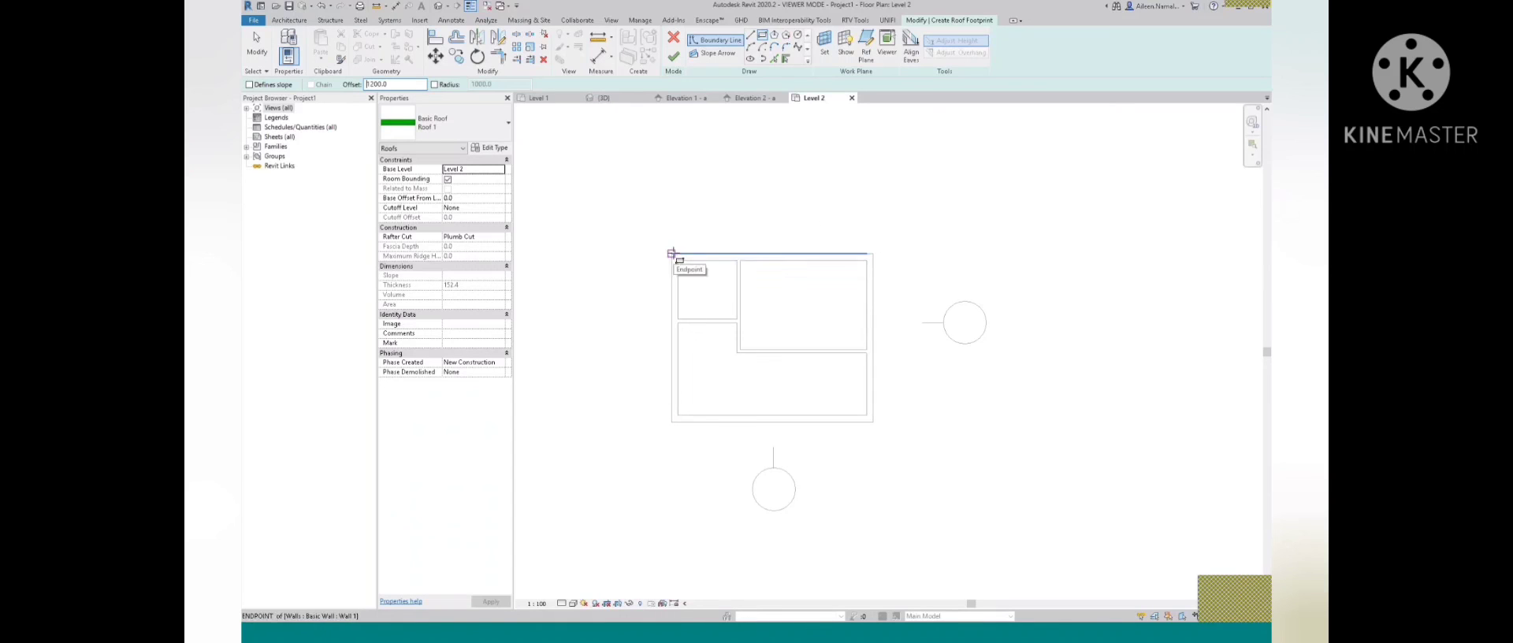
{"action": "left_click", "coordinate": [670, 252]}
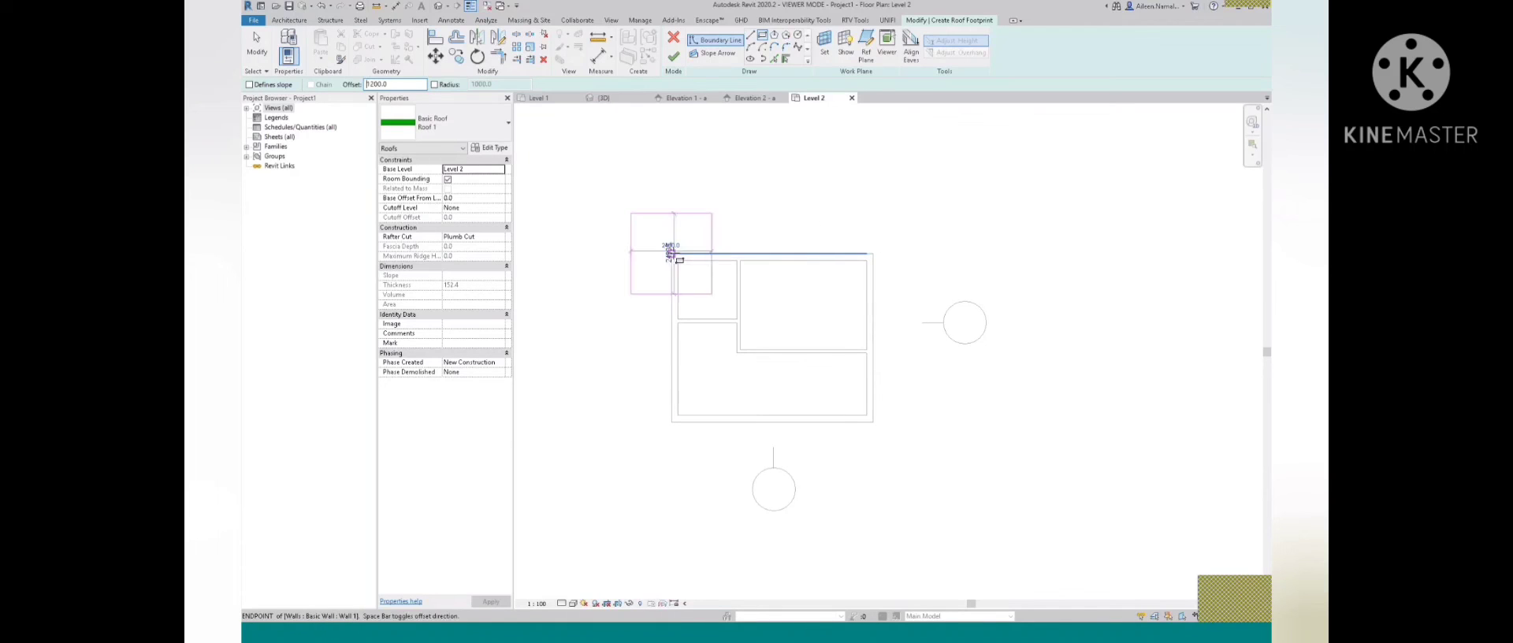
{"action": "left_click", "coordinate": [875, 423]}
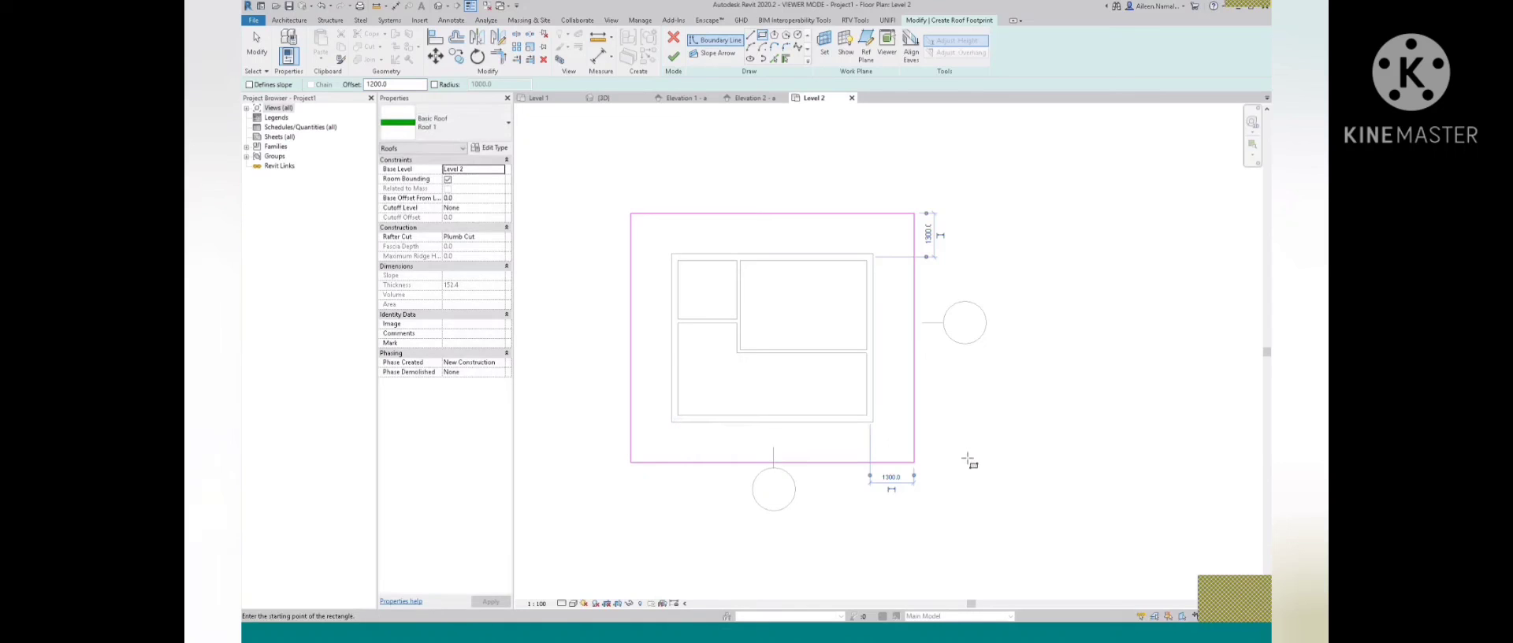
{"action": "key", "text": "Escape"}
{"action": "key", "text": "Escape"}
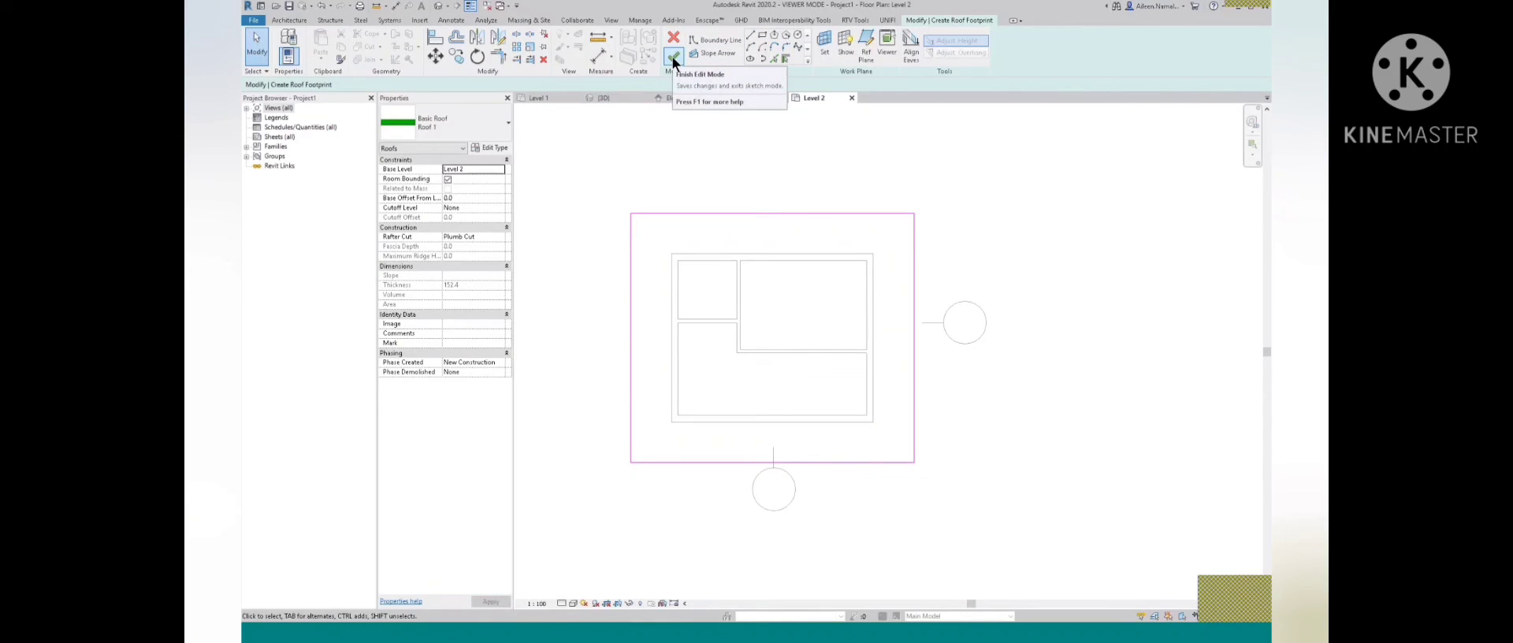
Finish the footprint roof sketch, choosing Don't attach for the walls
{"action": "left_click", "coordinate": [673, 55]}
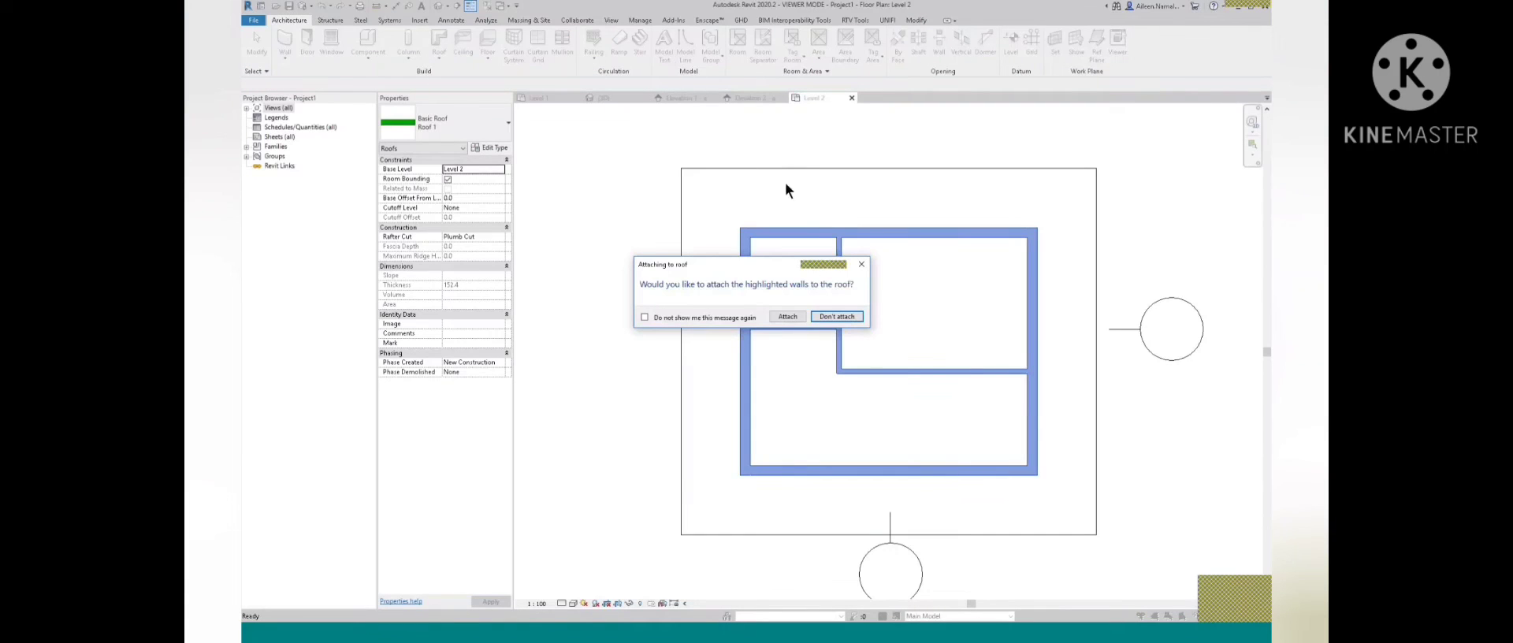
{"action": "left_click", "coordinate": [838, 319]}
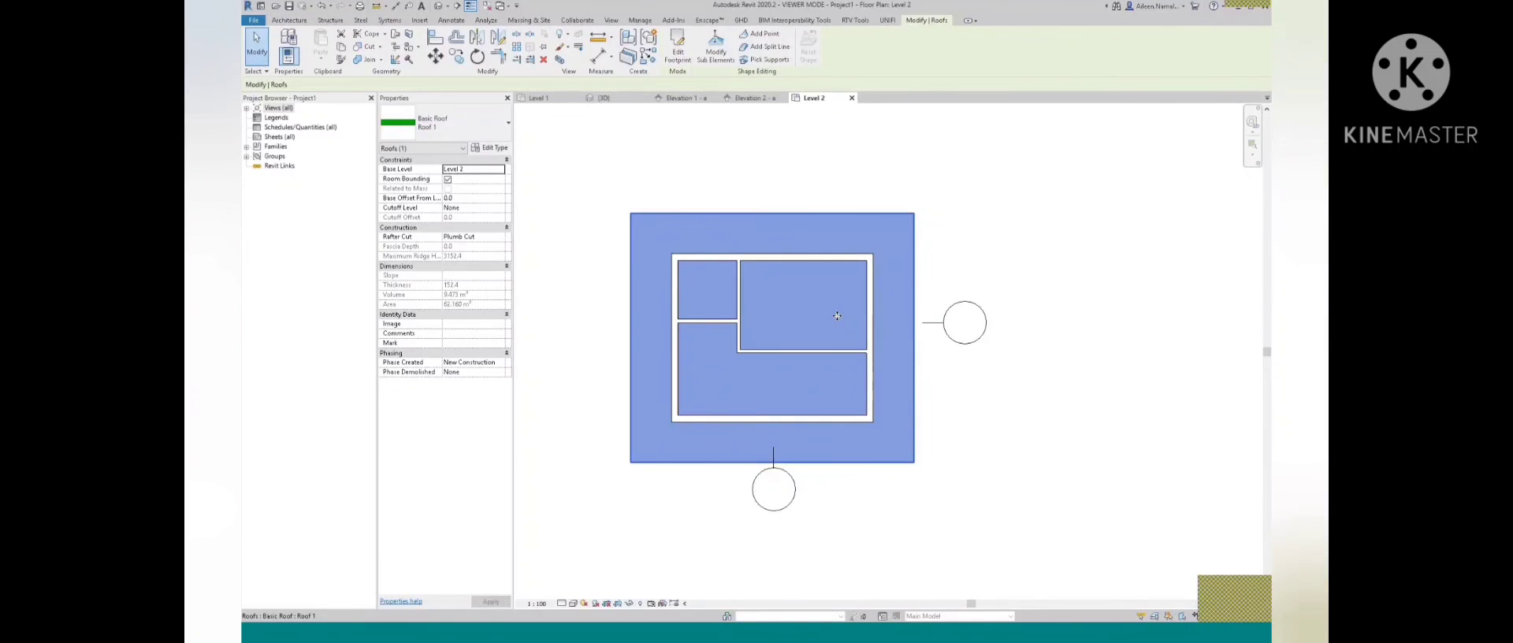
{"action": "key", "text": "Escape"}
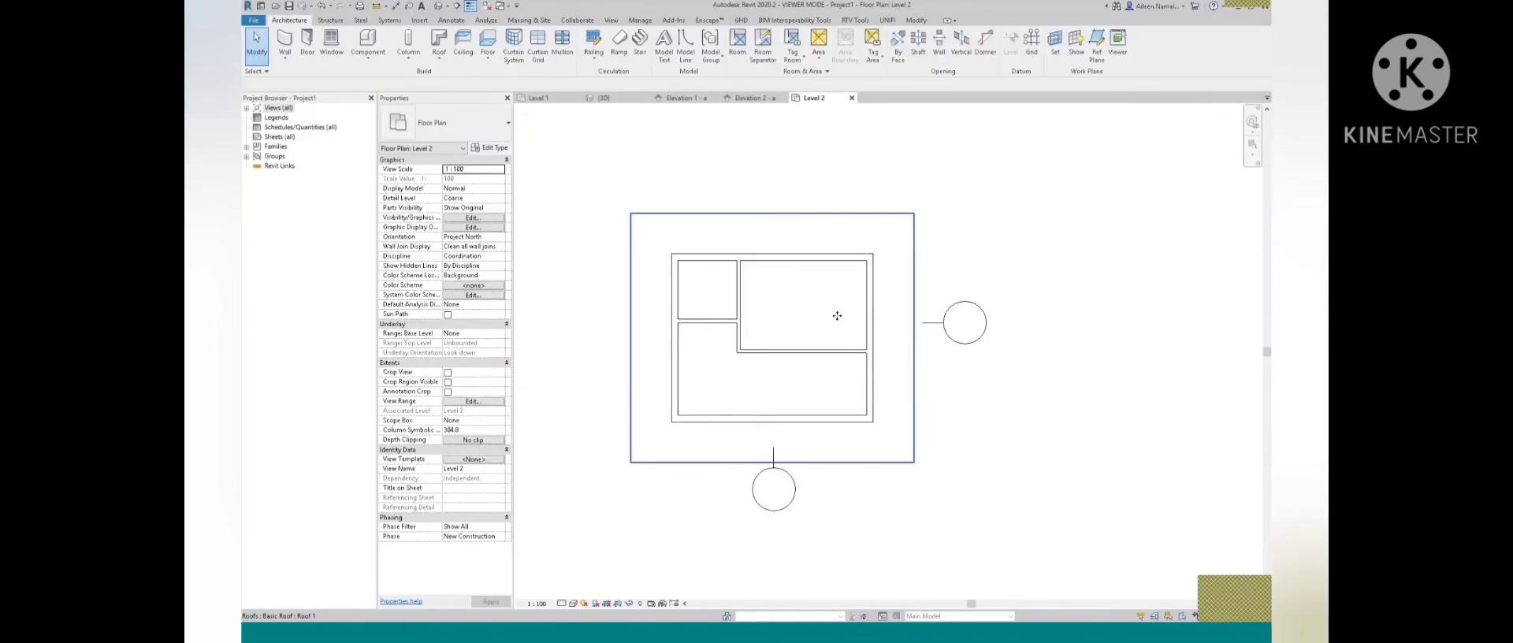
{"action": "left_click", "coordinate": [612, 100]}
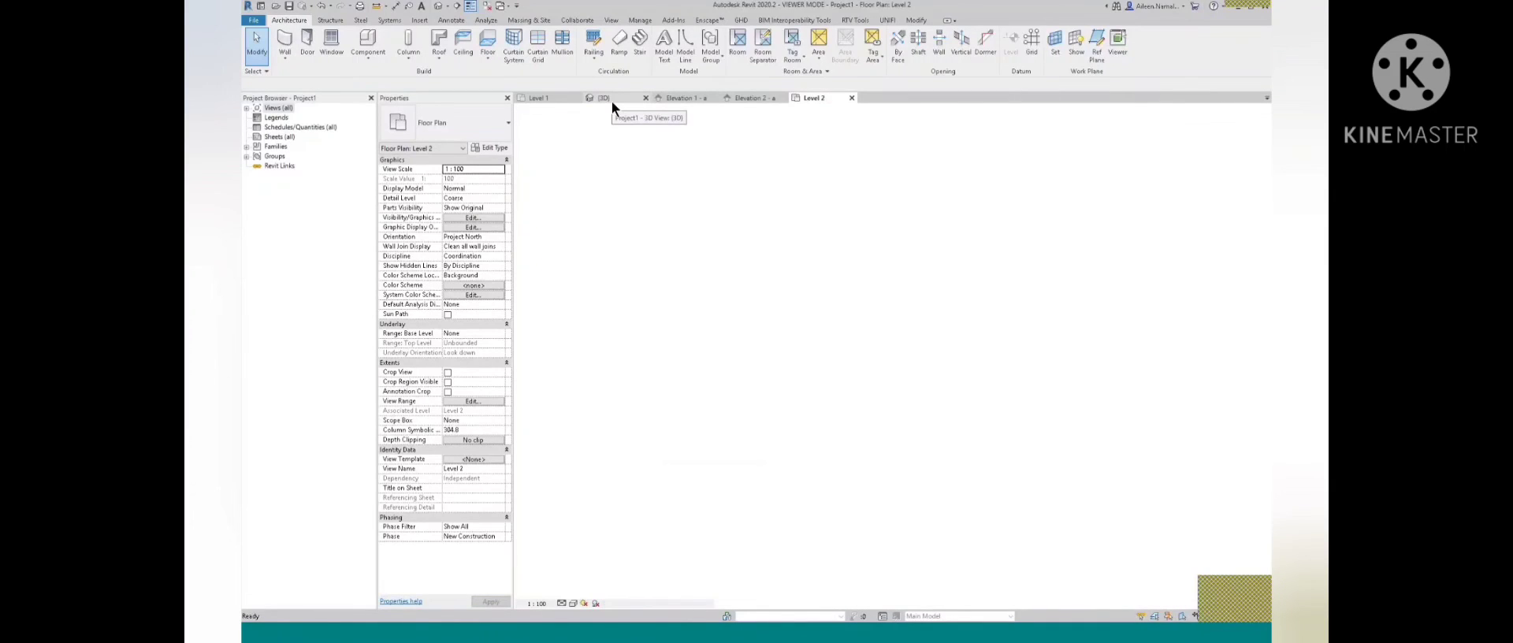
{"action": "middle_click_drag", "start_coordinate": [804, 248], "coordinate": [946, 338], "text": "shift"}
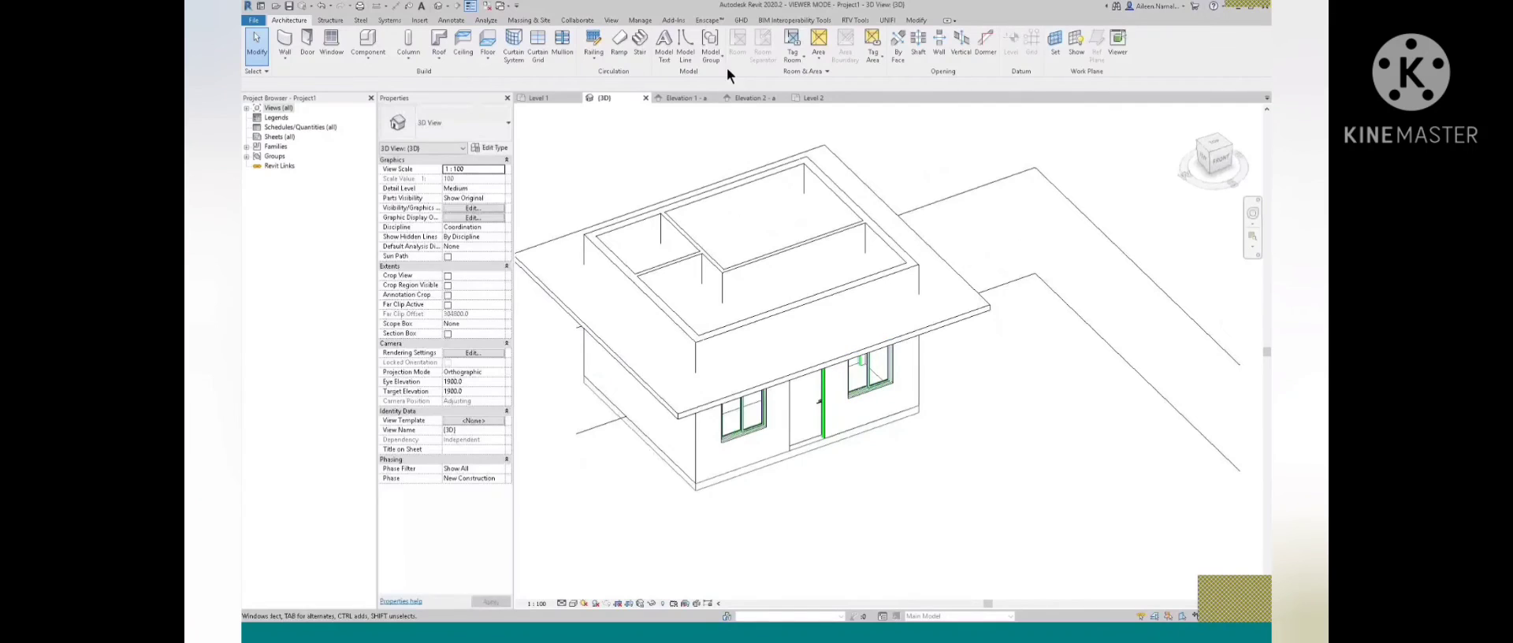
{"action": "left_click", "coordinate": [977, 319]}
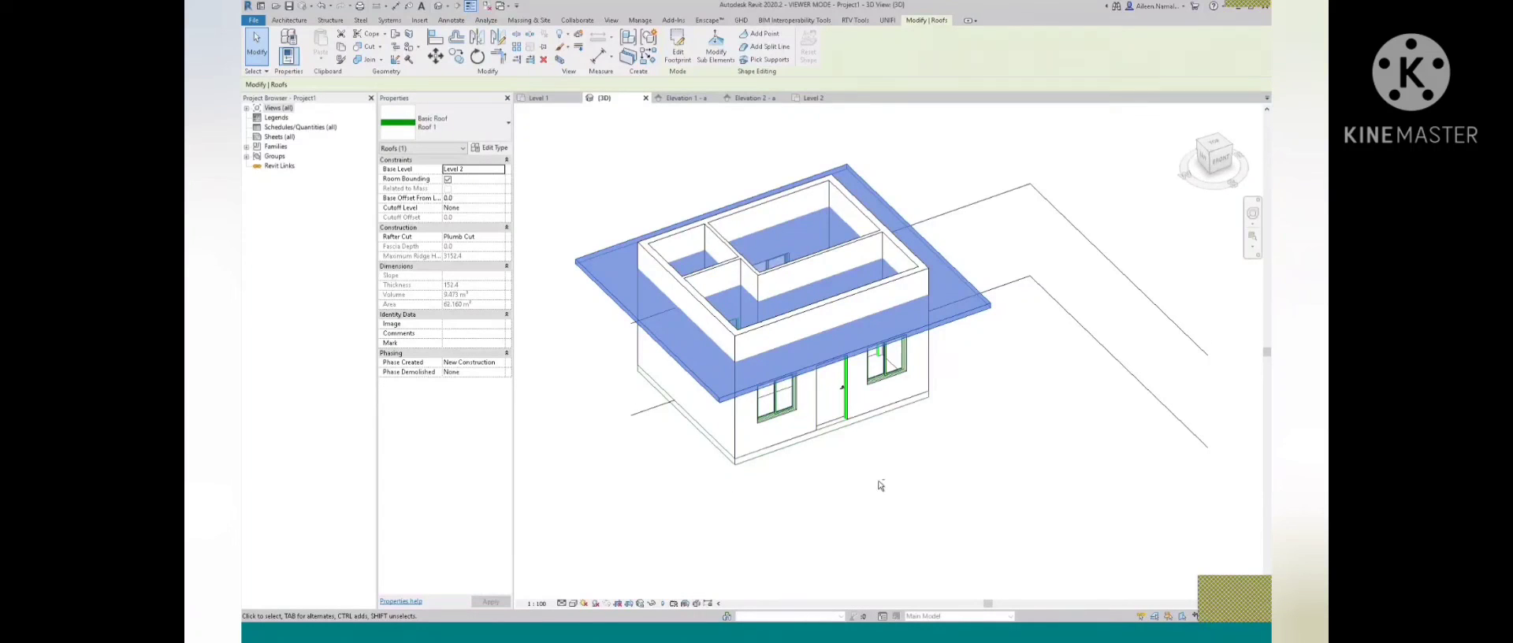
{"action": "middle_click_drag", "start_coordinate": [880, 485], "coordinate": [813, 433], "text": "shift"}
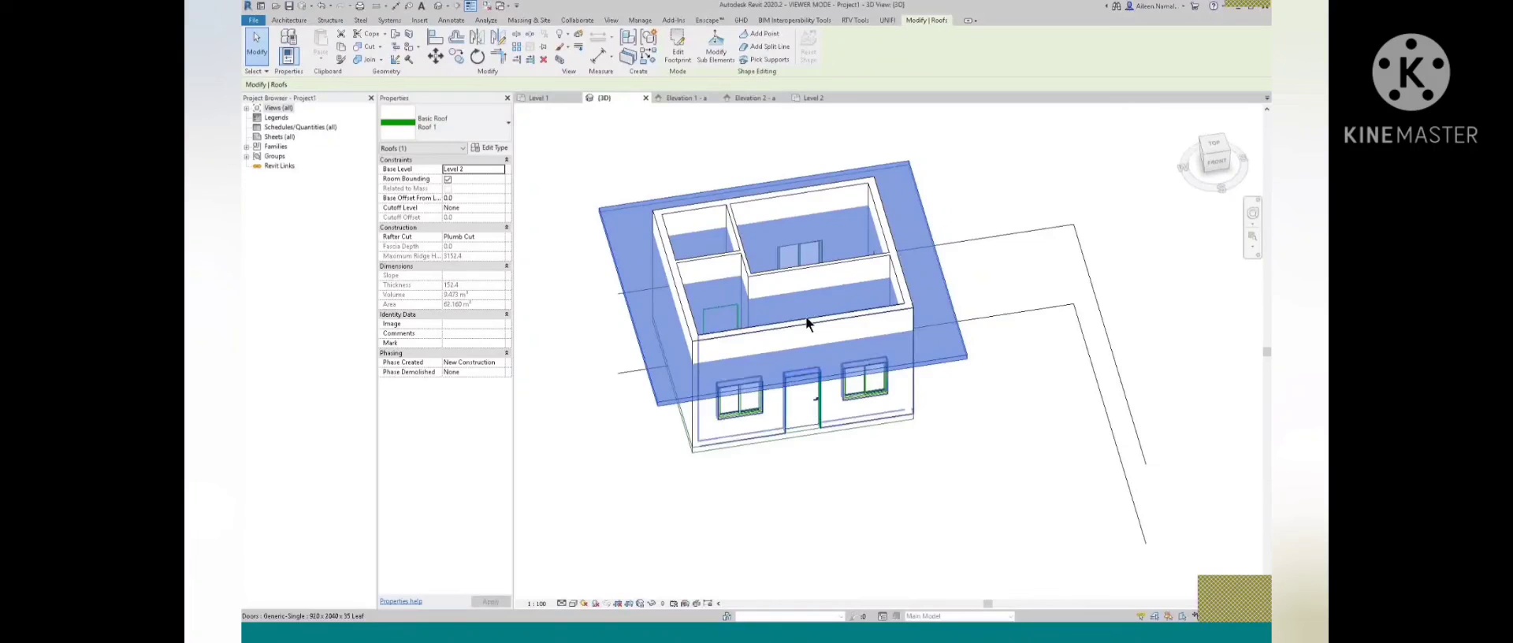
{"action": "left_click", "coordinate": [815, 99]}
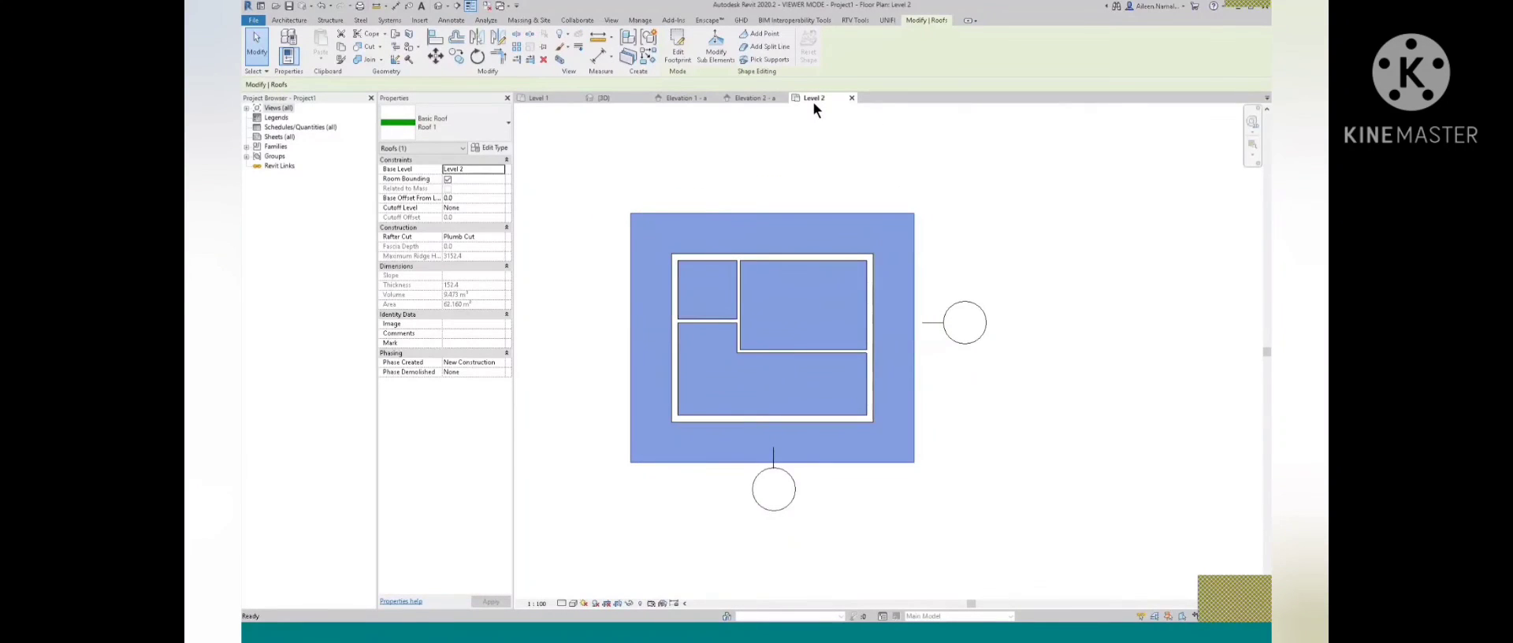
Add roof shape points at the midpoints of the top and bottom edges
{"action": "left_click", "coordinate": [717, 49]}
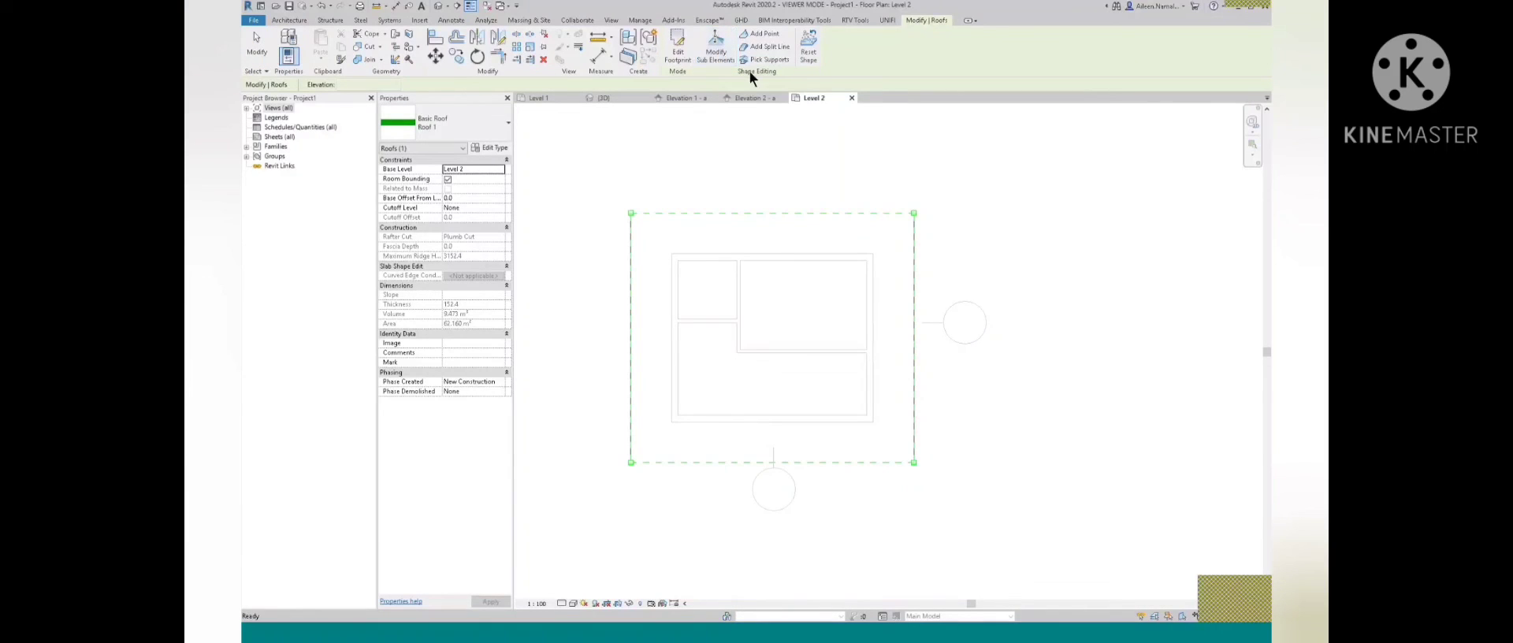
{"action": "left_click", "coordinate": [758, 33]}
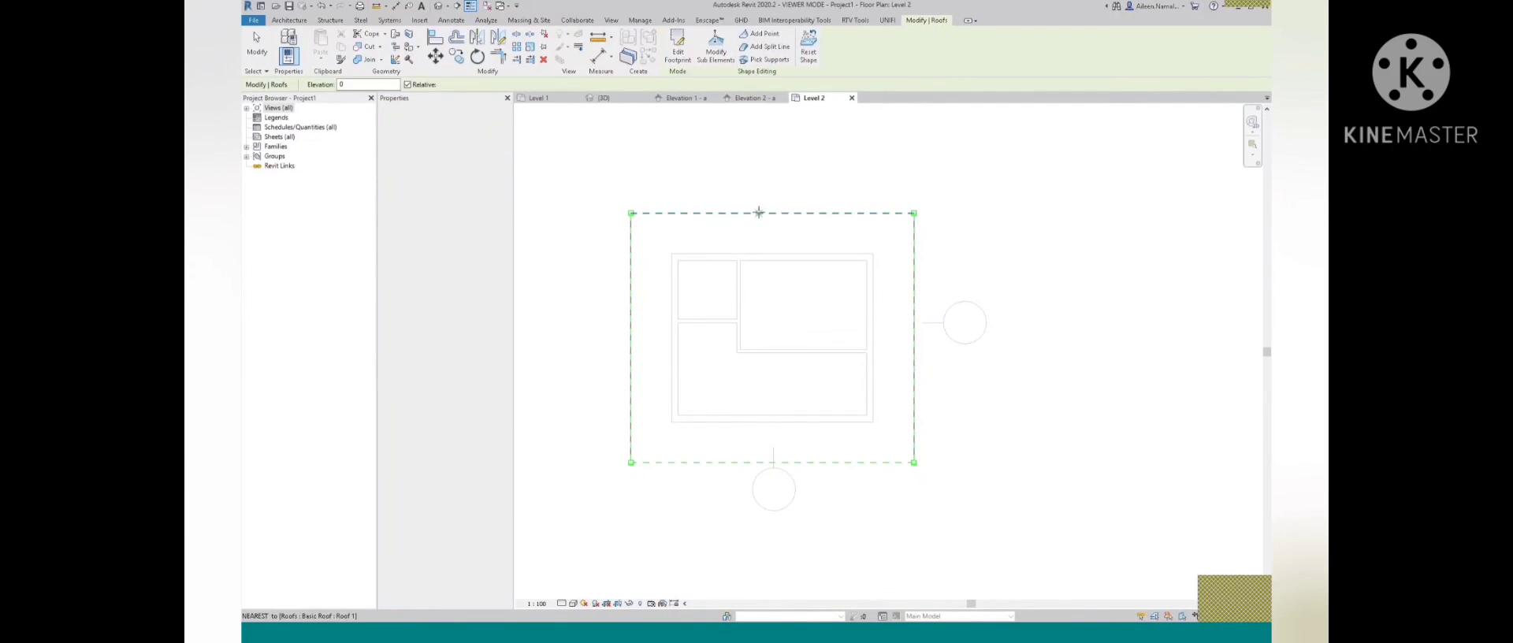
{"action": "left_click", "coordinate": [772, 212]}
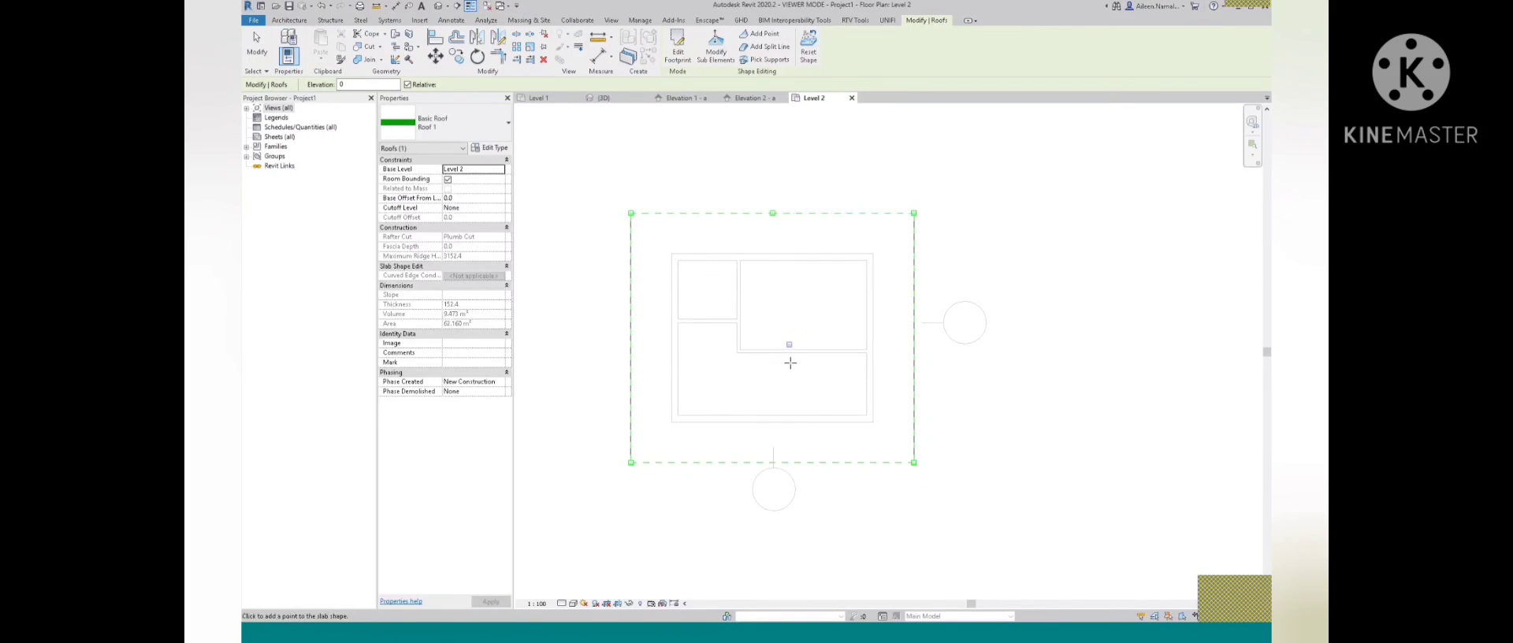
{"action": "left_click", "coordinate": [774, 461]}
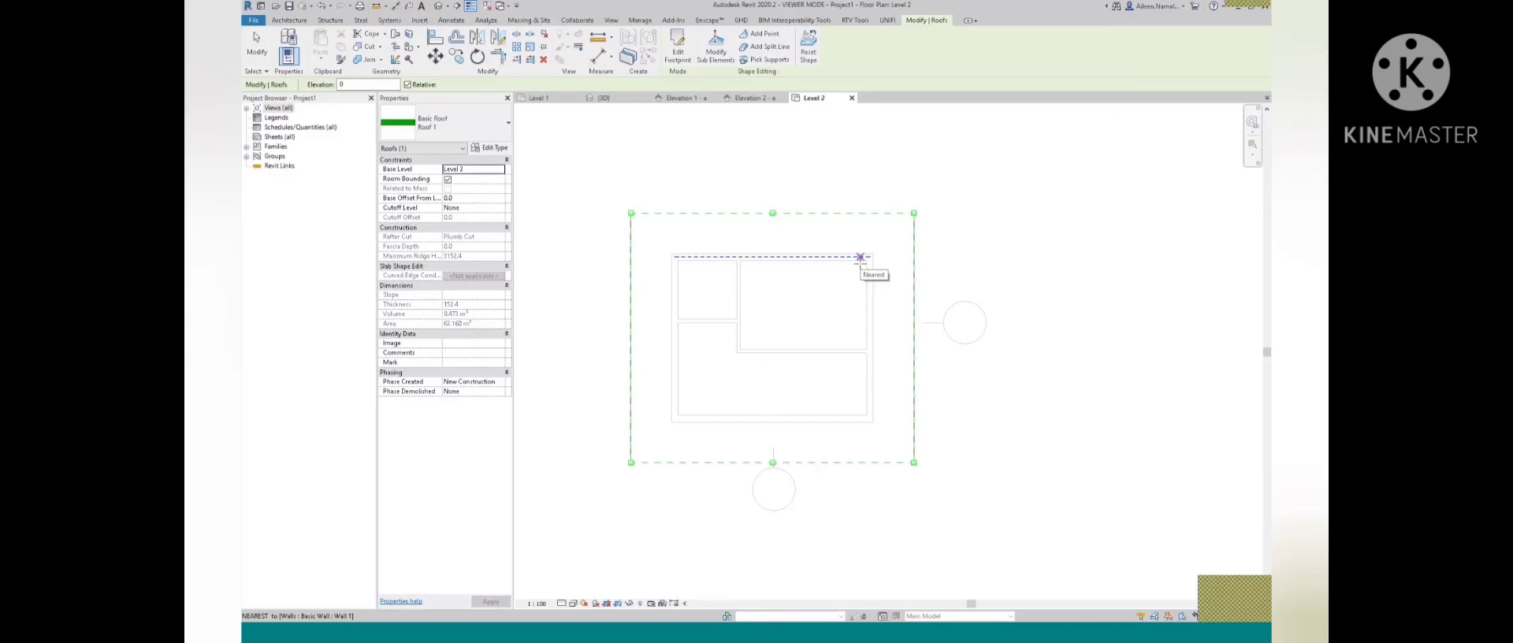
{"action": "key", "text": "Escape"}
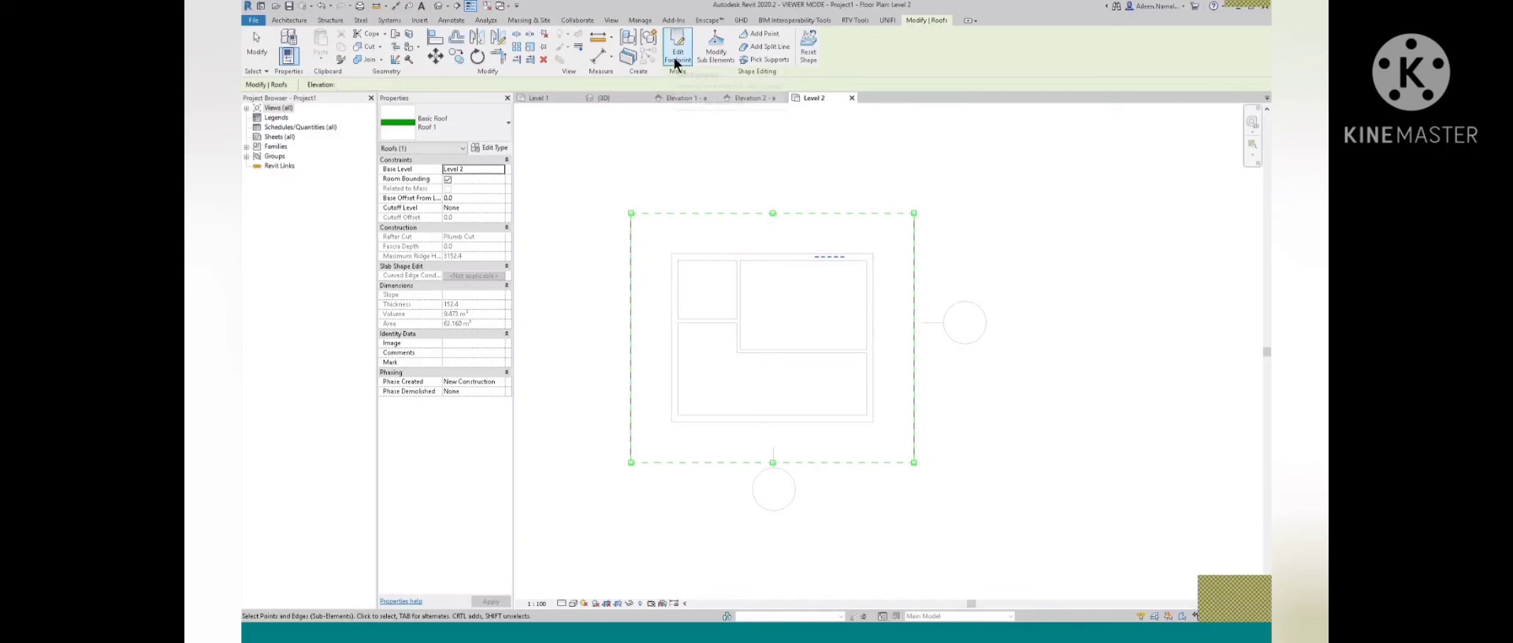
Raise both midpoint shape points to 3000 elevation to form a centre ridge
{"action": "left_click", "coordinate": [772, 215]}
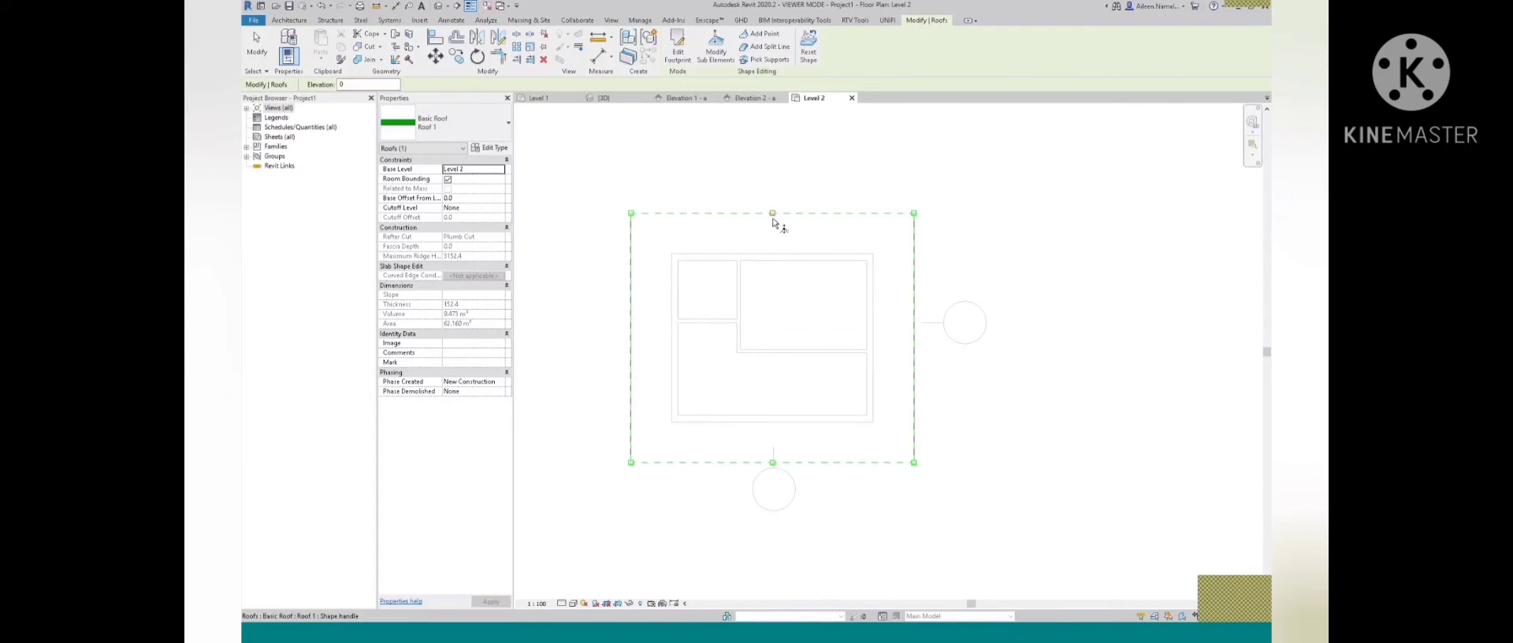
{"action": "left_click", "coordinate": [773, 218]}
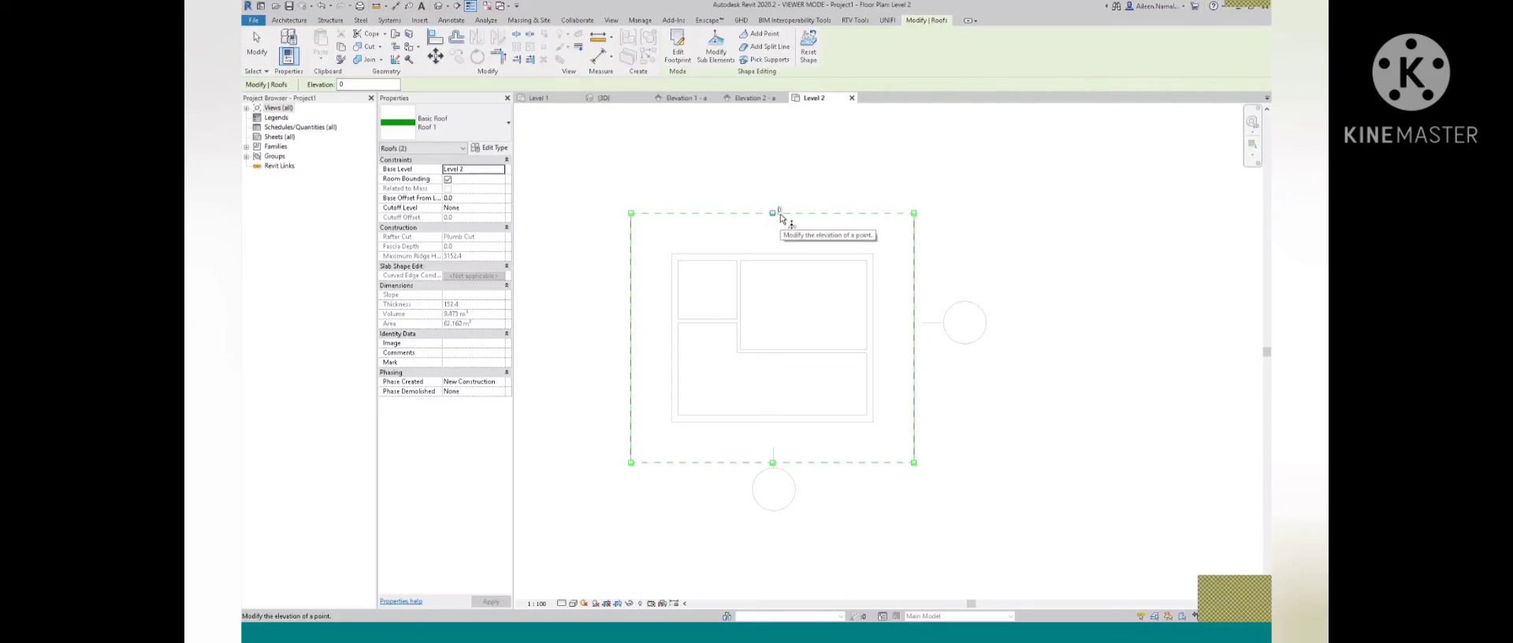
{"action": "left_click", "coordinate": [778, 211]}
{"action": "type", "text": "3000"}
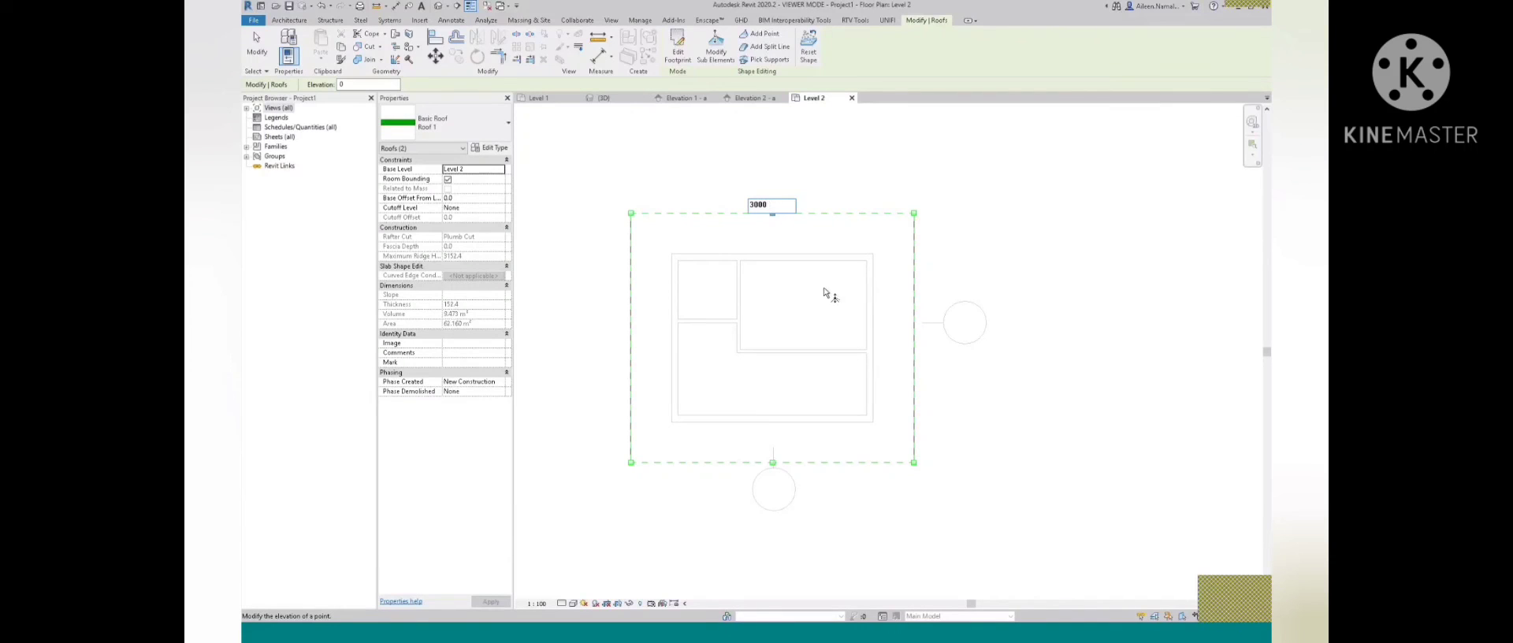
{"action": "key", "text": "Return"}
{"action": "left_click", "coordinate": [773, 464]}
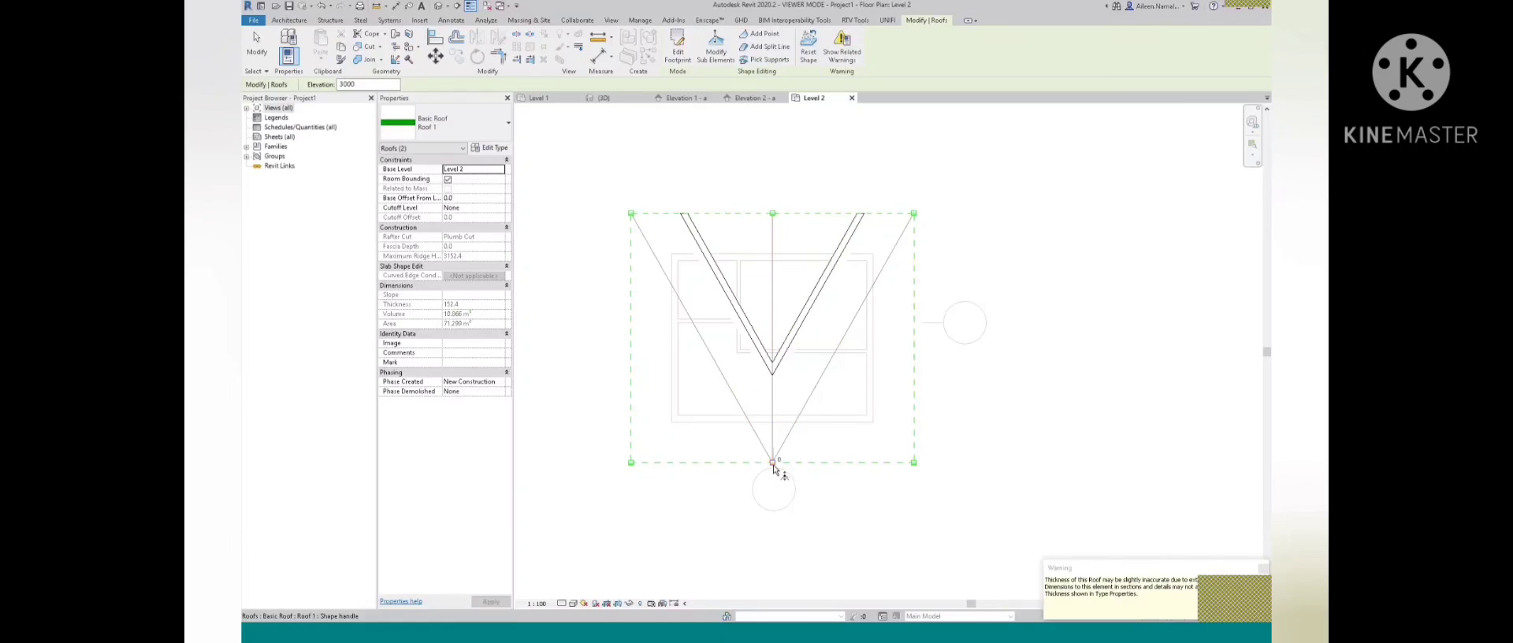
{"action": "left_click", "coordinate": [780, 457]}
{"action": "type", "text": "30"}
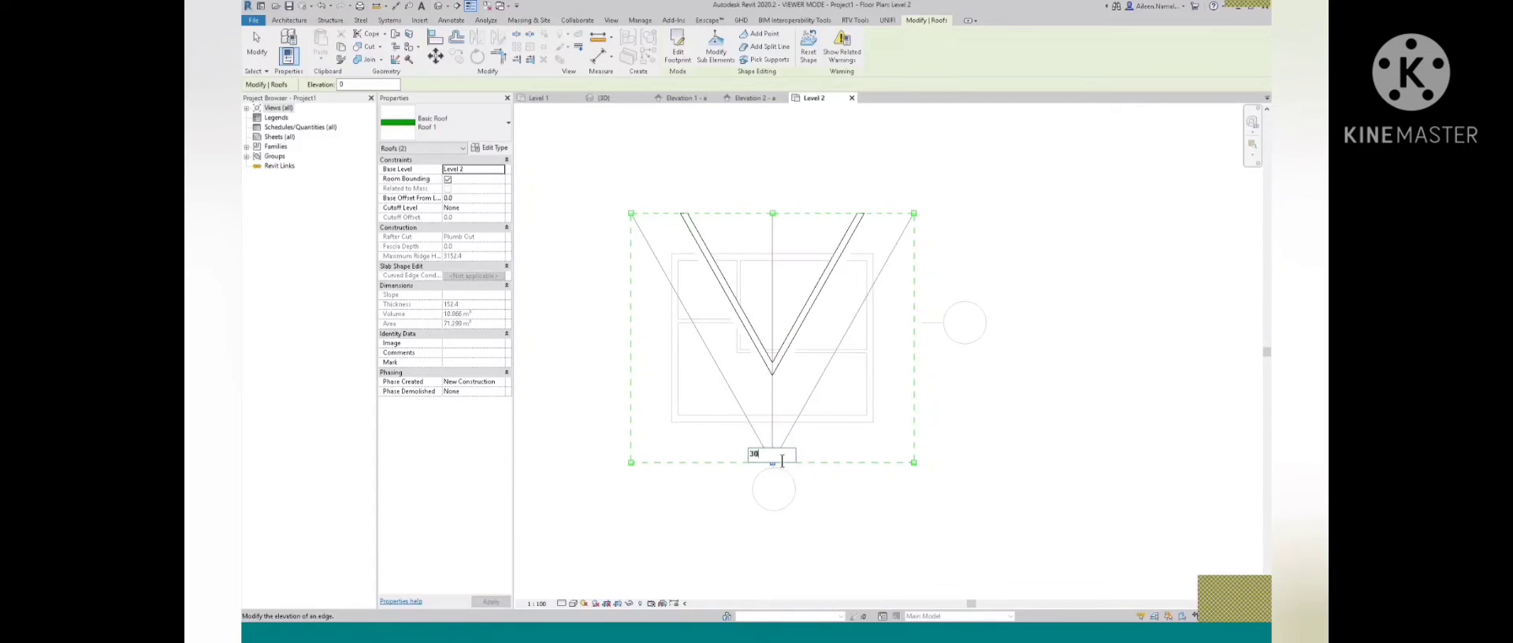
{"action": "type", "text": "00"}
{"action": "key", "text": "Return"}
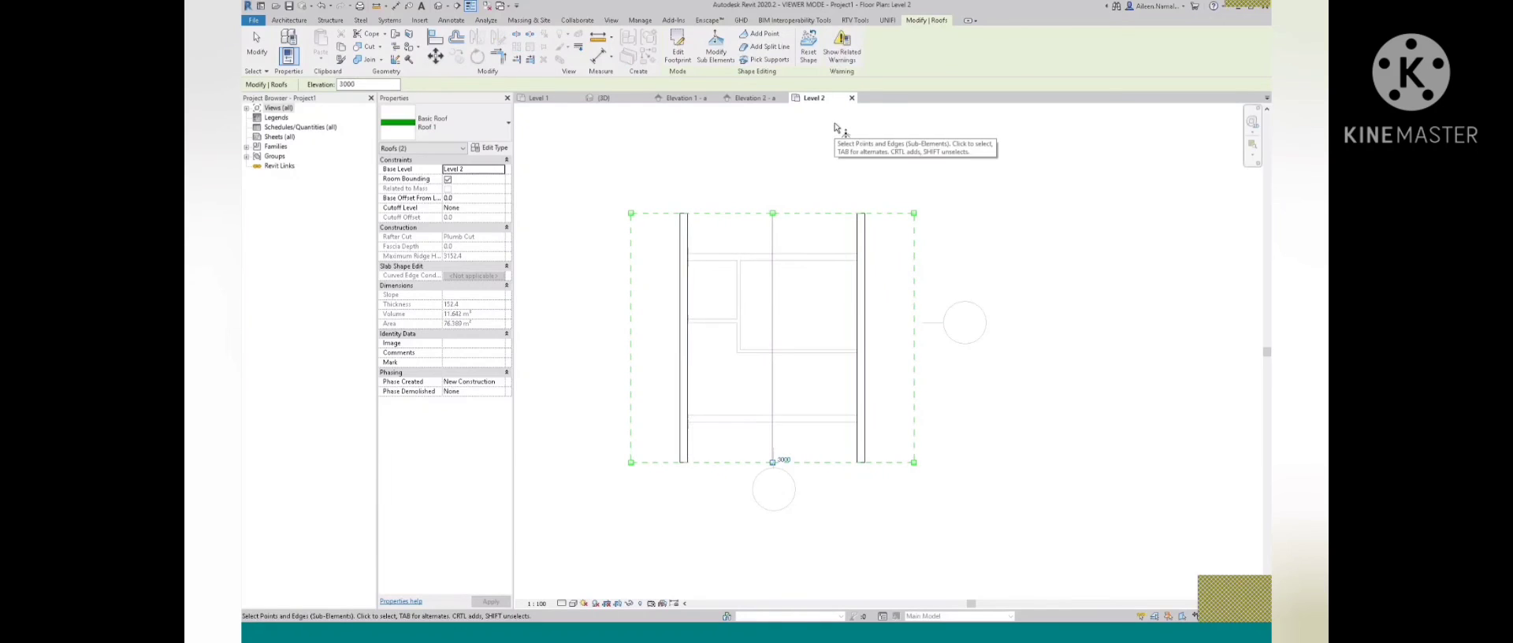
{"action": "key", "text": "Escape"}
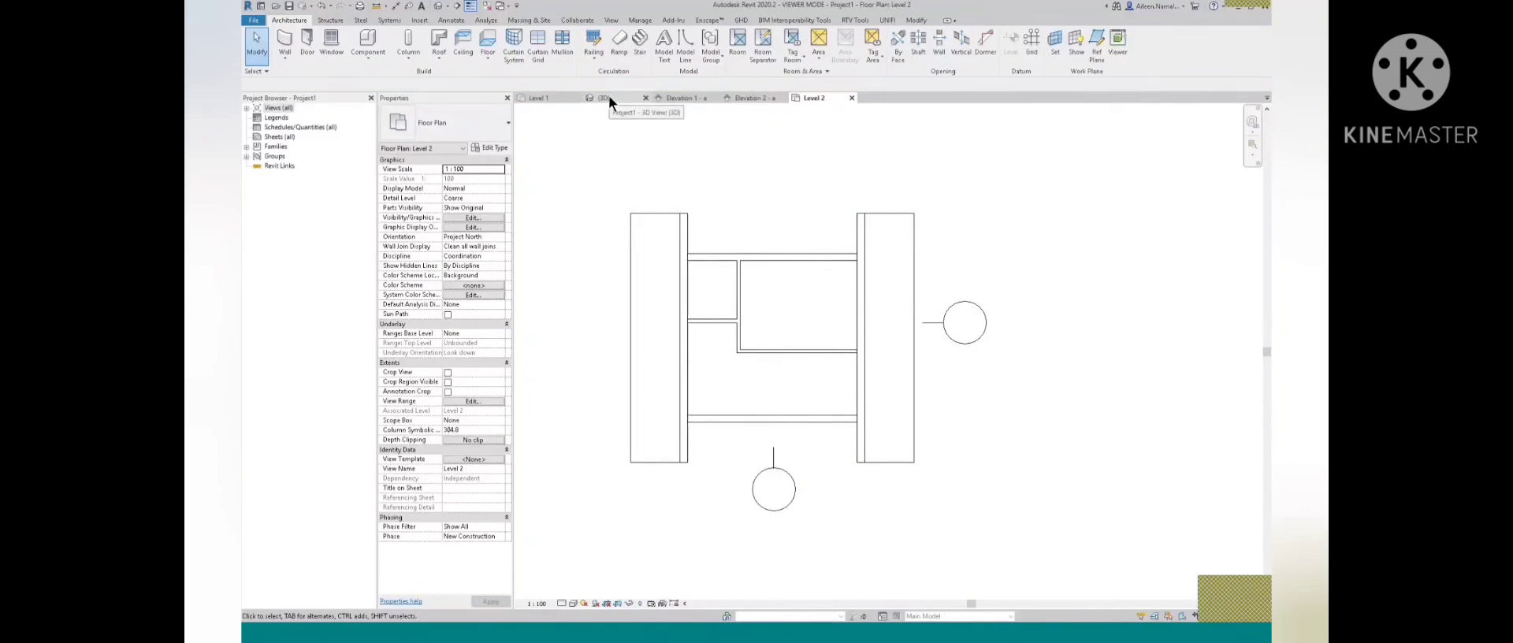
In the 3D view, lower the first roof ridge point to 2000 elevation
{"action": "scroll", "coordinate": [769, 195], "scroll_direction": "down", "scroll_amount": 1}
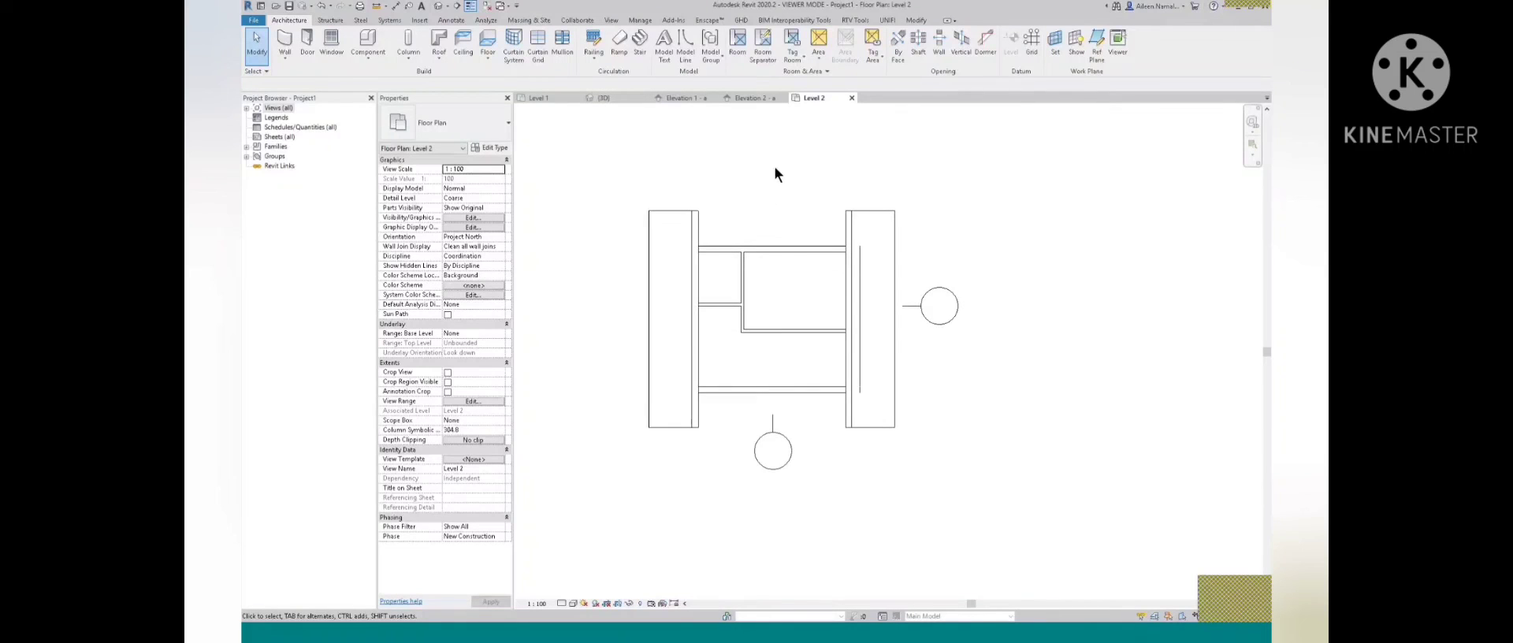
{"action": "left_click", "coordinate": [606, 98]}
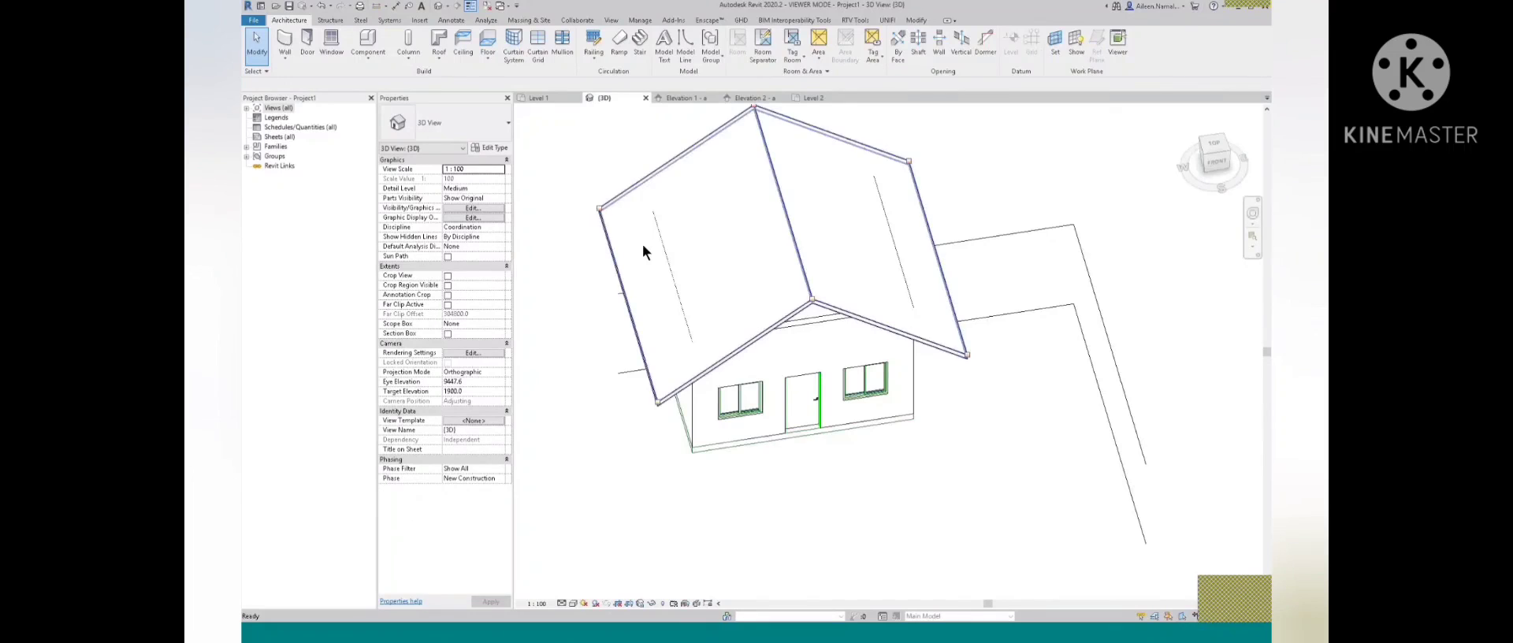
{"action": "middle_click_drag", "start_coordinate": [642, 250], "coordinate": [731, 228], "text": "shift"}
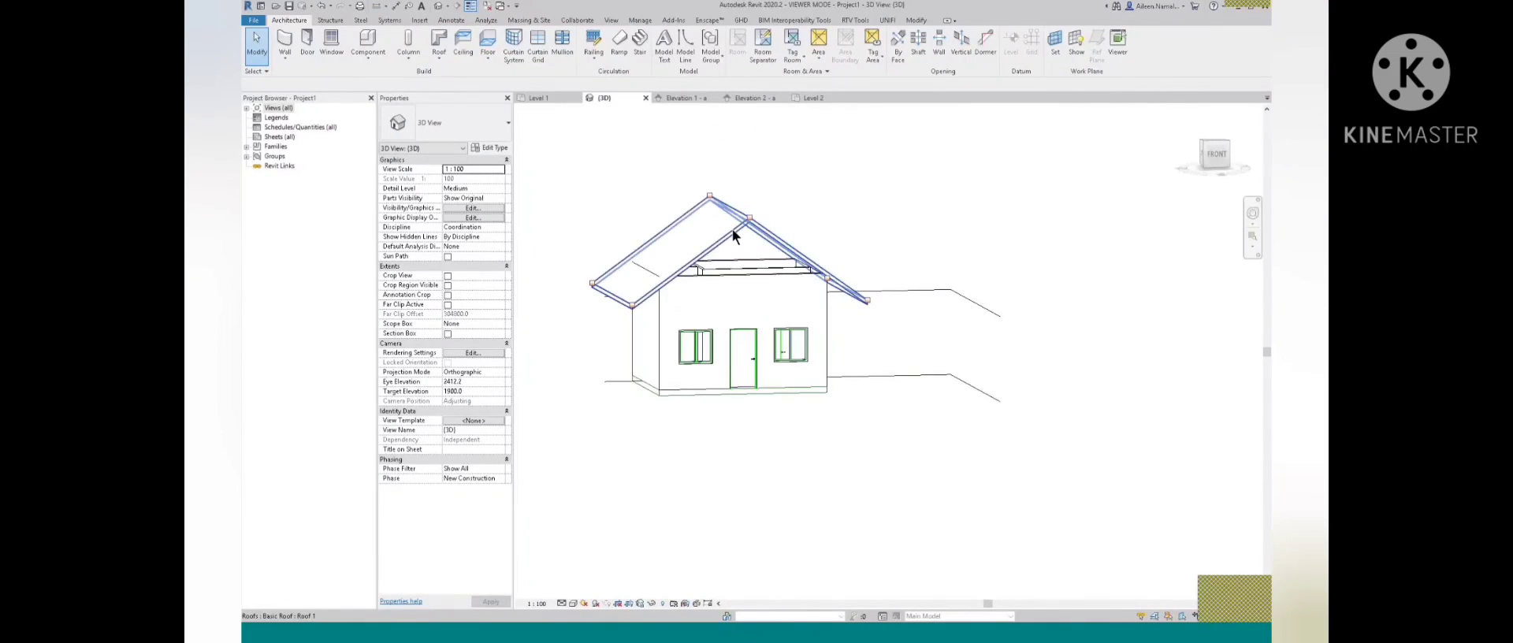
{"action": "left_click", "coordinate": [732, 229]}
{"action": "scroll", "coordinate": [731, 228], "scroll_direction": "up", "scroll_amount": 2}
{"action": "left_click", "coordinate": [715, 46]}
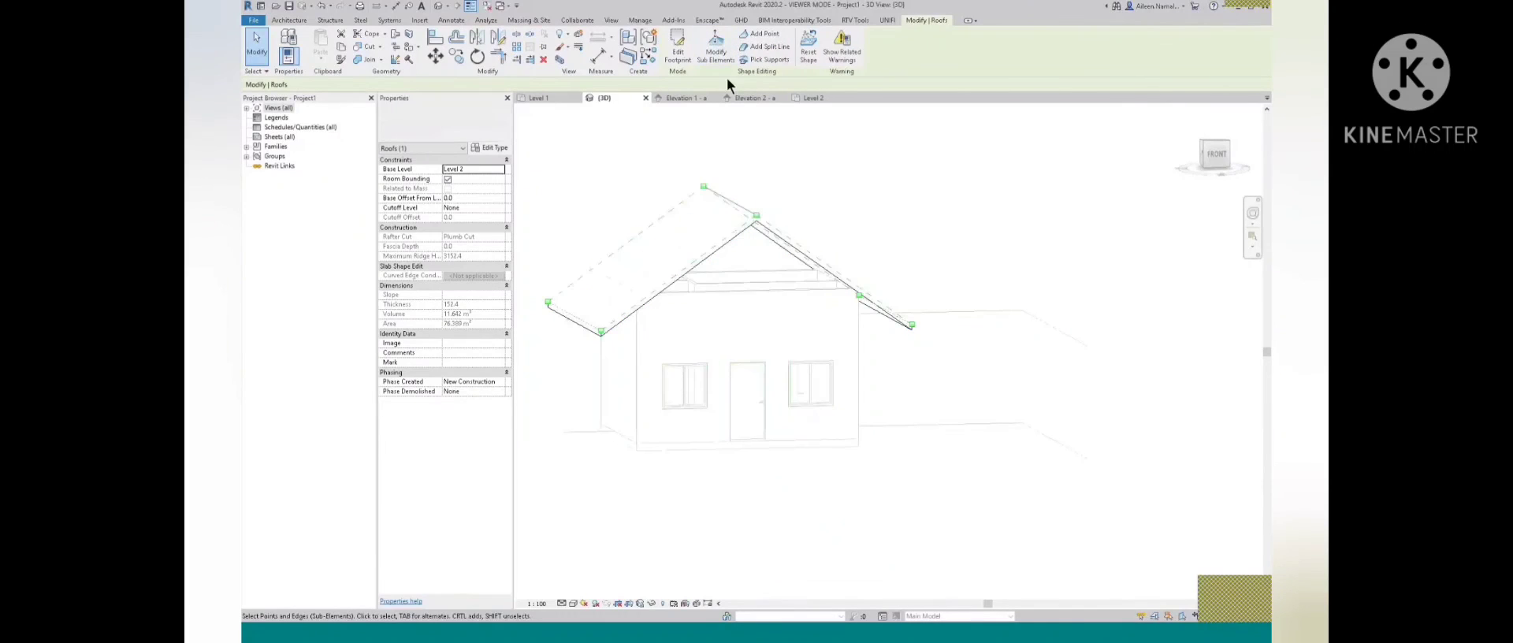
{"action": "left_click", "coordinate": [756, 216]}
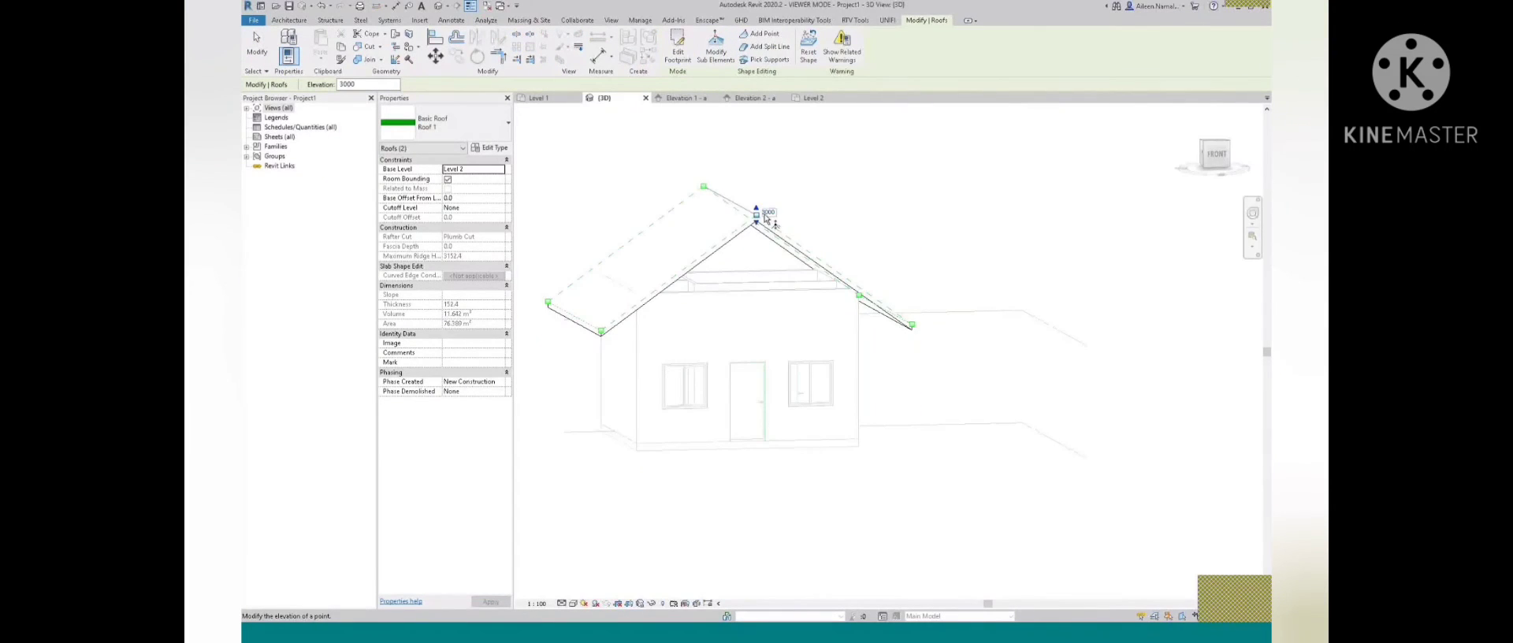
{"action": "left_click", "coordinate": [763, 216]}
{"action": "type", "text": "2000"}
{"action": "key", "text": "Return"}
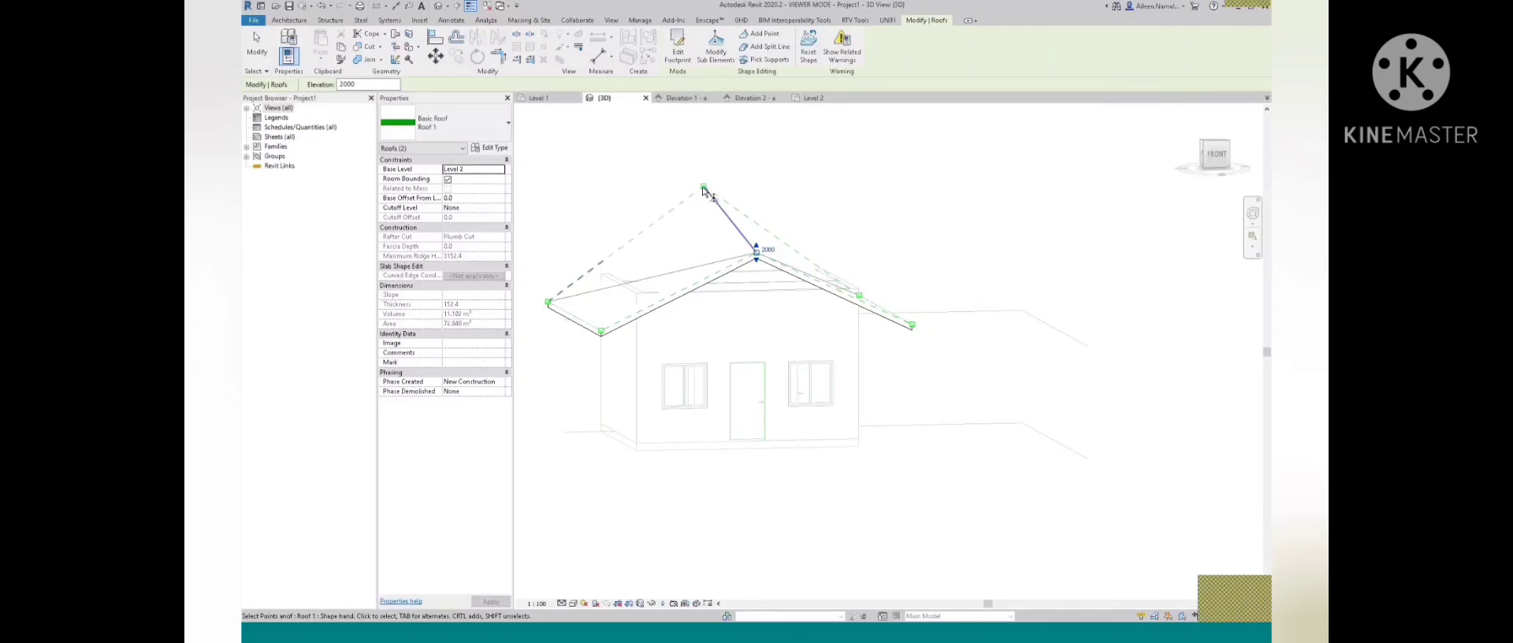
Lower the other ridge point to 2000 elevation as well
{"action": "scroll", "coordinate": [703, 189], "scroll_direction": "up", "scroll_amount": 5}
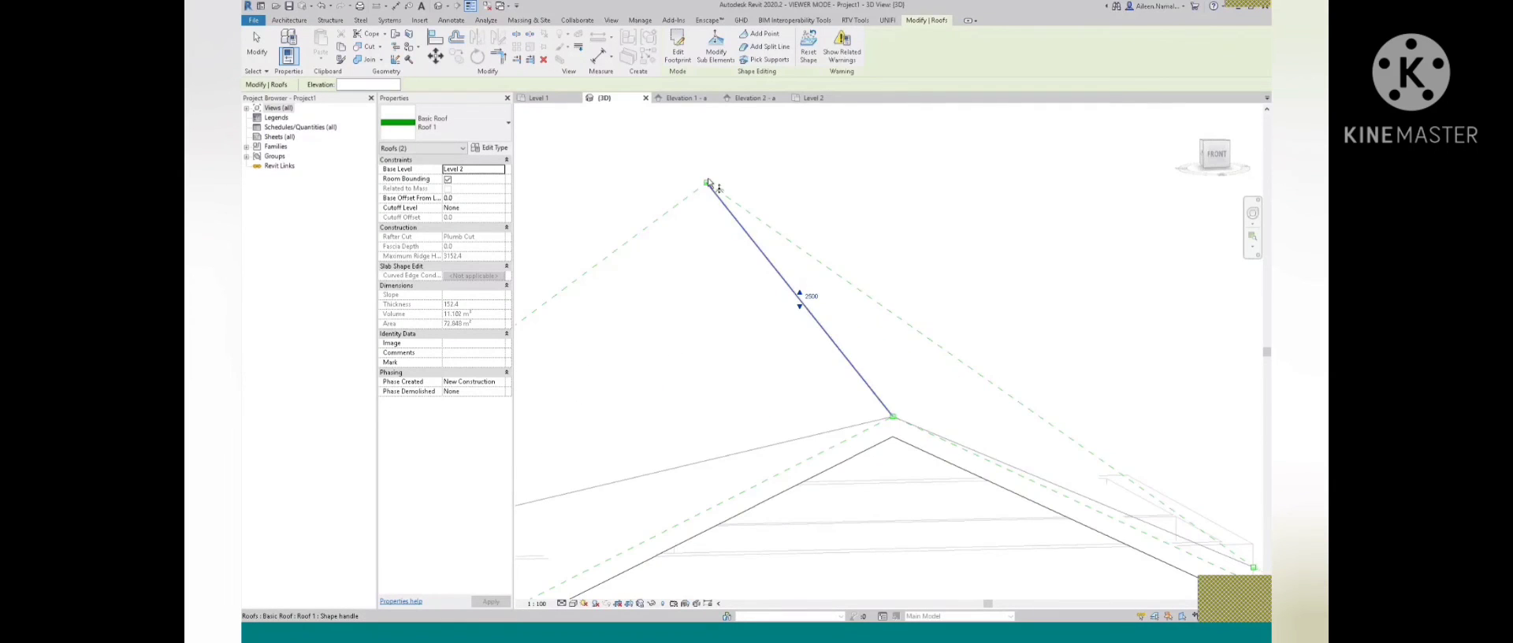
{"action": "left_click", "coordinate": [709, 182]}
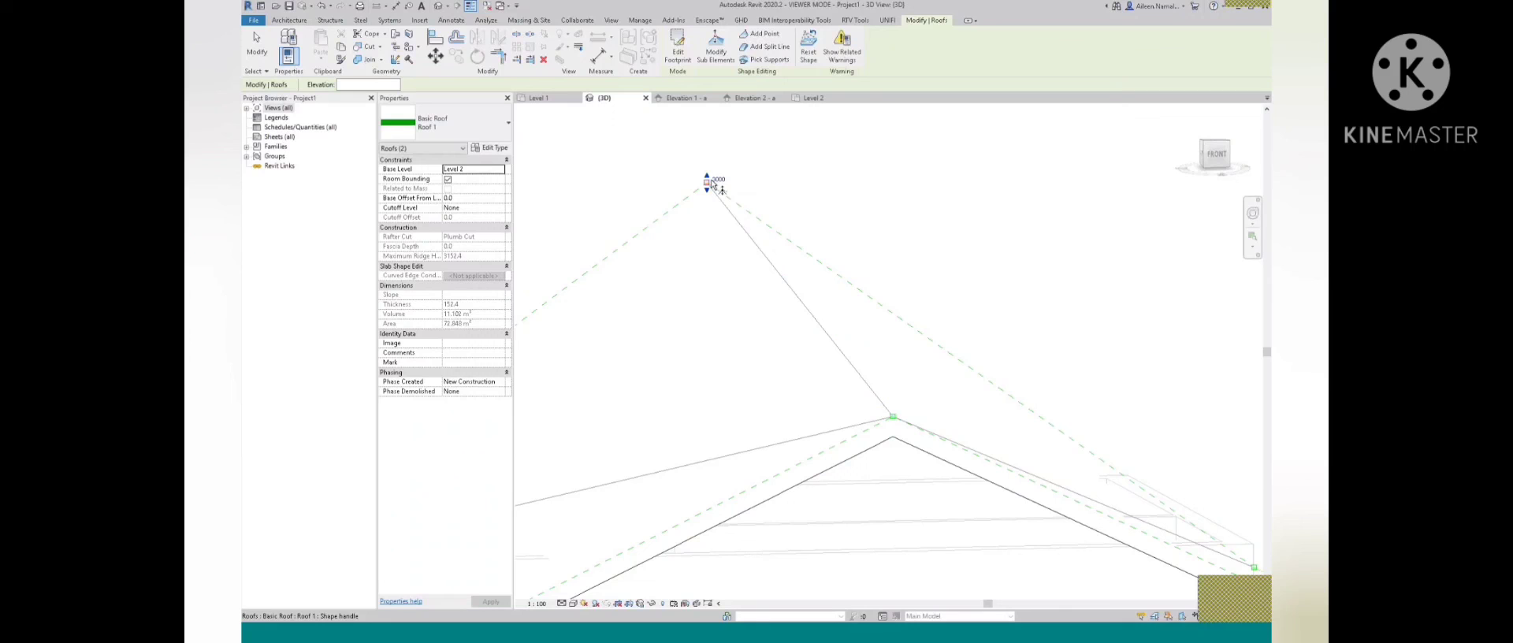
{"action": "left_click", "coordinate": [717, 180]}
{"action": "type", "text": "2000"}
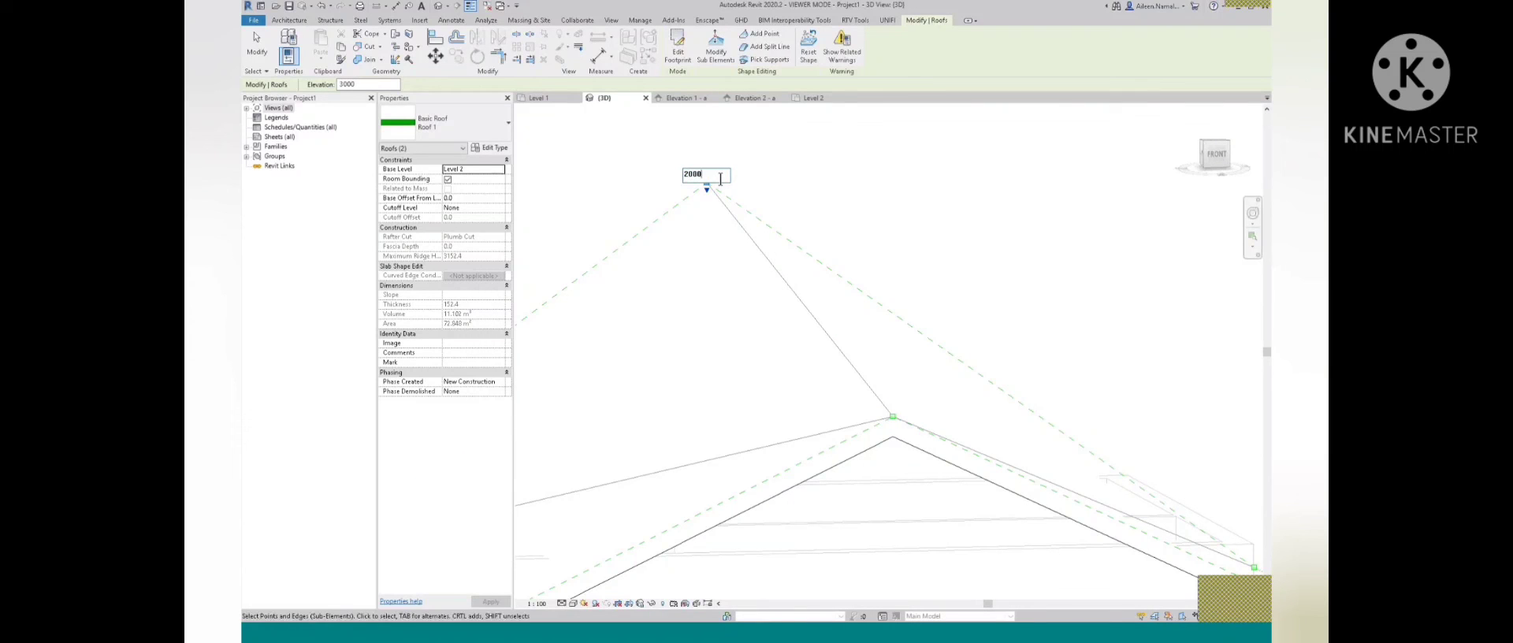
{"action": "key", "text": "Return"}
{"action": "left_click", "coordinate": [707, 172]}
Orbit the 3D view, then set the ViewCube to FRONT to face the house
{"action": "scroll", "coordinate": [860, 211], "scroll_direction": "down", "scroll_amount": 2}
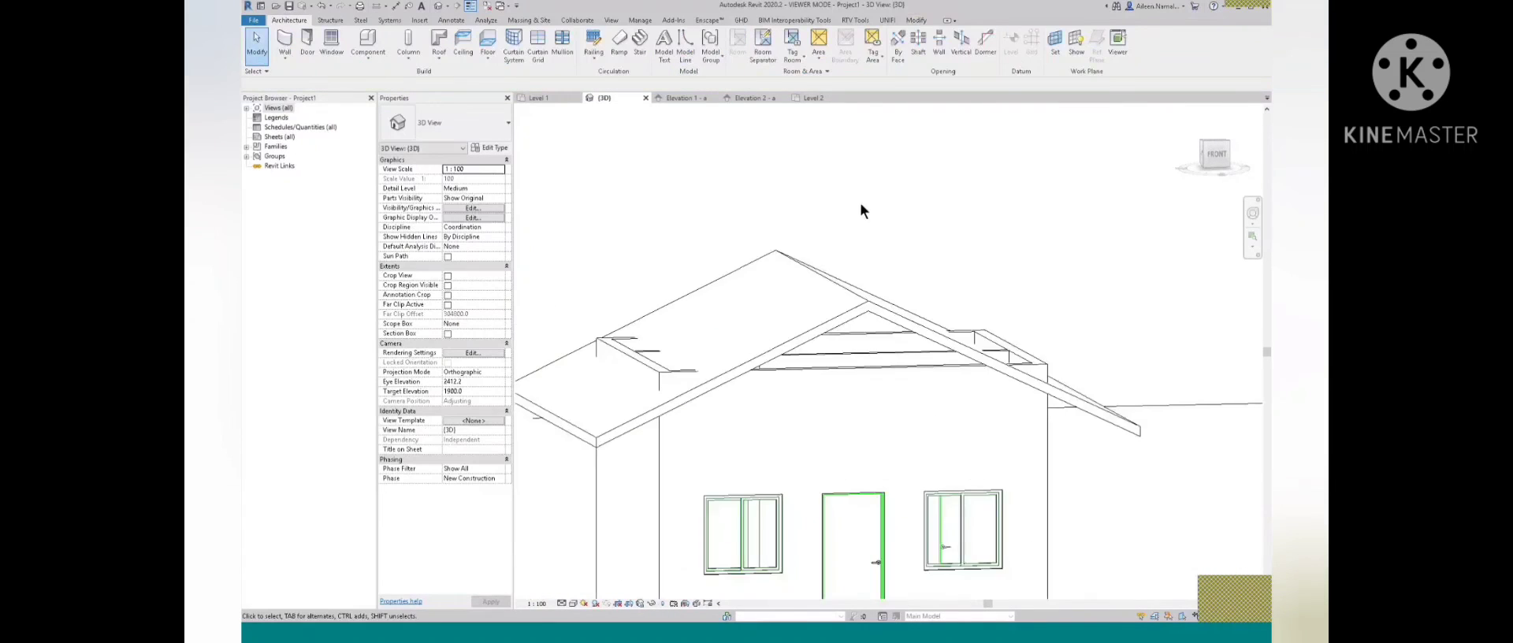
{"action": "scroll", "coordinate": [860, 211], "scroll_direction": "down", "scroll_amount": 4}
{"action": "middle_click_drag", "start_coordinate": [859, 390], "coordinate": [990, 348], "text": "shift"}
{"action": "scroll", "coordinate": [922, 293], "scroll_direction": "up", "scroll_amount": 3}
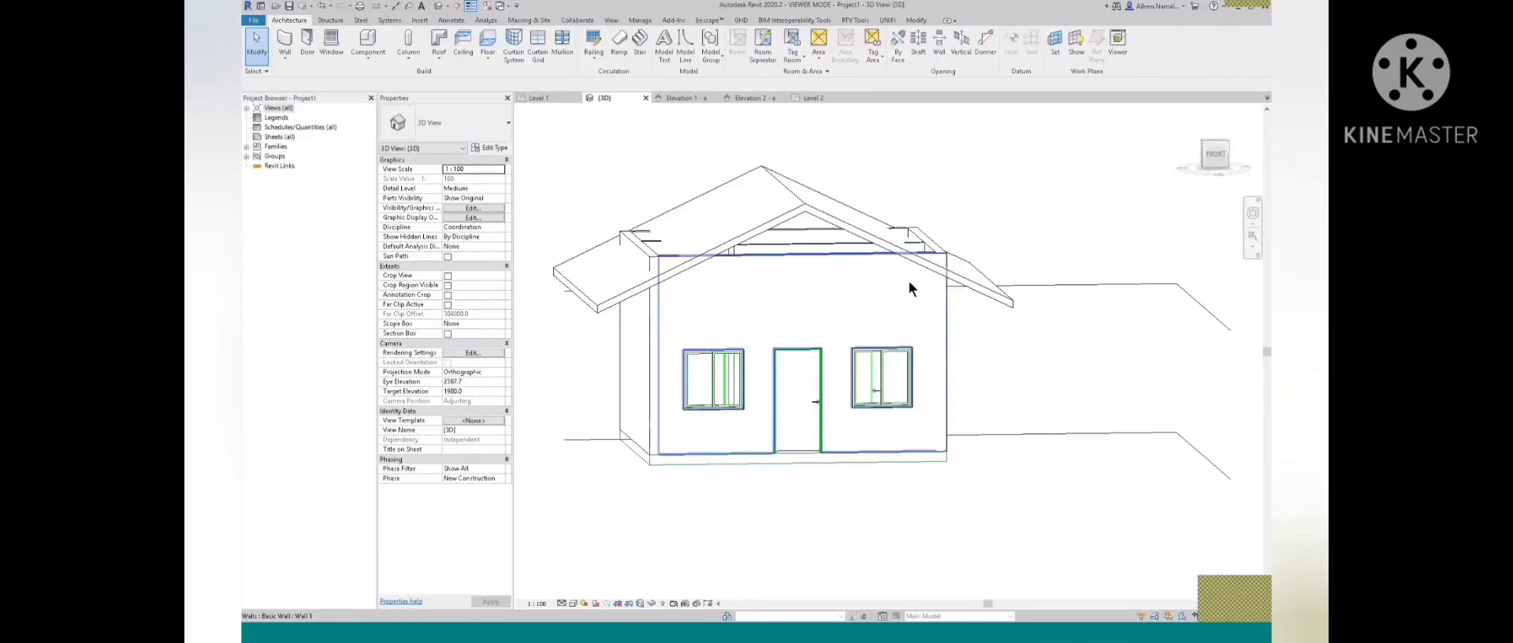
{"action": "left_click", "coordinate": [1214, 153]}
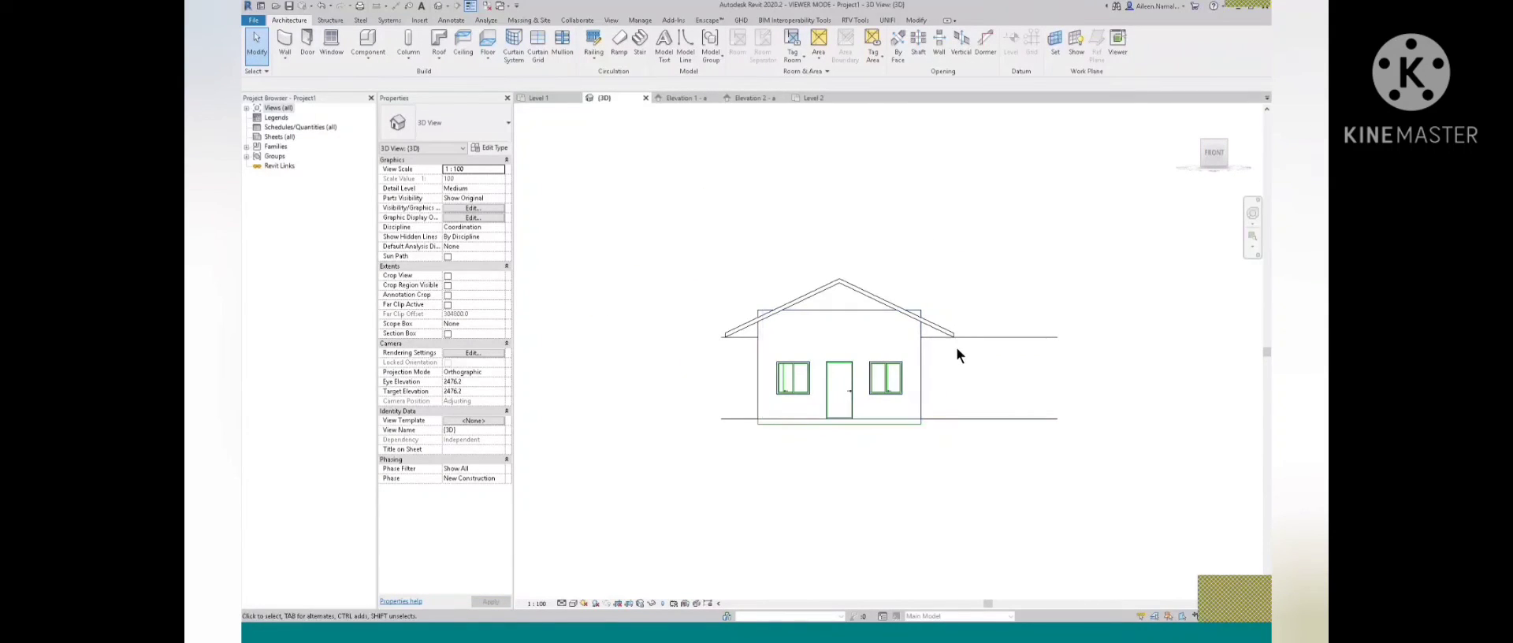
Give the seven selected walls Top Constraint Up to level: Level 2 and Top Offset 3000
{"action": "left_click", "coordinate": [721, 348]}
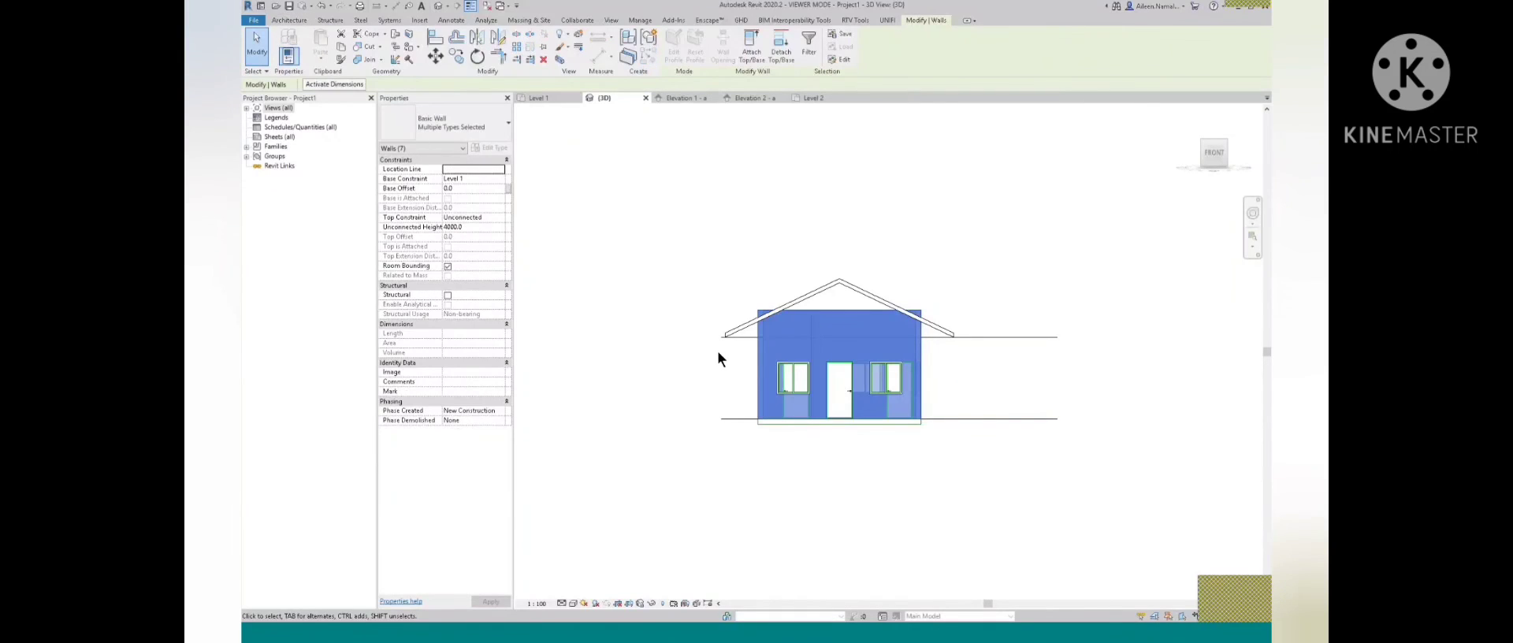
{"action": "left_click", "coordinate": [488, 218]}
{"action": "left_click", "coordinate": [500, 217]}
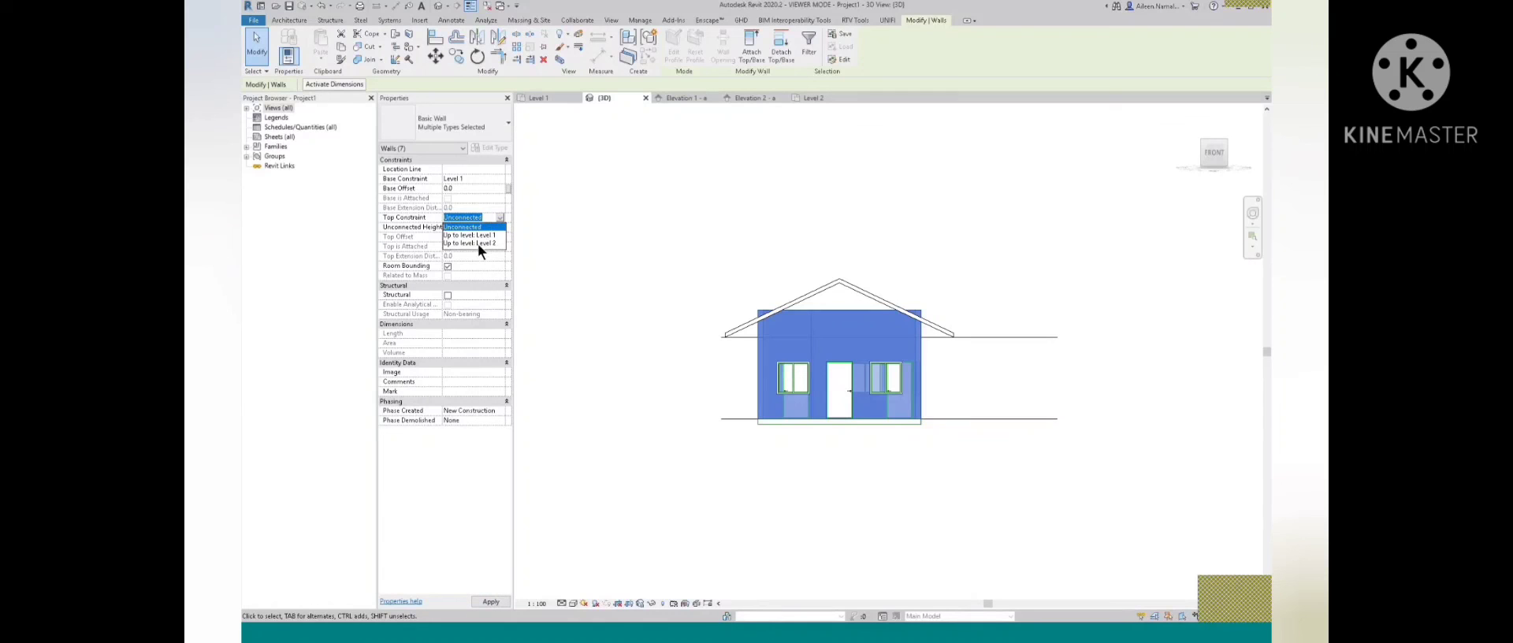
{"action": "left_click", "coordinate": [477, 244]}
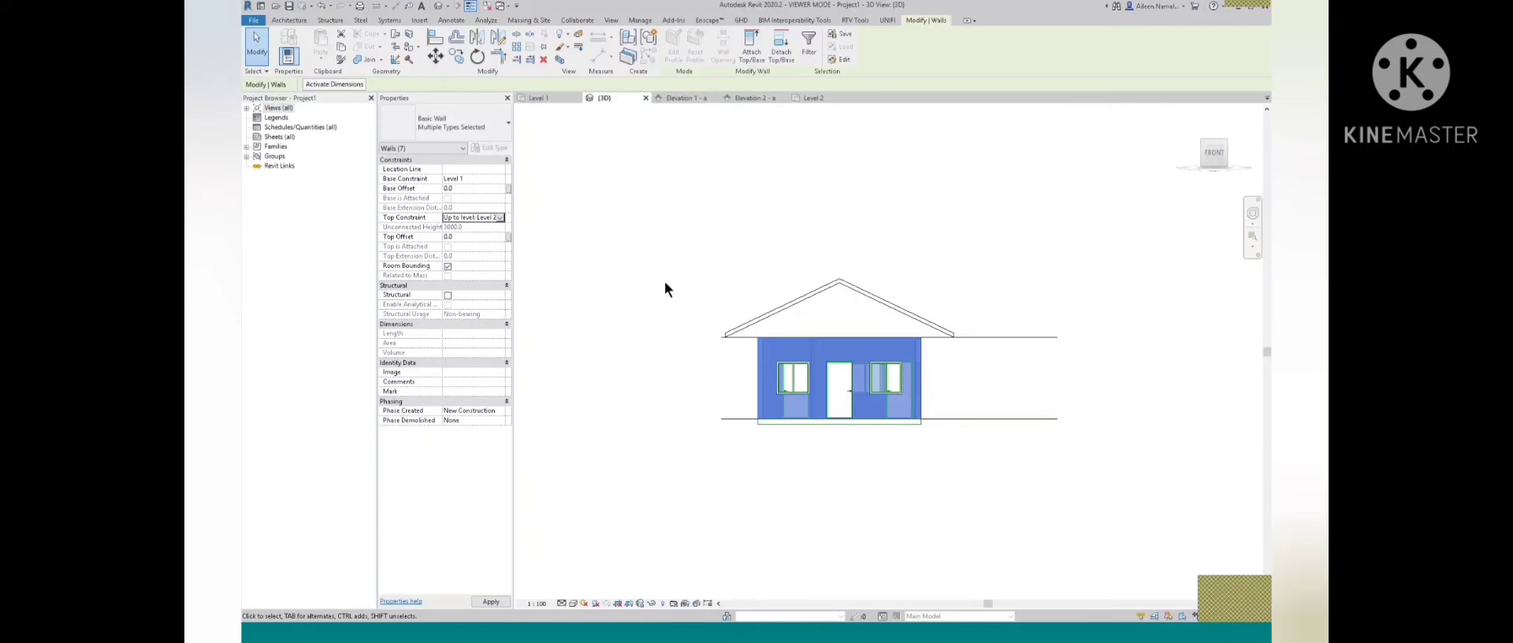
{"action": "left_click", "coordinate": [499, 218]}
{"action": "left_click", "coordinate": [478, 226]}
{"action": "left_click", "coordinate": [499, 219]}
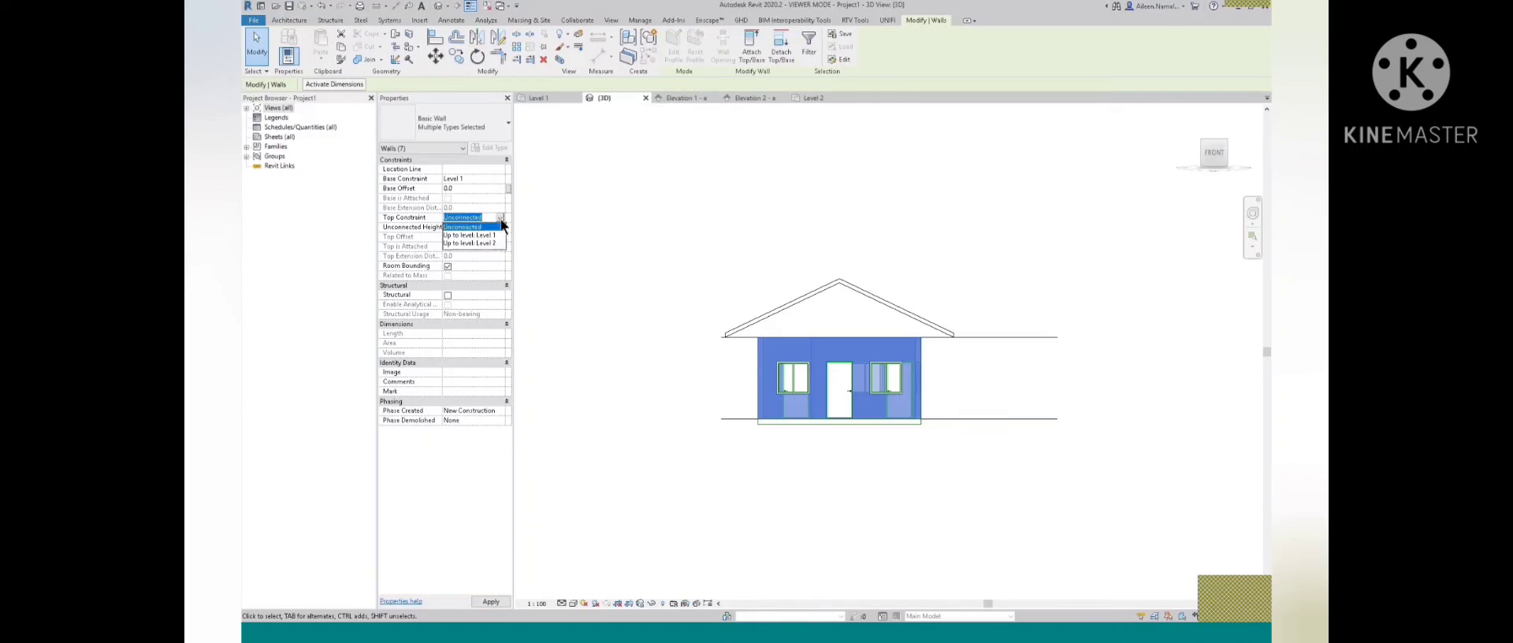
{"action": "left_click", "coordinate": [485, 239]}
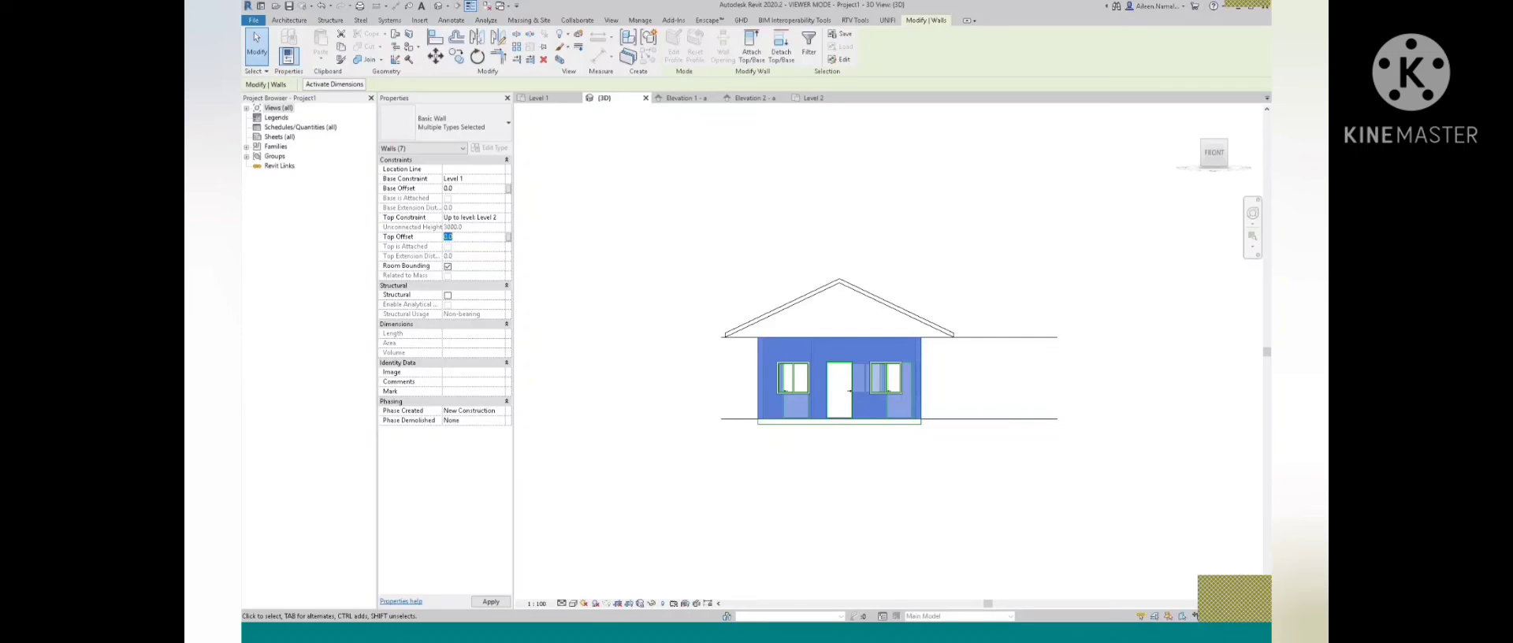
{"action": "type", "text": "3000"}
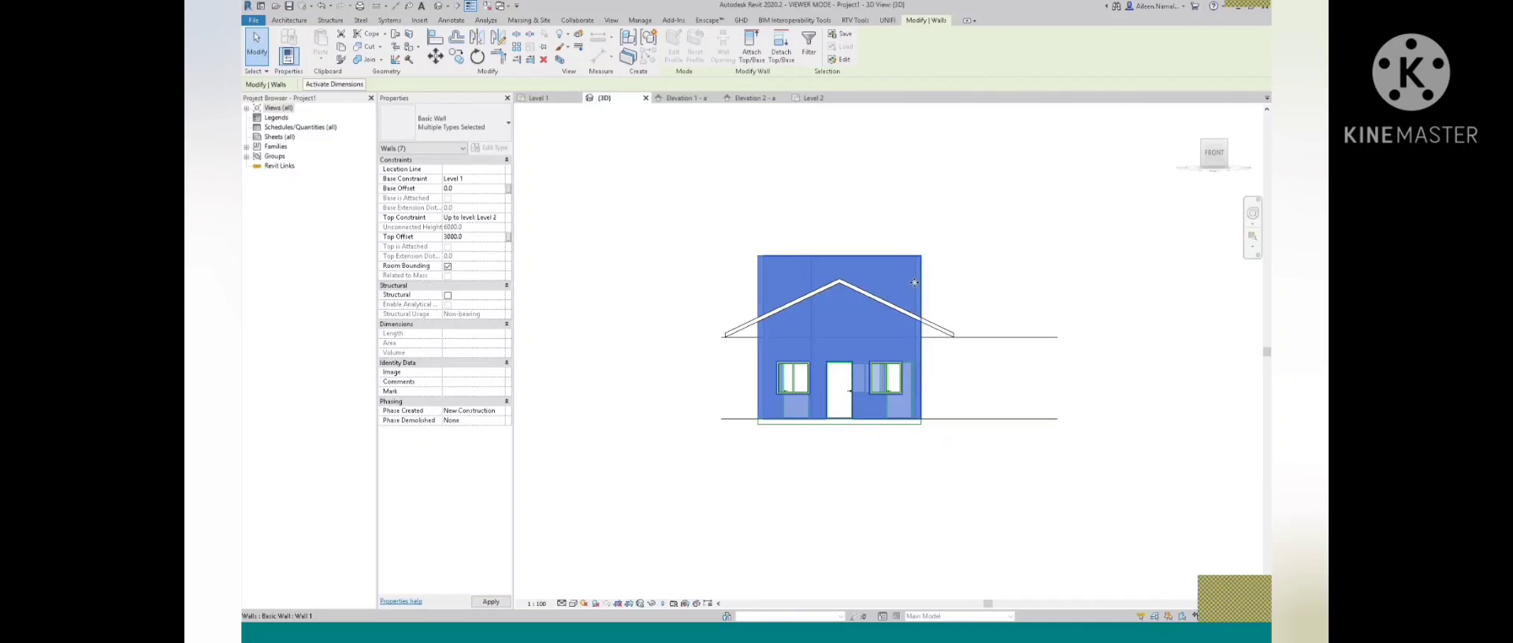
{"action": "middle_click_drag", "start_coordinate": [979, 287], "coordinate": [972, 329], "text": "shift"}
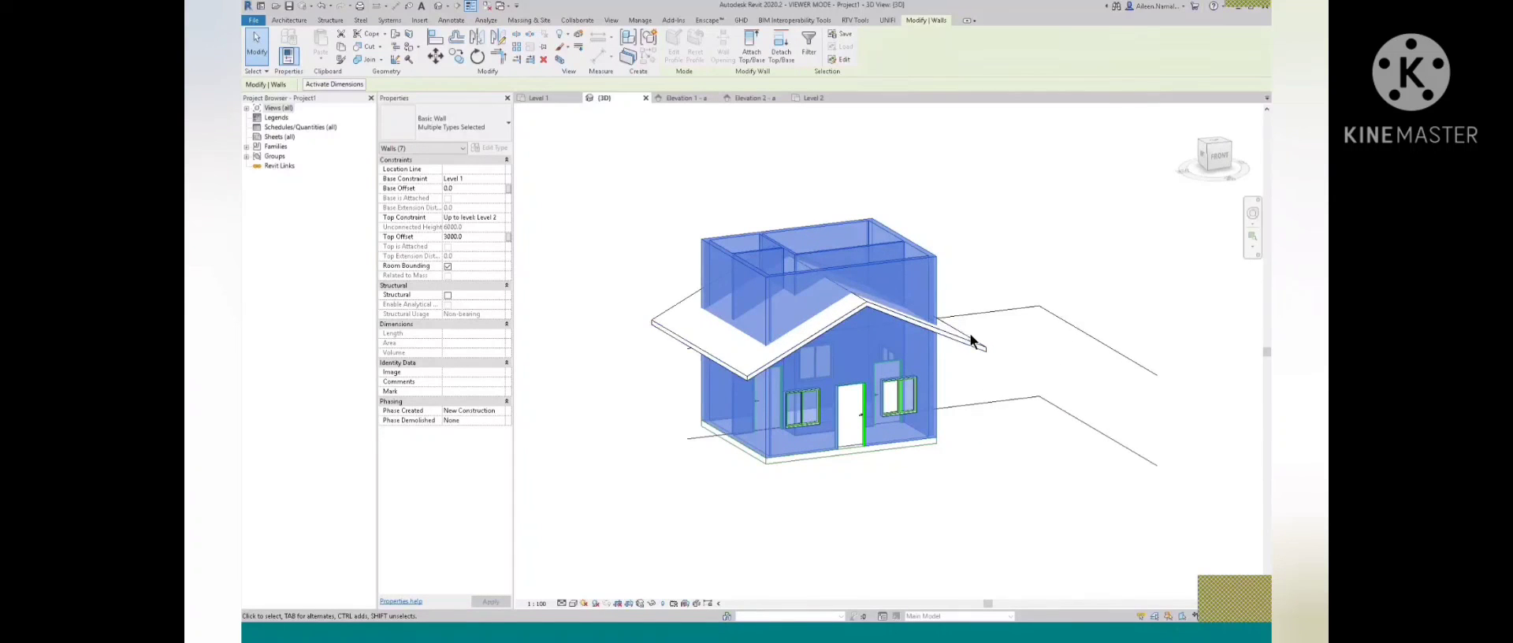
Attach the selected walls' tops to the roof and orbit to check the gable ends
{"action": "left_click", "coordinate": [750, 55]}
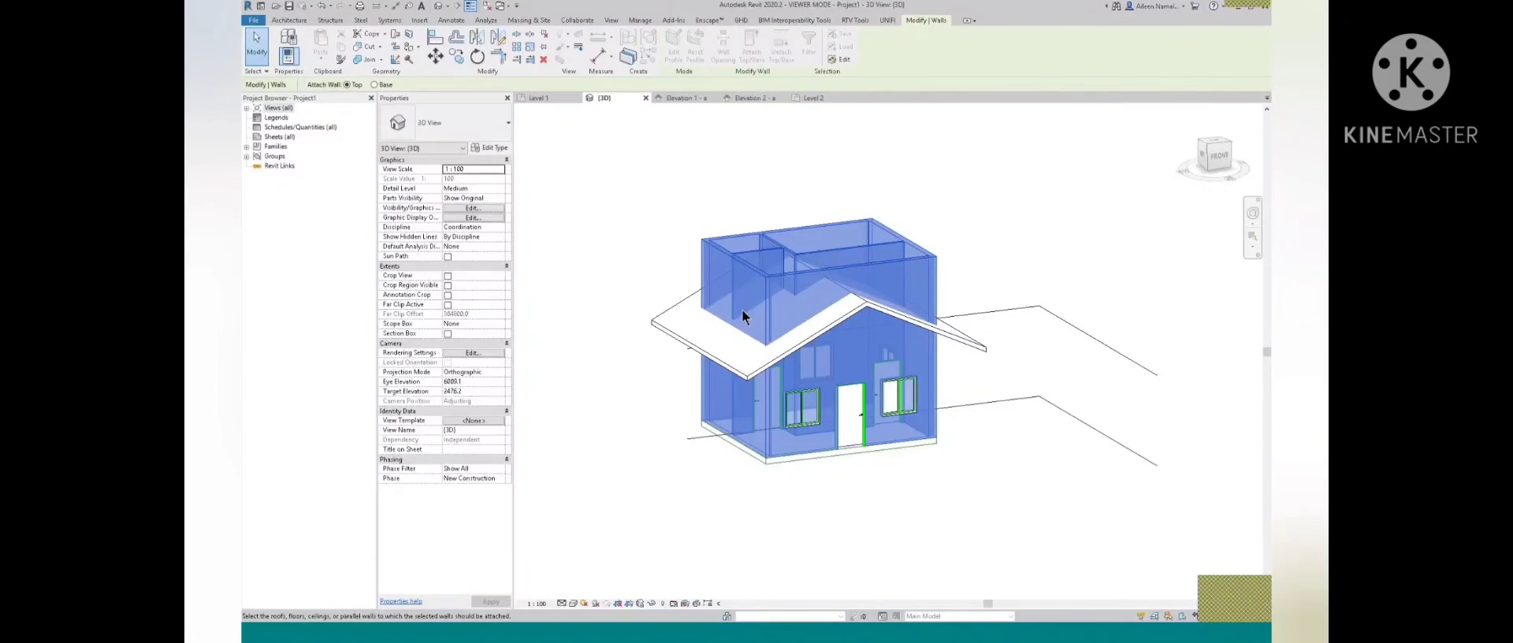
{"action": "left_click", "coordinate": [718, 364]}
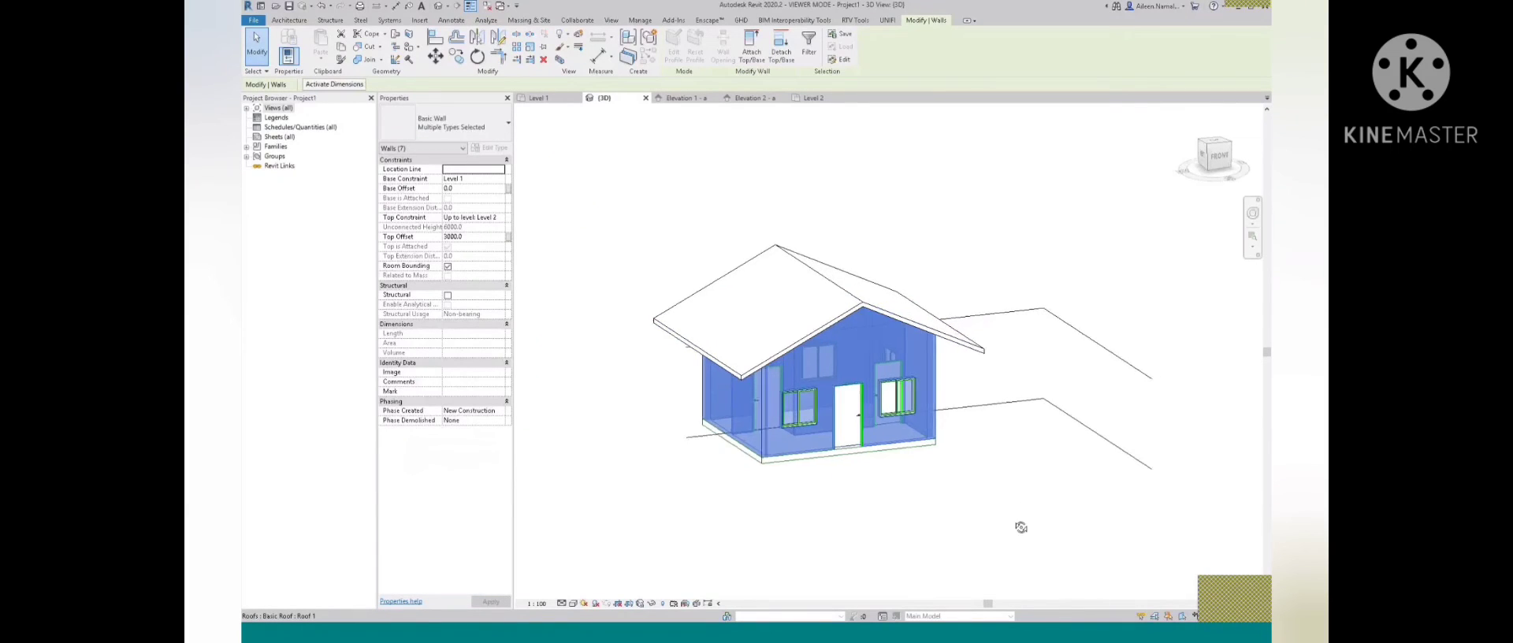
{"action": "middle_click_drag", "start_coordinate": [1019, 523], "coordinate": [666, 513], "text": "shift"}
{"action": "key", "text": "Escape"}
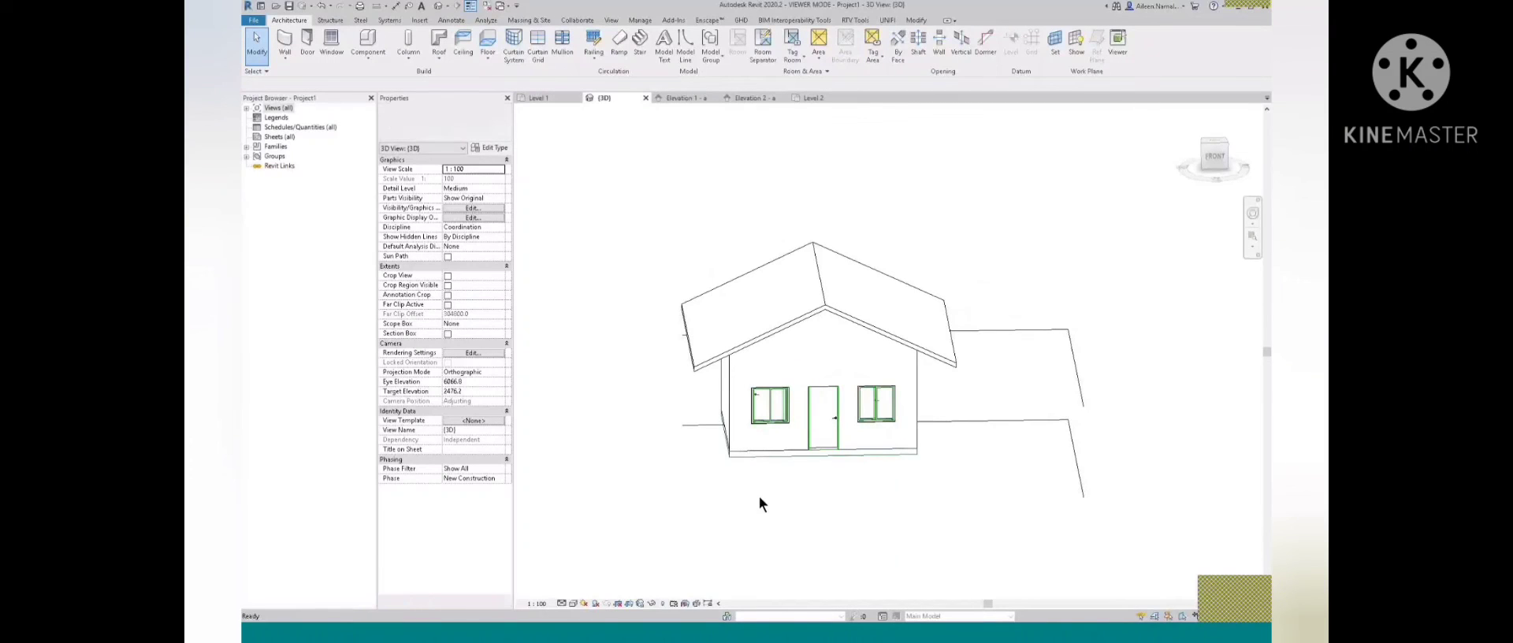
{"action": "scroll", "coordinate": [780, 493], "scroll_direction": "up", "scroll_amount": 3}
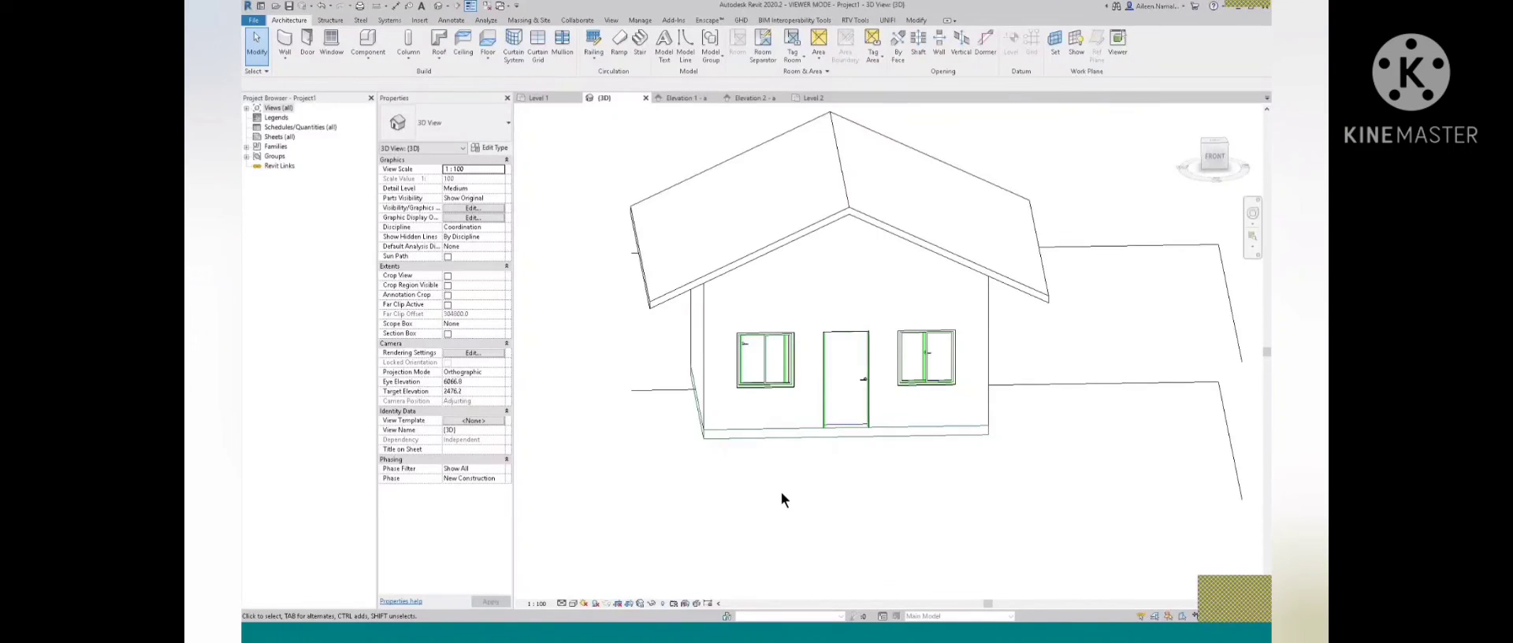
{"action": "middle_click_drag", "start_coordinate": [859, 499], "coordinate": [911, 514], "text": "shift"}
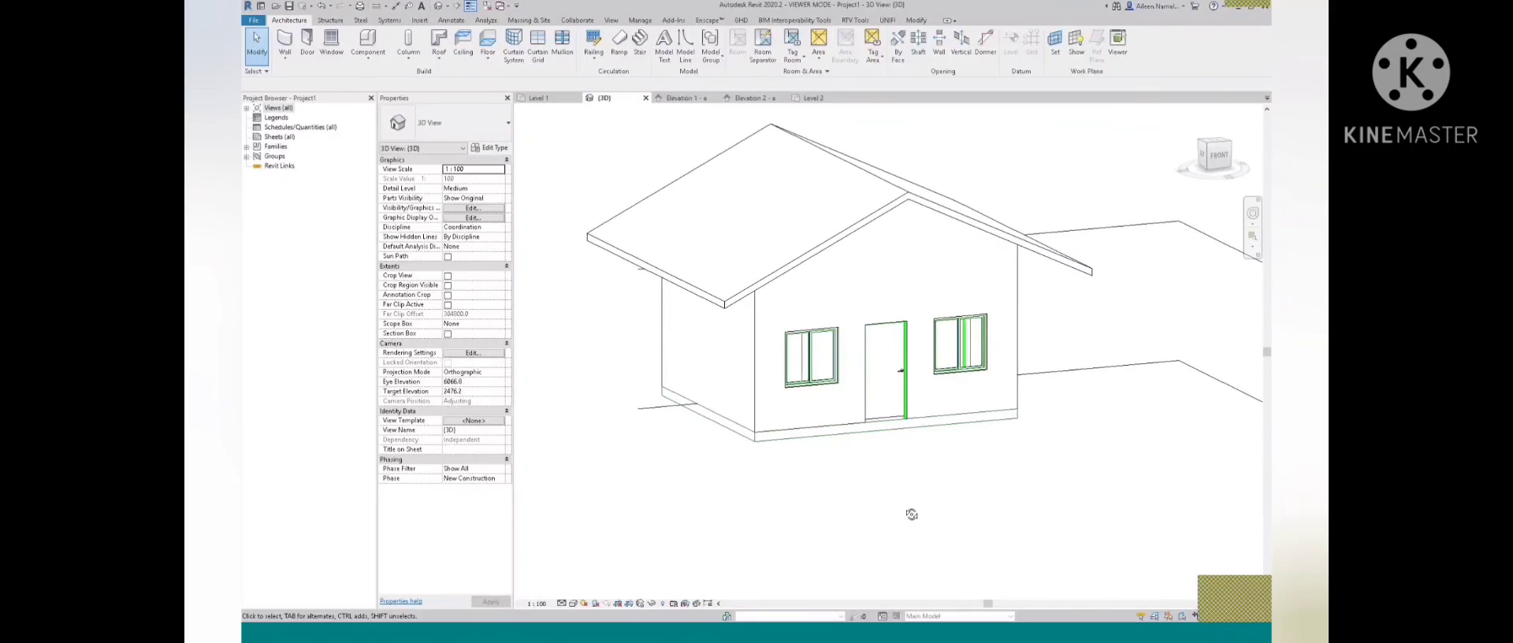